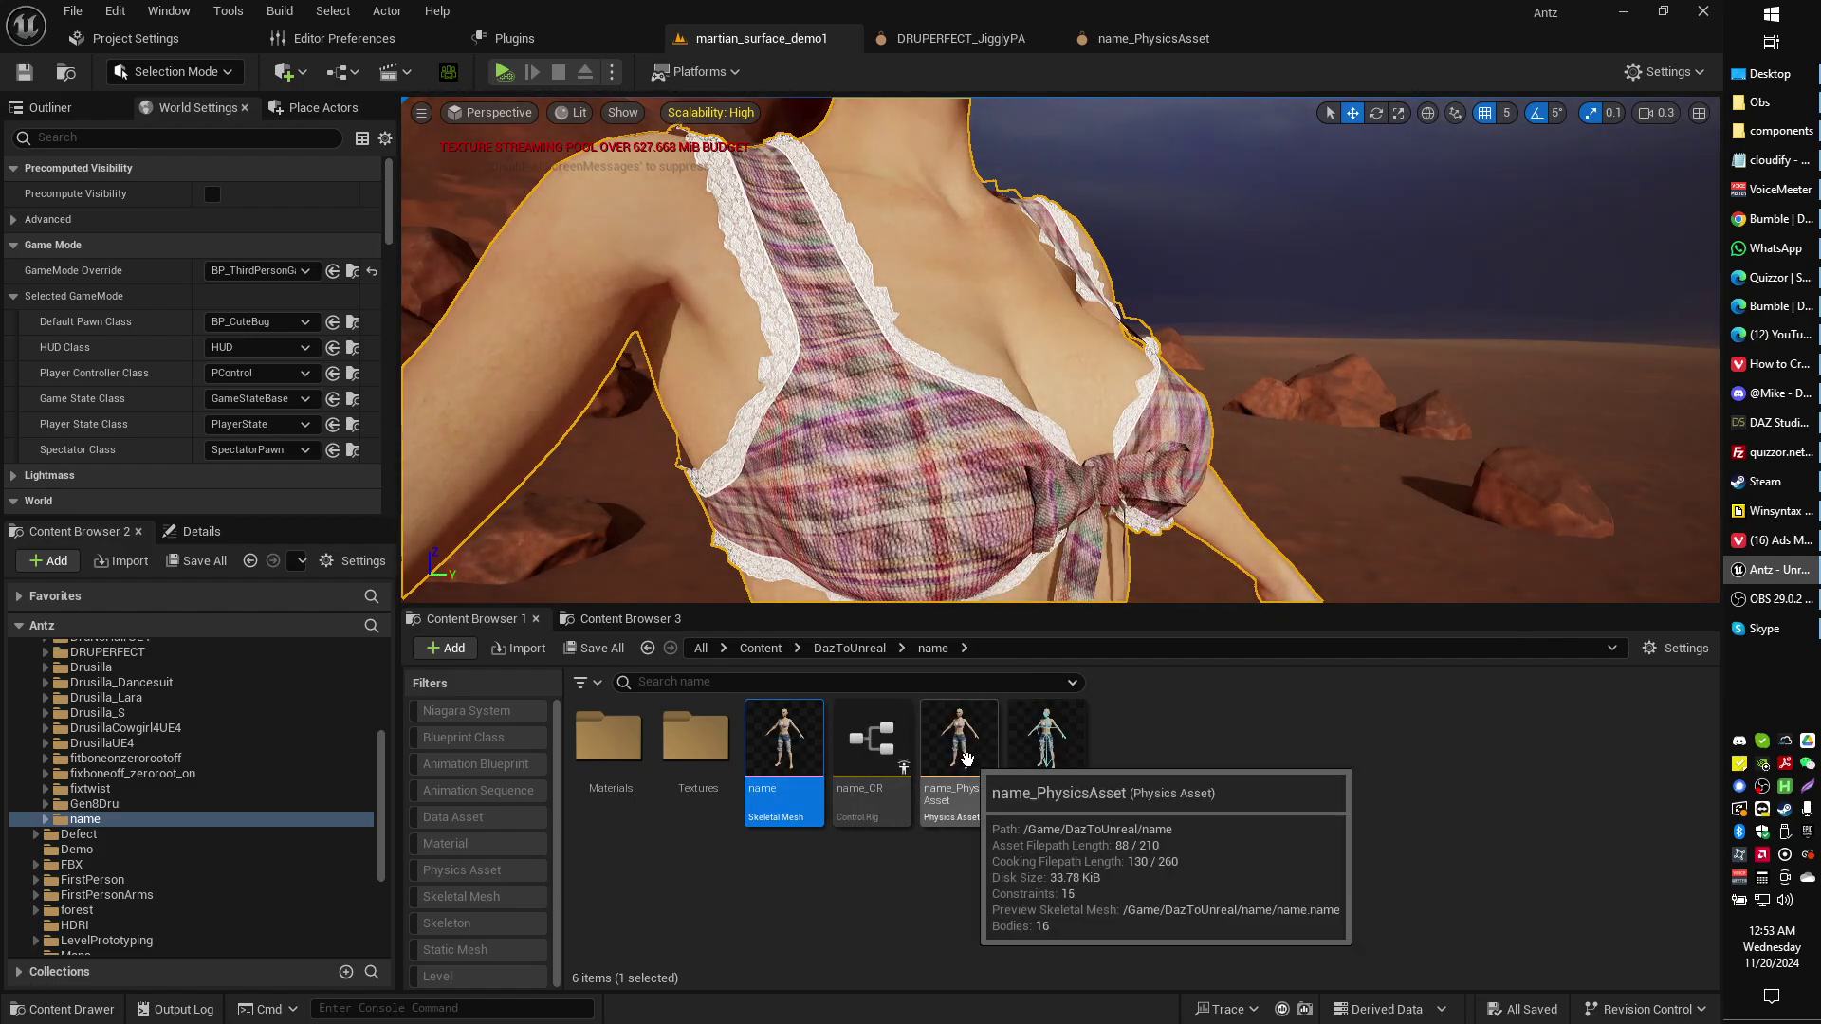
Open the name_PhysicsAsset physics asset, widen the skeleton tree area and clear the current body selection.
left_click(955, 777)
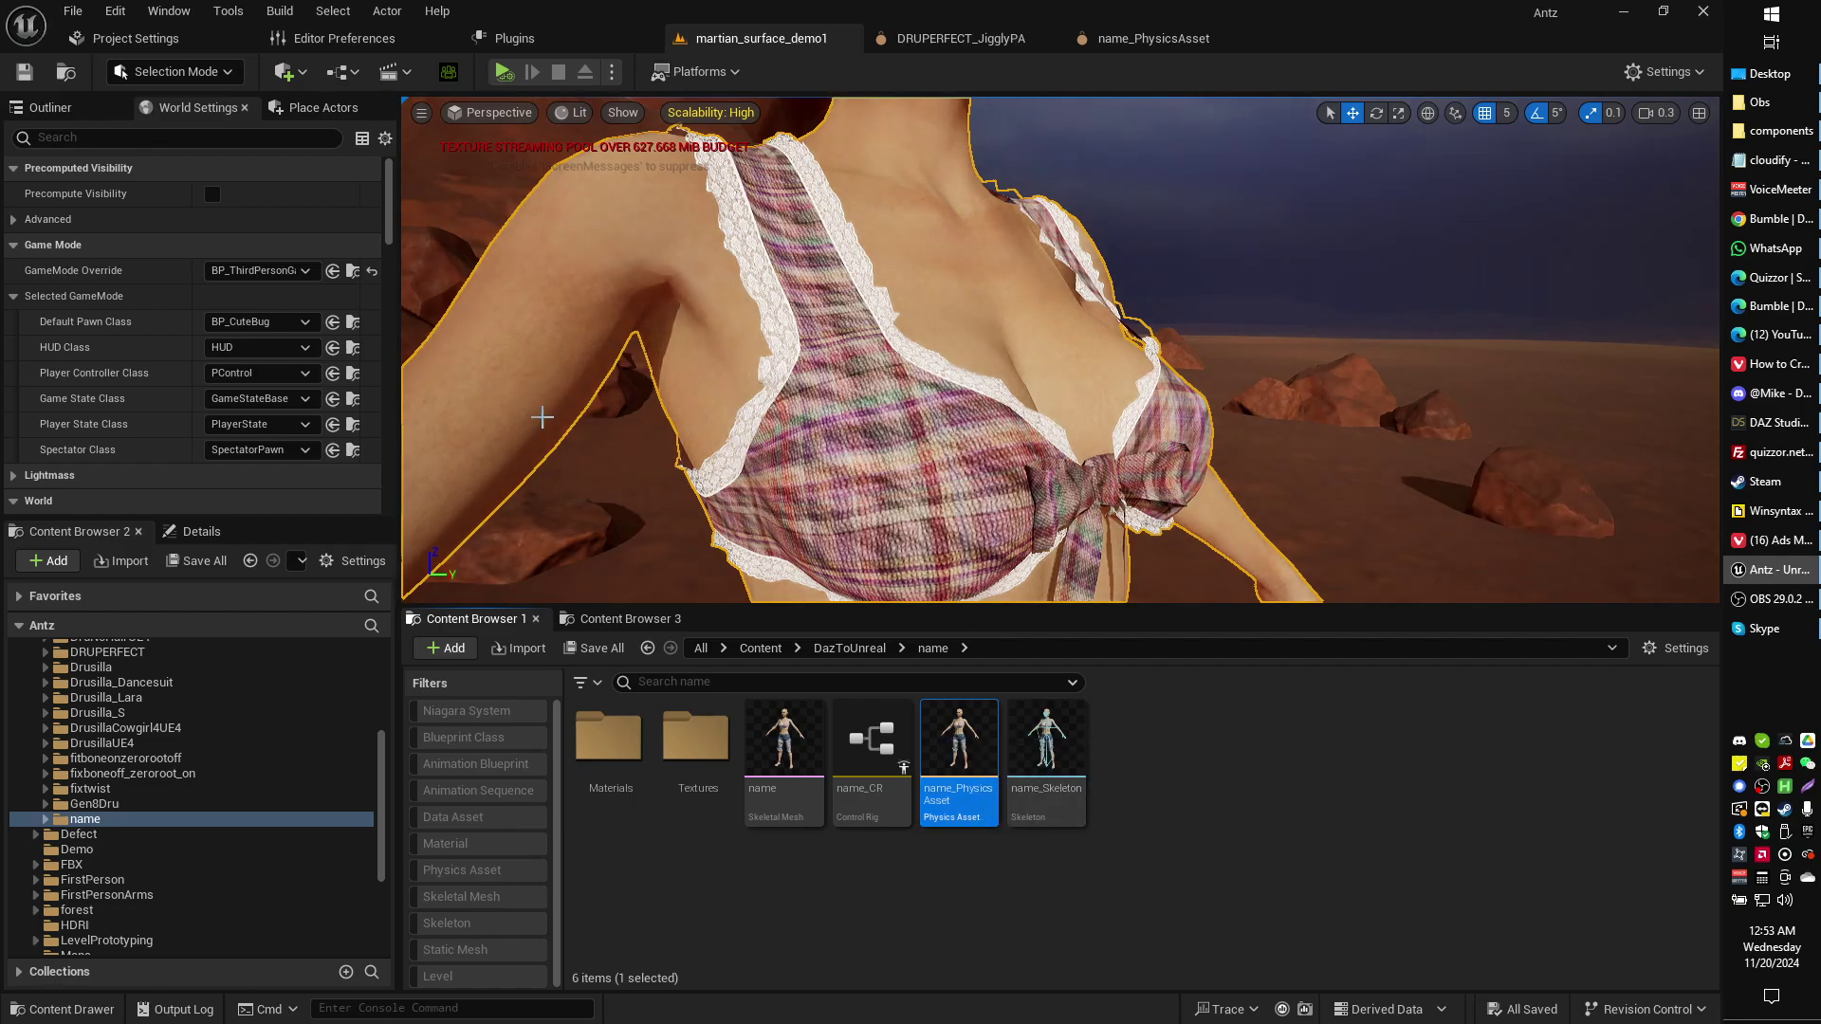
double_click(947, 740)
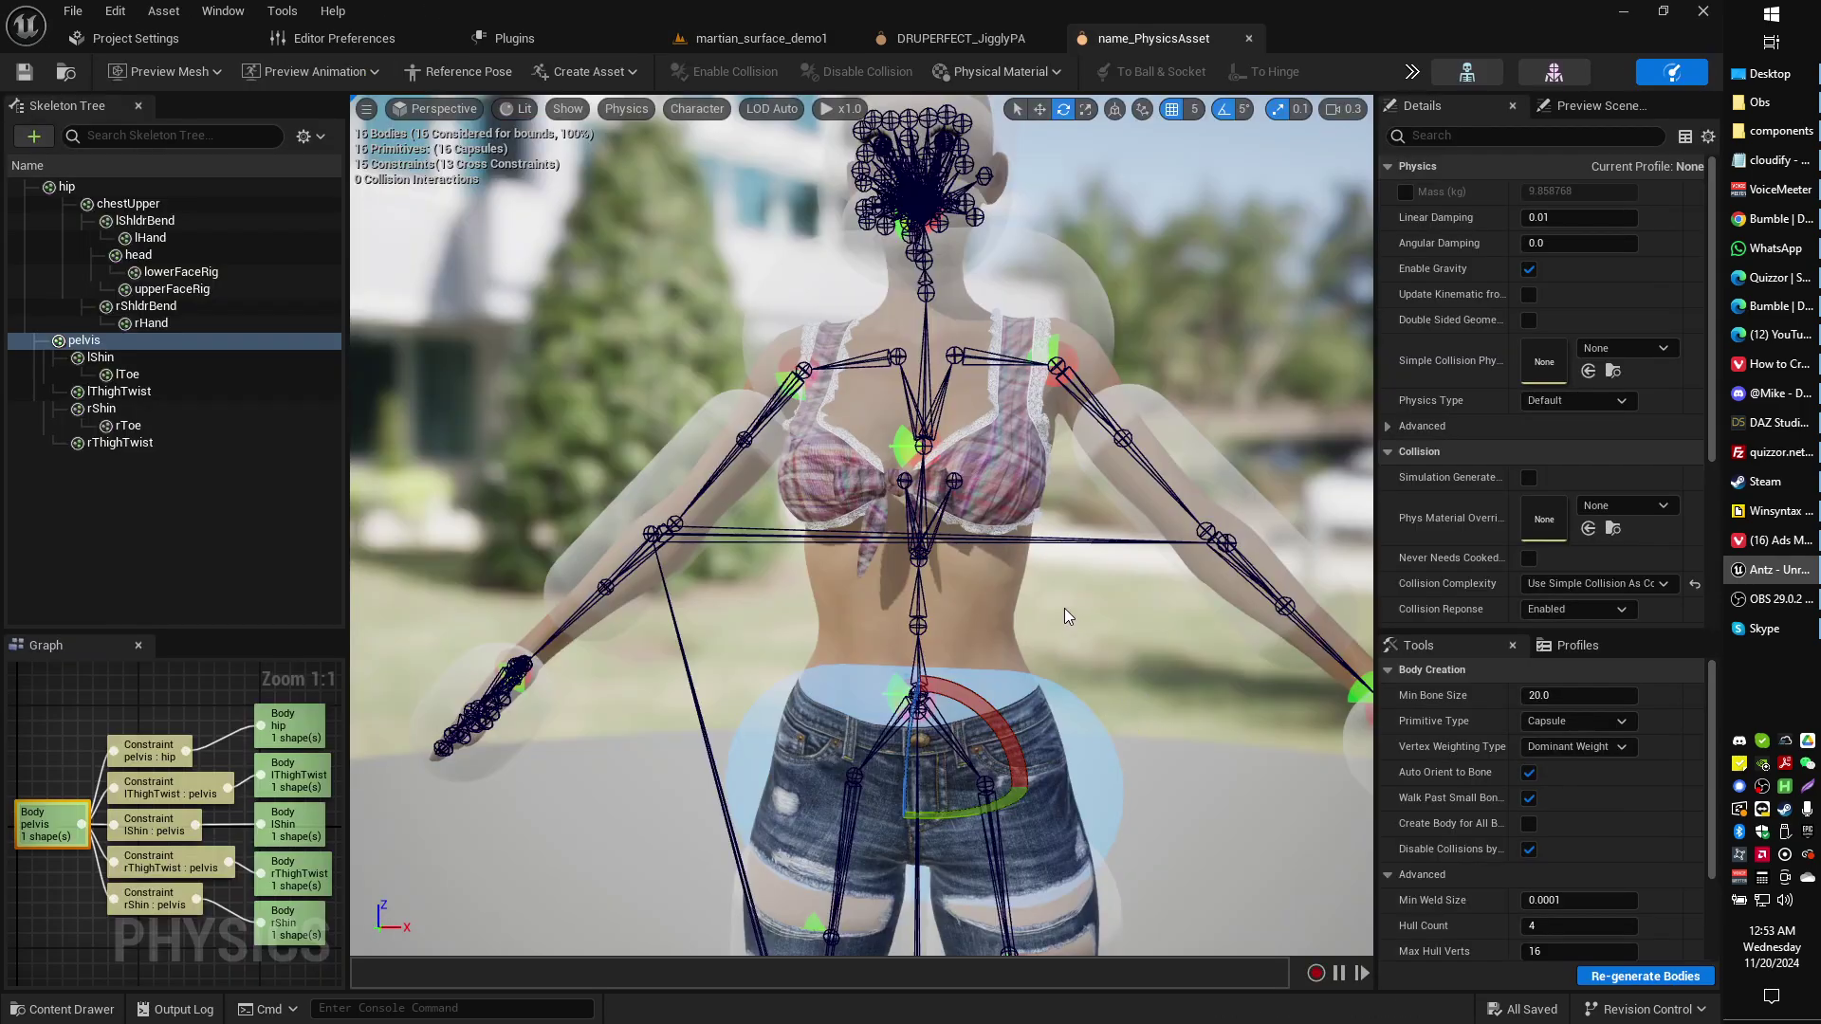
right_click_drag(1061, 611, 1060, 621)
scroll(1060, 611, "down", 1)
key("w")
right_click_drag(640, 754, 640, 754)
right_click_drag(814, 639, 844, 644)
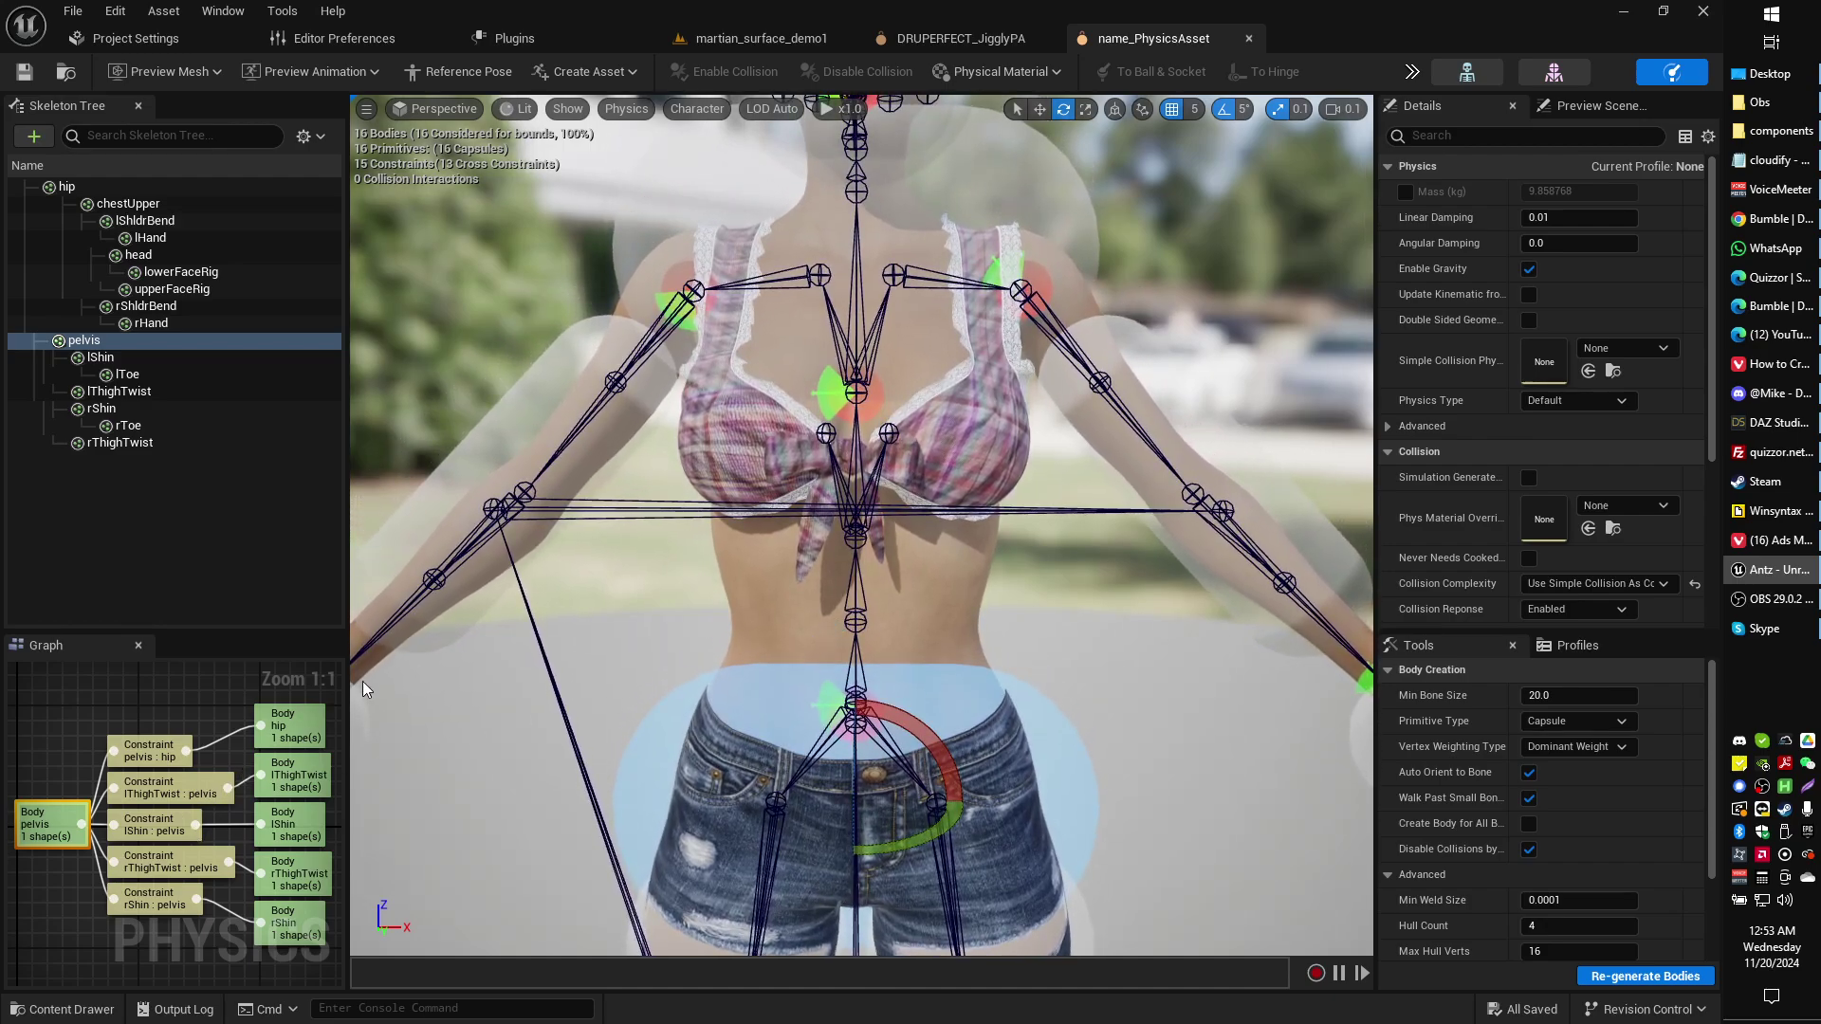
left_click_drag(354, 704, 387, 703)
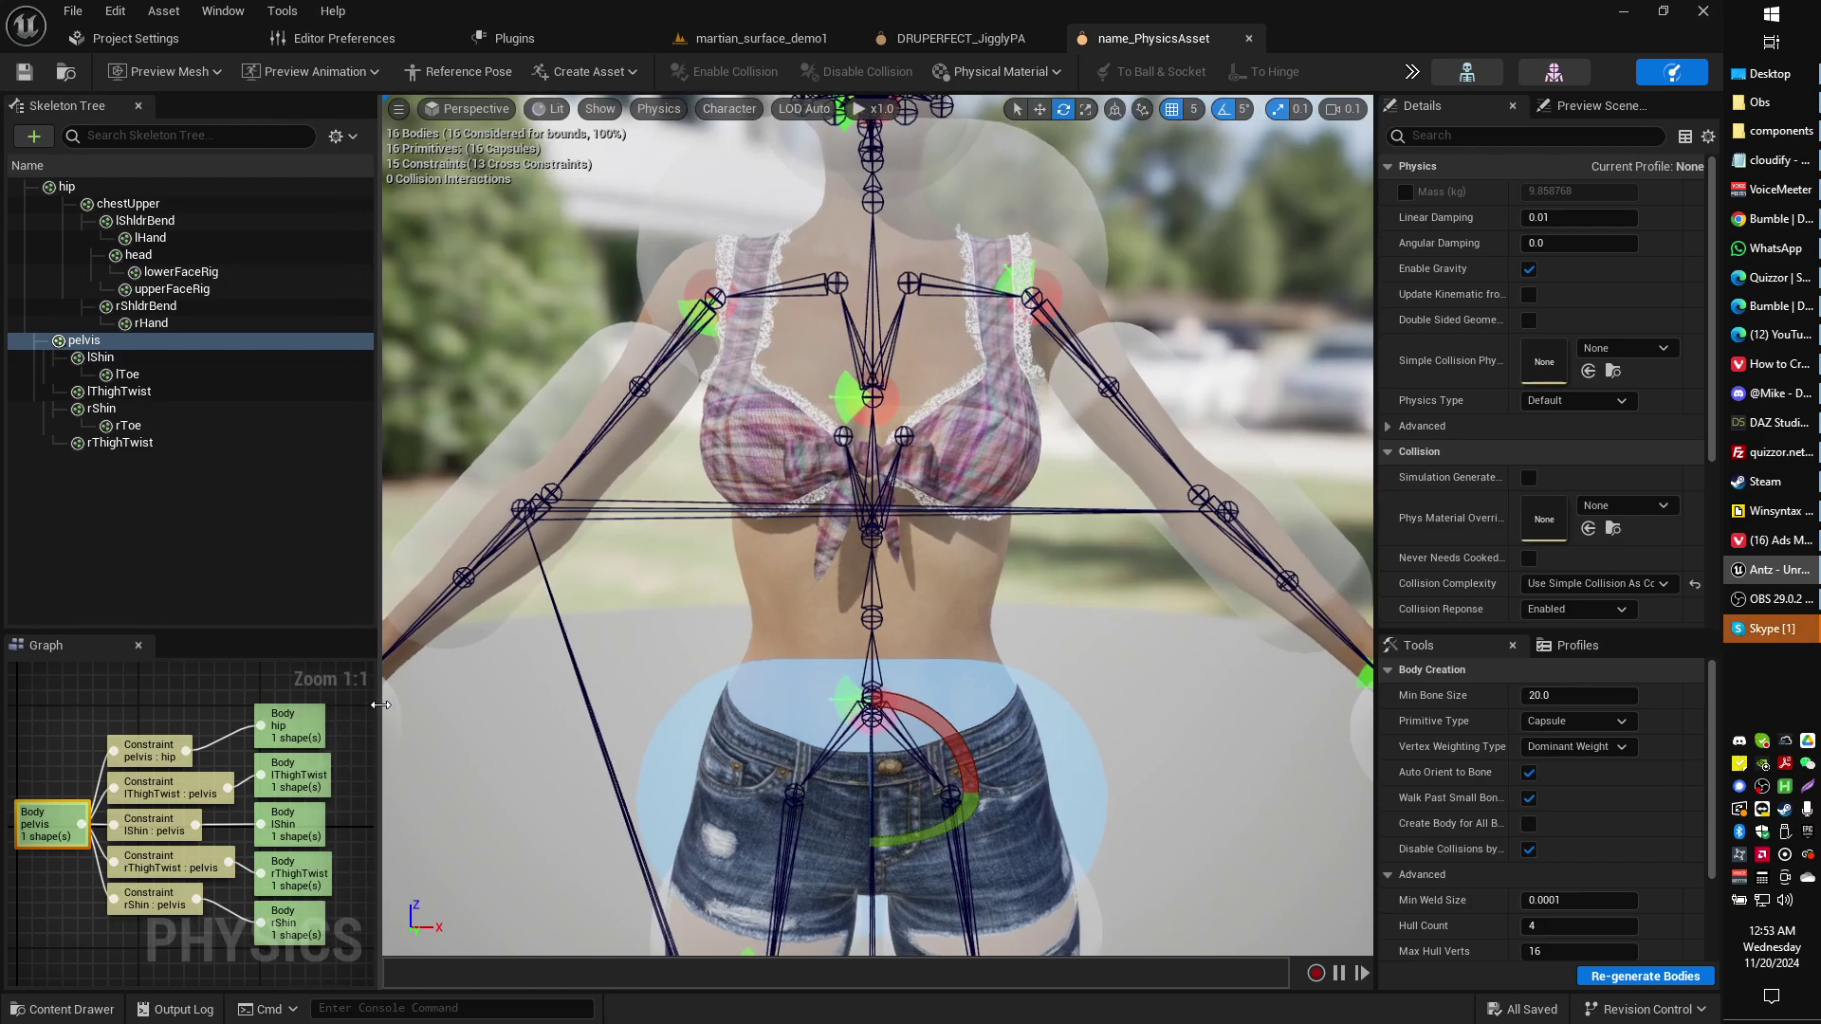
left_click(877, 488)
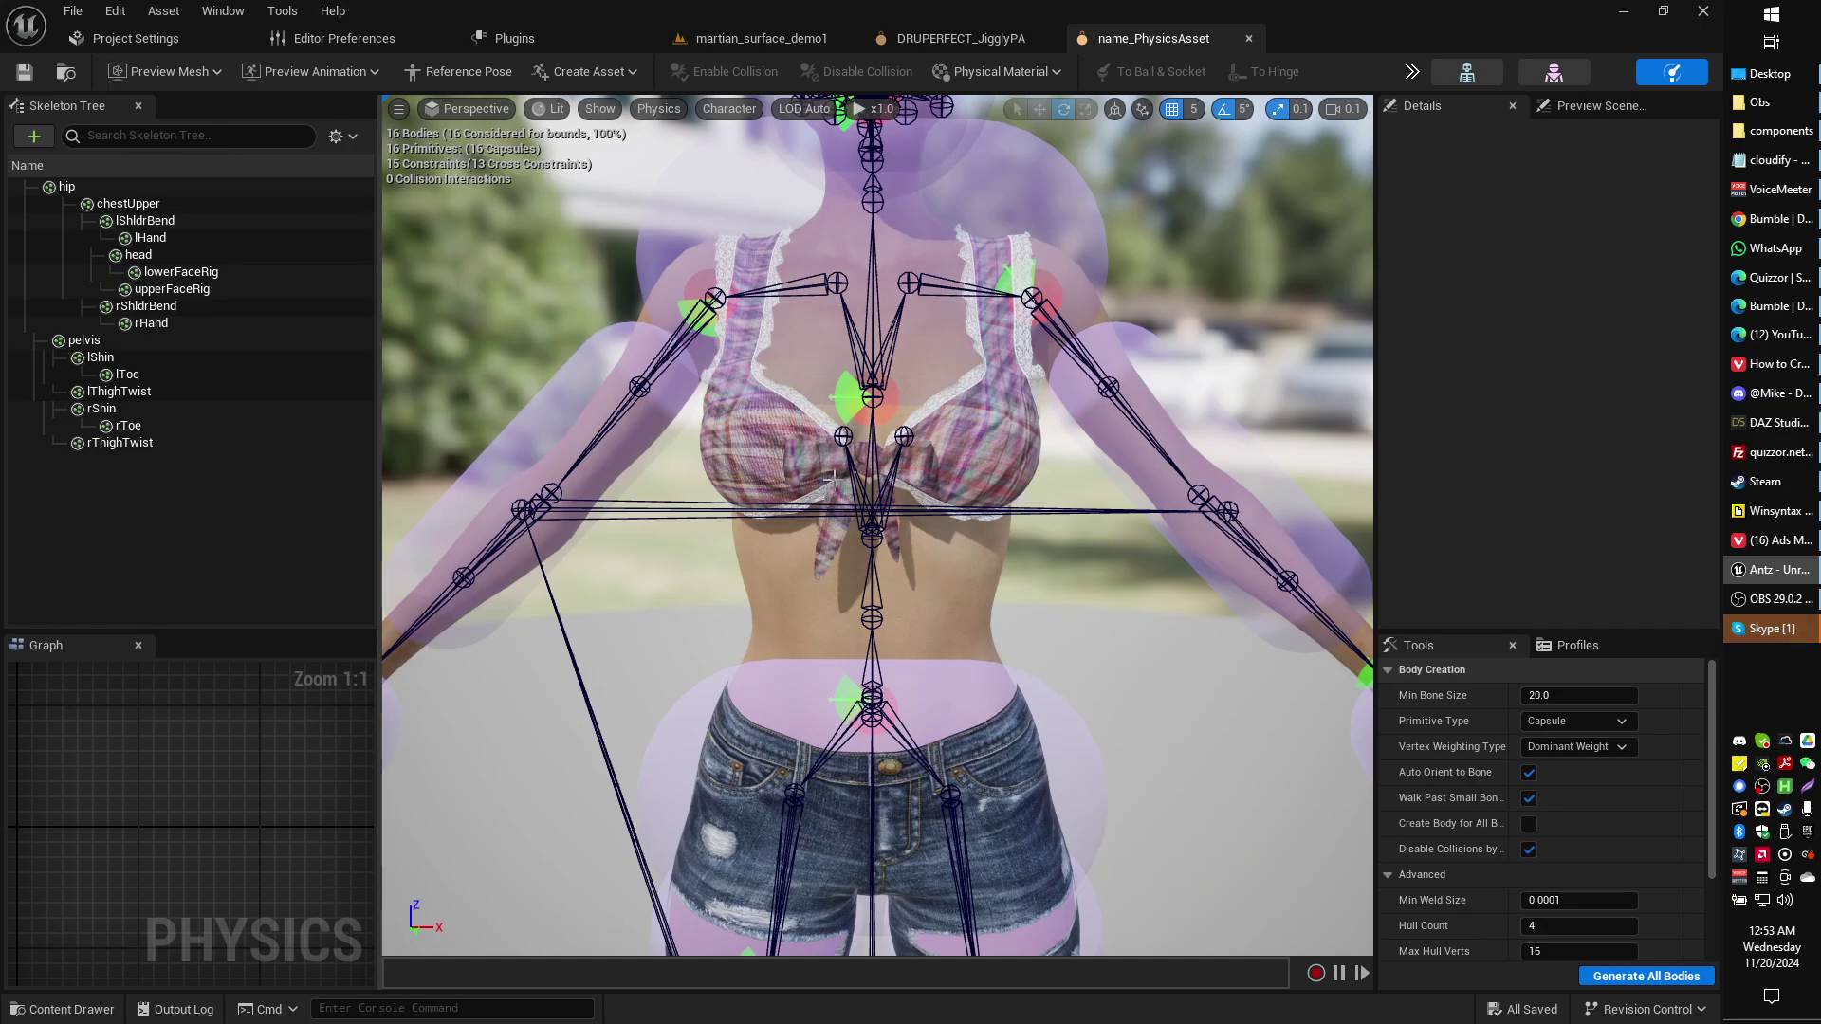
right_click_drag(883, 615, 858, 580)
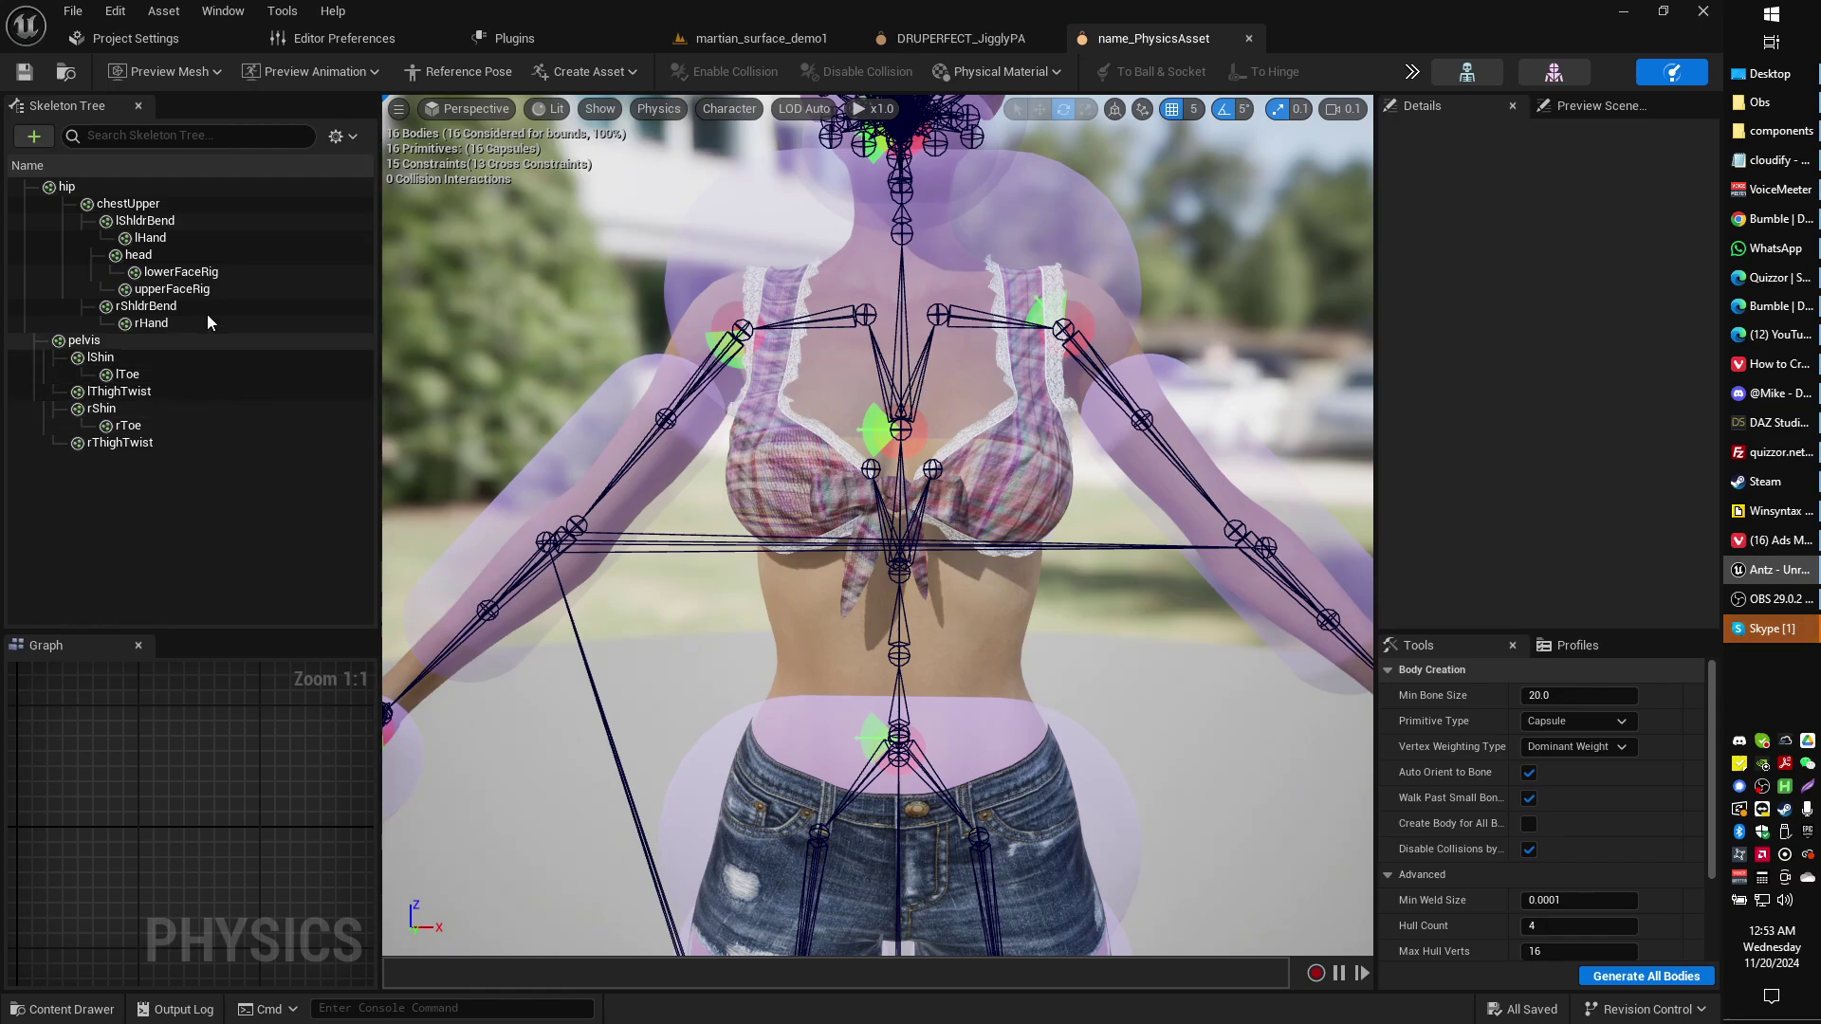
Show all bones in the skeleton tree and filter the tree by "pec".
left_click(340, 137)
left_click(436, 519)
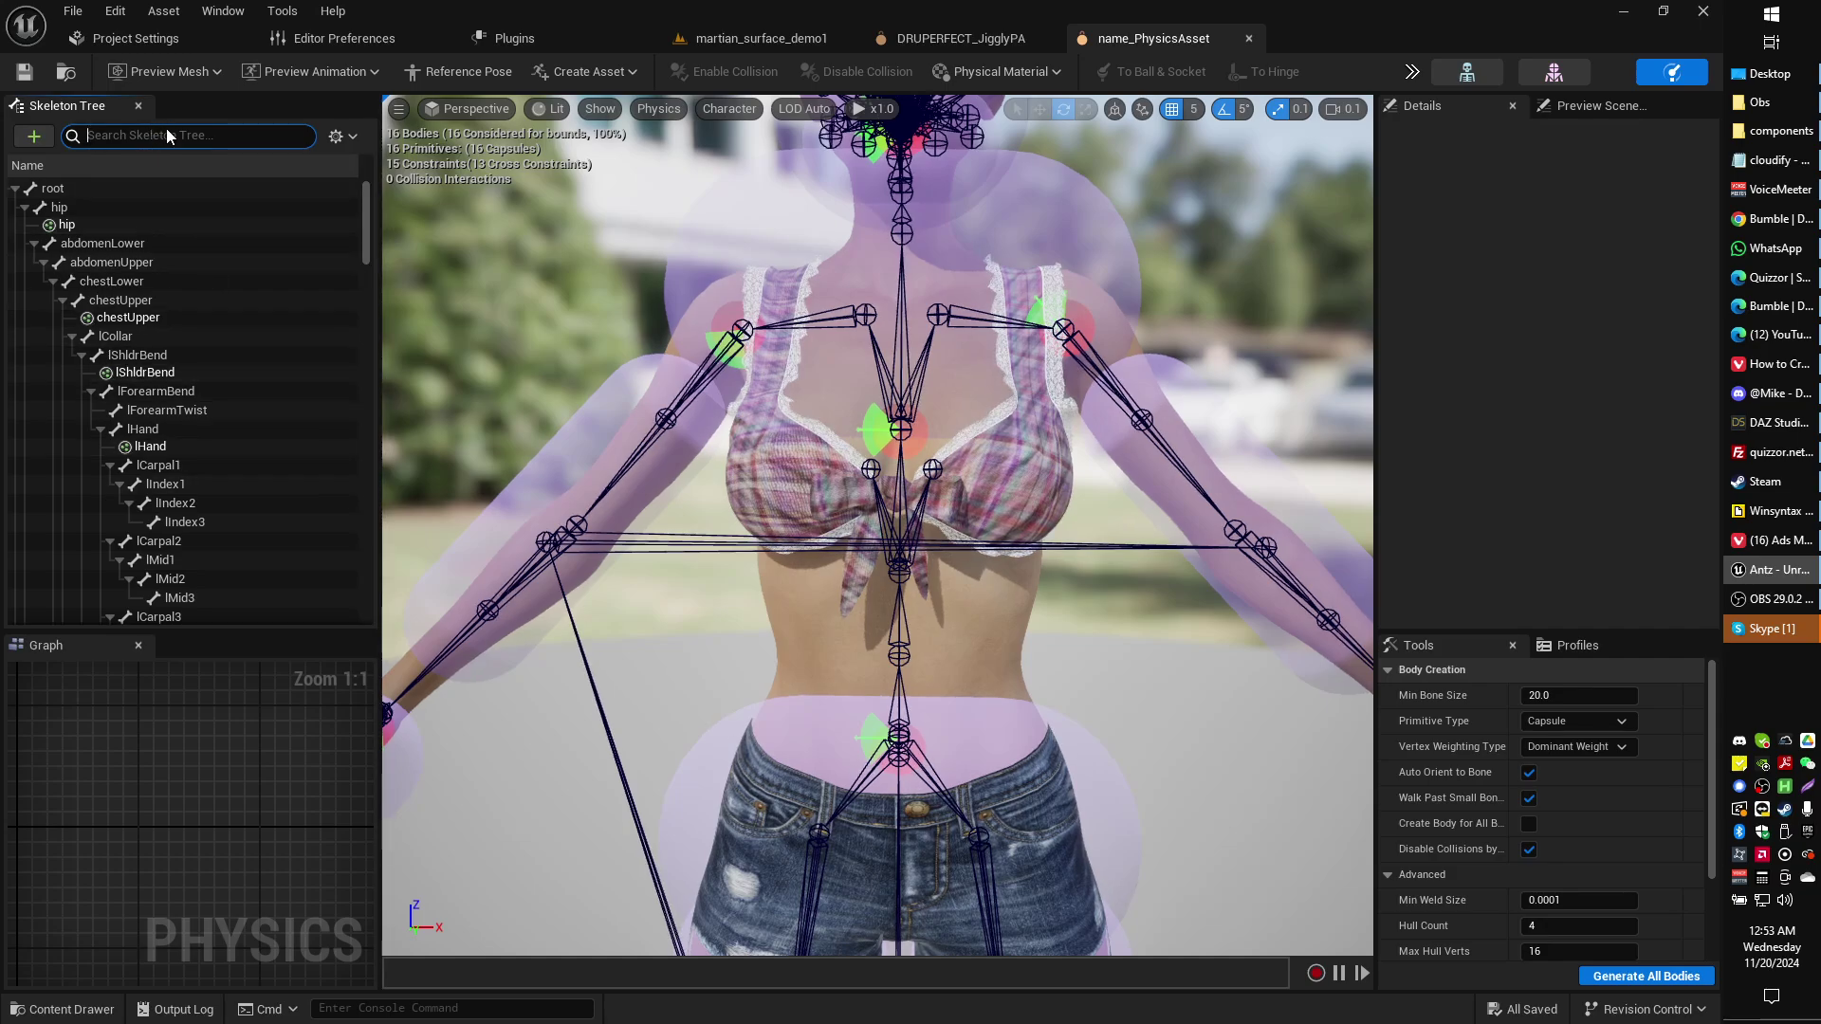
type("pec")
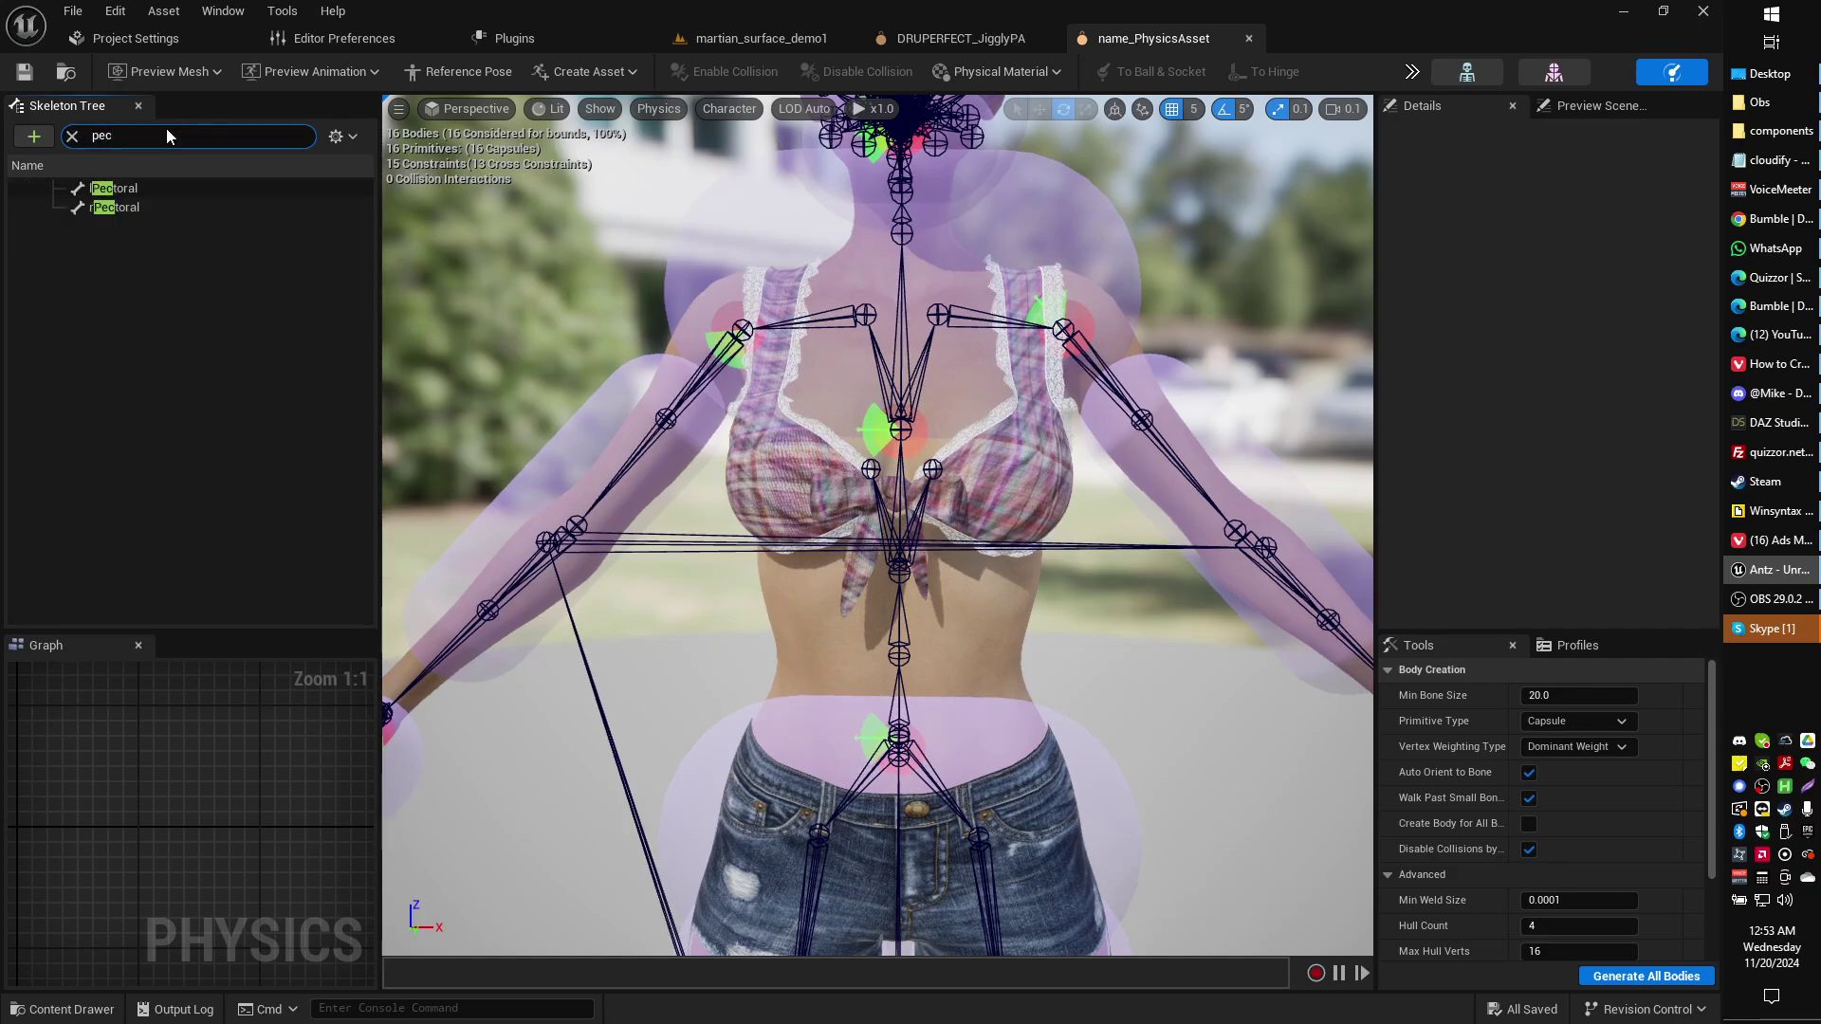
Add a sphere collision shape to the lPectoral bone.
left_click(121, 188)
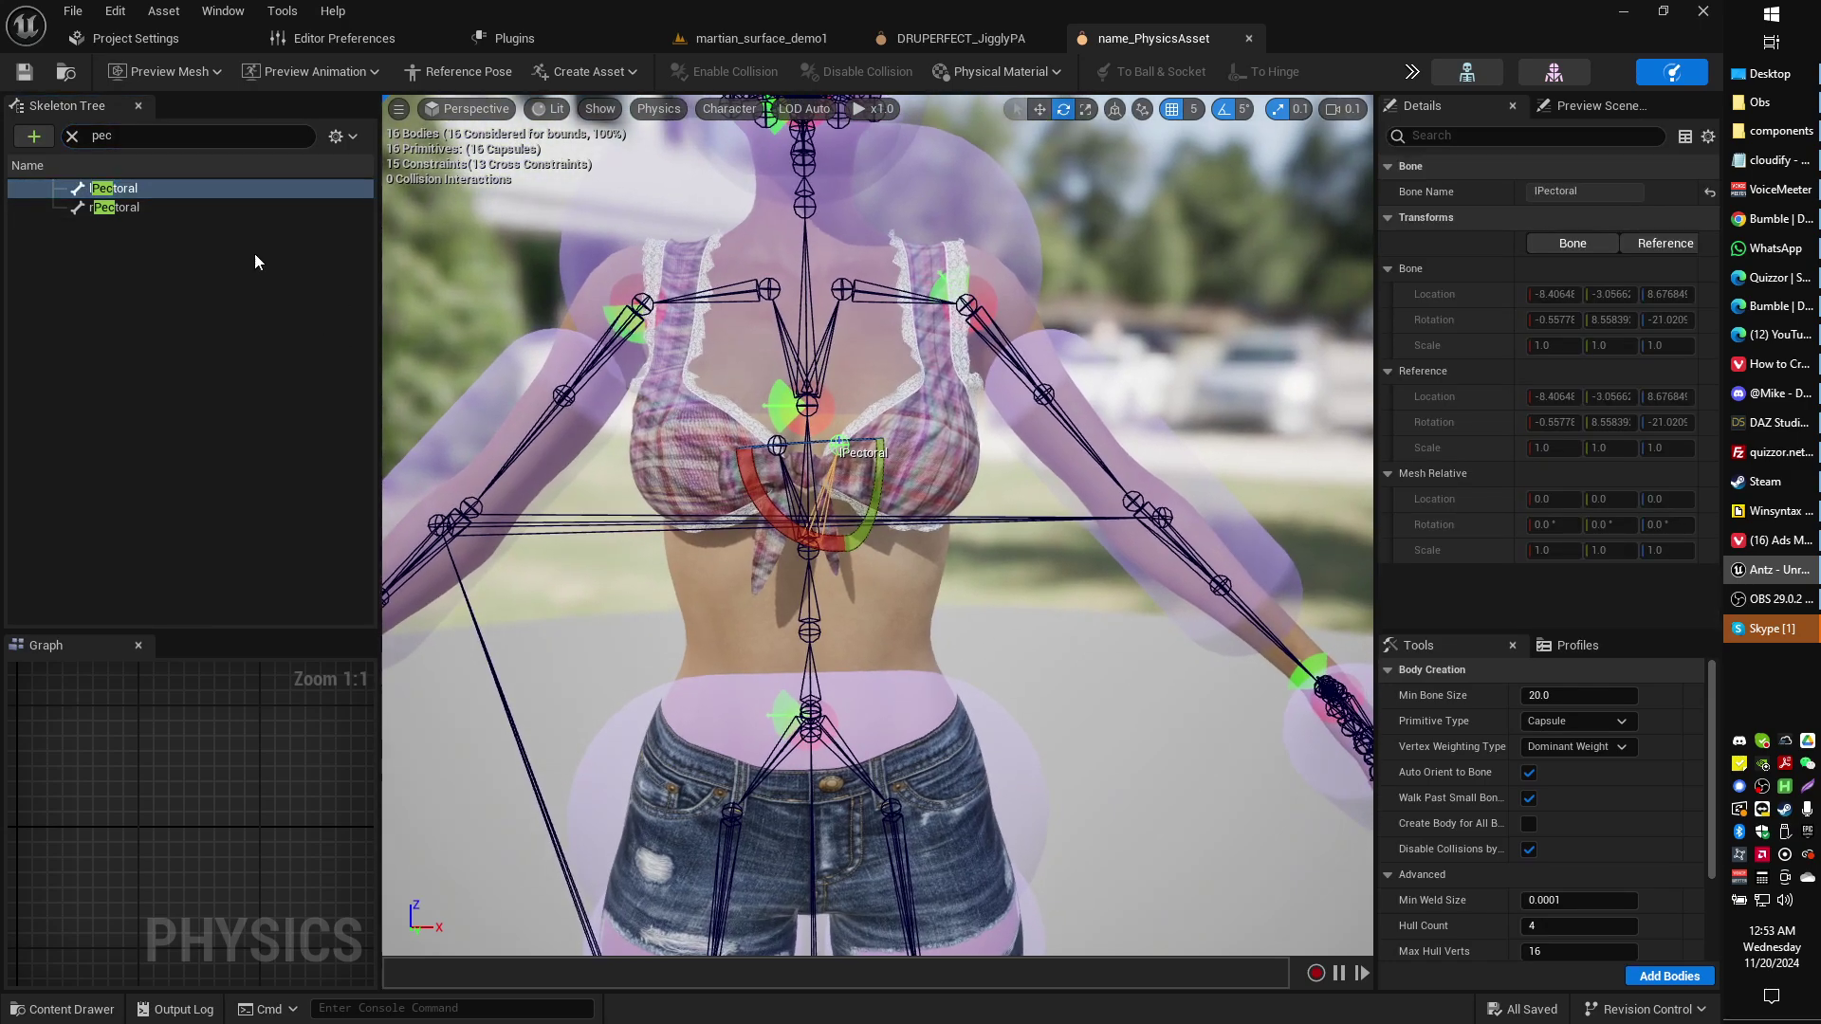
right_click(163, 185)
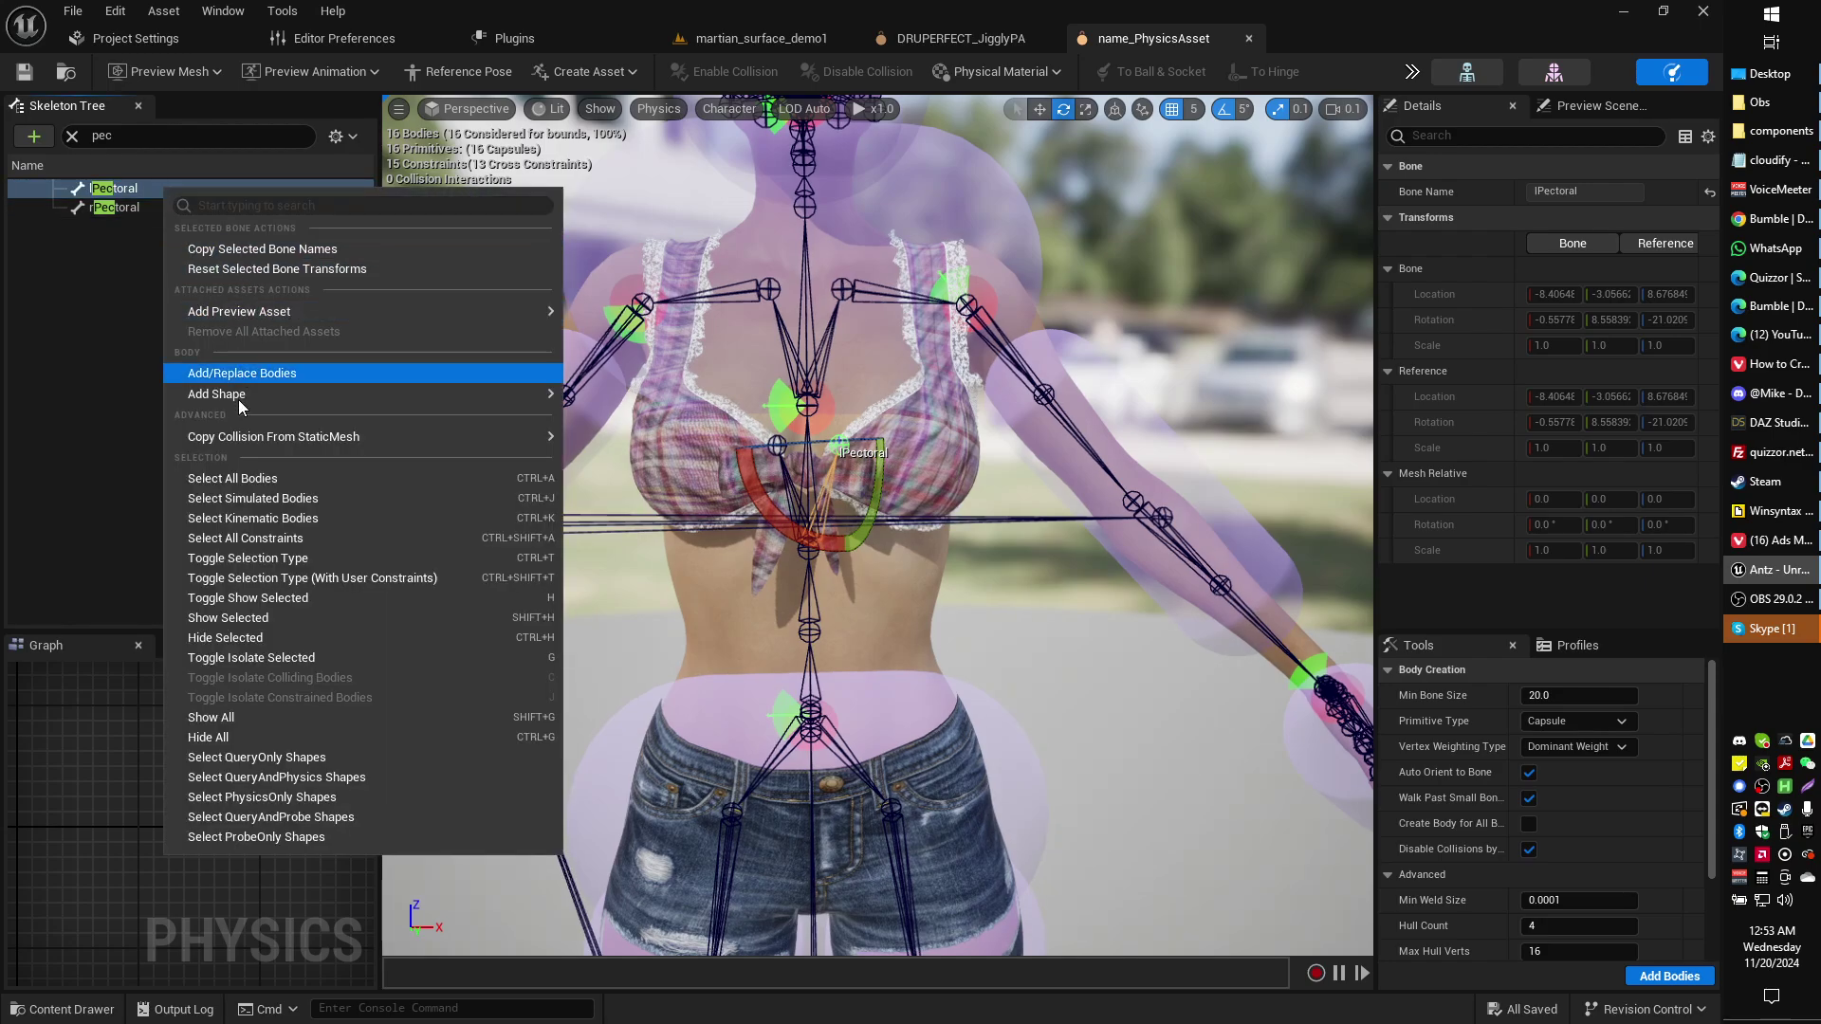
mouse_move(246, 393)
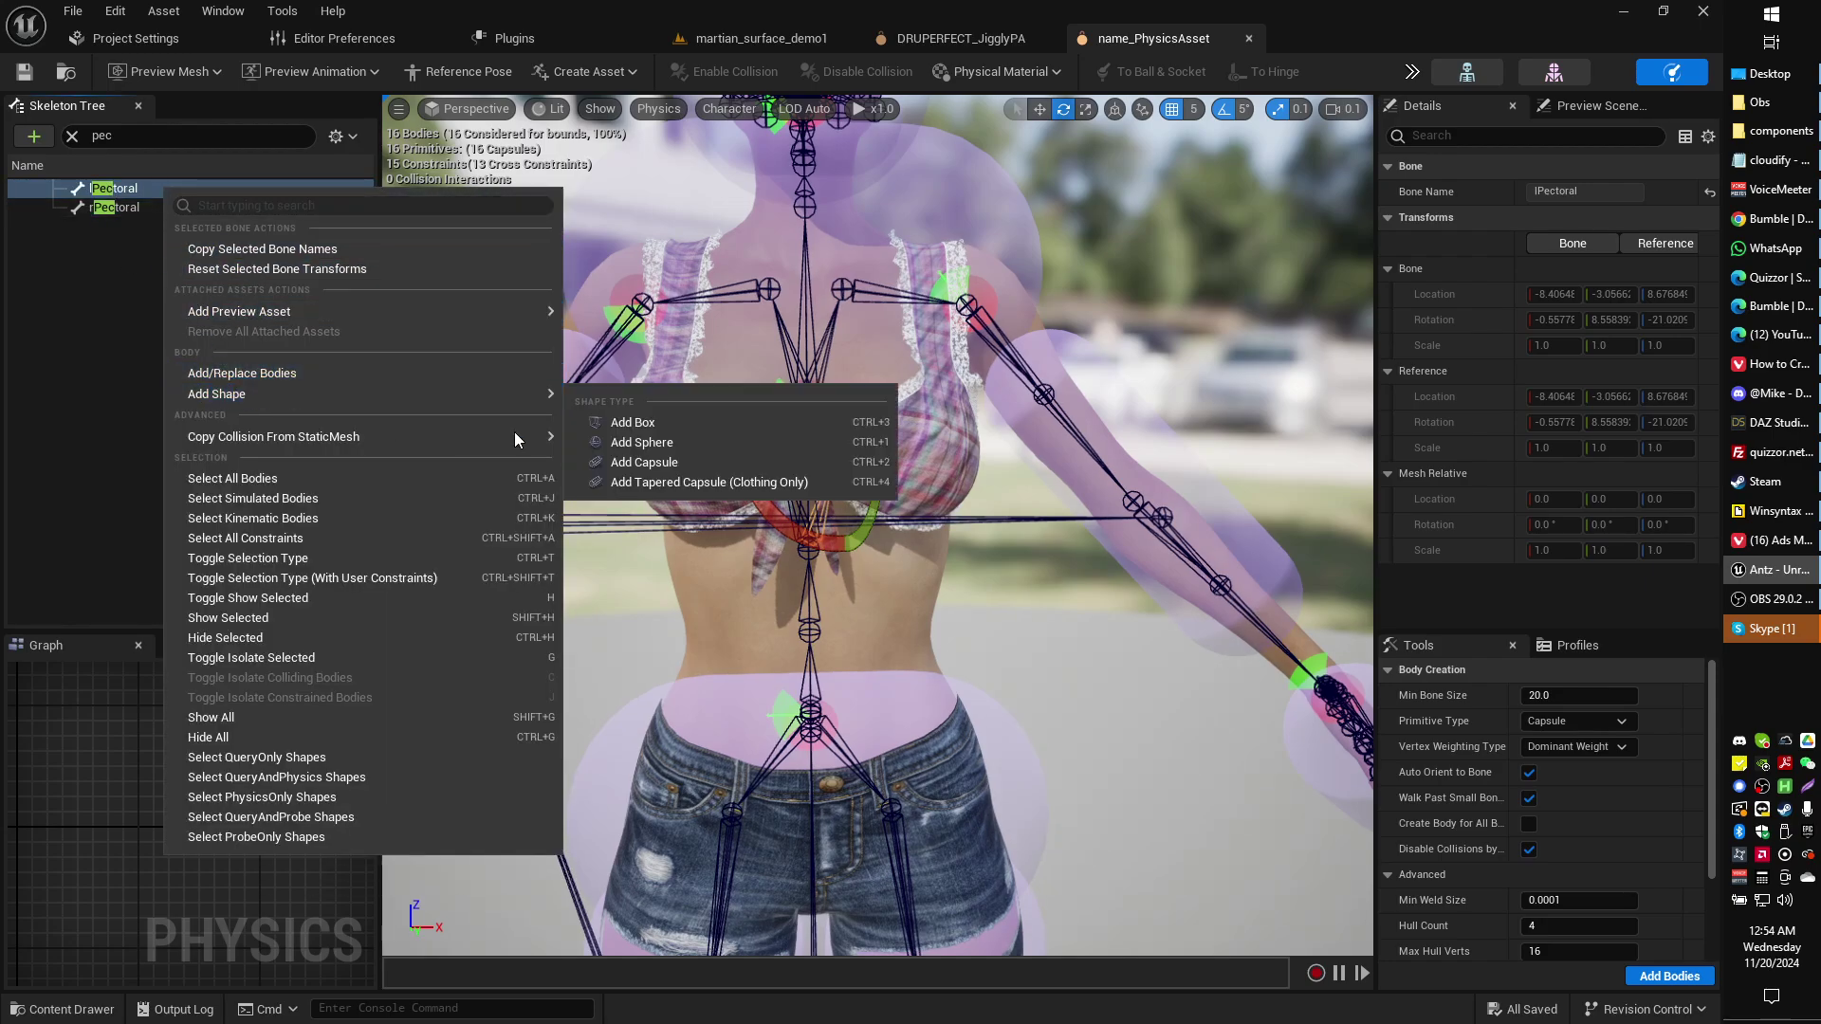
left_click(622, 445)
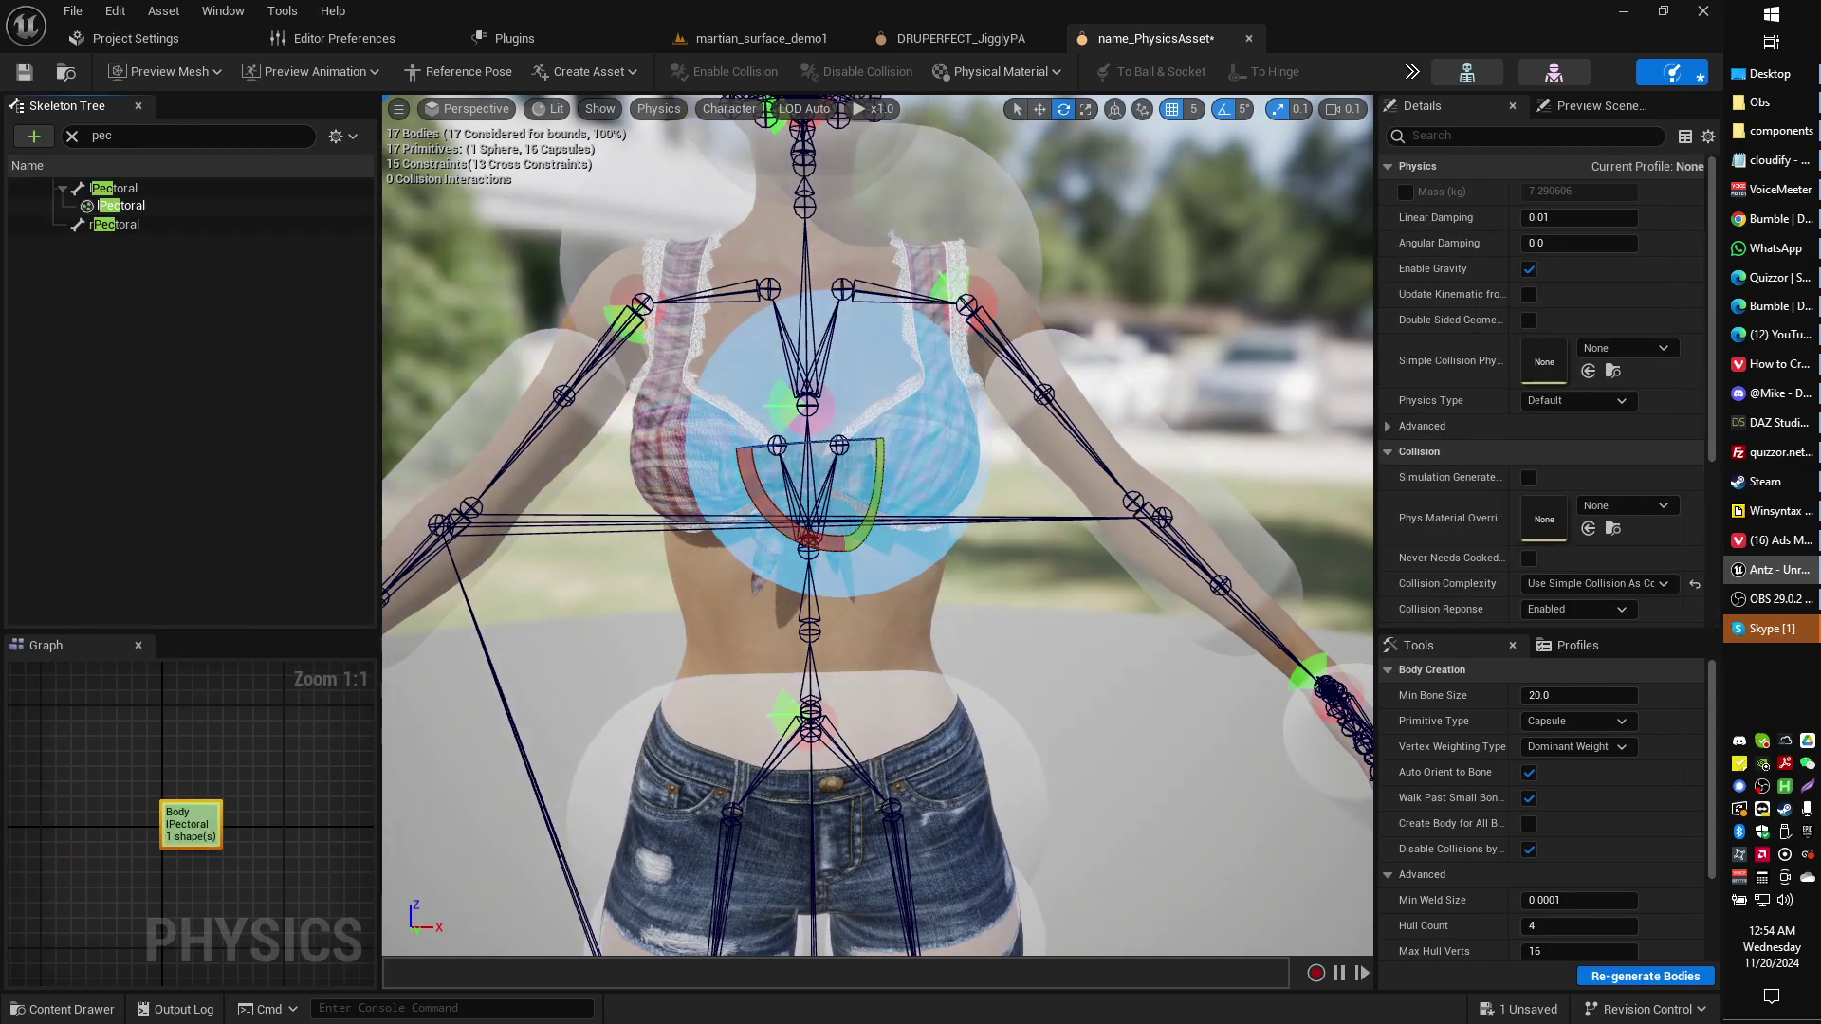
Select the lPectoral sphere body and switch the viewport to the Top orthographic view.
key("e")
right_click_drag(881, 522, 881, 664)
scroll(881, 607, "up", 3)
key("s")
key("q")
left_click(474, 119)
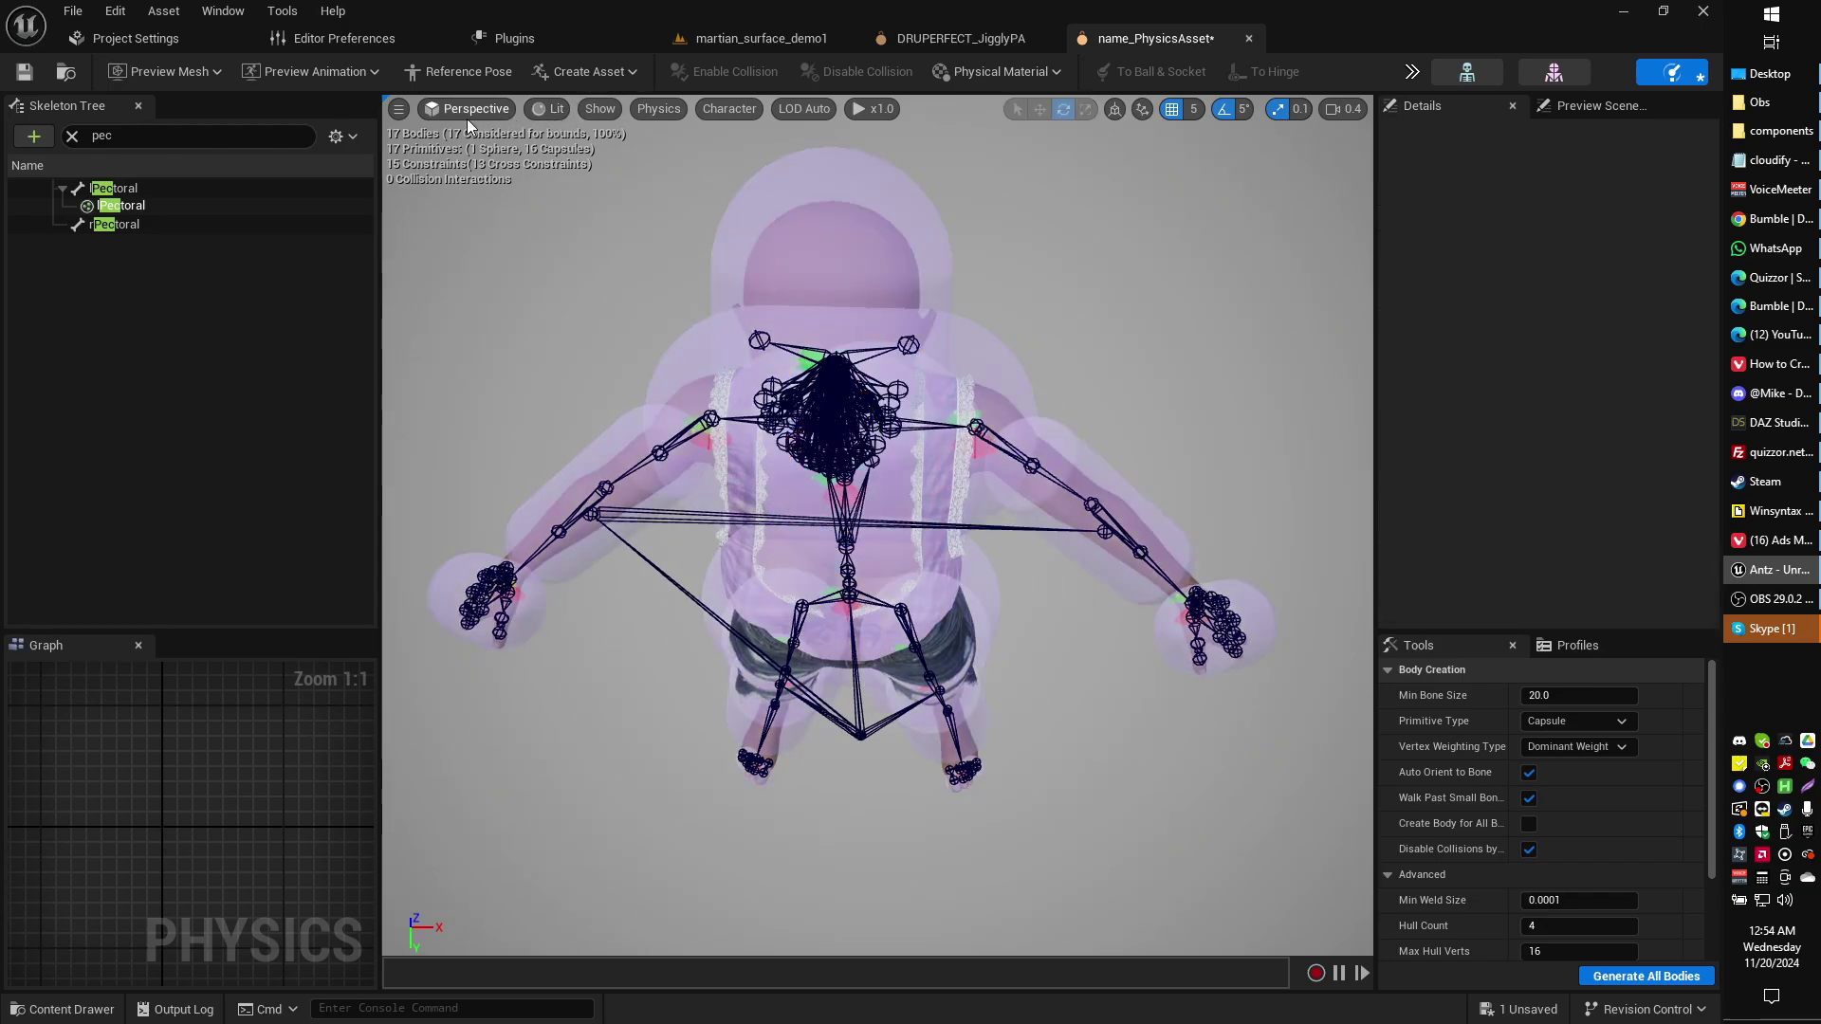
left_click(176, 188)
left_click(177, 205)
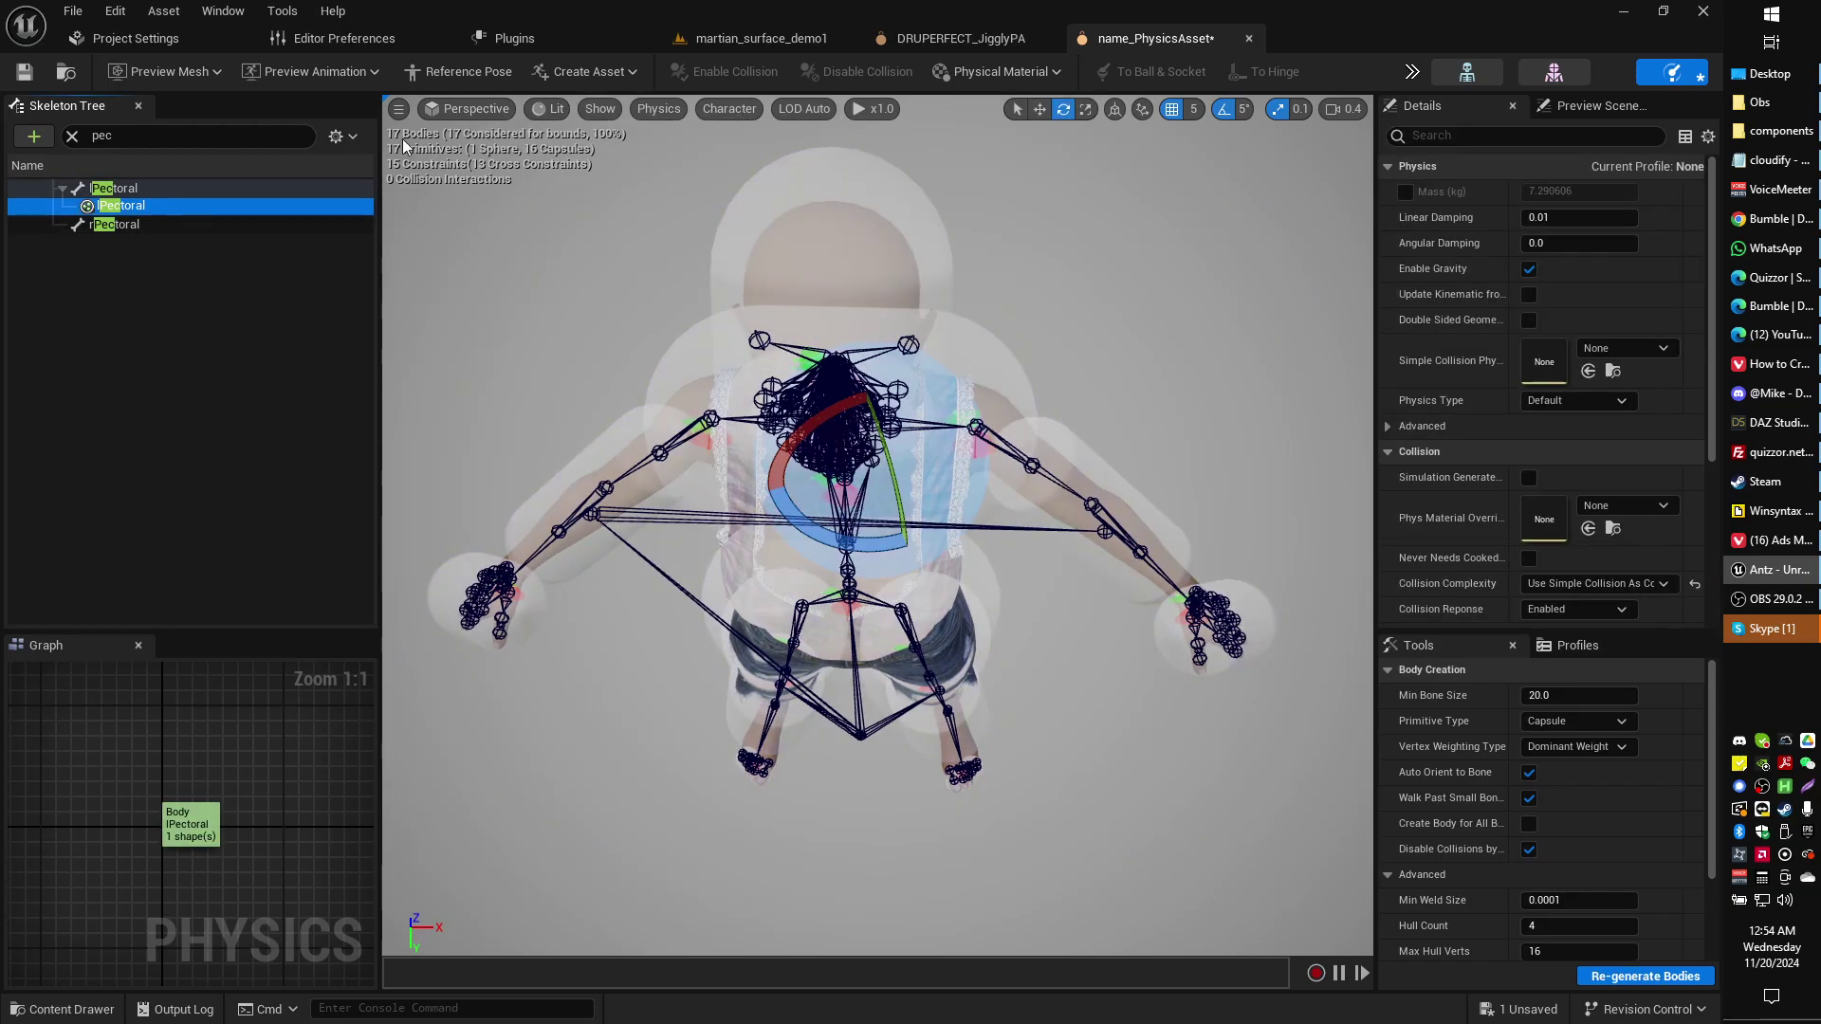
left_click(469, 108)
left_click(492, 178)
scroll(808, 533, "down", 1)
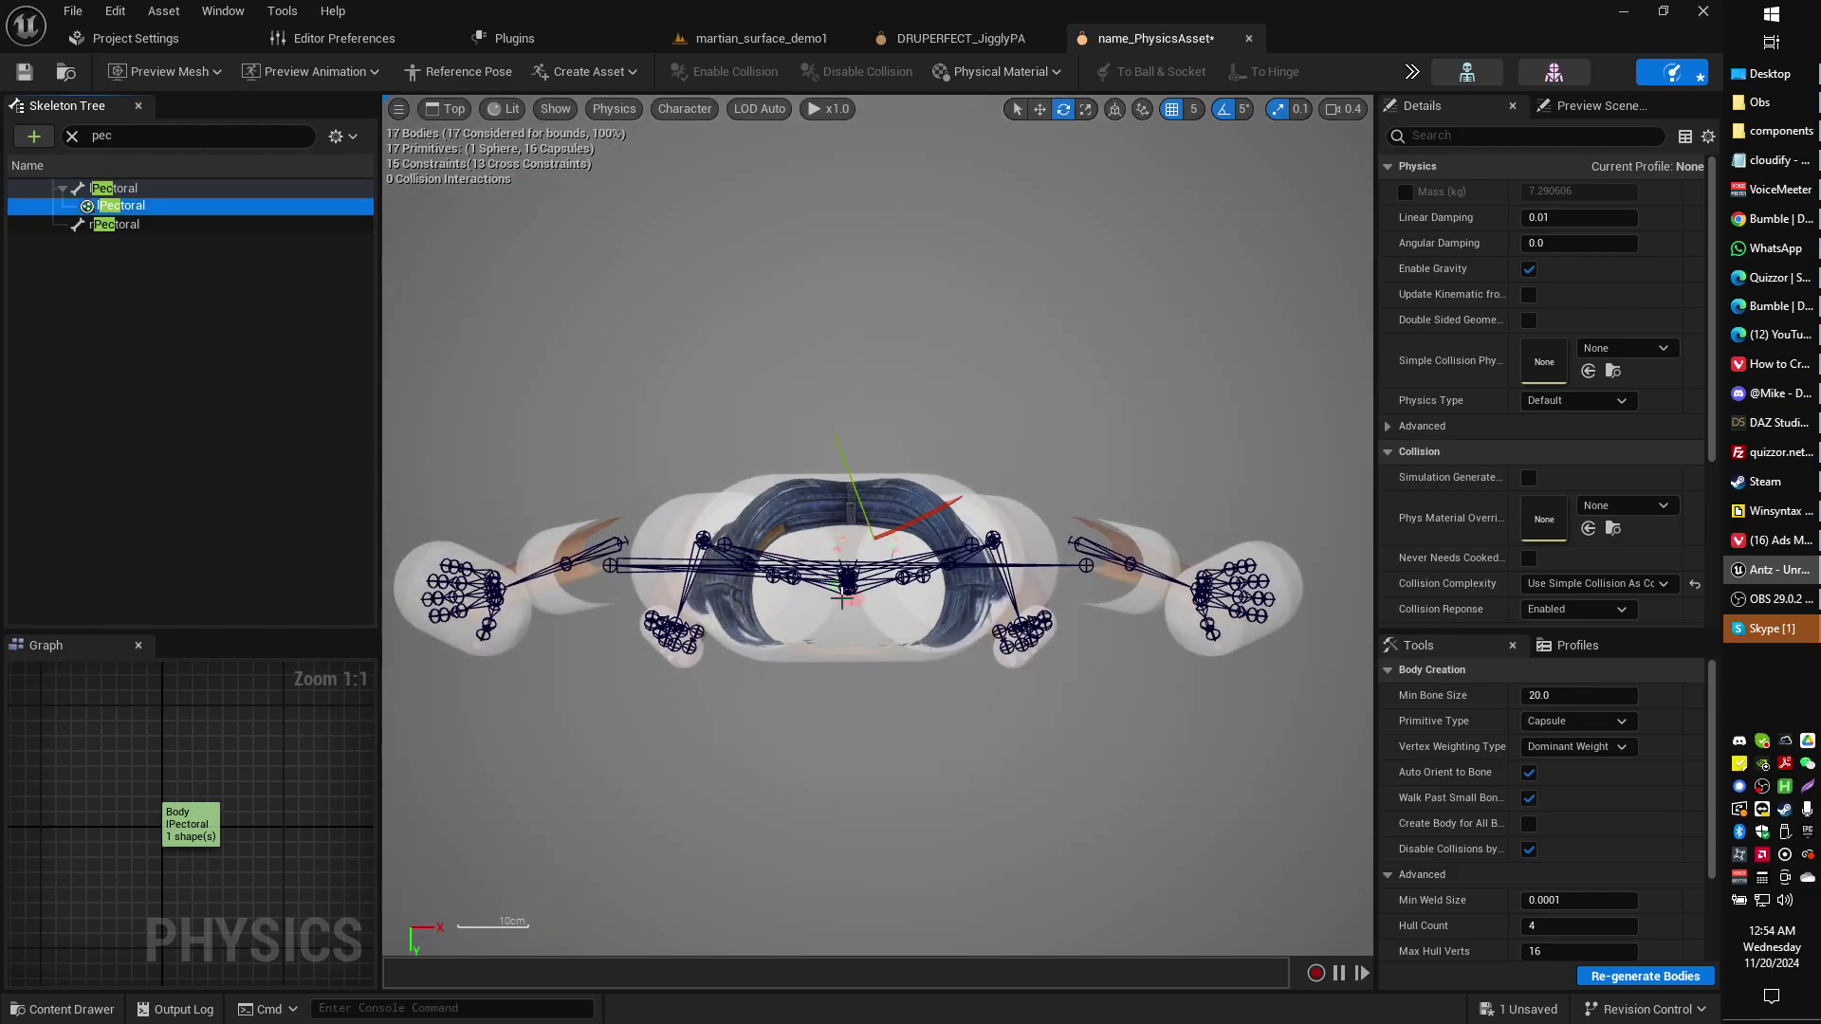
Change the viewport's view mode to Wireframe.
left_click(616, 114)
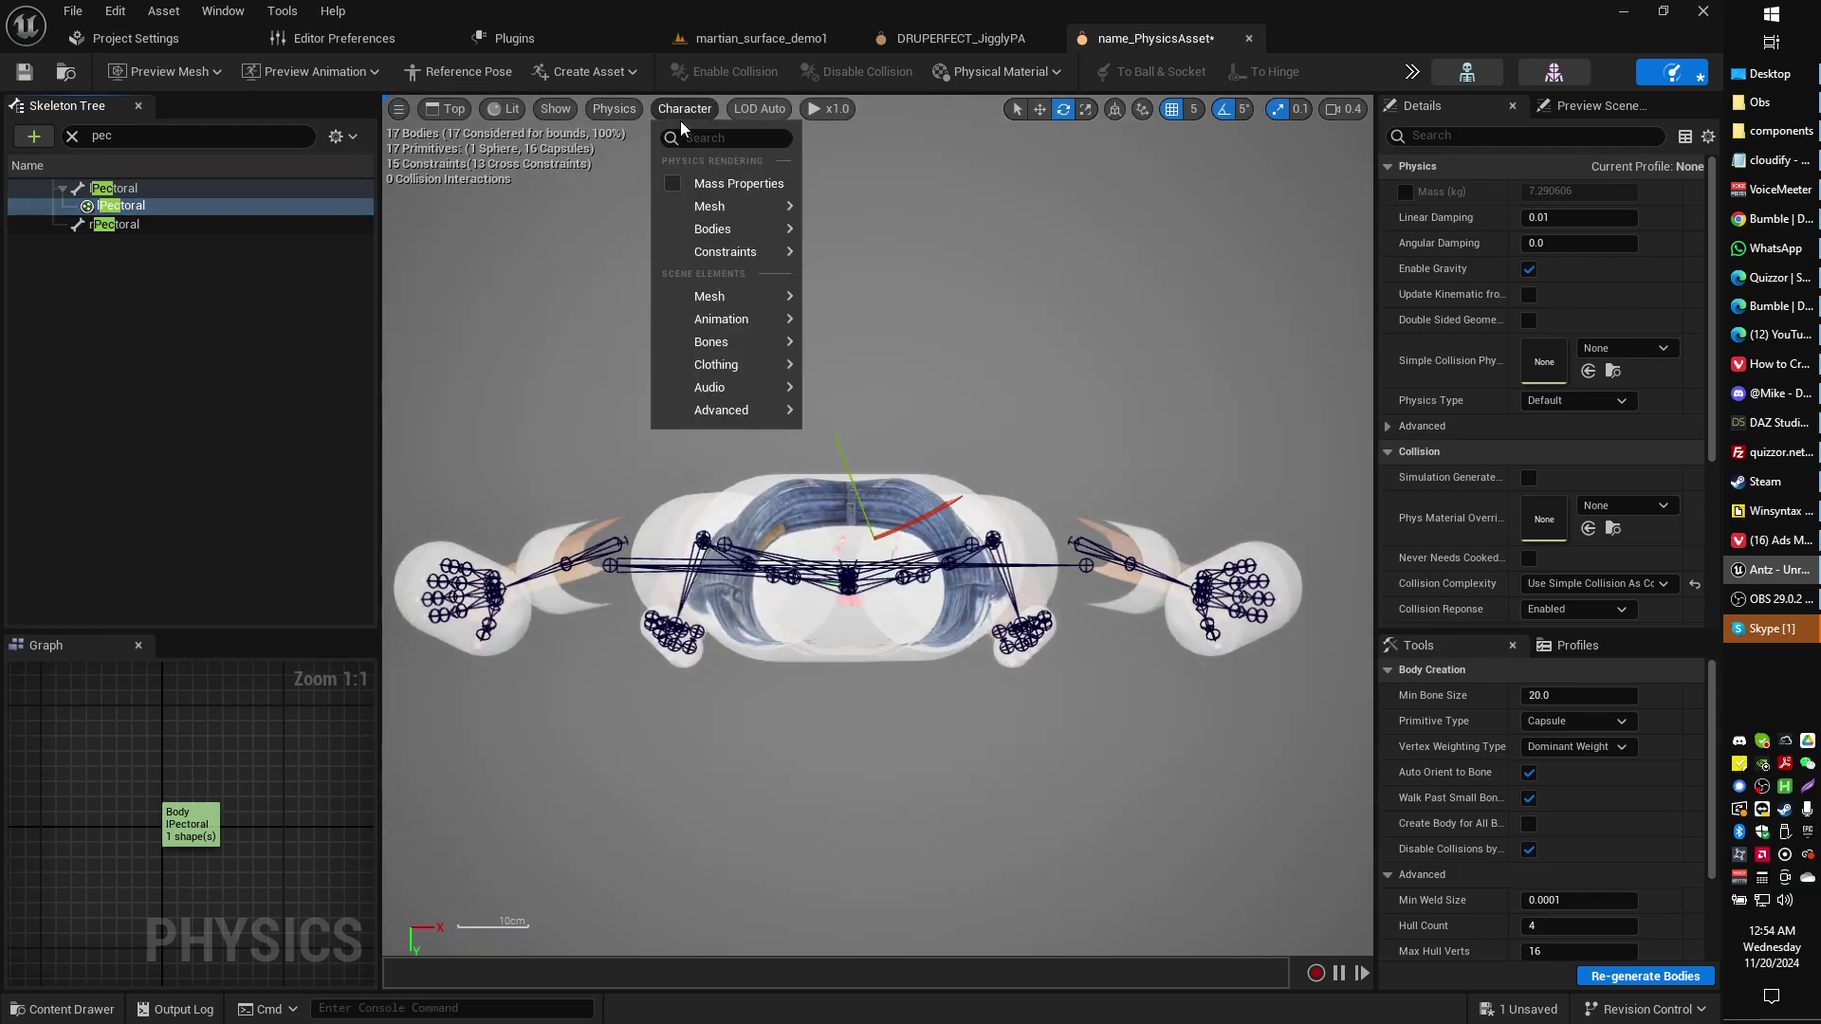
mouse_move(557, 116)
left_click(502, 108)
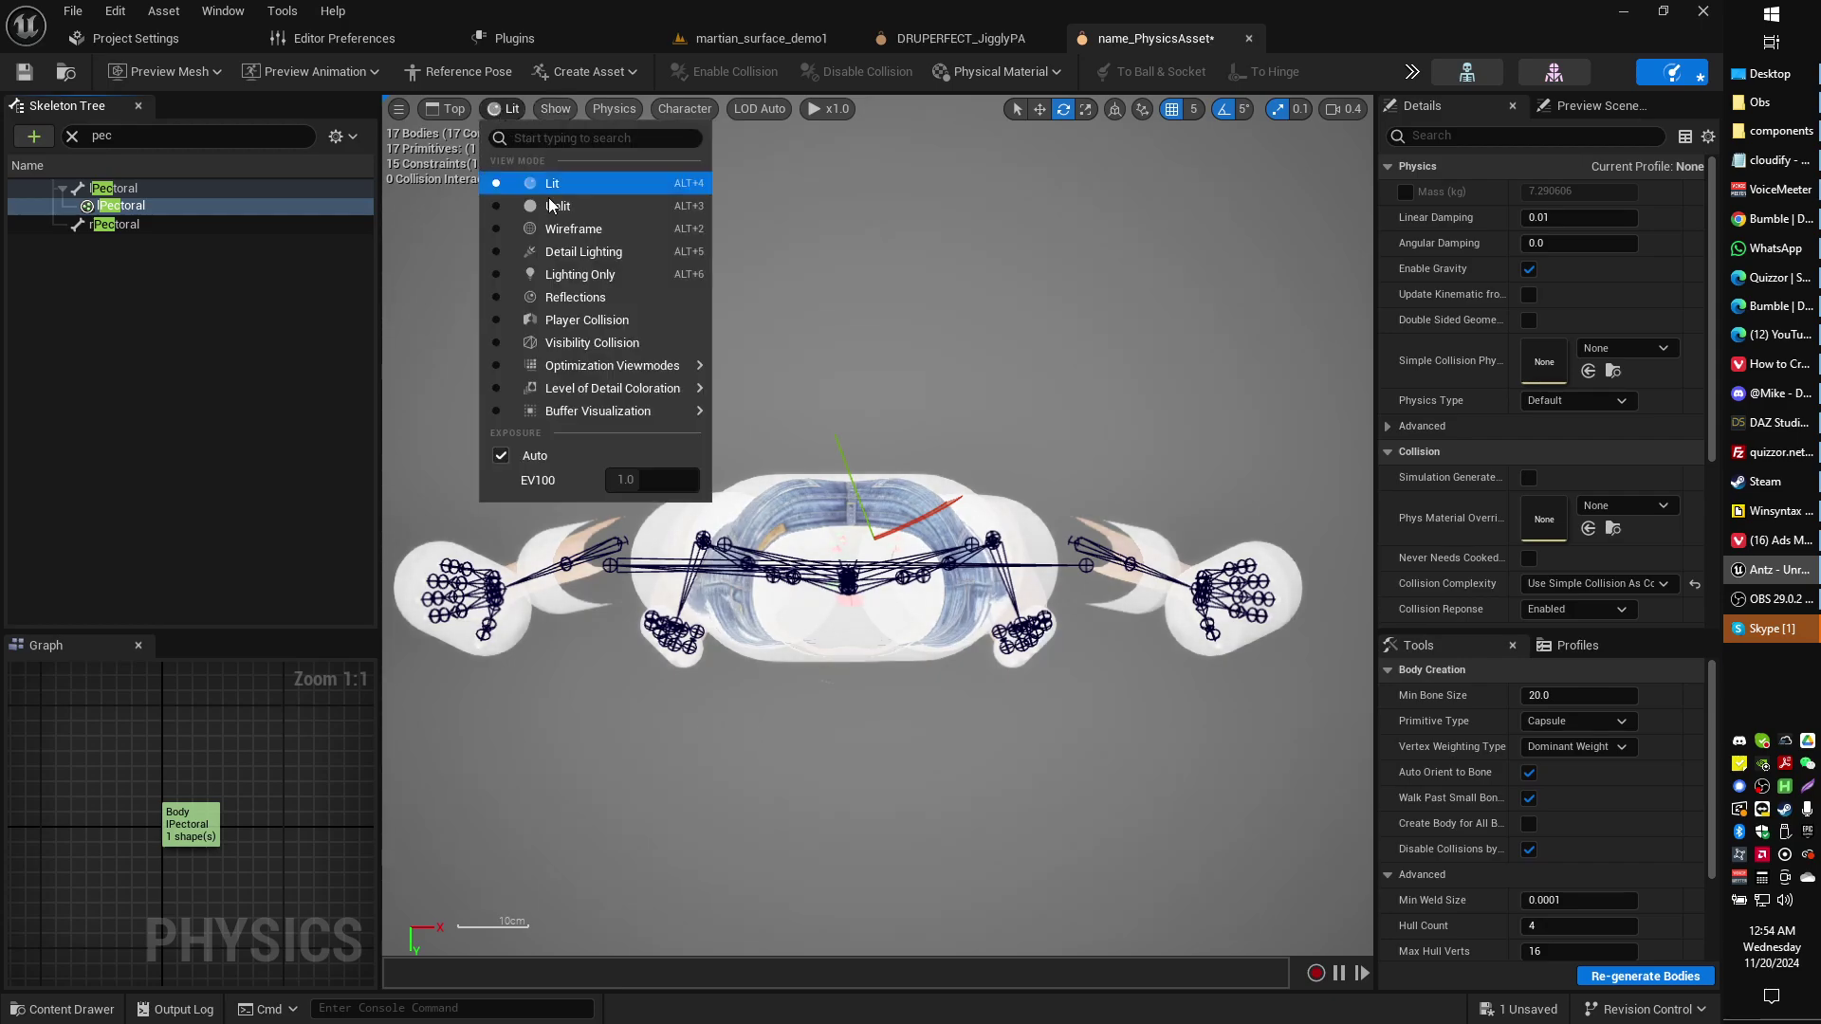
left_click(561, 225)
Move the lPectoral sphere forward and outward to the front of the character's left chest.
right_click_drag(862, 702, 838, 654)
scroll(851, 575, "up", 1)
key("r")
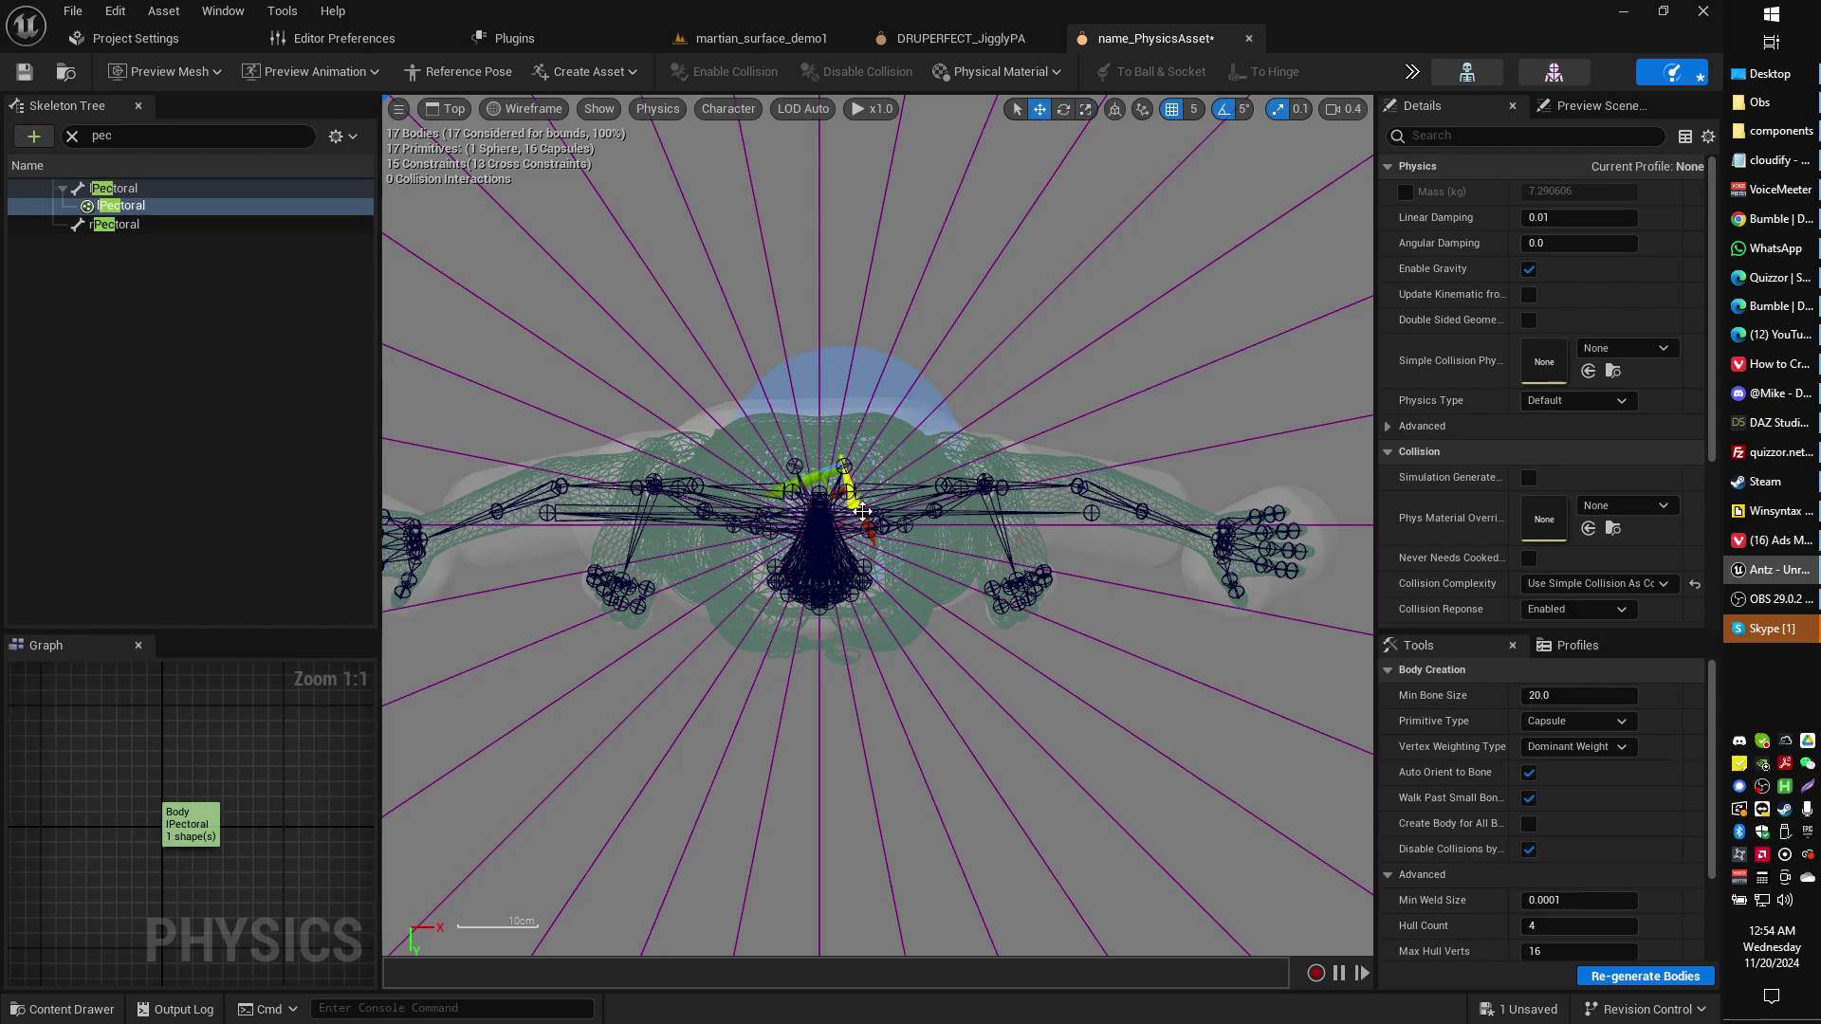
left_click_drag(870, 529, 966, 685)
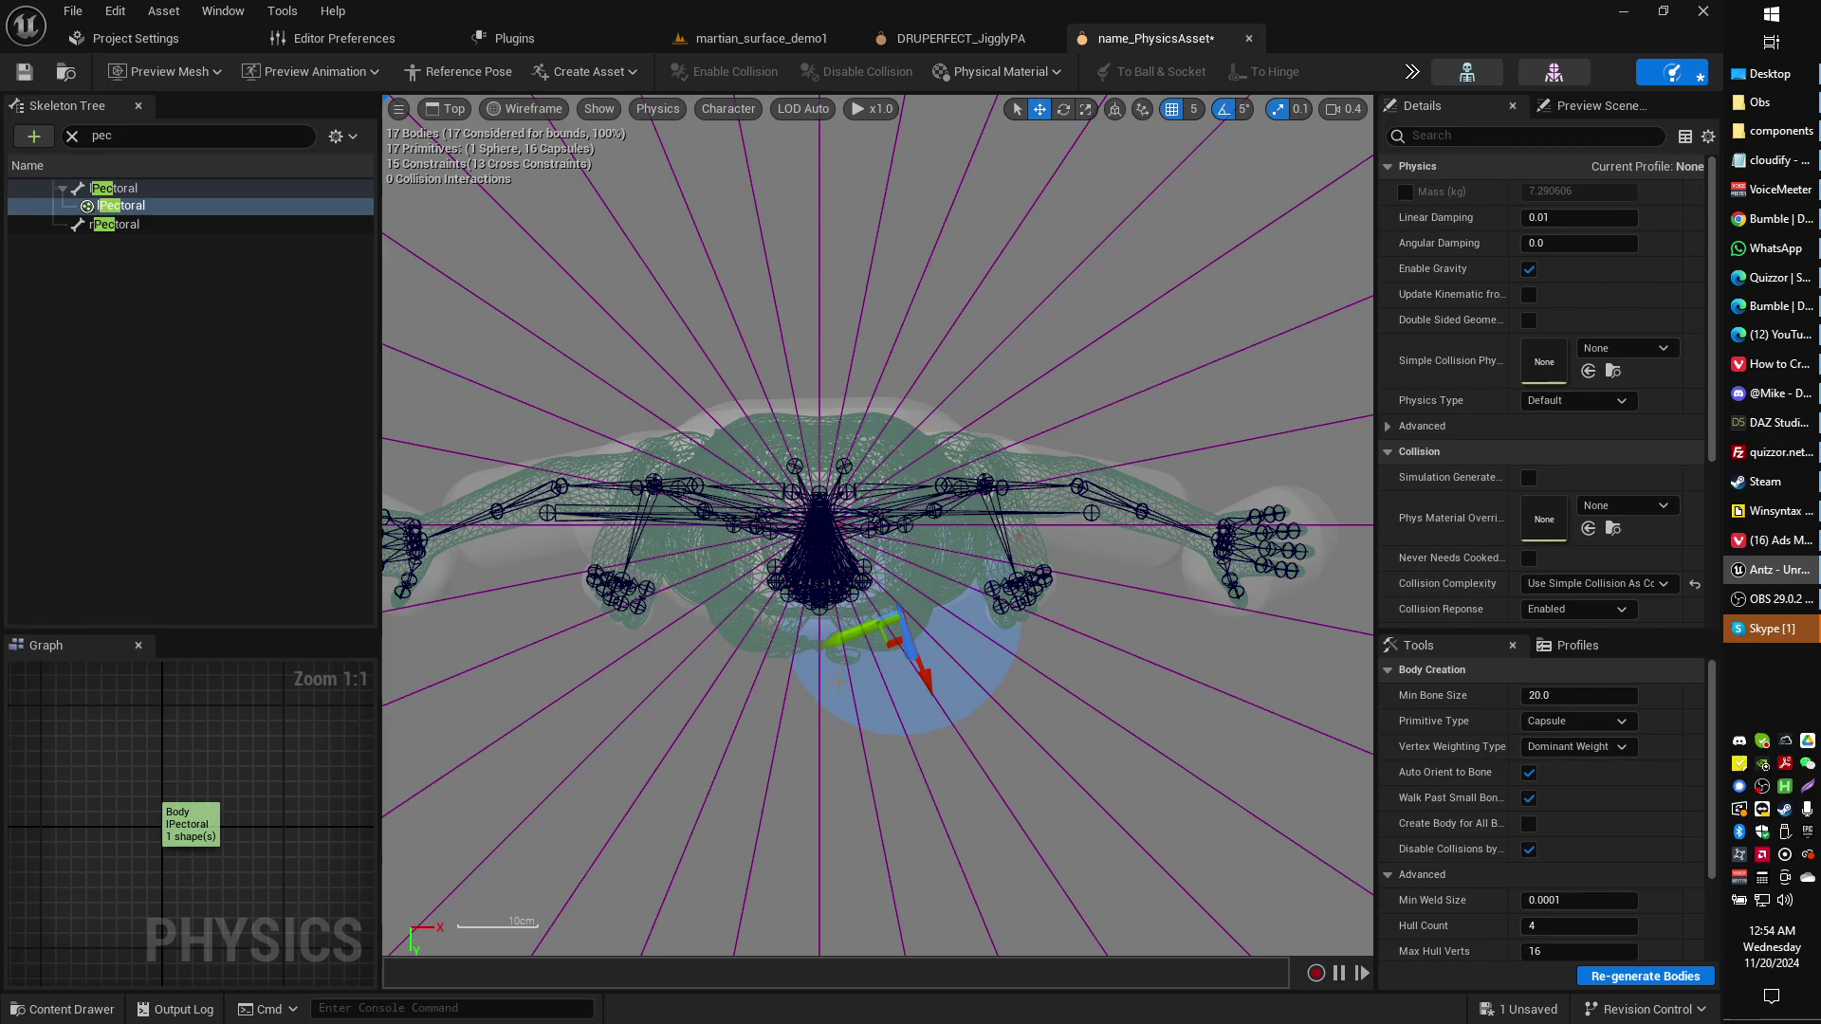
Scale the lPectoral sphere down to the size of the left breast in the Right view and undo the extra move.
left_click(454, 111)
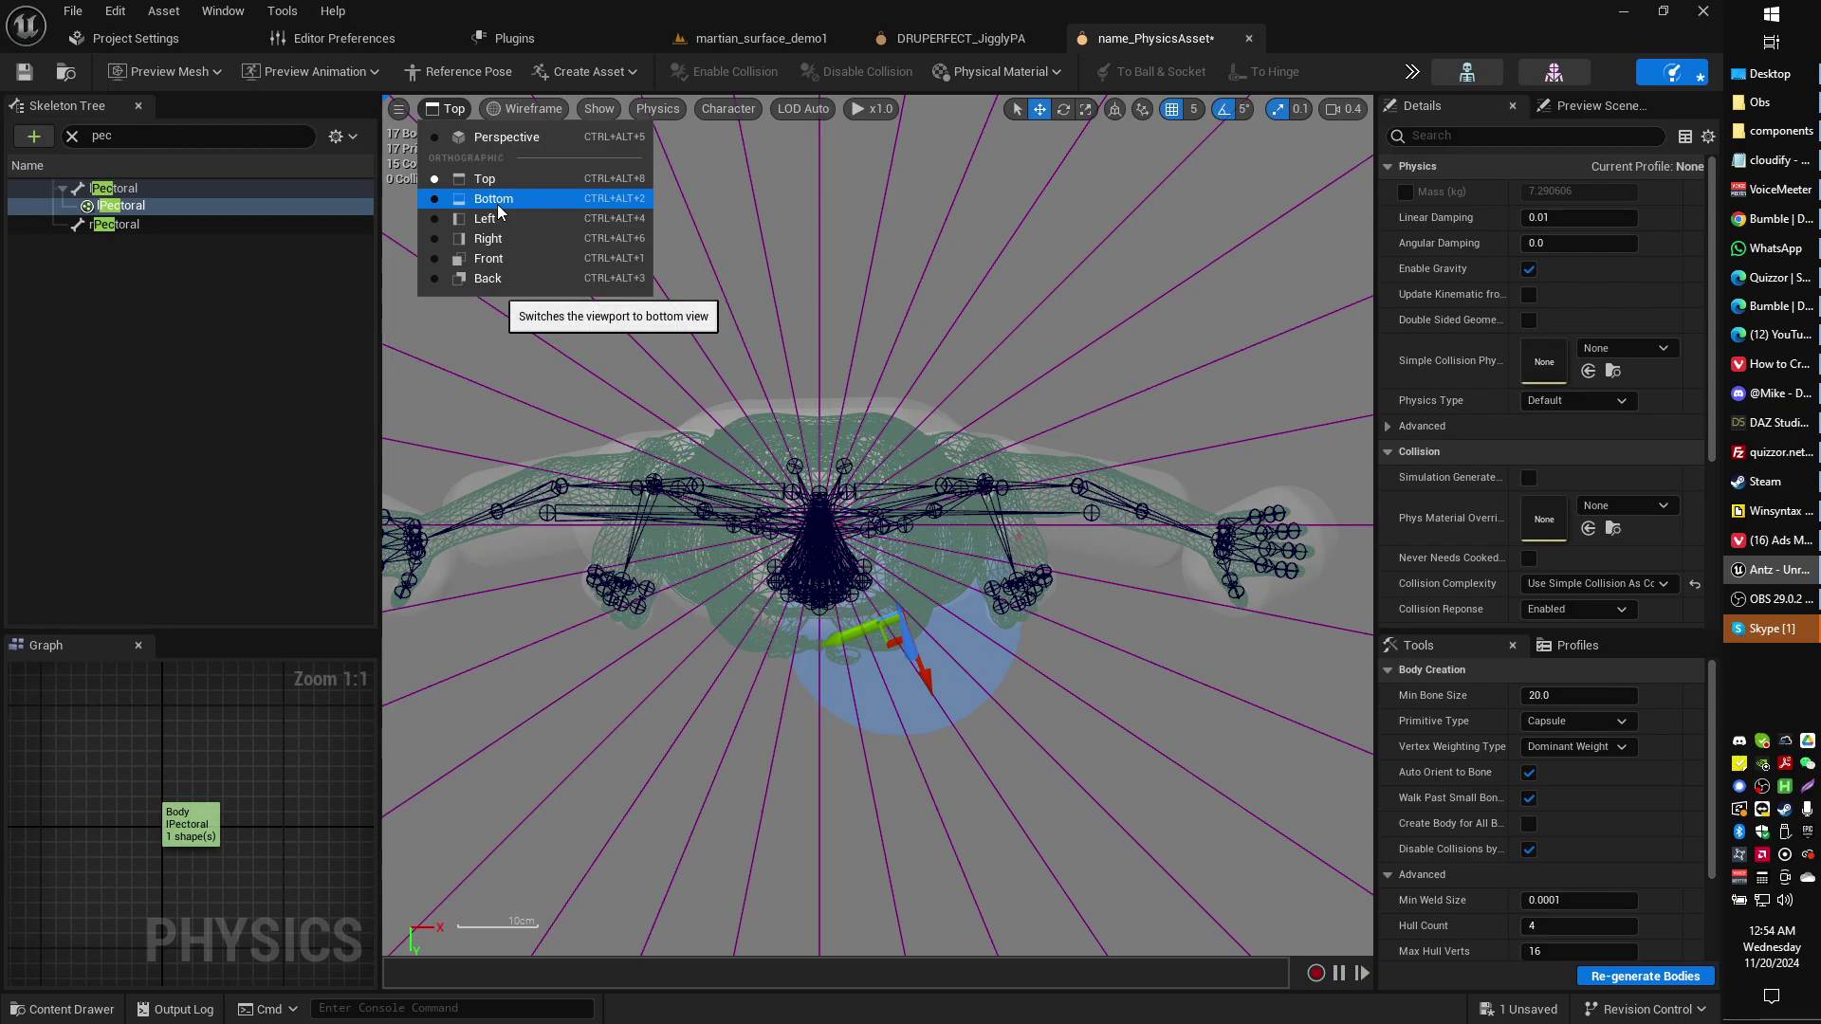
left_click(512, 239)
scroll(880, 525, "up", 2)
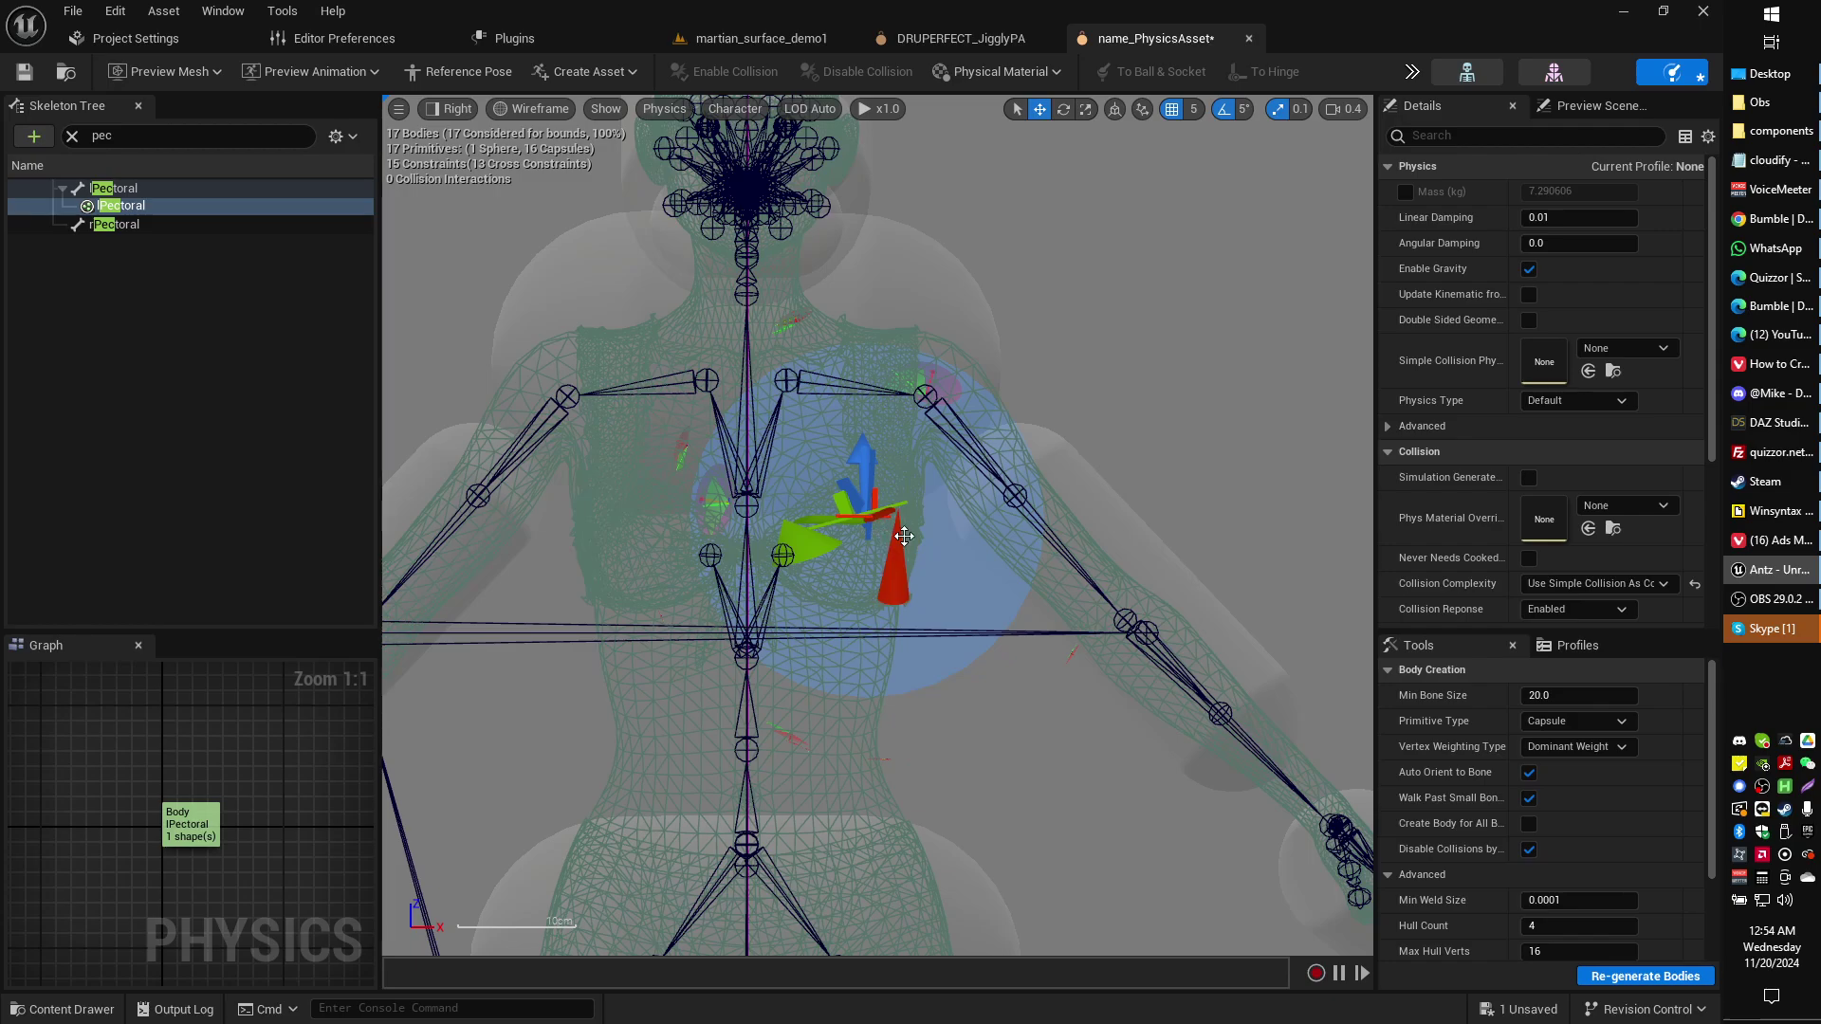
key("r")
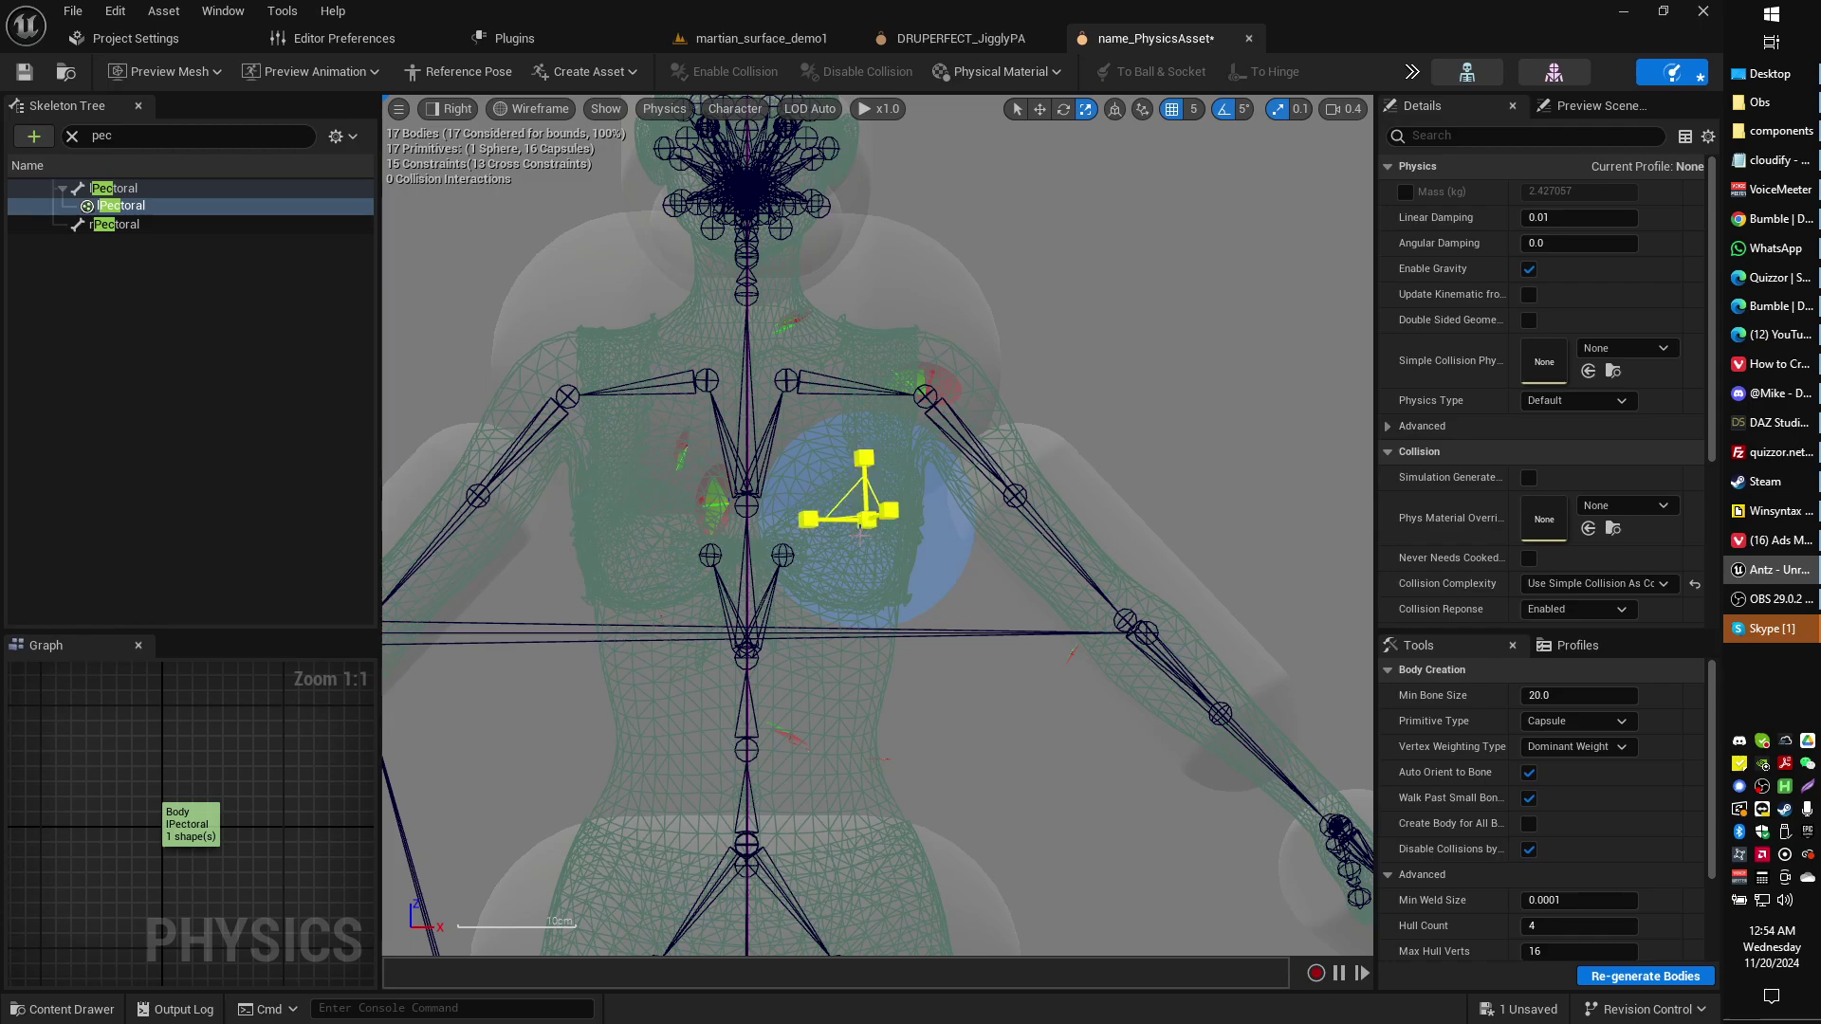
right_click_drag(907, 571, 902, 582)
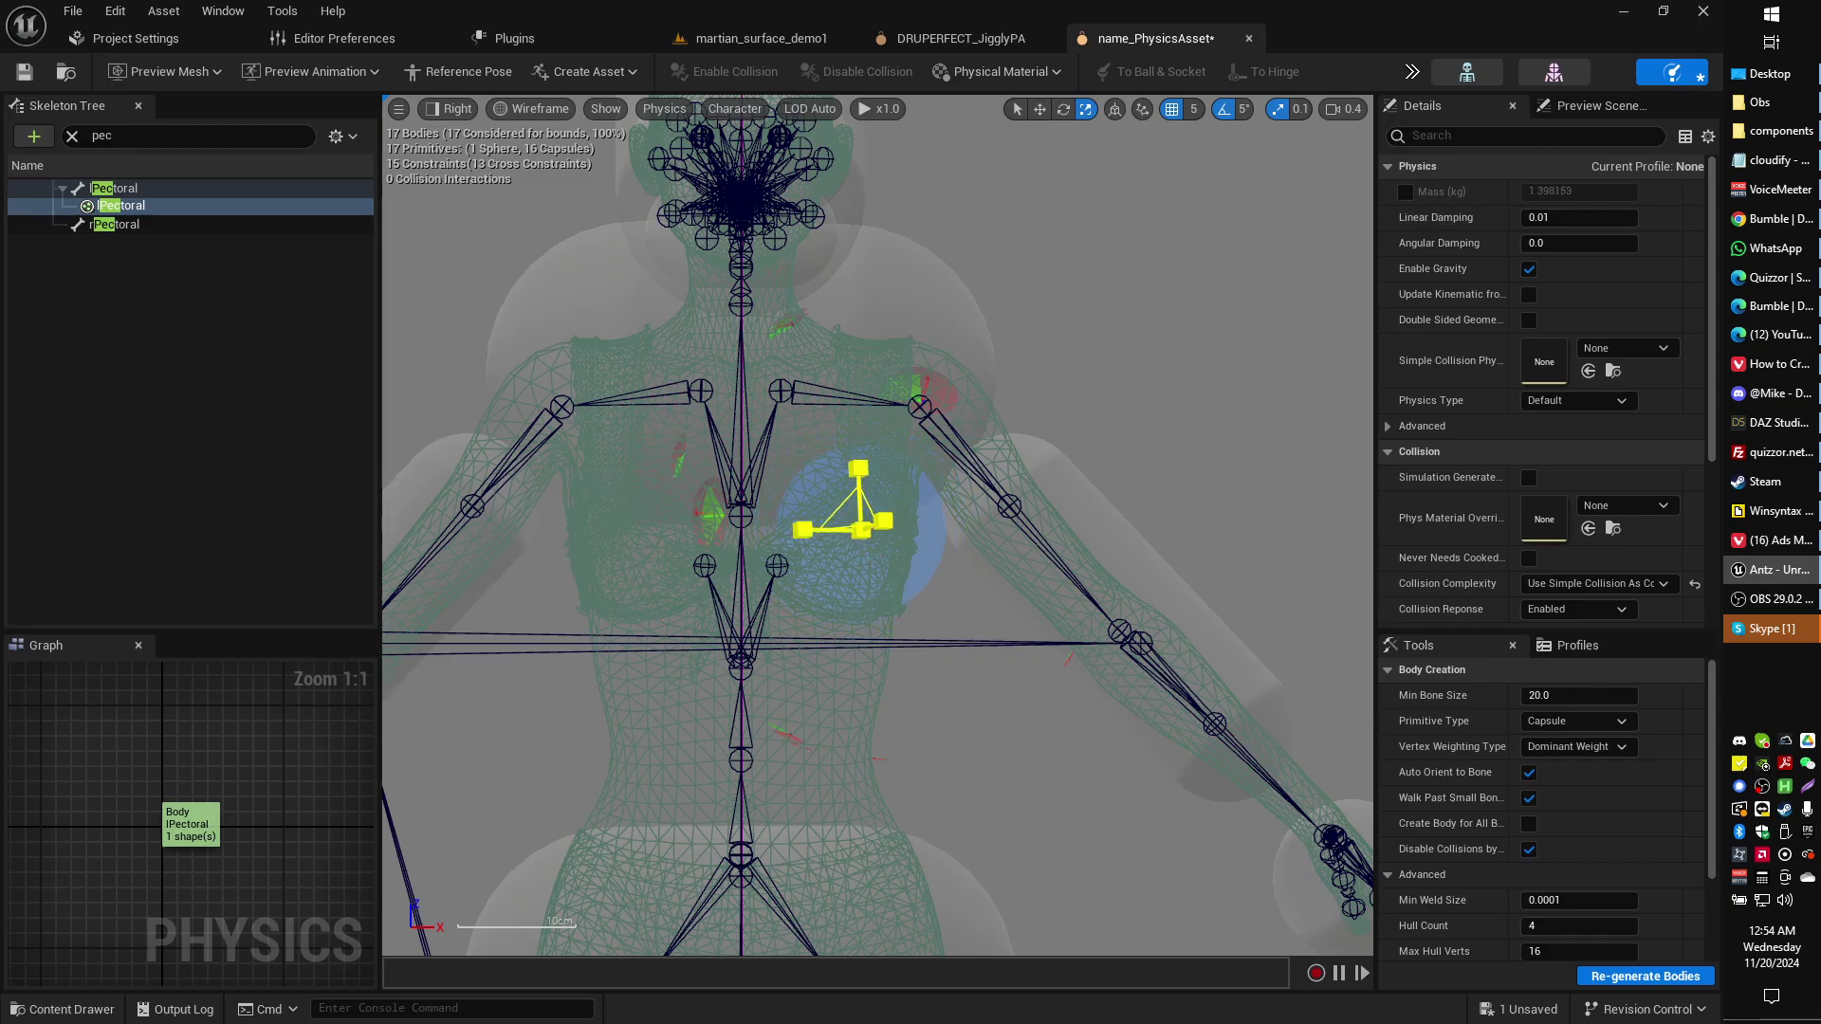
key("w")
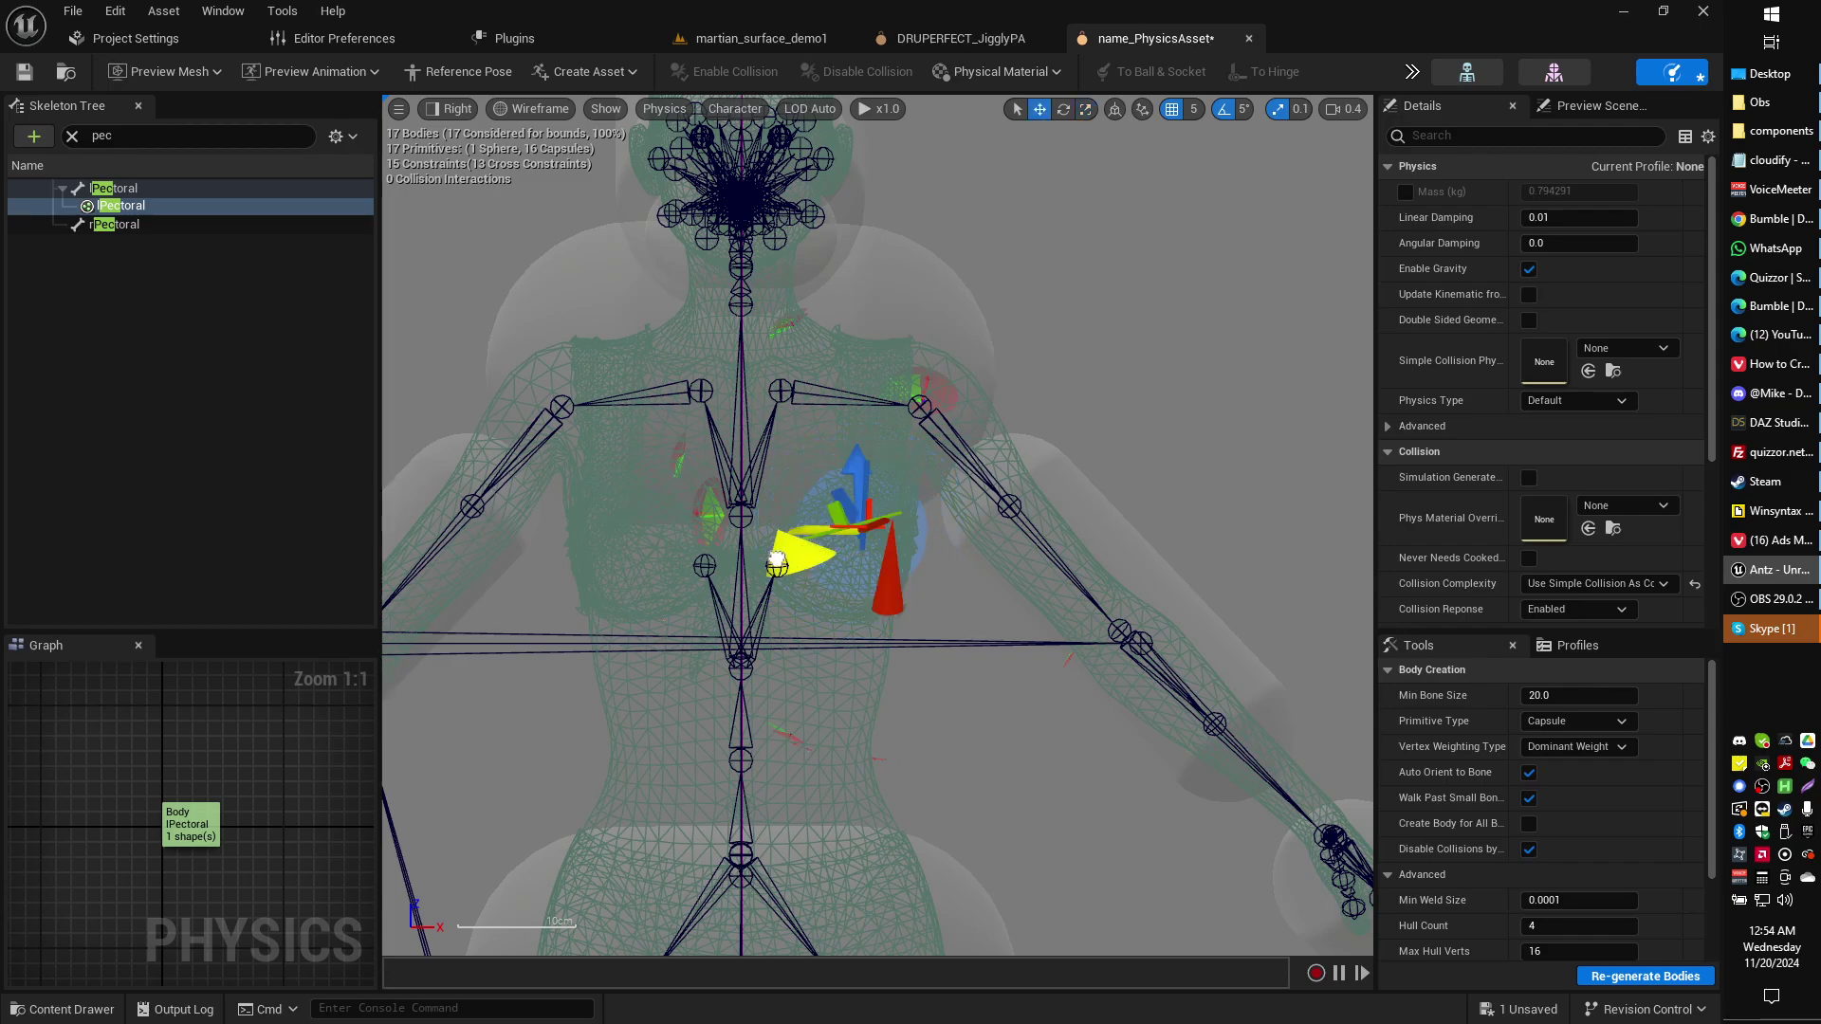
key("ctrl+z")
right_click_drag(695, 462, 693, 464)
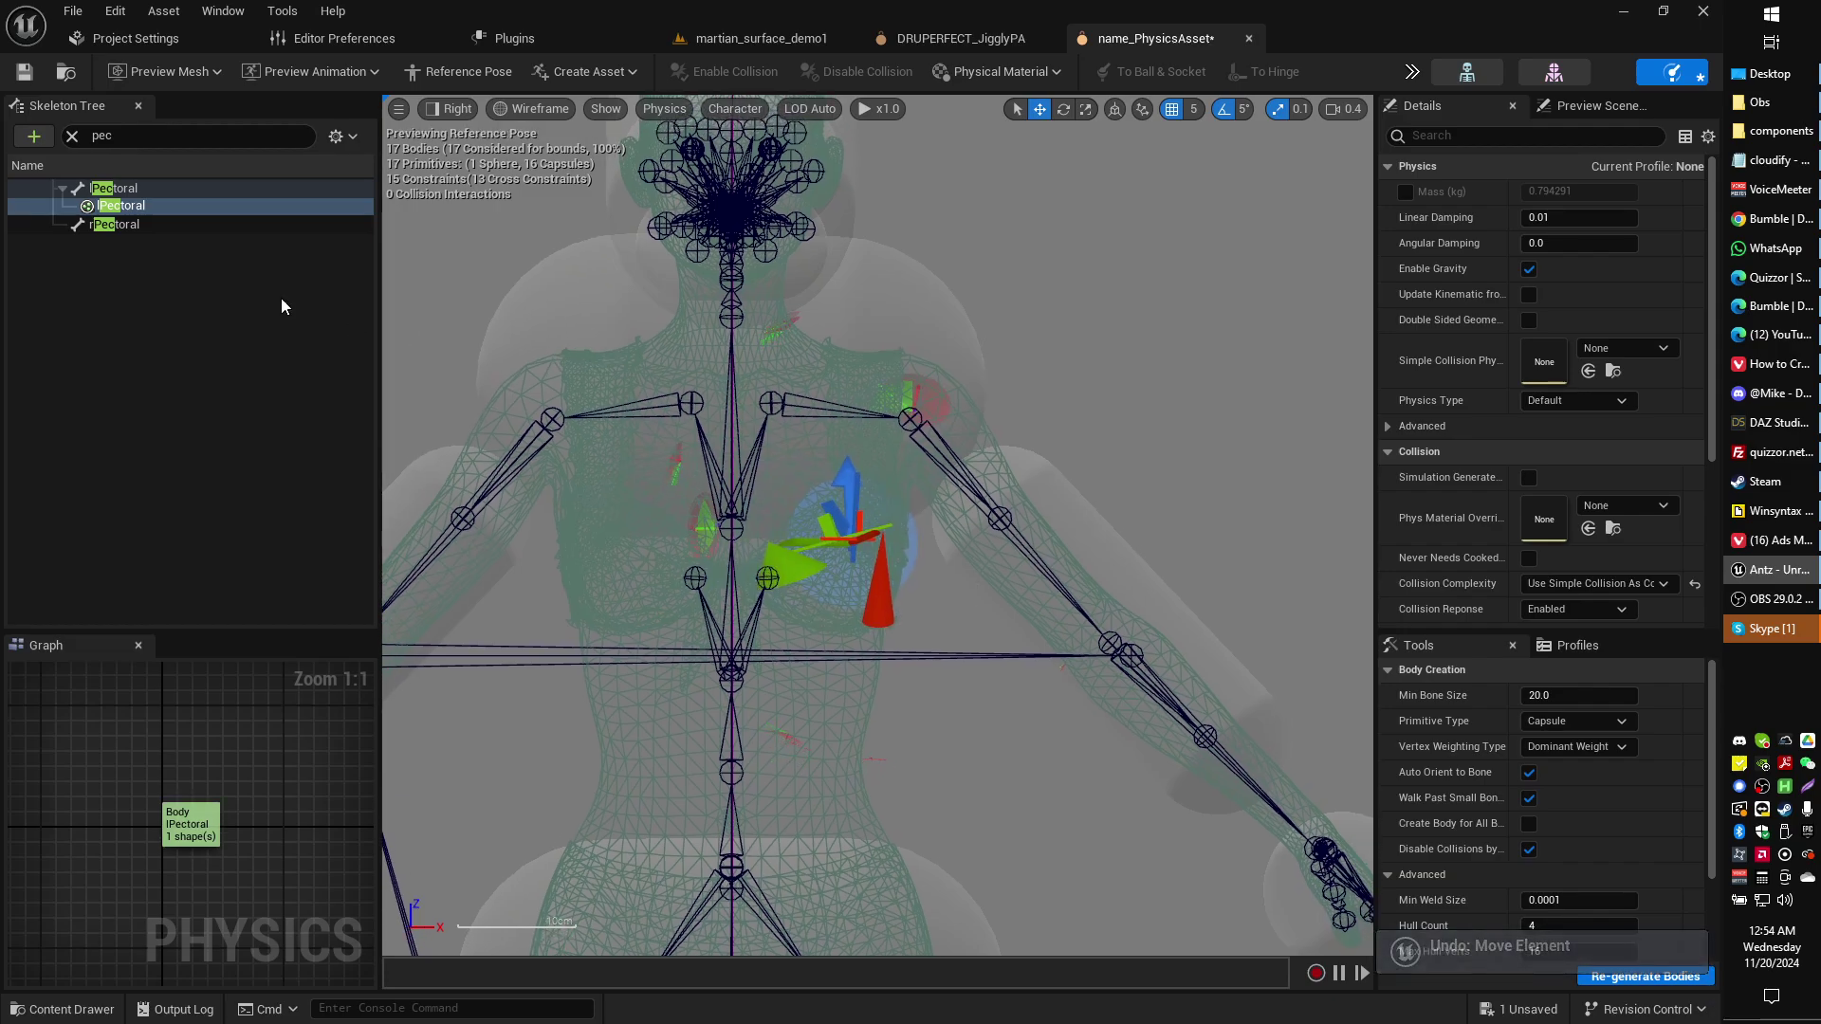
Create a new constraint between the lPectoral body and the chestUpper body.
left_click(117, 205)
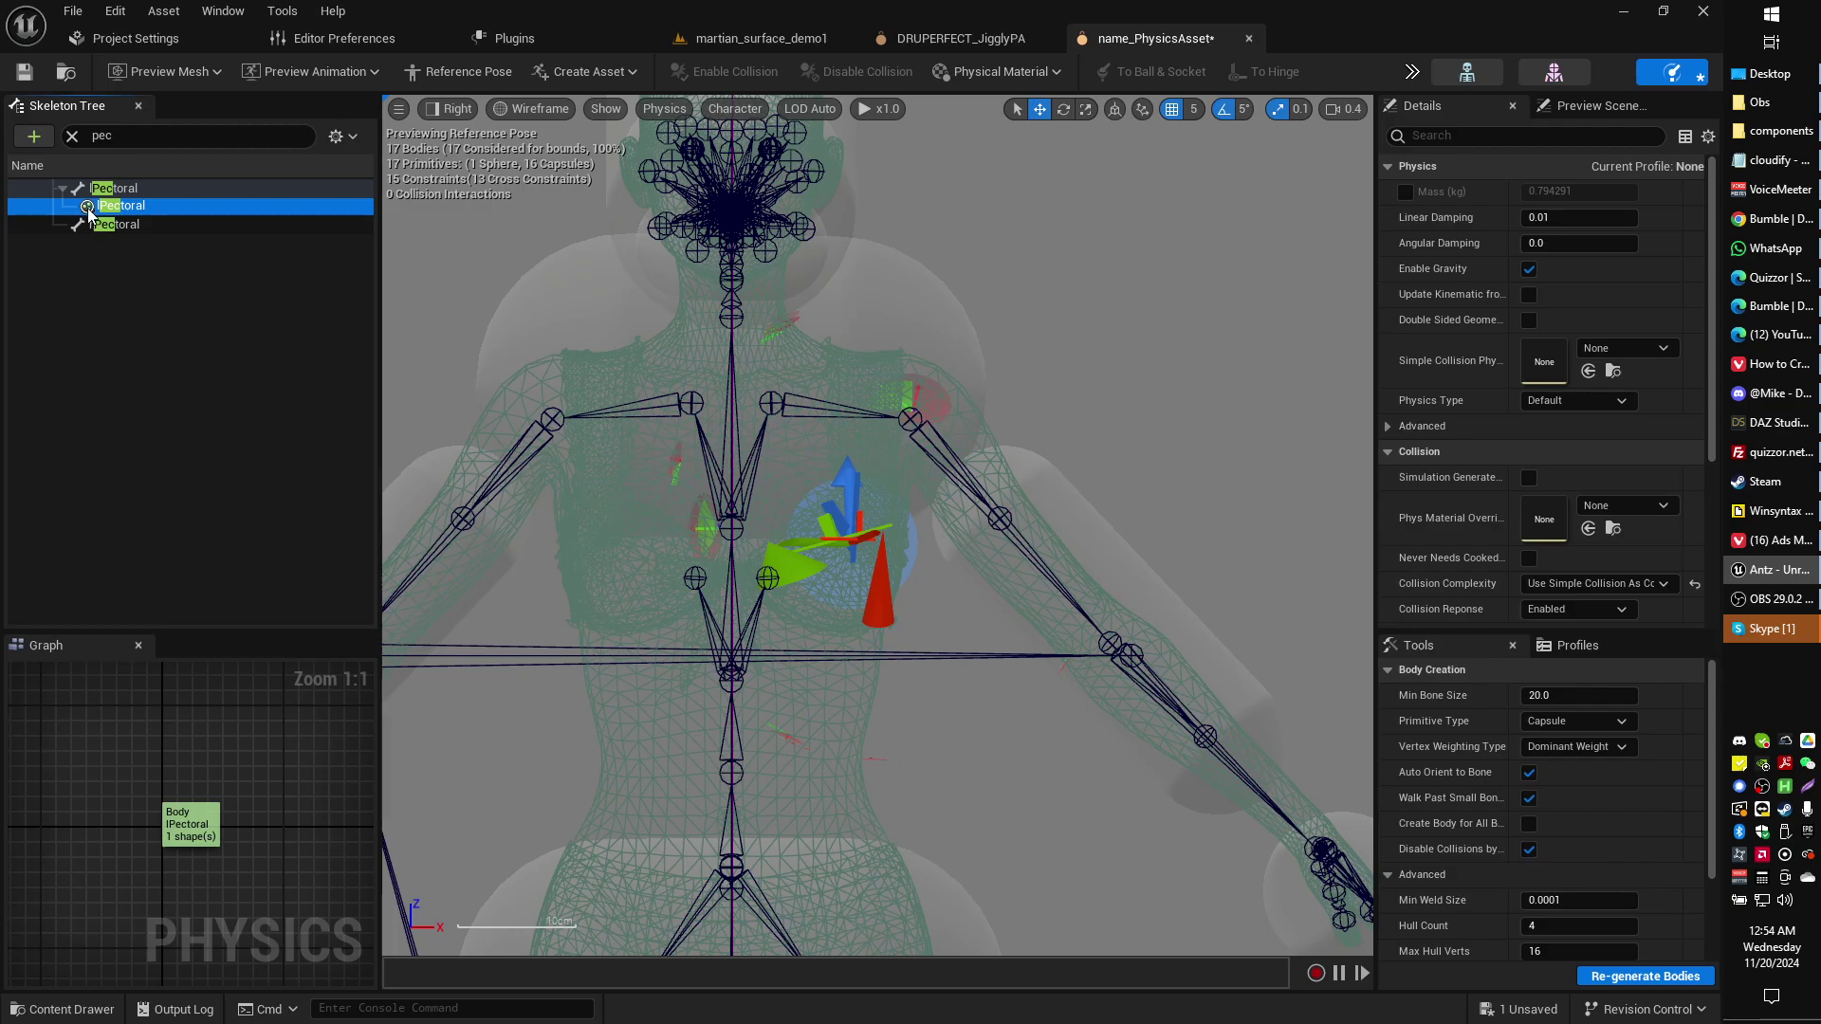
right_click(128, 203)
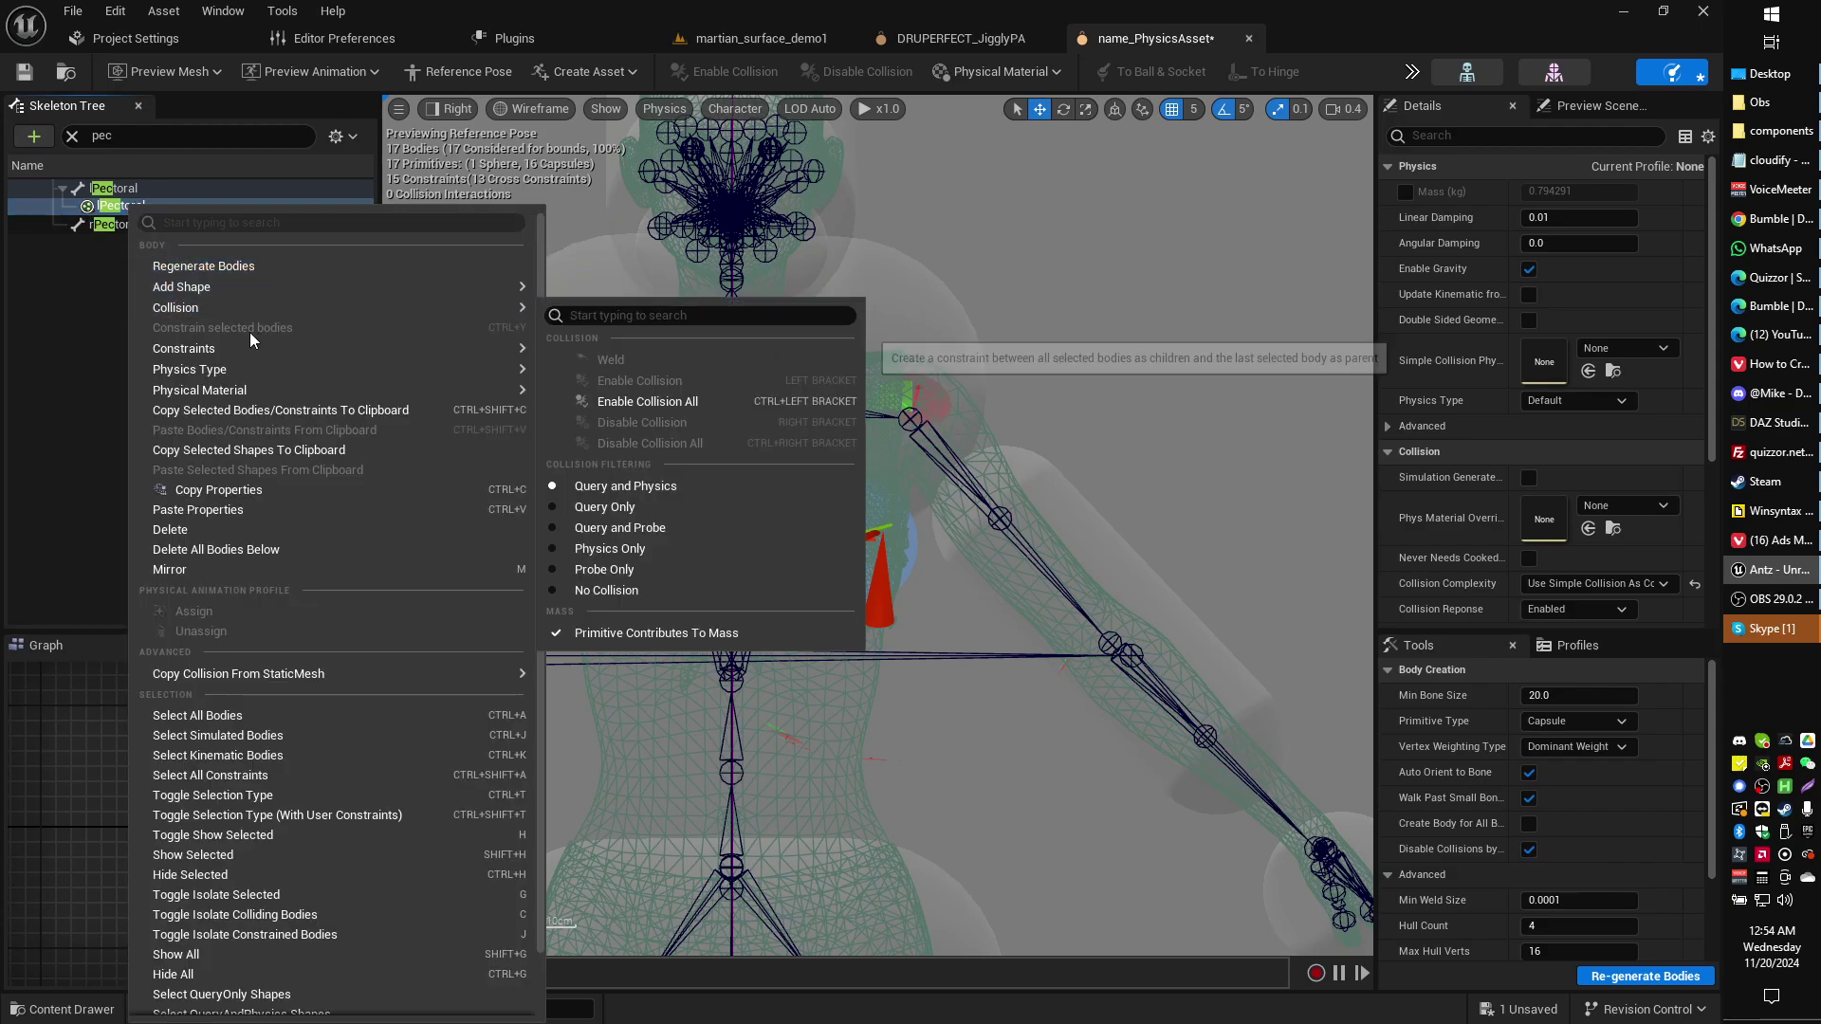
mouse_move(249, 339)
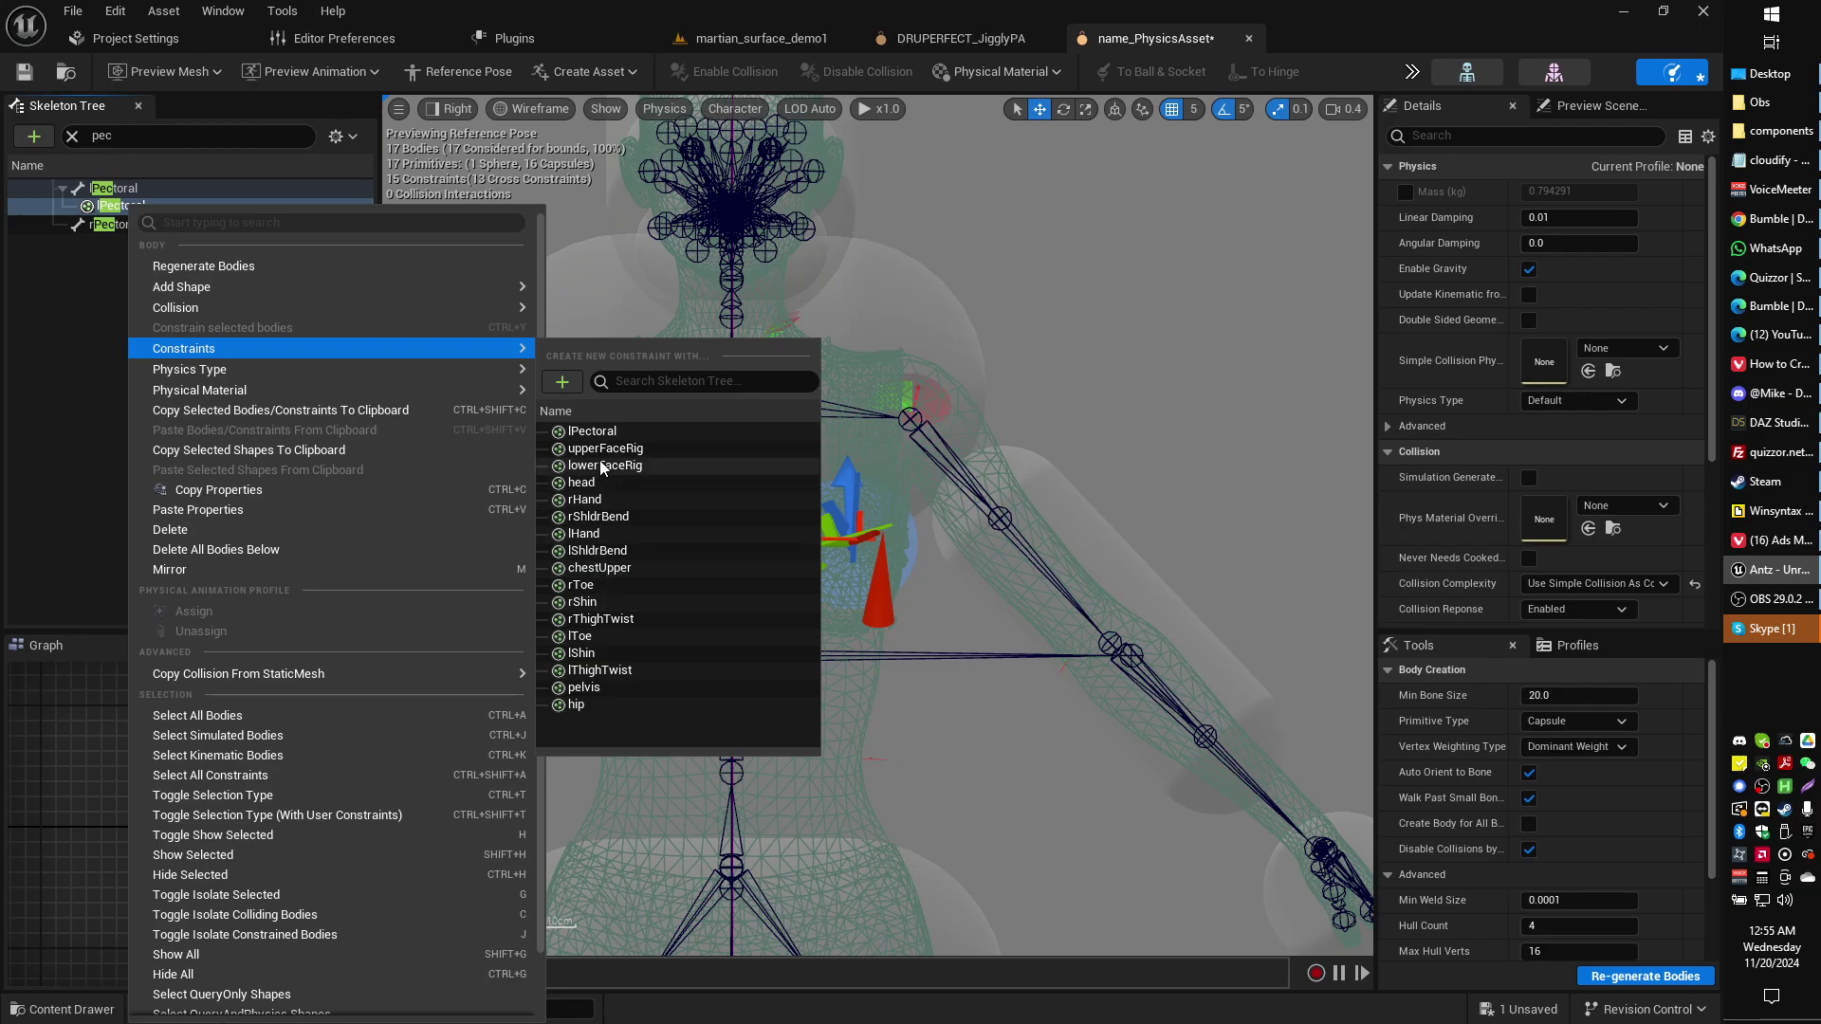
left_click(634, 569)
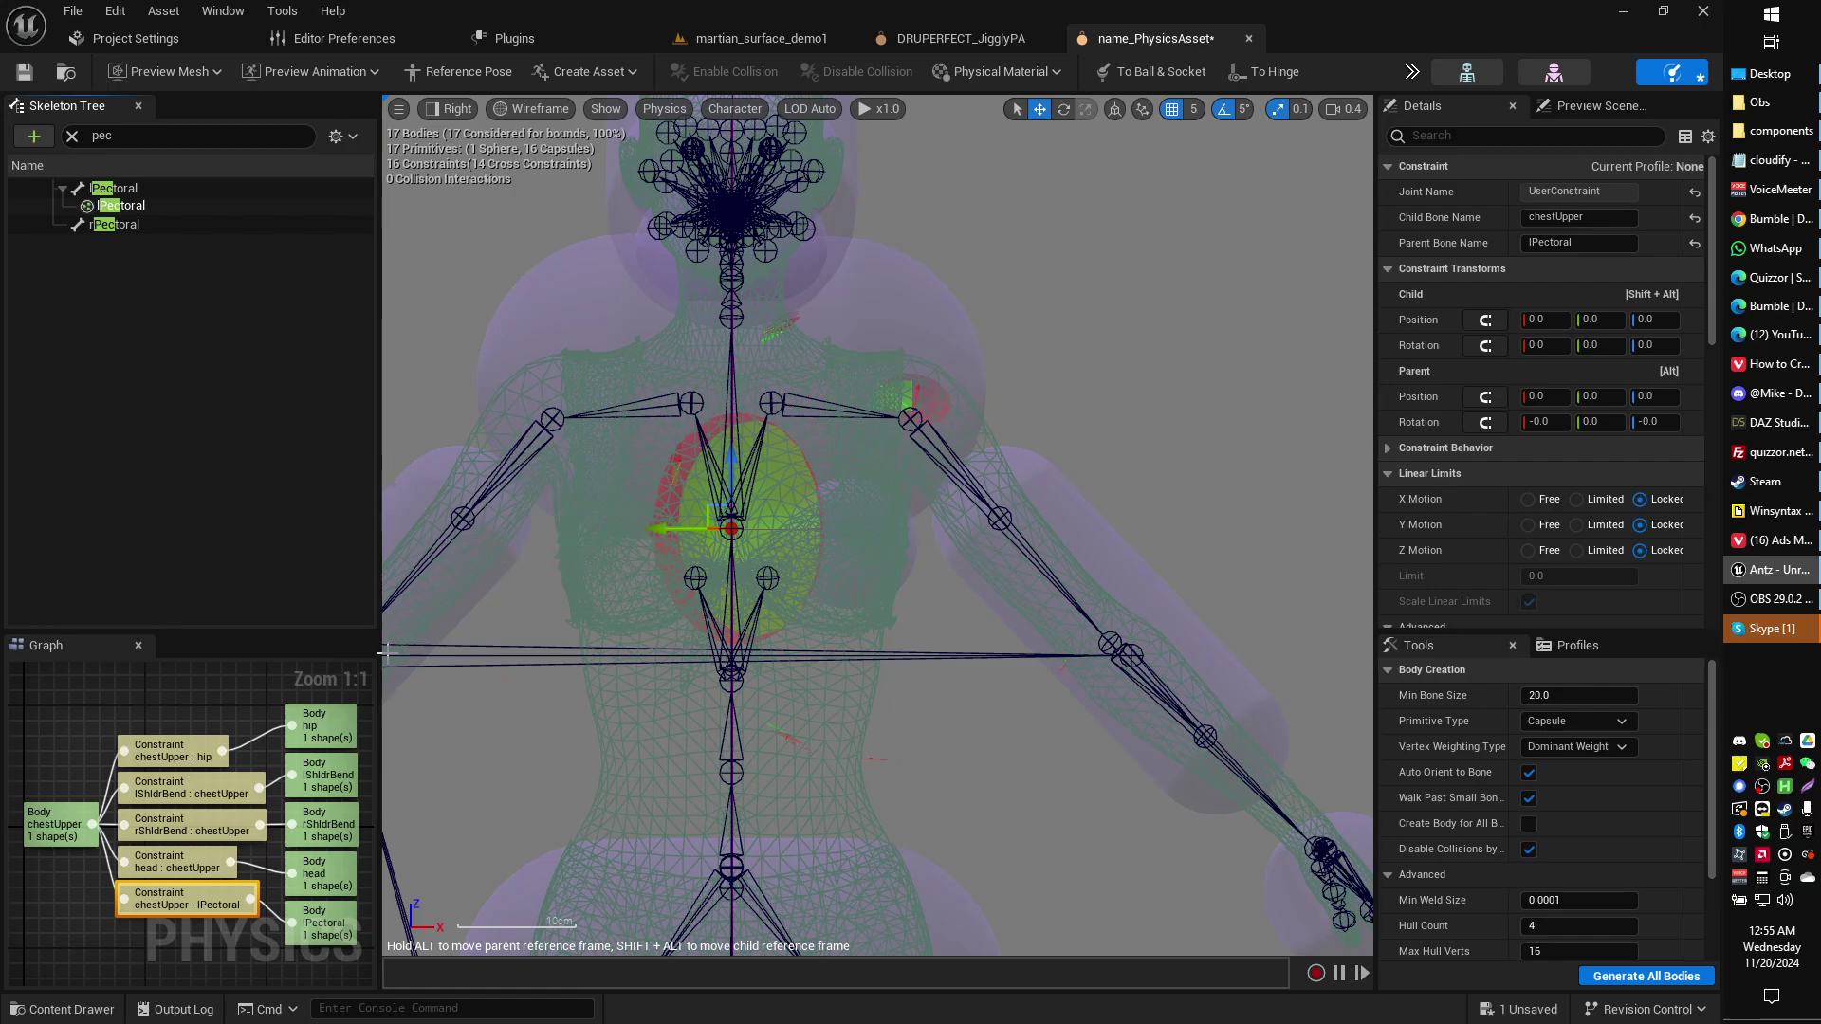
Set the lPectoral body's Physics Type to Simulated.
left_click(121, 208)
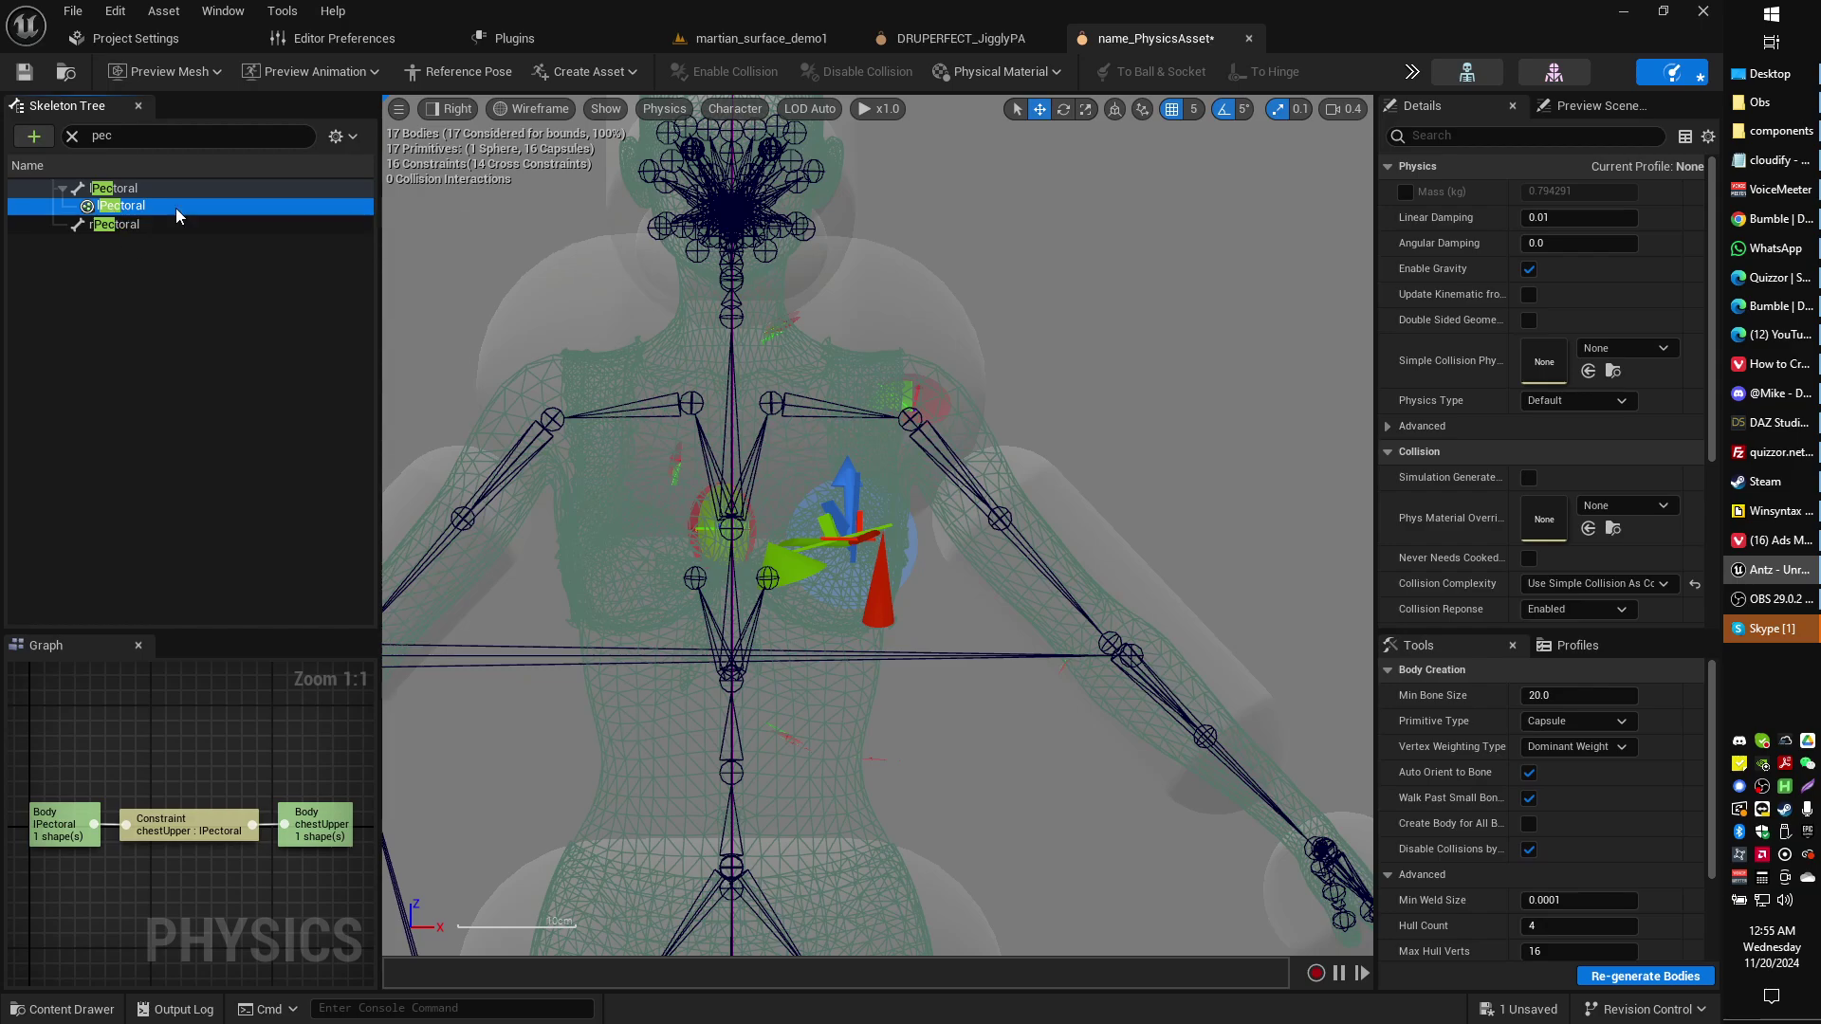
left_click(1565, 402)
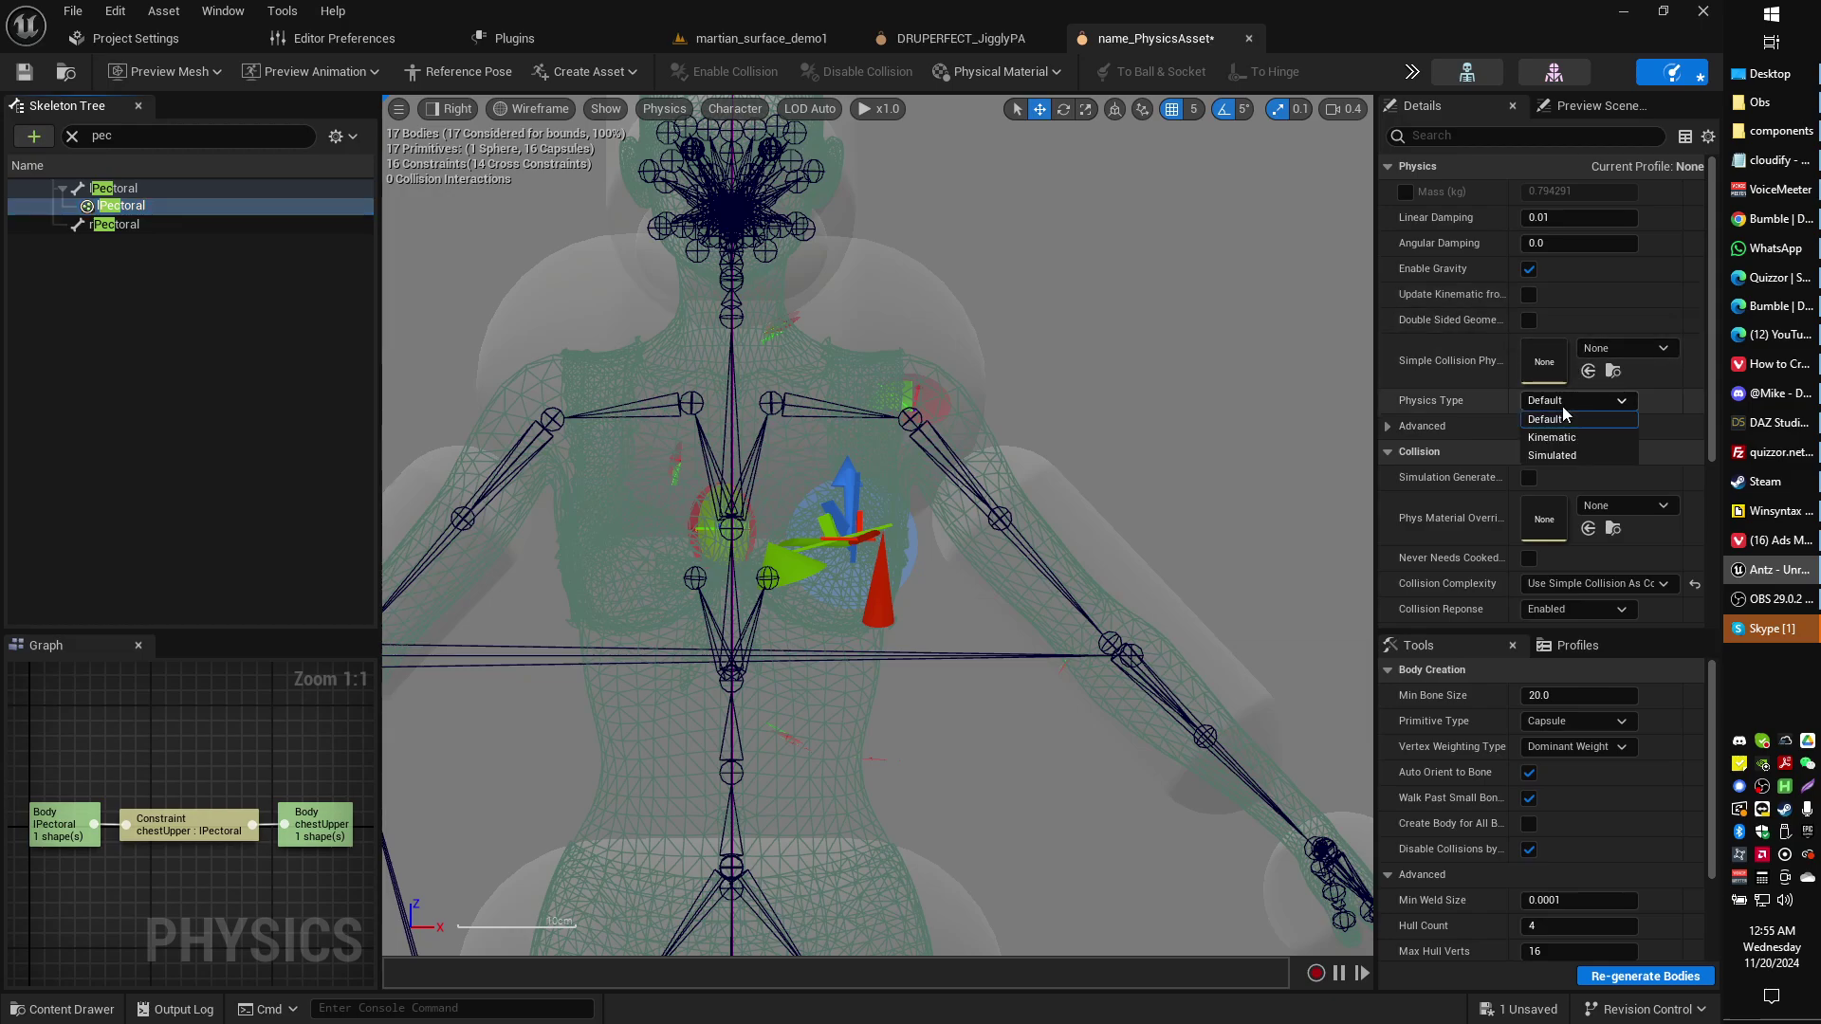
left_click(1558, 456)
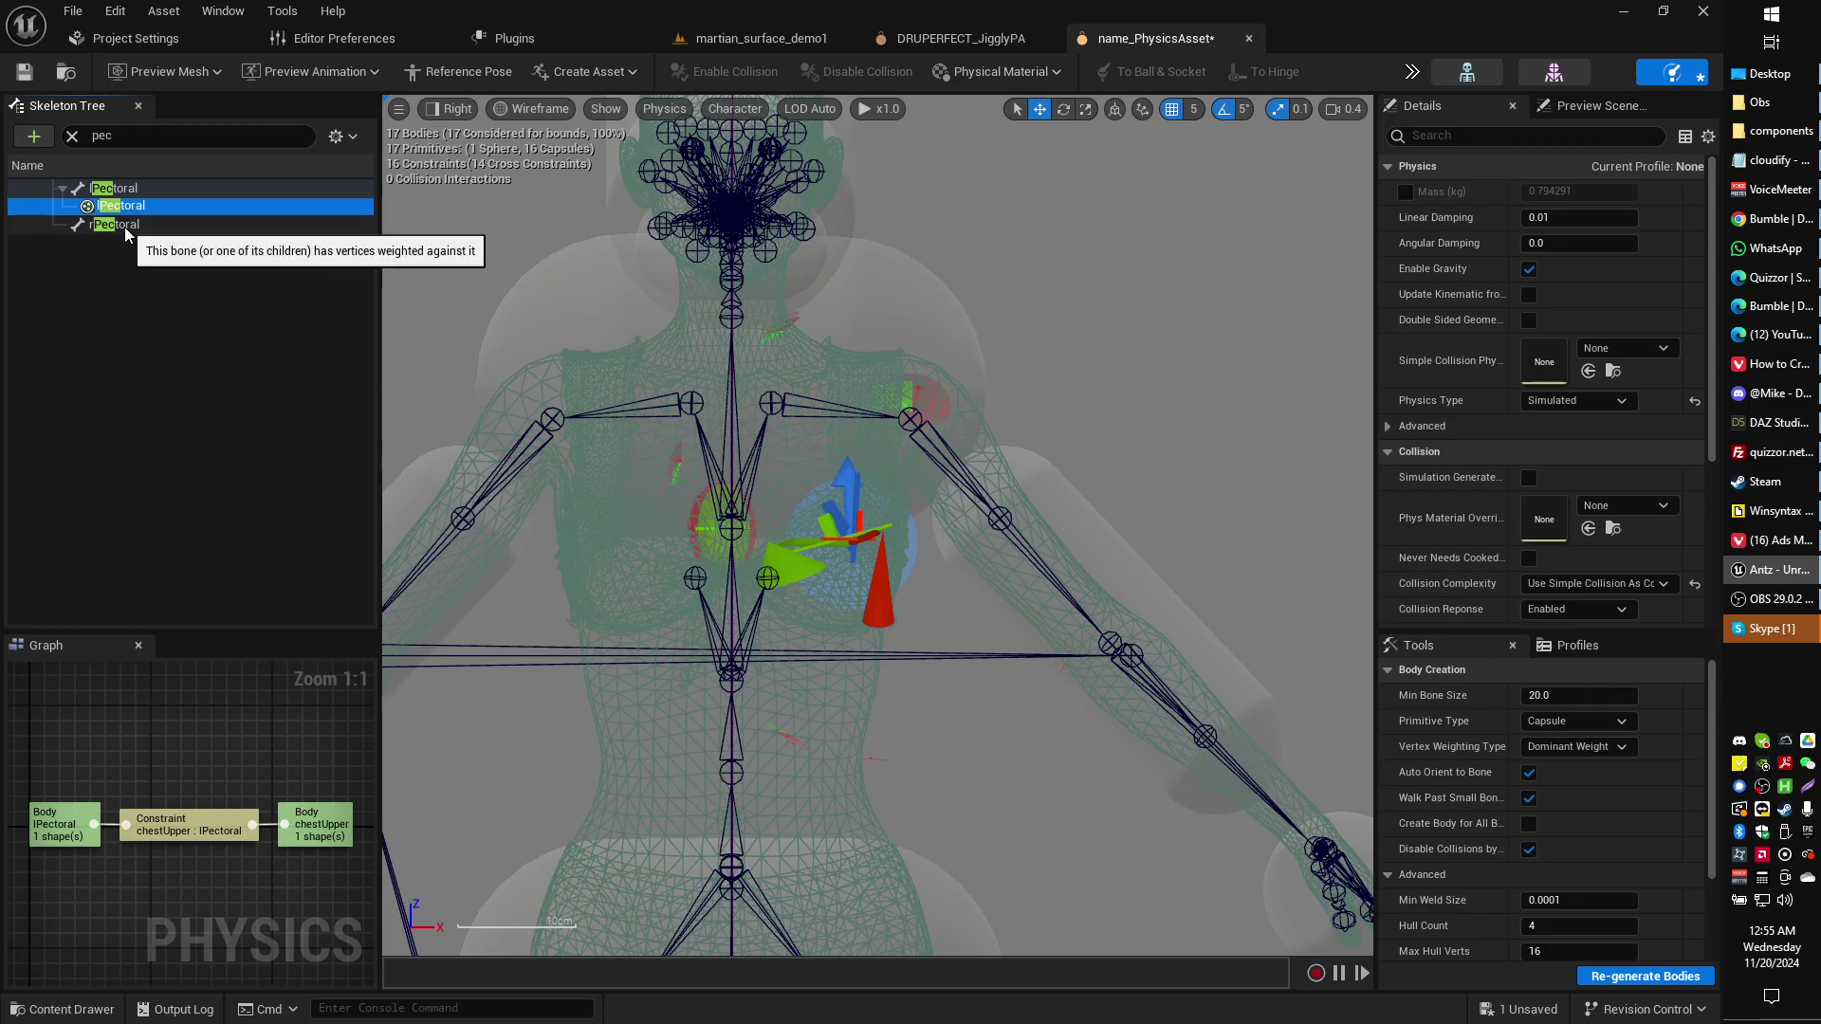
Select the constraint between the lPectoral and chestUpper bodies in the physics graph.
left_click(177, 822)
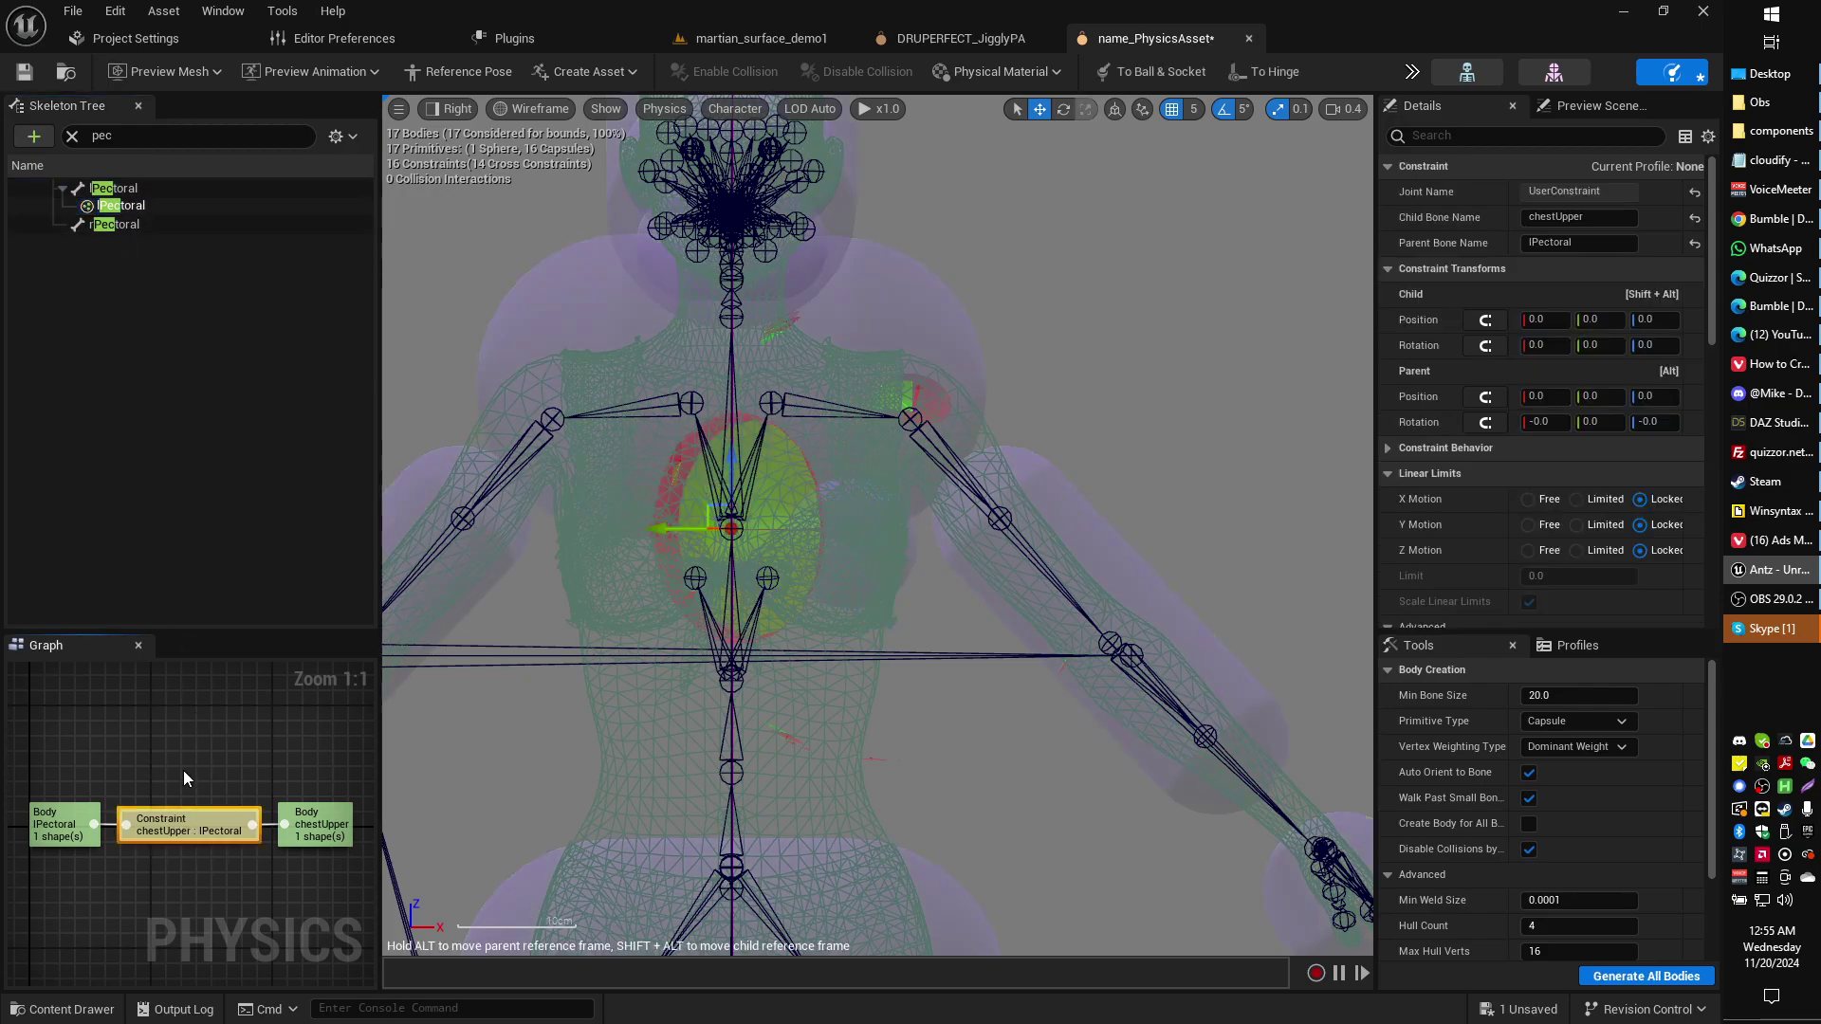
left_click(125, 206)
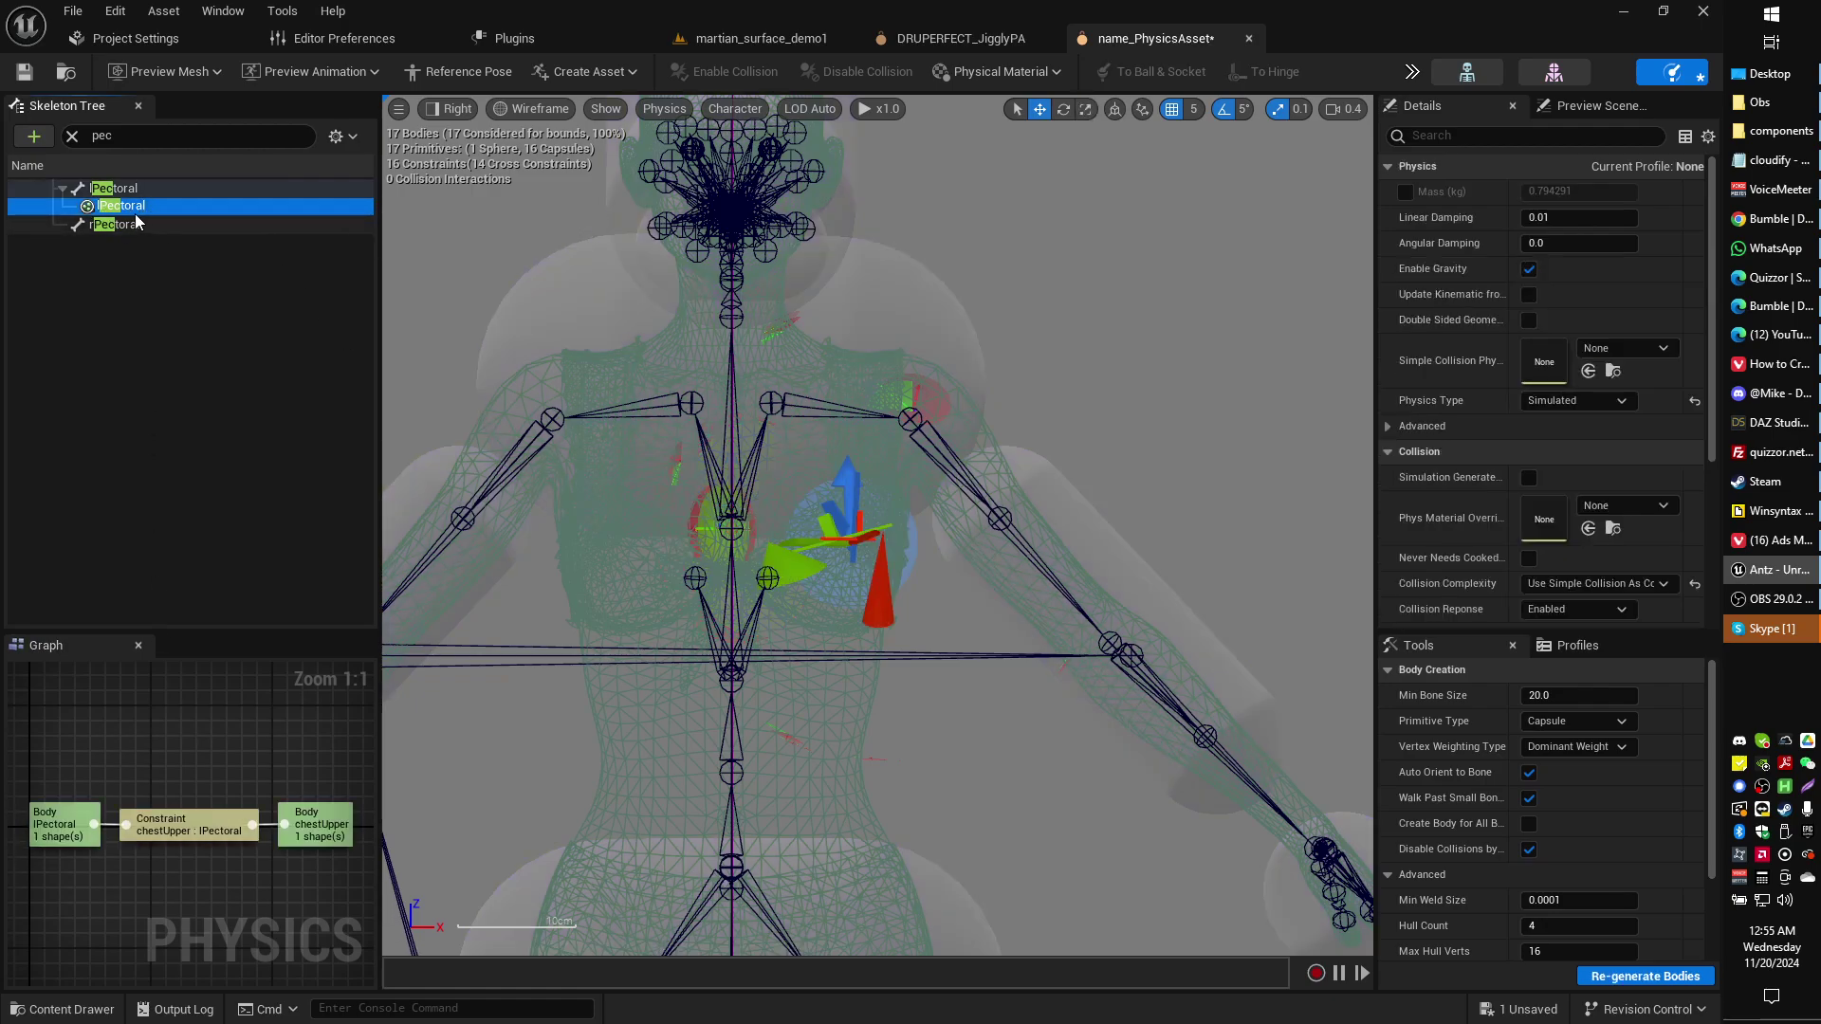
left_click(177, 832)
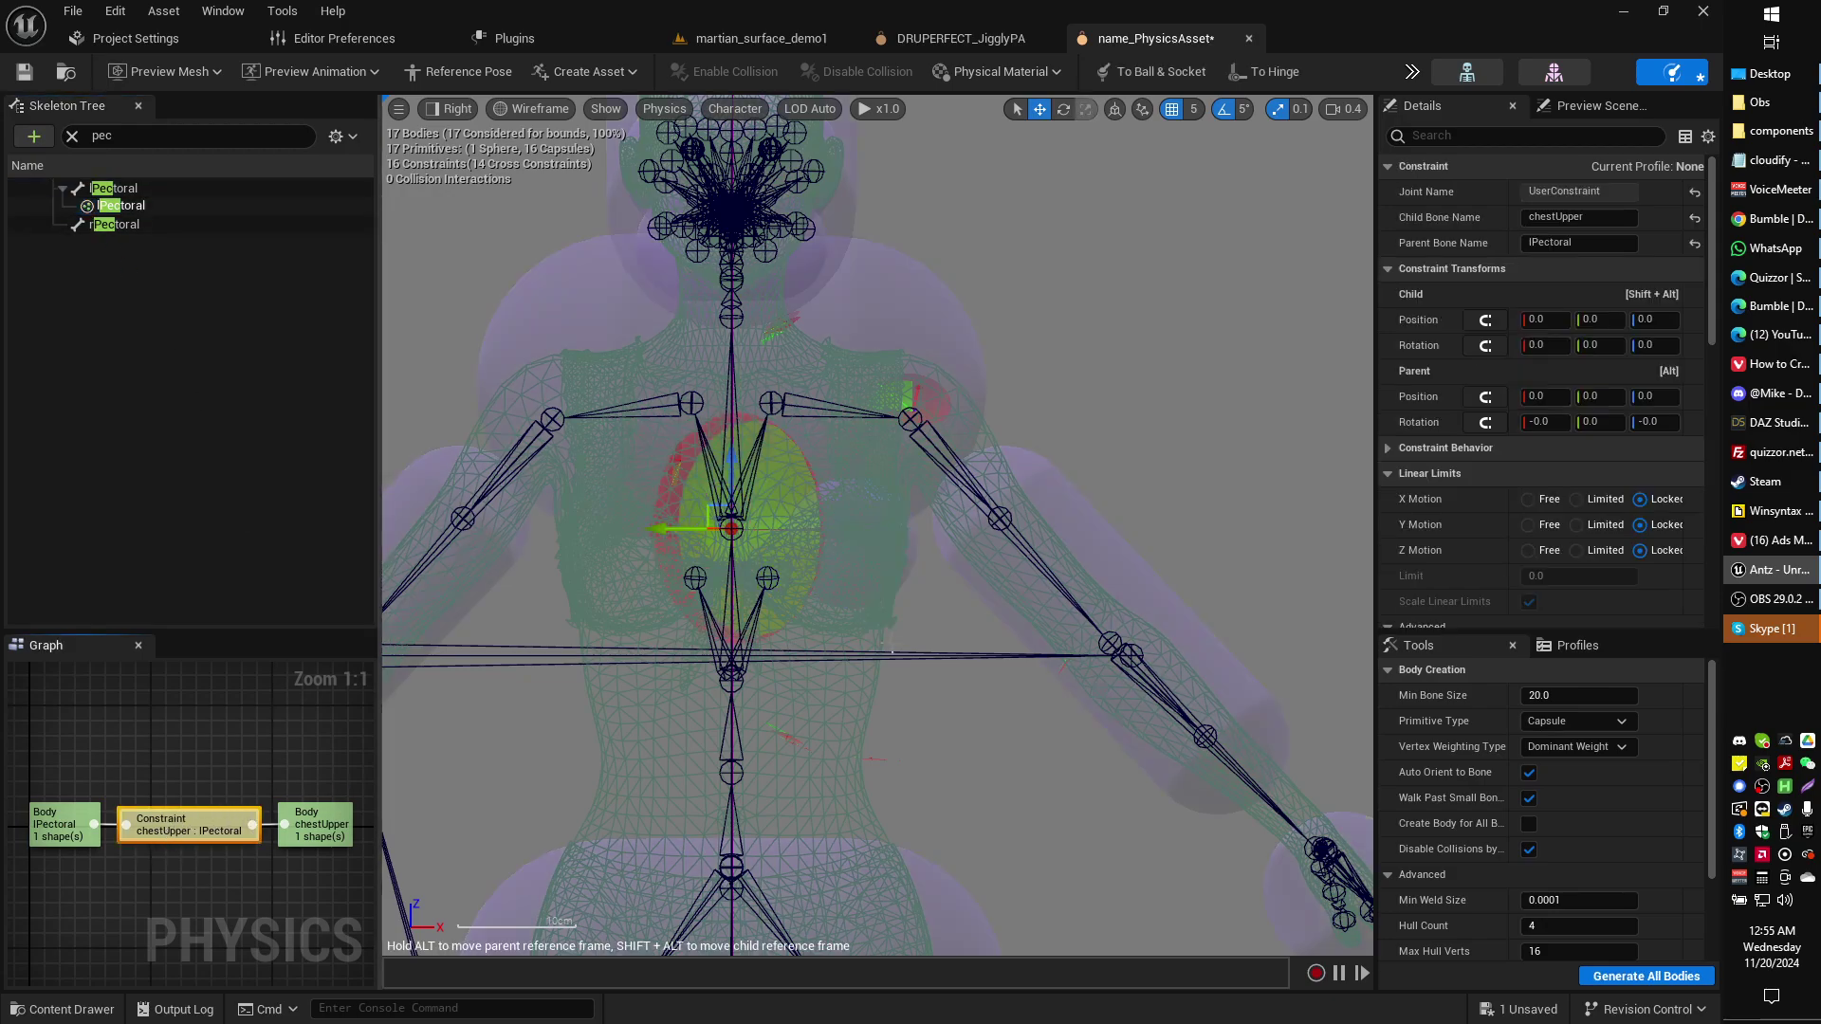
Switch the constraint's child and parent transforms to bone-frame display and back to the default snapped display.
left_click(1486, 343)
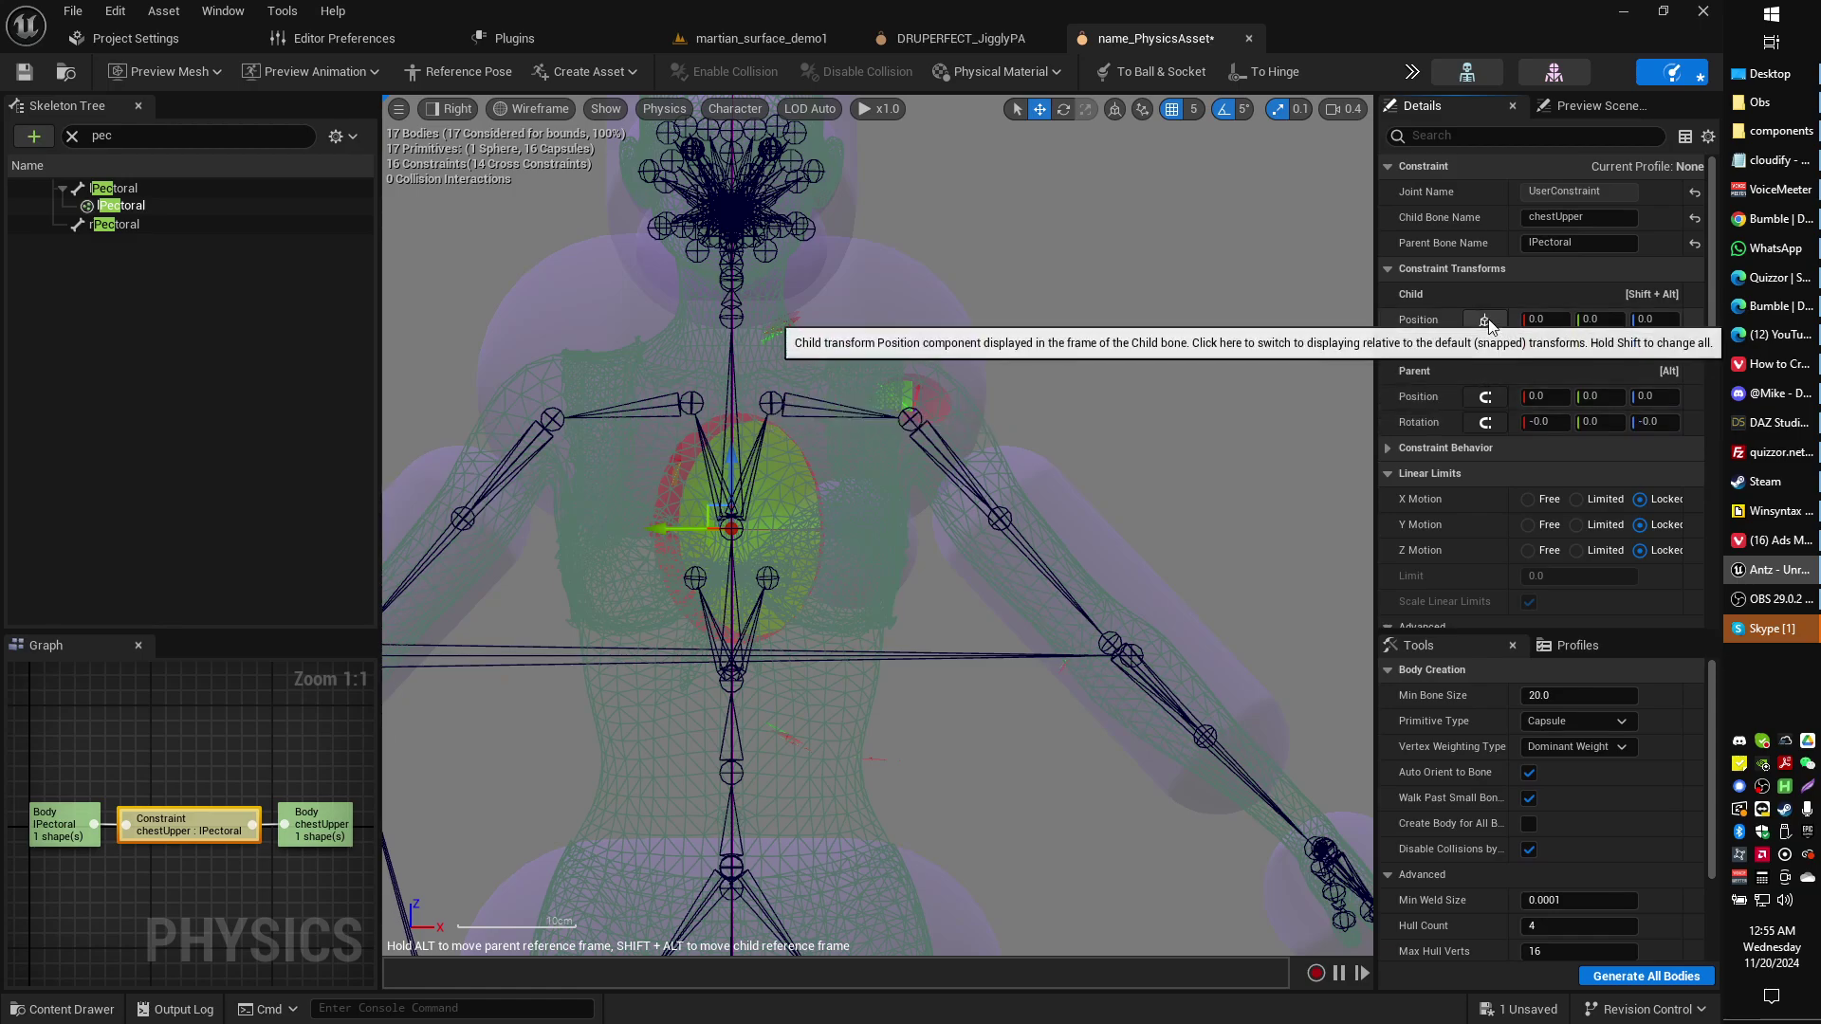
left_click(1489, 343)
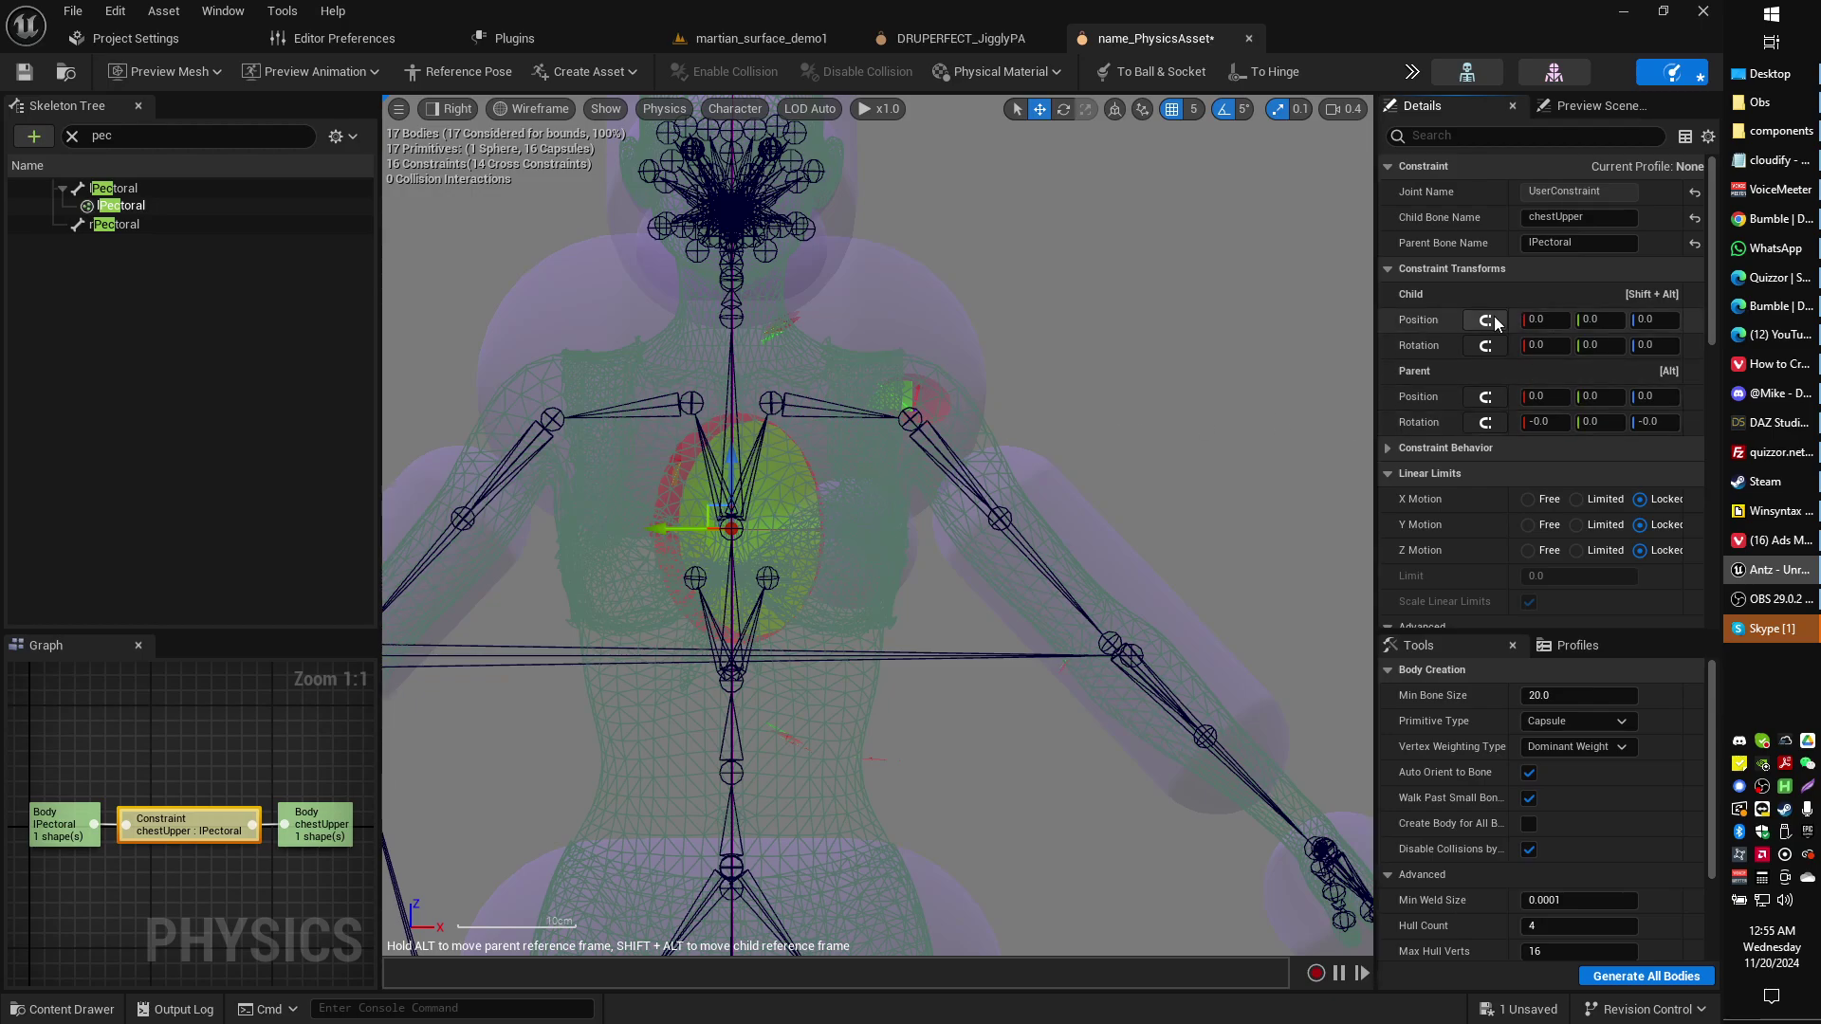
left_click(1485, 345)
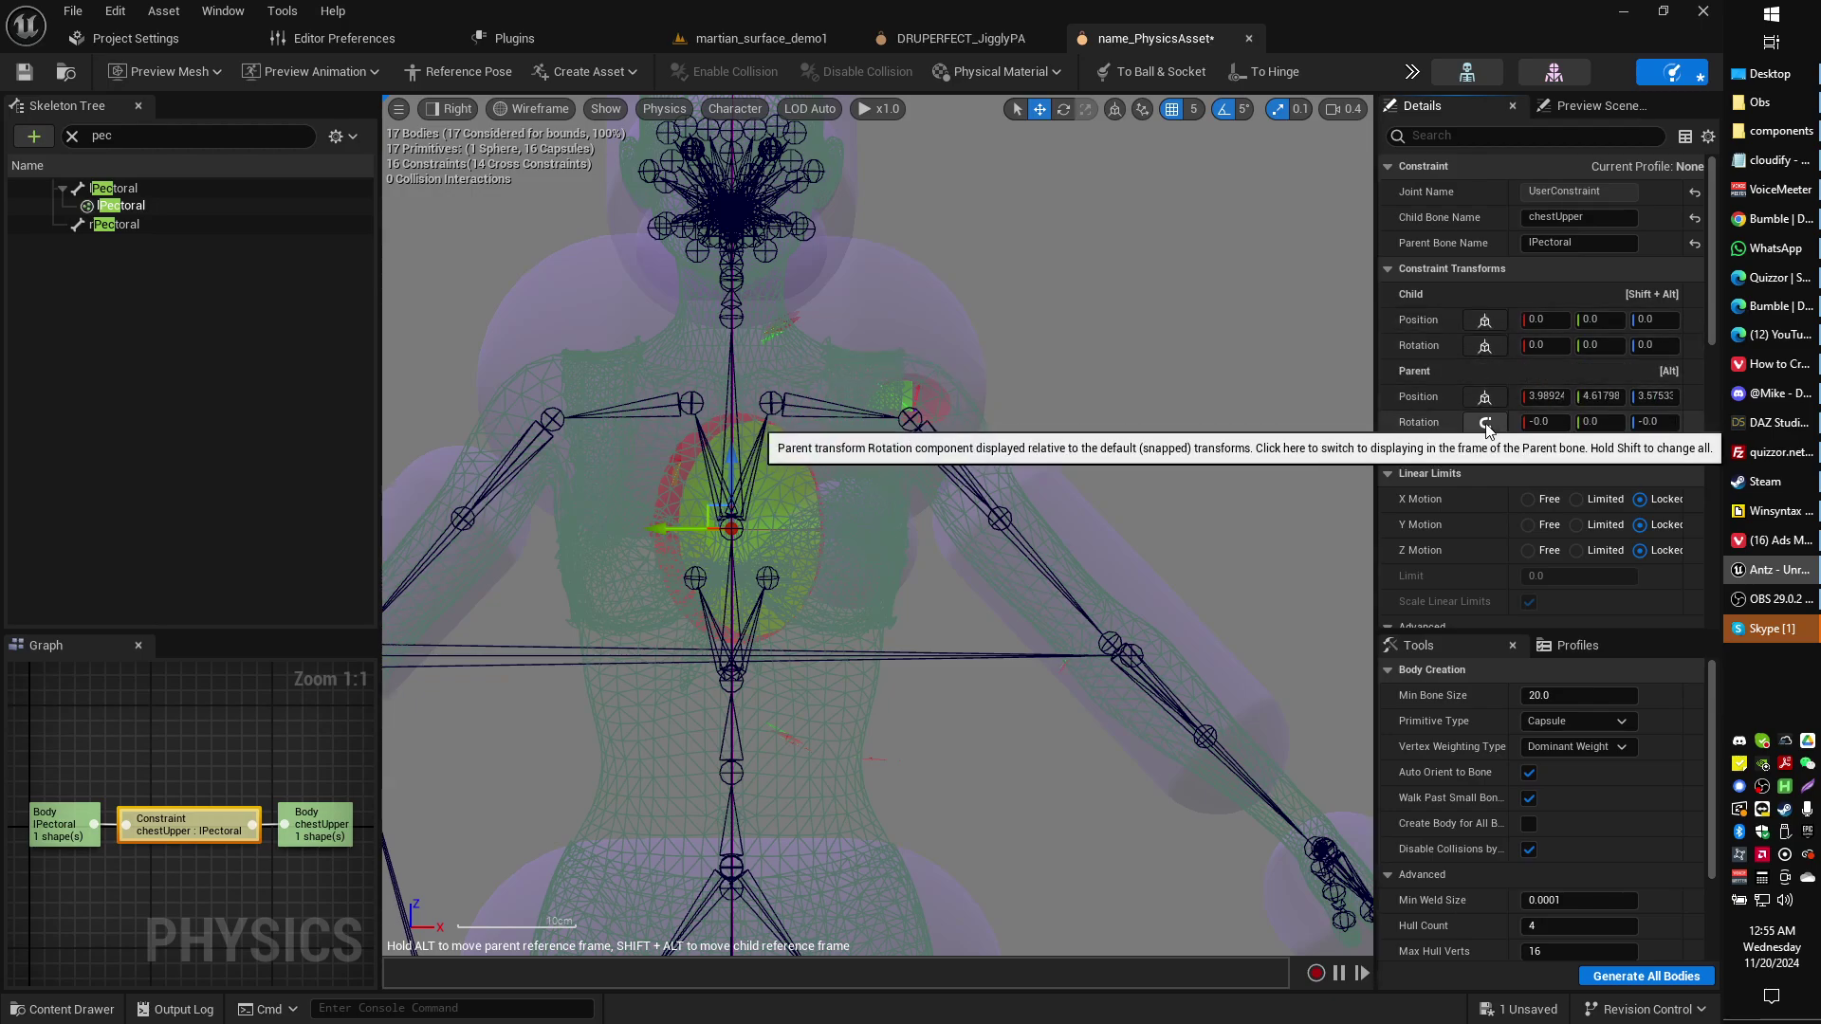
left_click(1487, 346)
left_click(1485, 319)
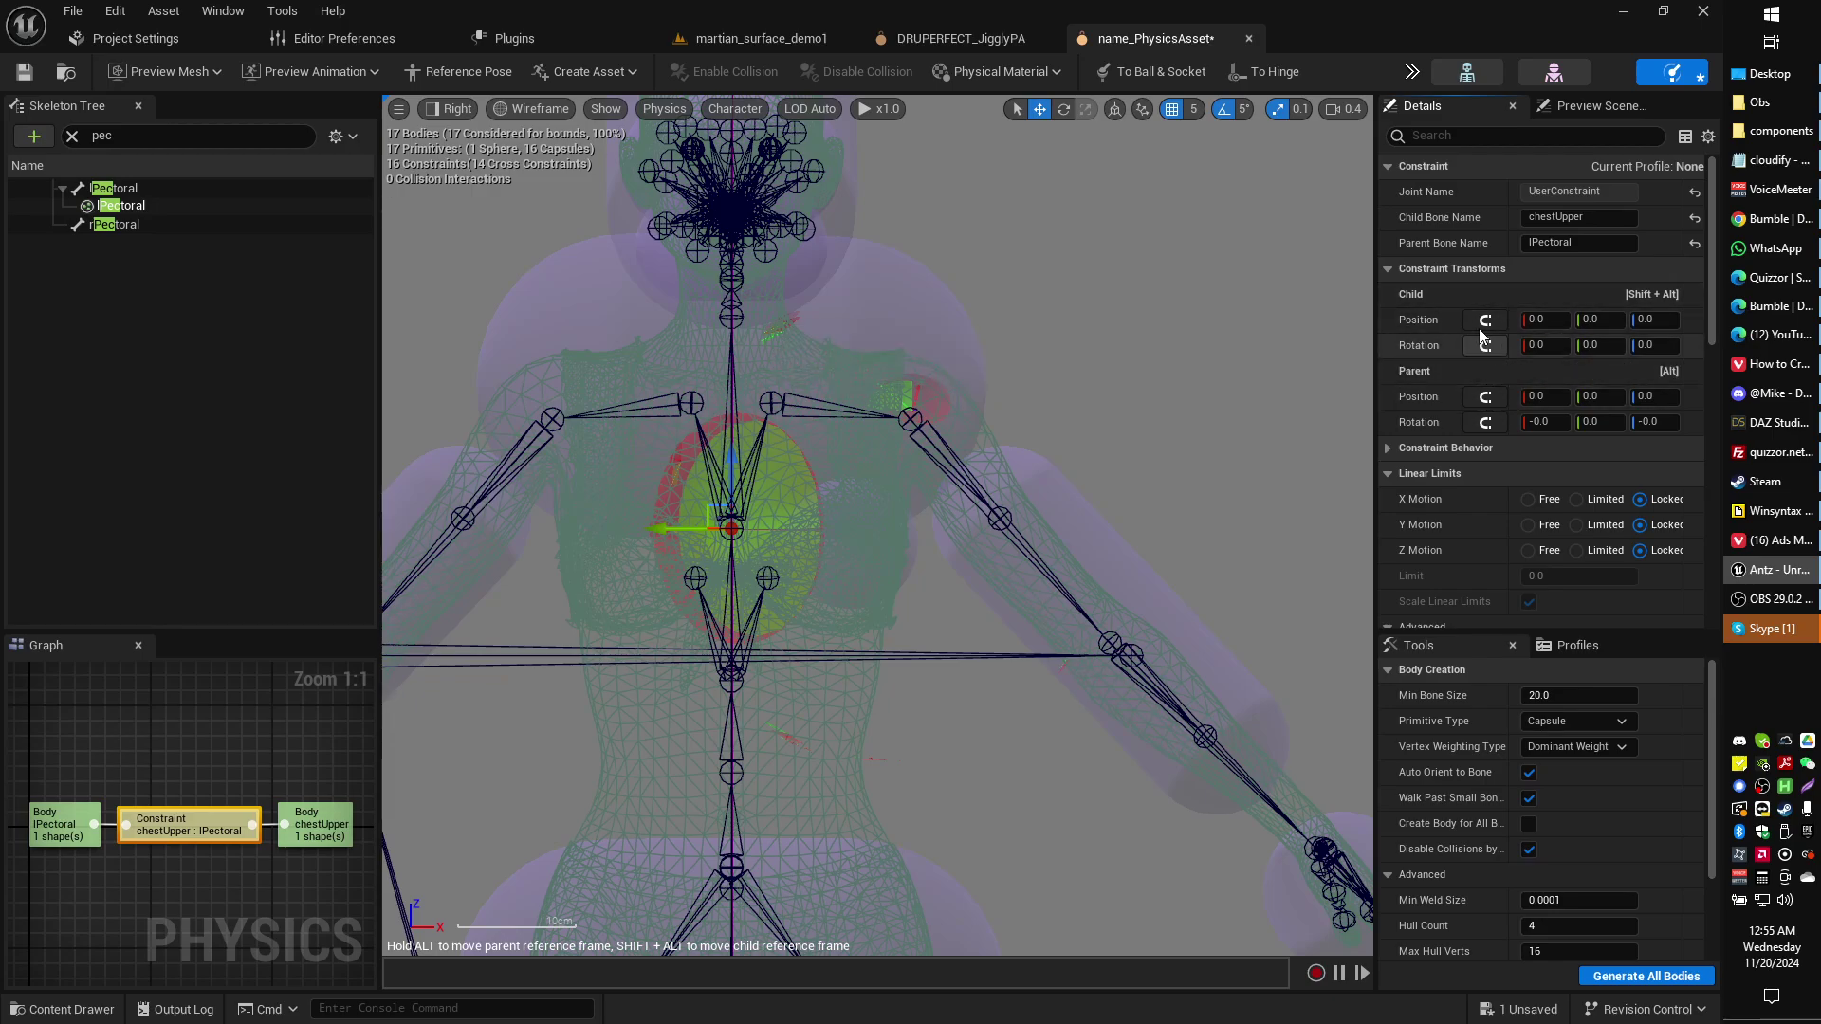
left_click(1485, 320)
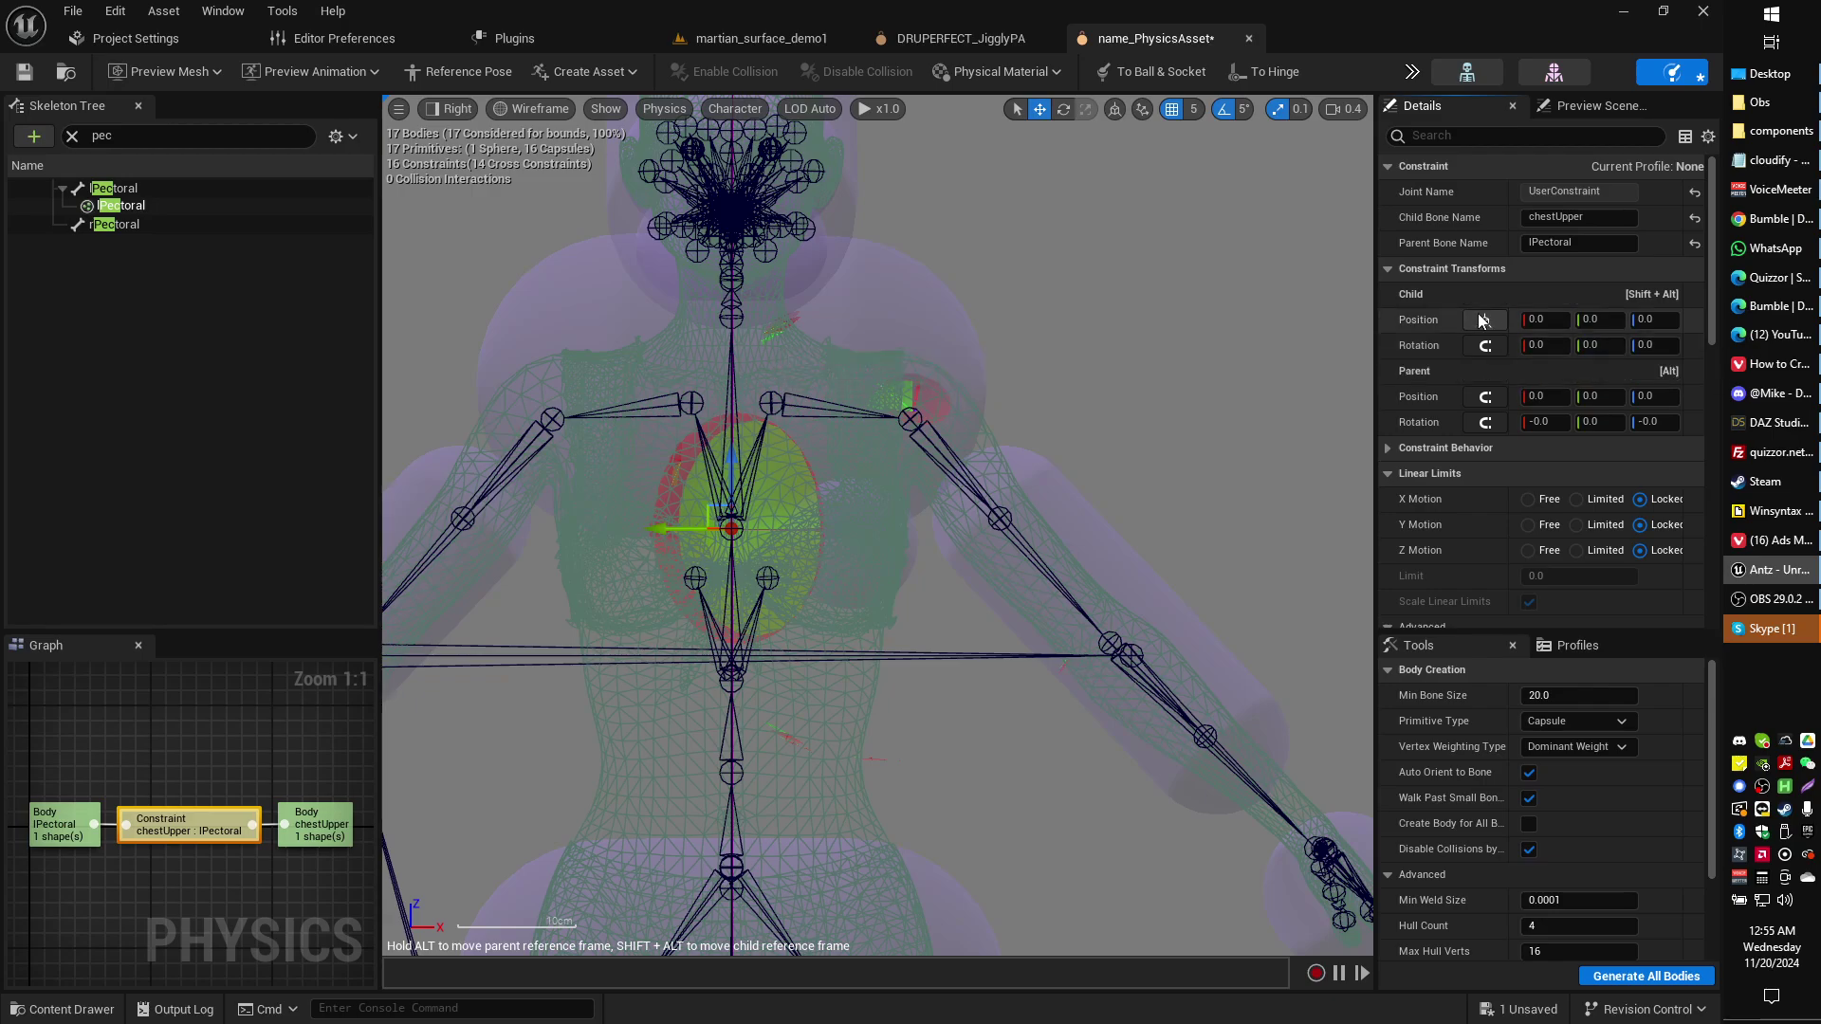
left_click(1481, 319)
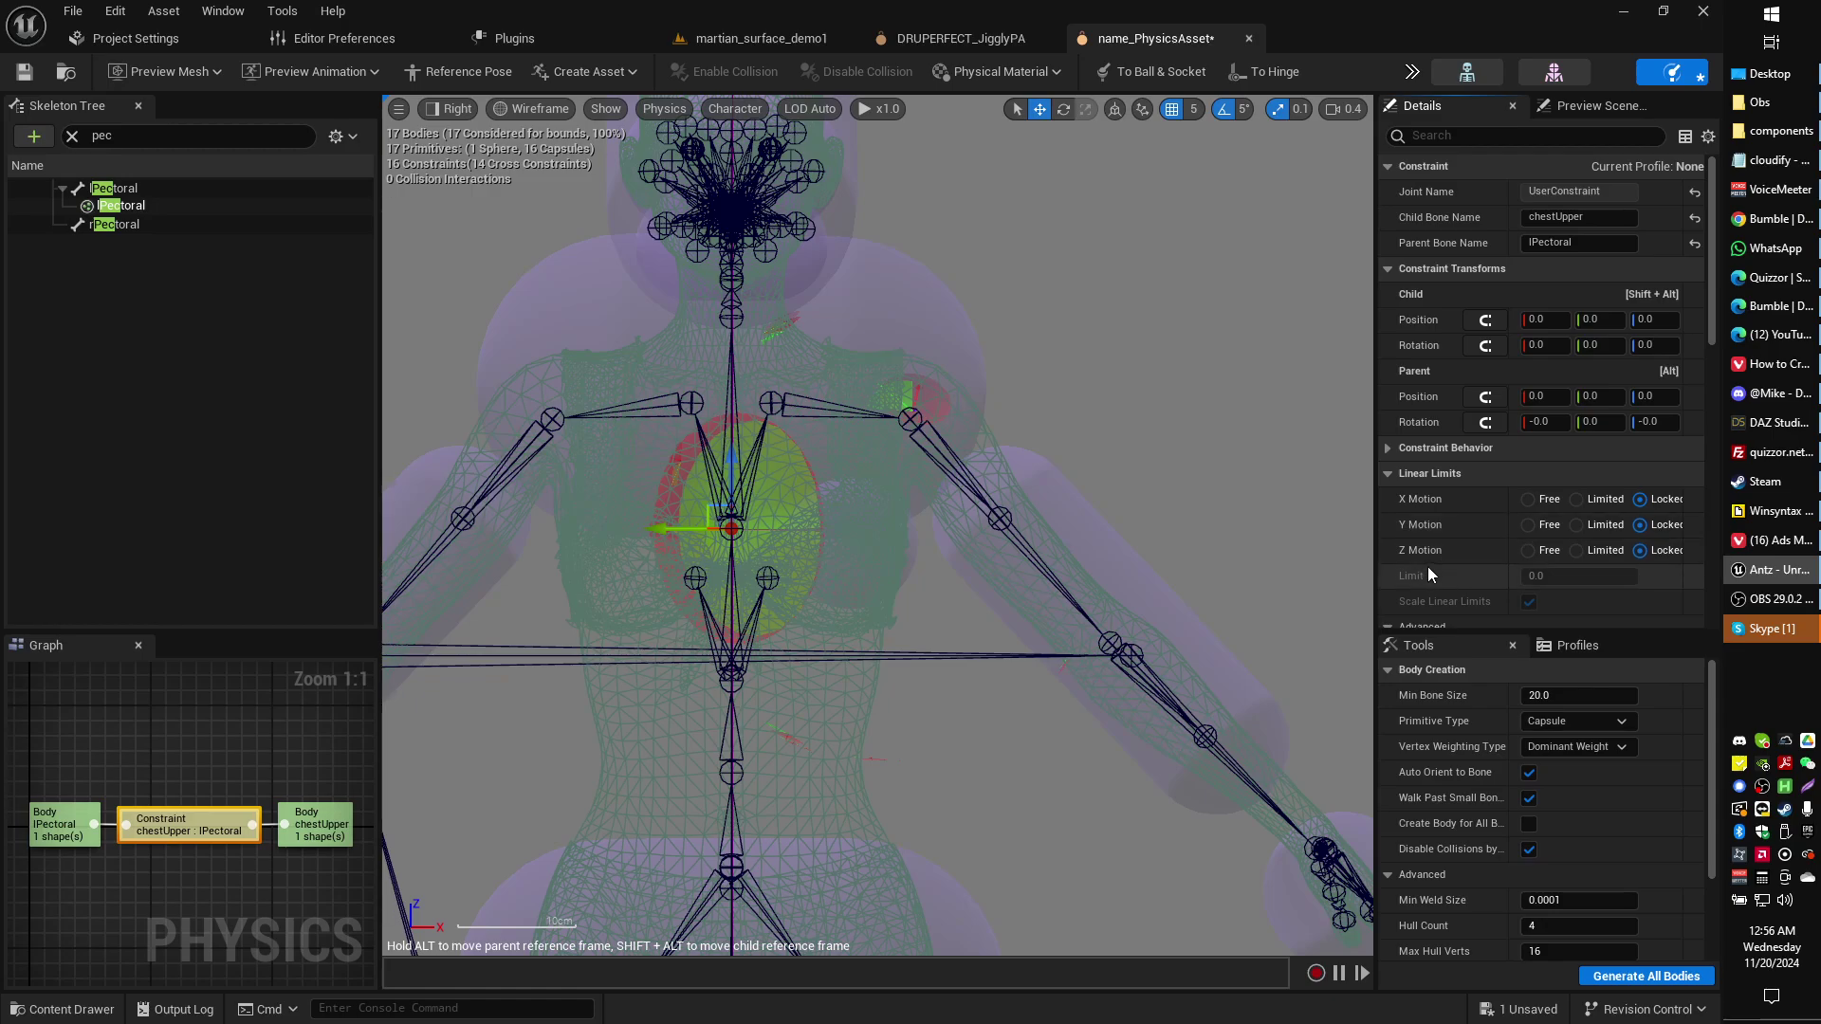
Set the constraint's linear X, Y and Z Motion to Limited.
scroll(1576, 538, "down", 2)
scroll(1602, 523, "down", 1)
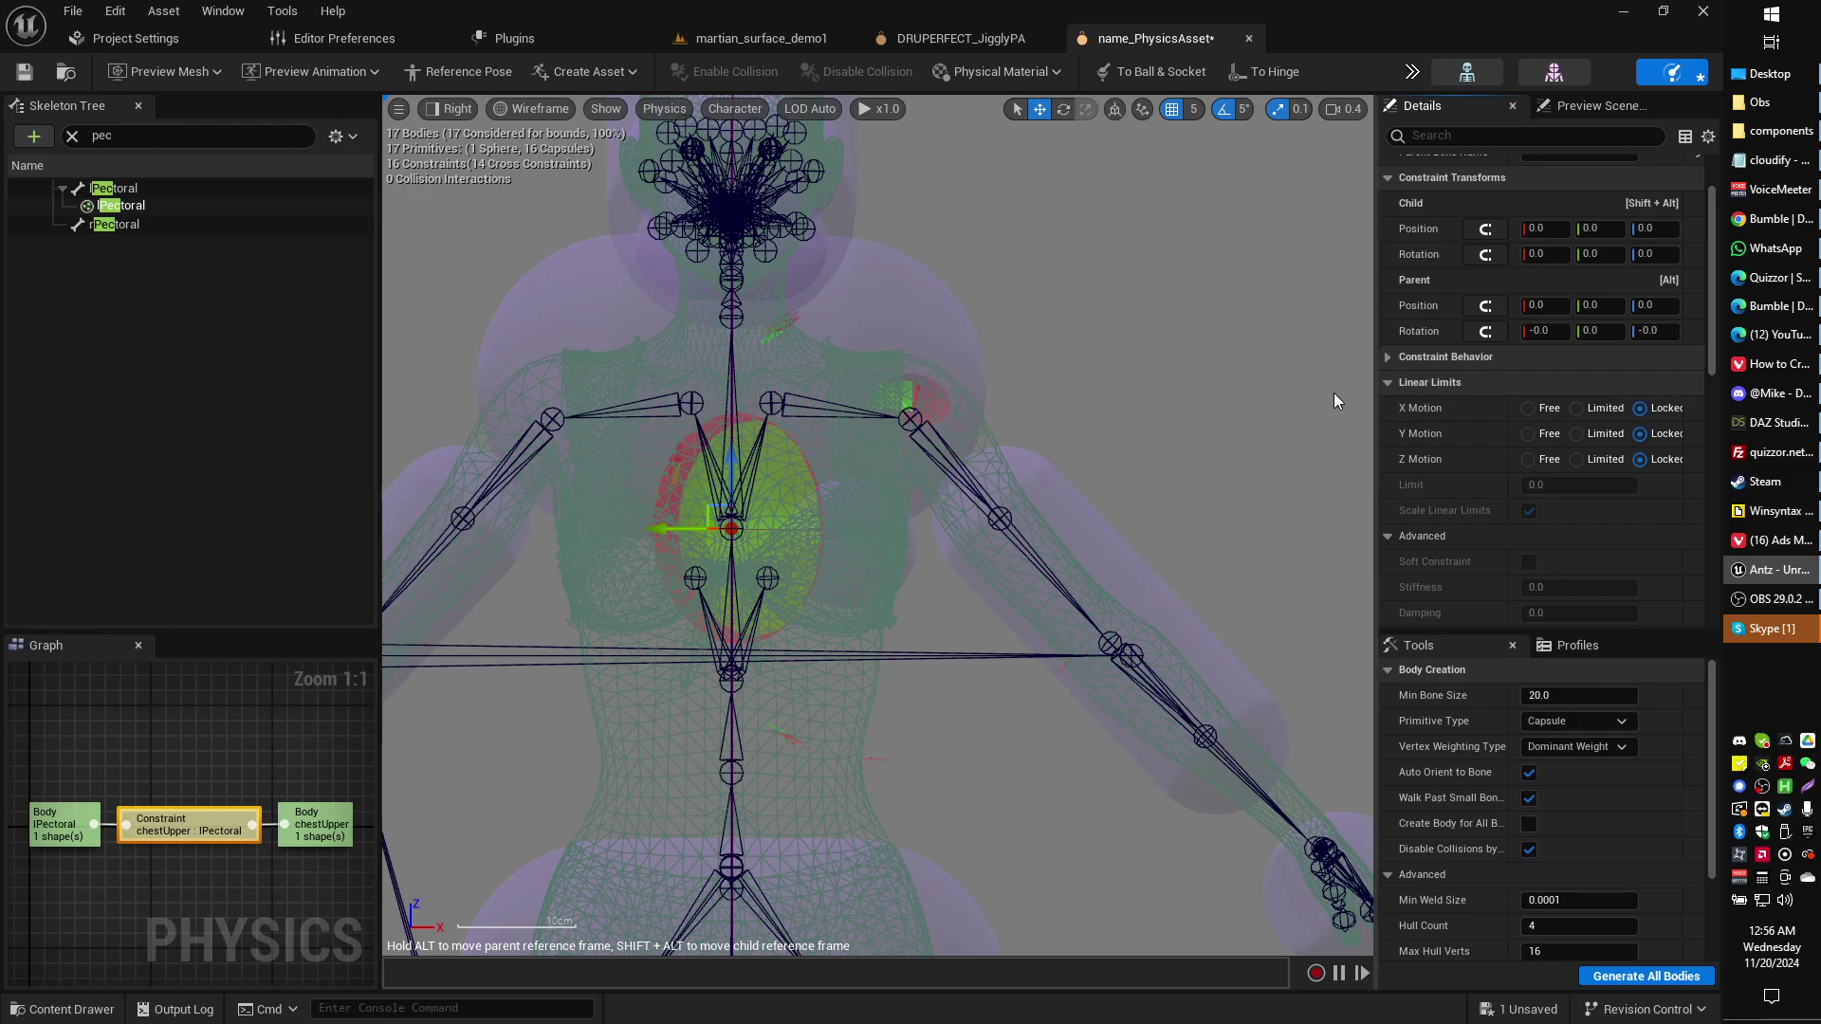
left_click(1601, 410)
left_click(1596, 433)
left_click(1596, 459)
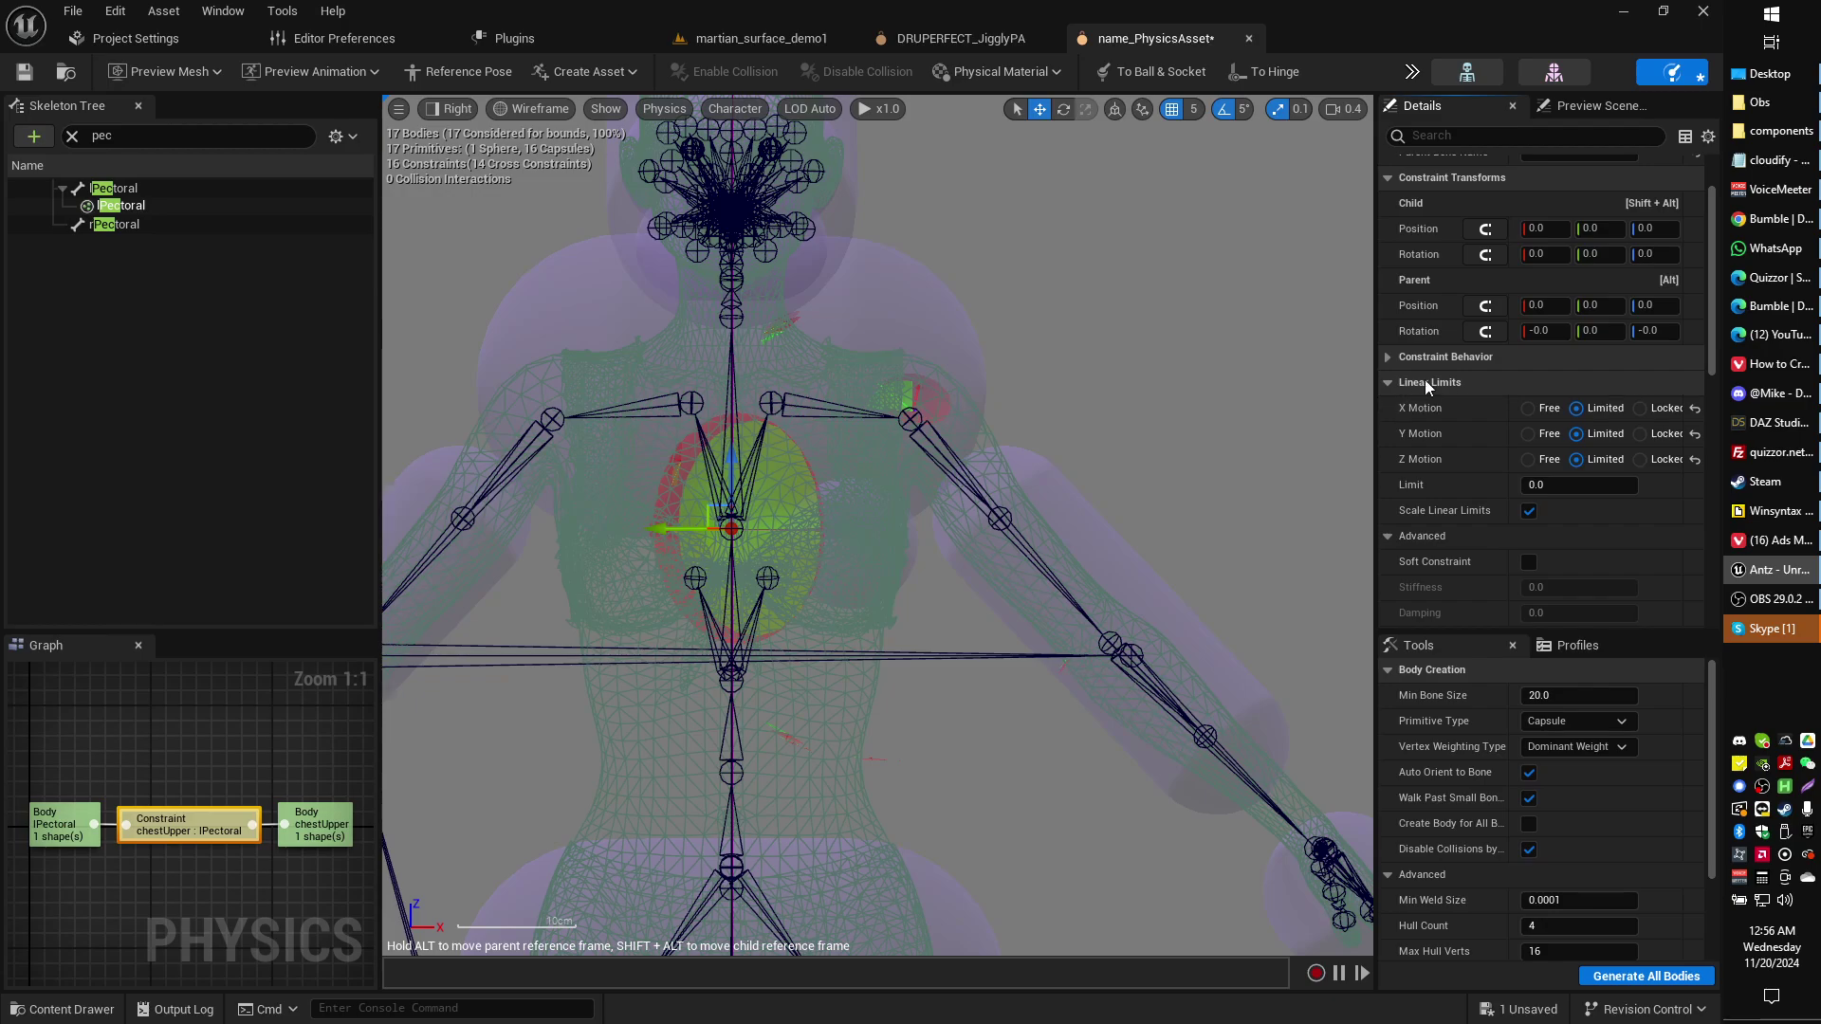
Set the constraint's linear Limit to 5.0.
left_click(1552, 487)
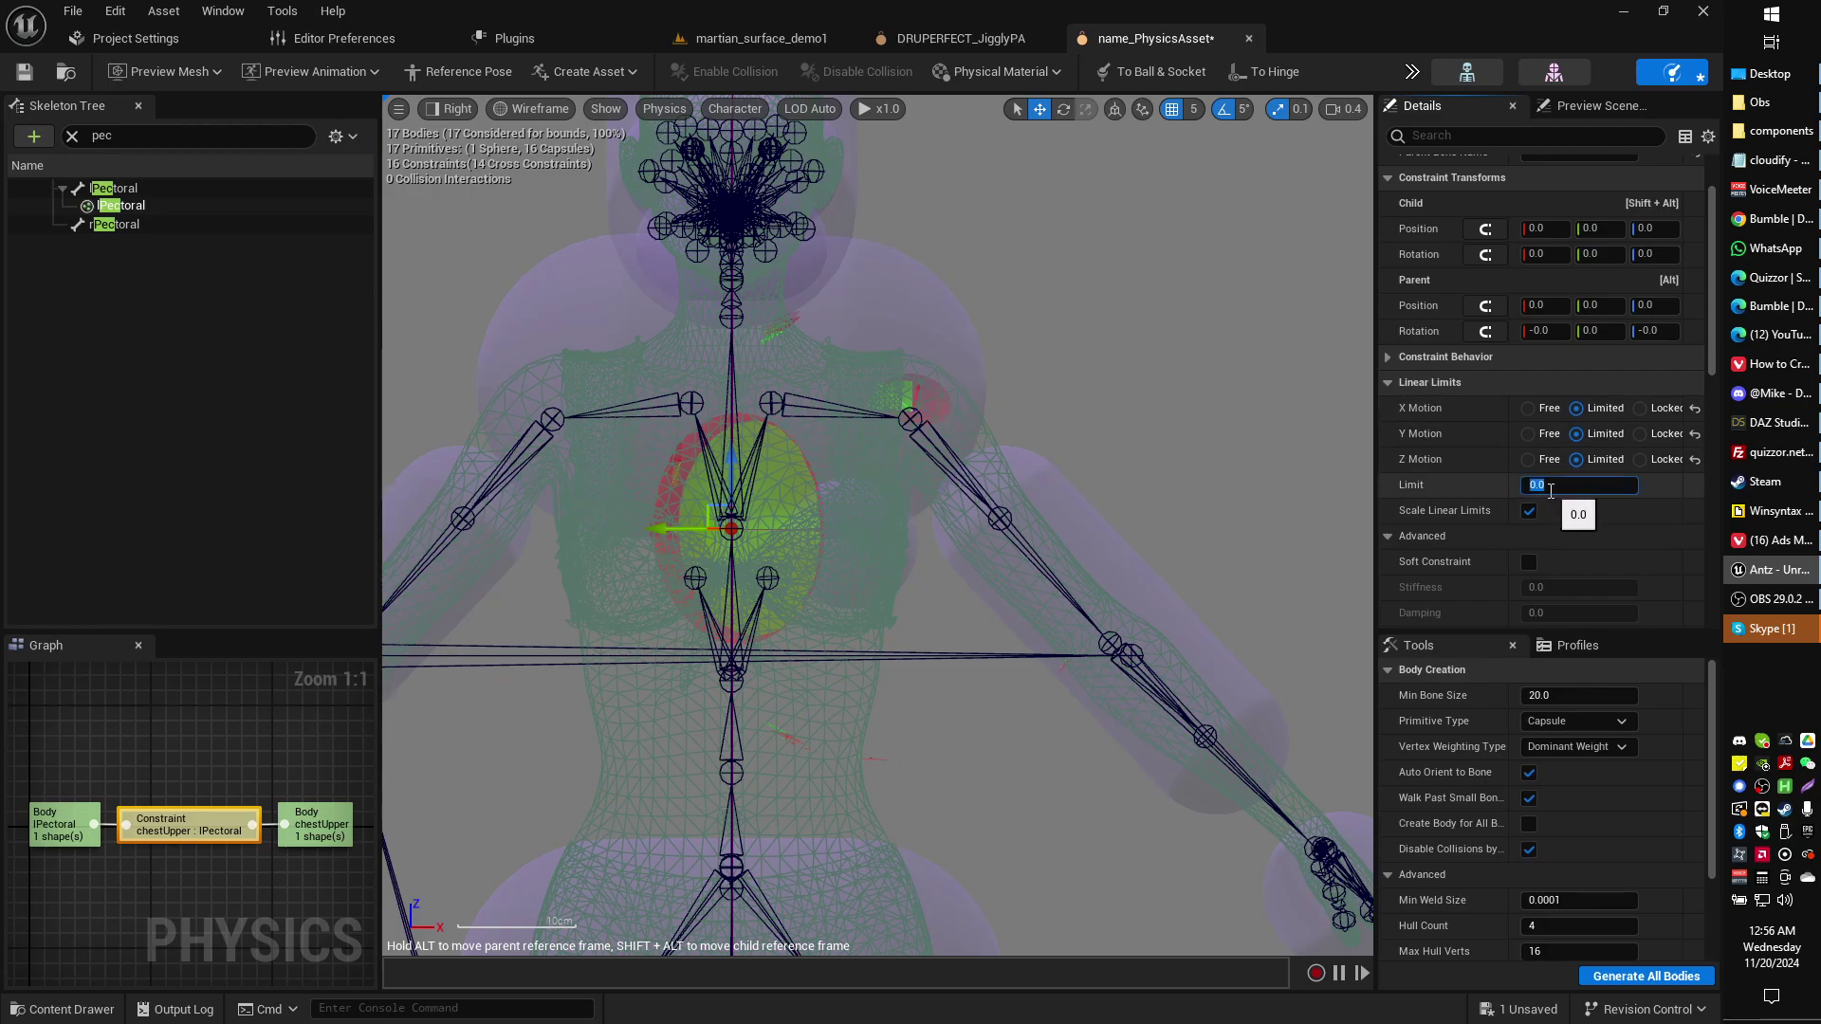
scroll(1560, 496, "down", 1)
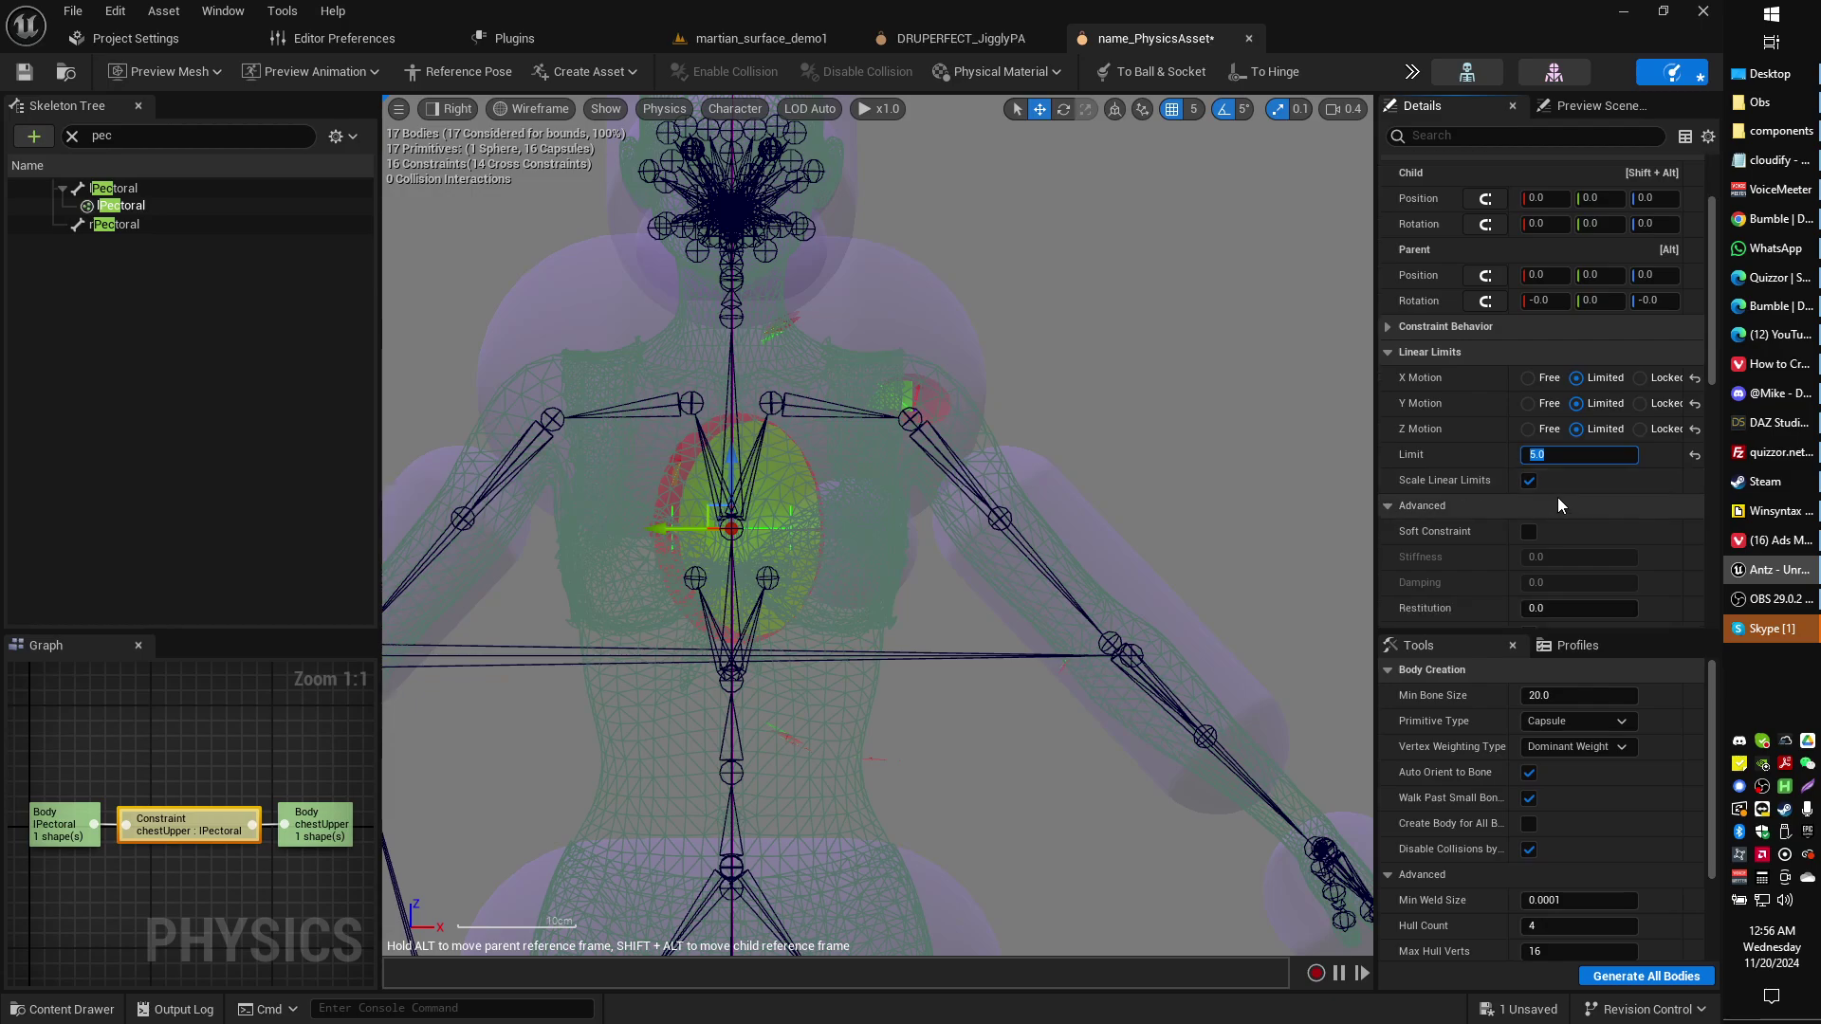
scroll(1569, 485, "down", 1)
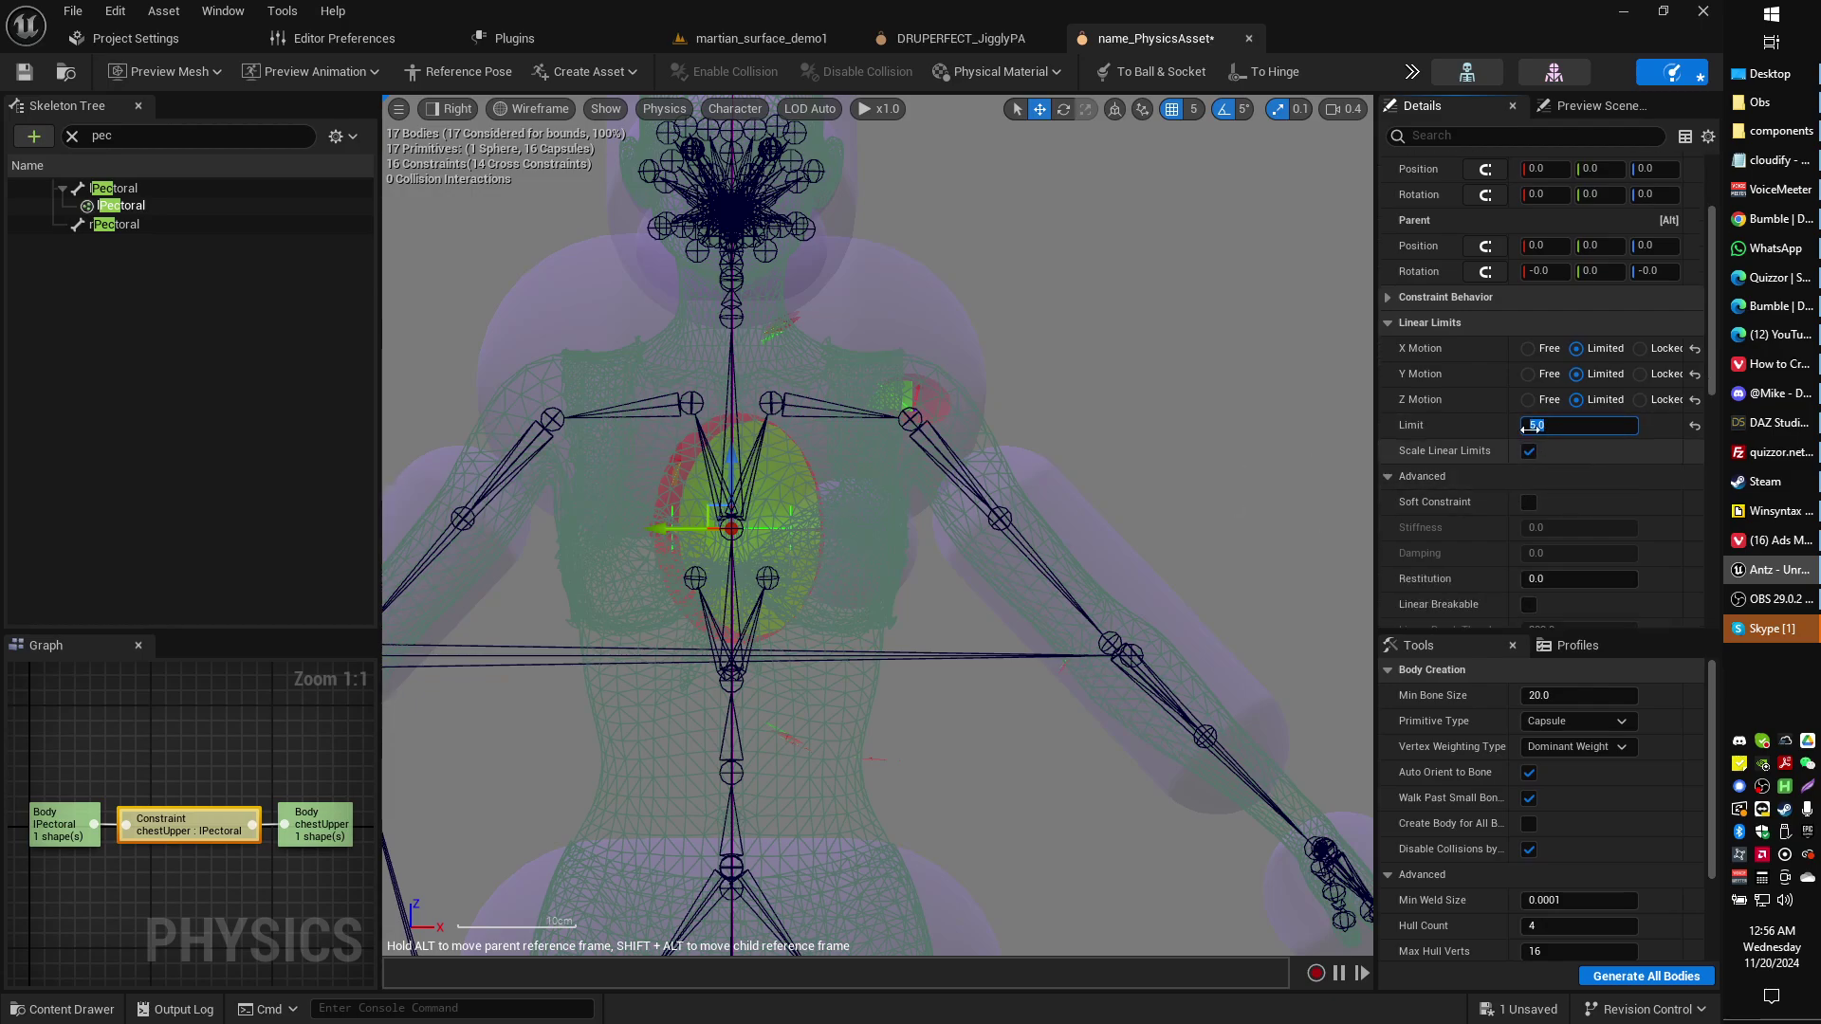
scroll(1551, 441, "up", 1)
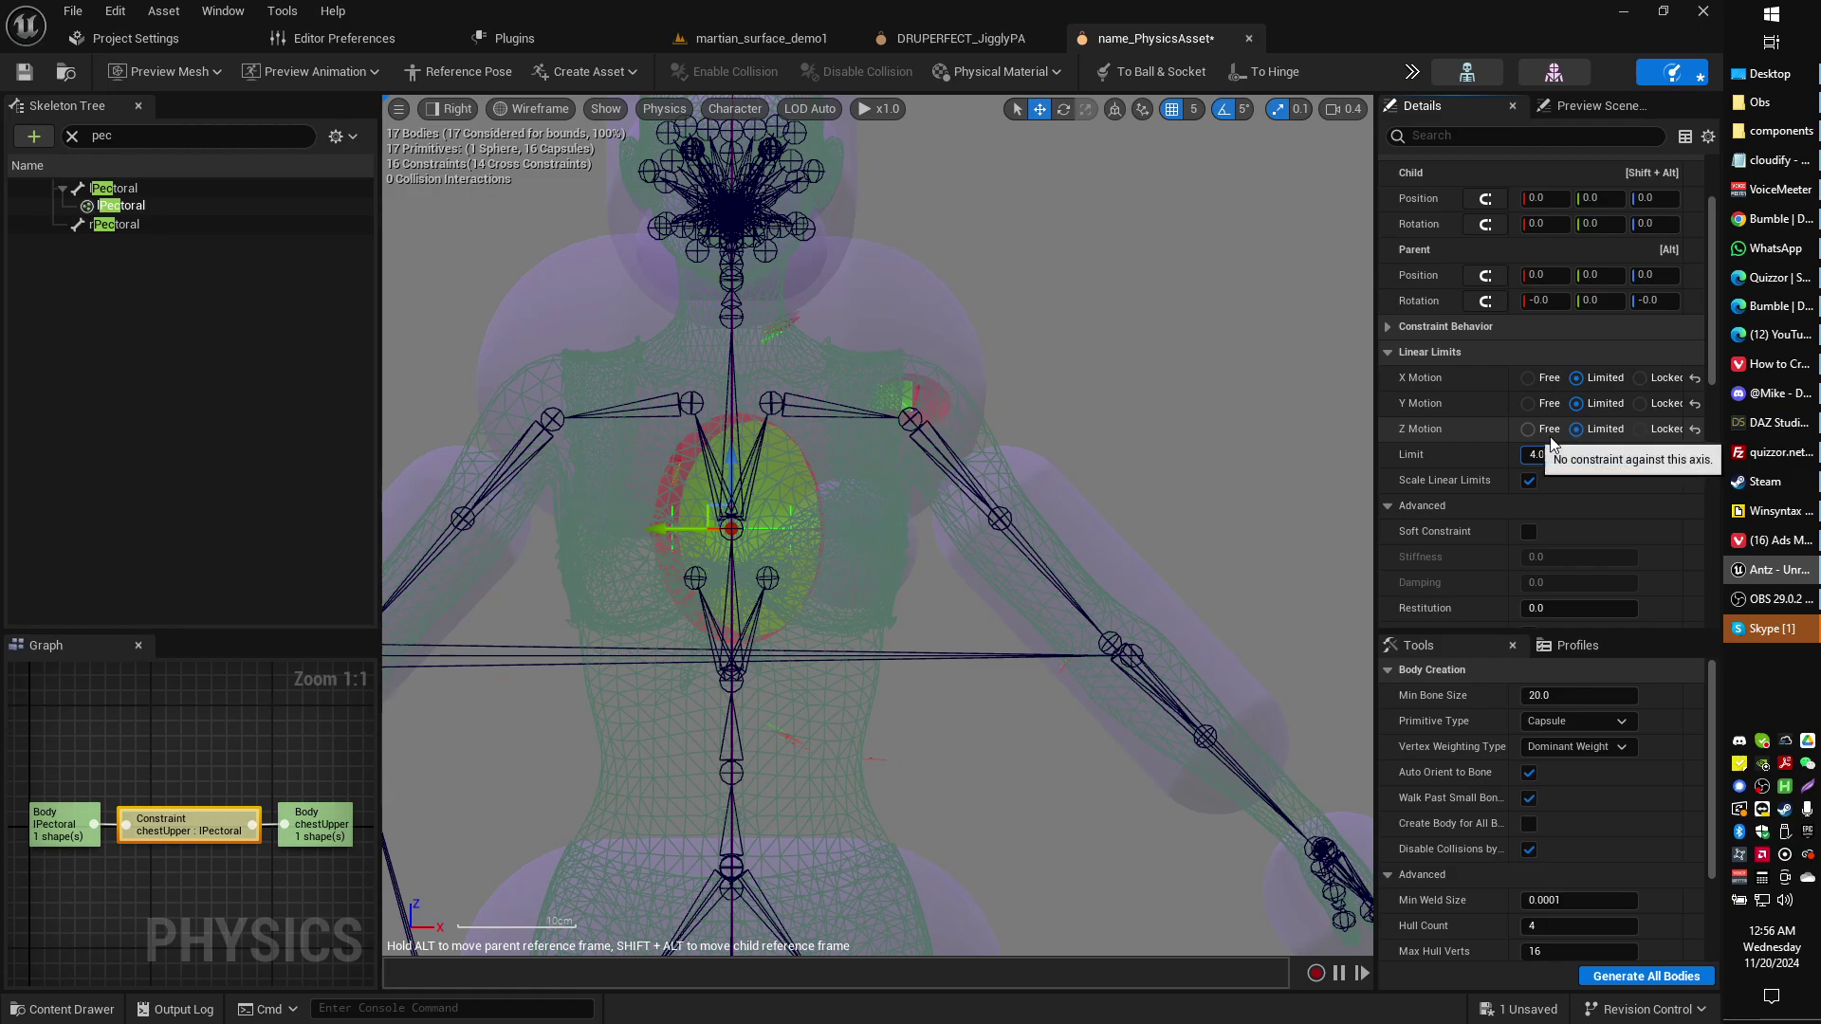
left_click(1560, 456)
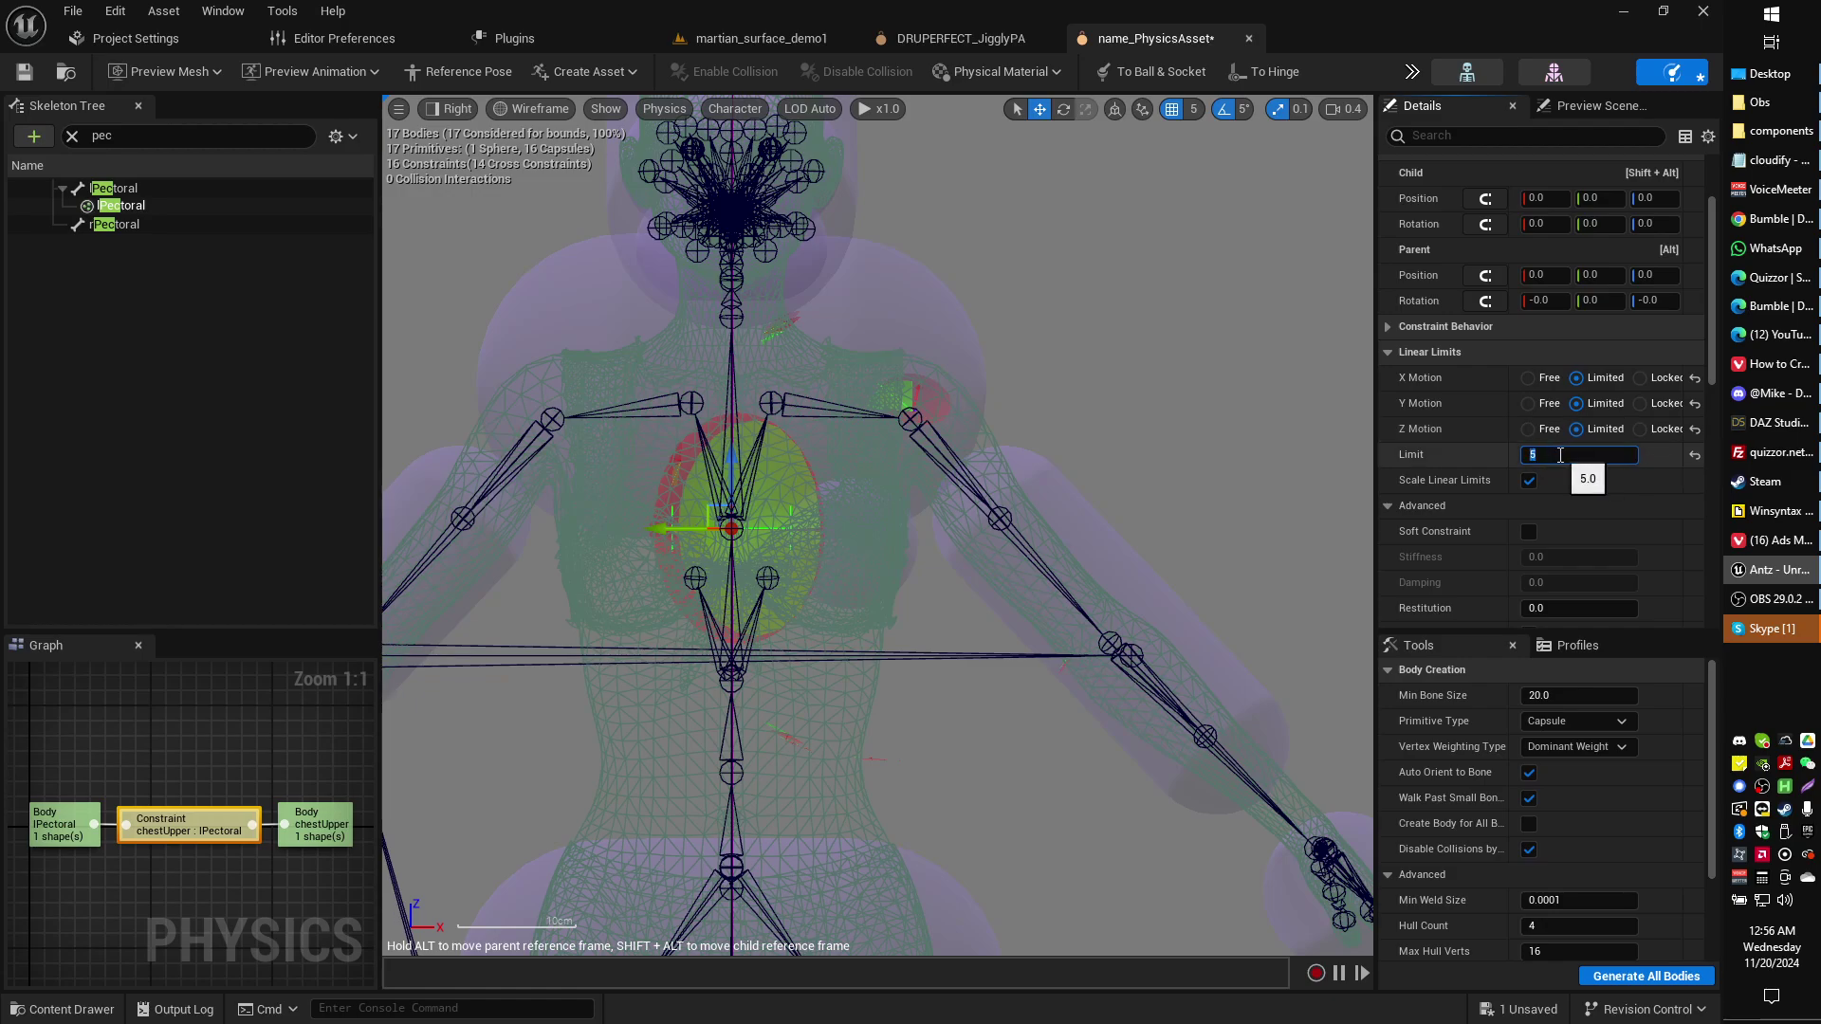
key("Return")
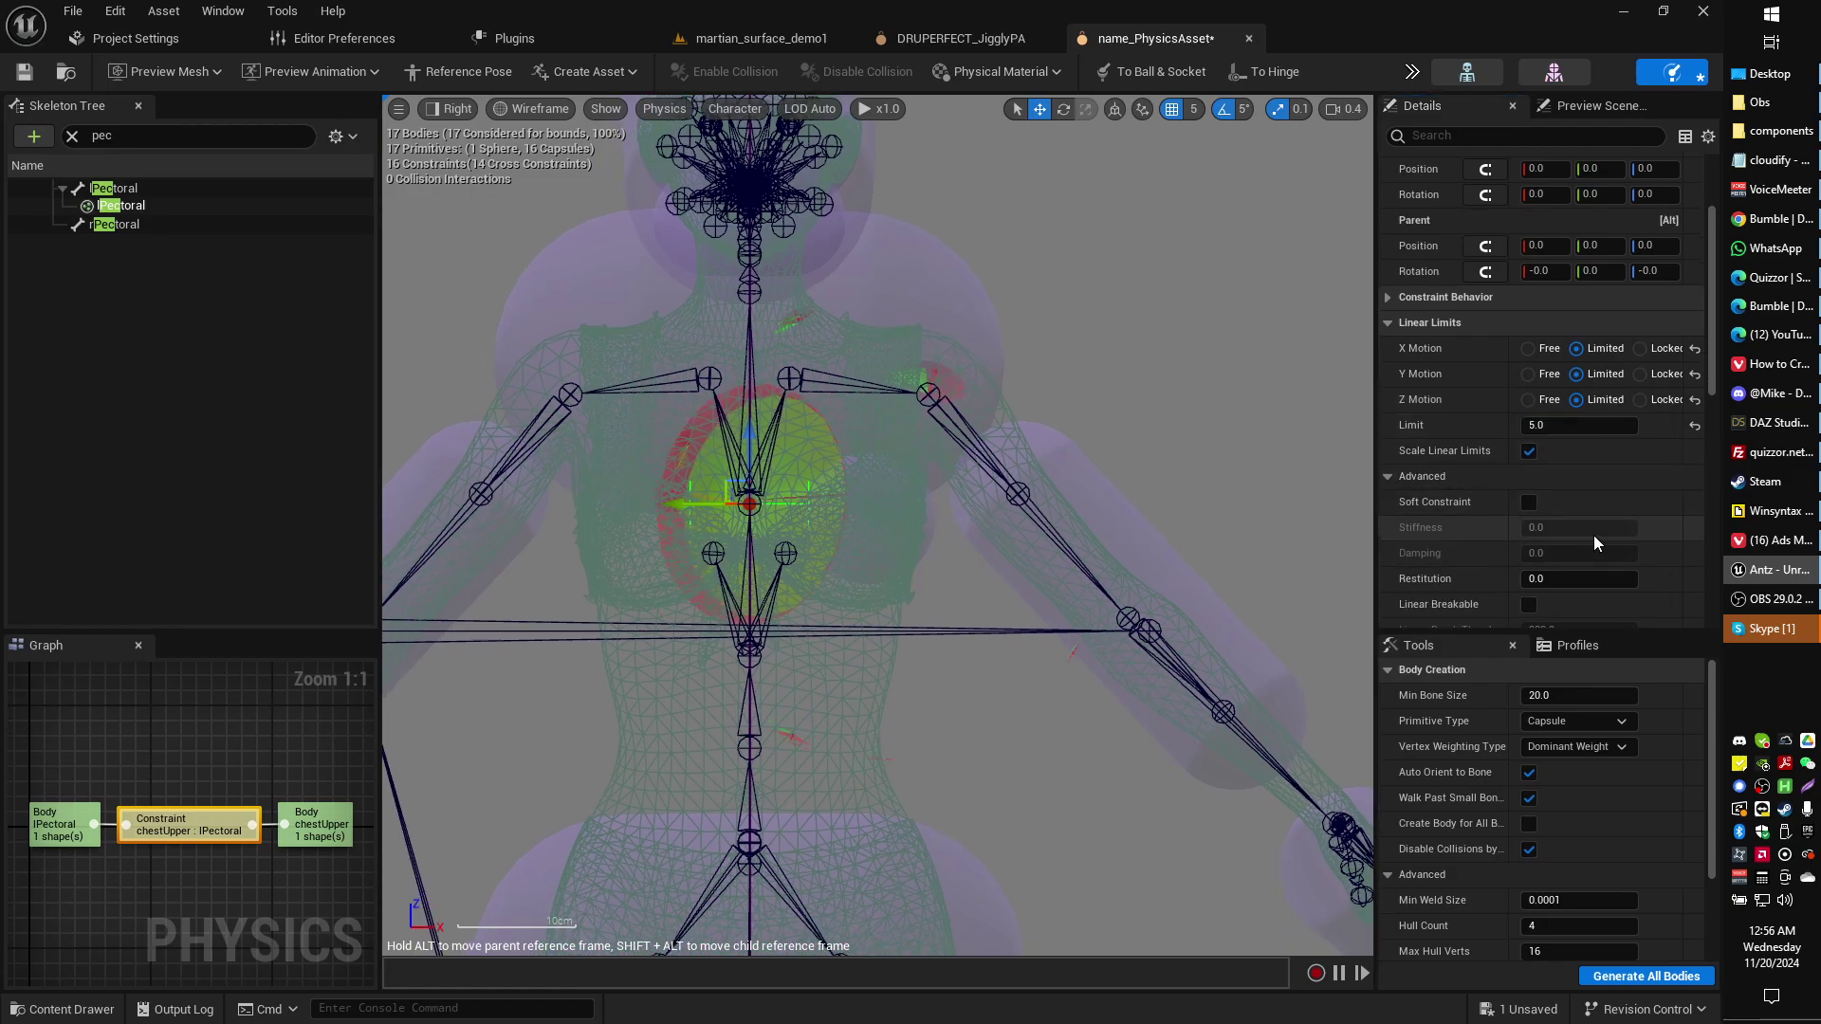
Lock the constraint's Swing 1, Swing 2 and Twist Motion in the angular limits.
scroll(1589, 533, "down", 5)
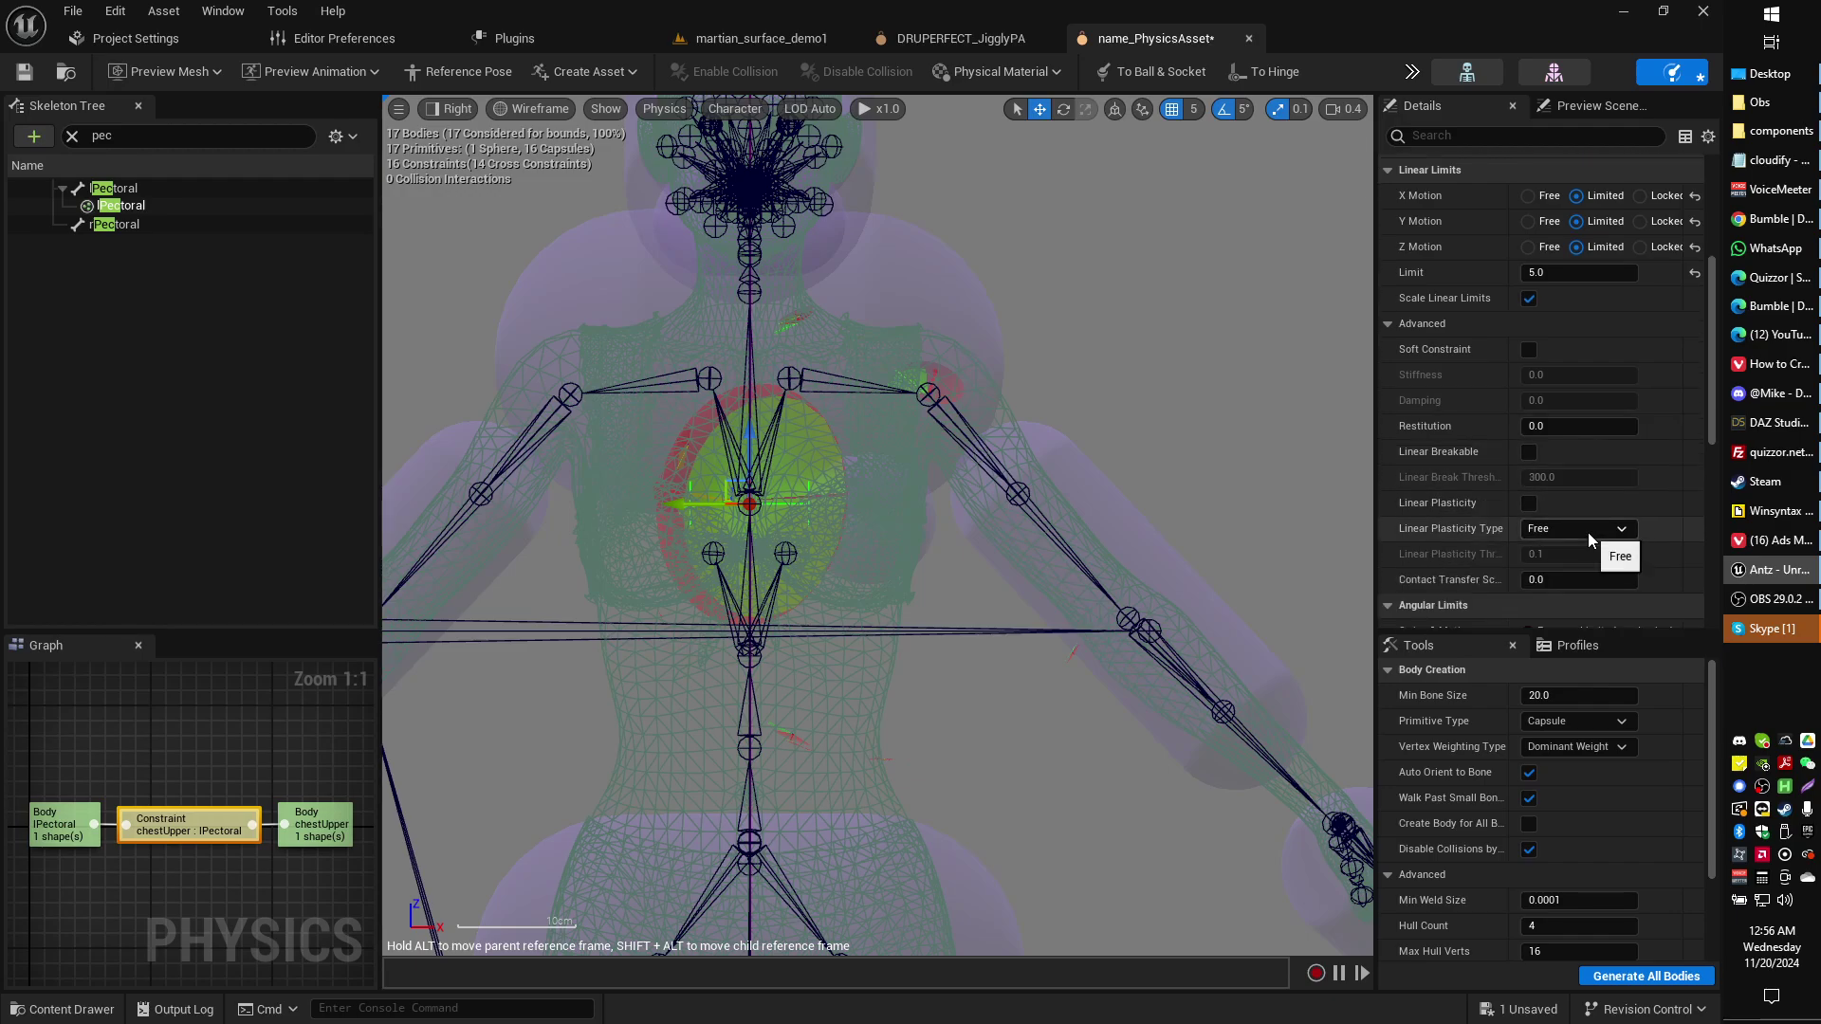
scroll(1587, 532, "down", 7)
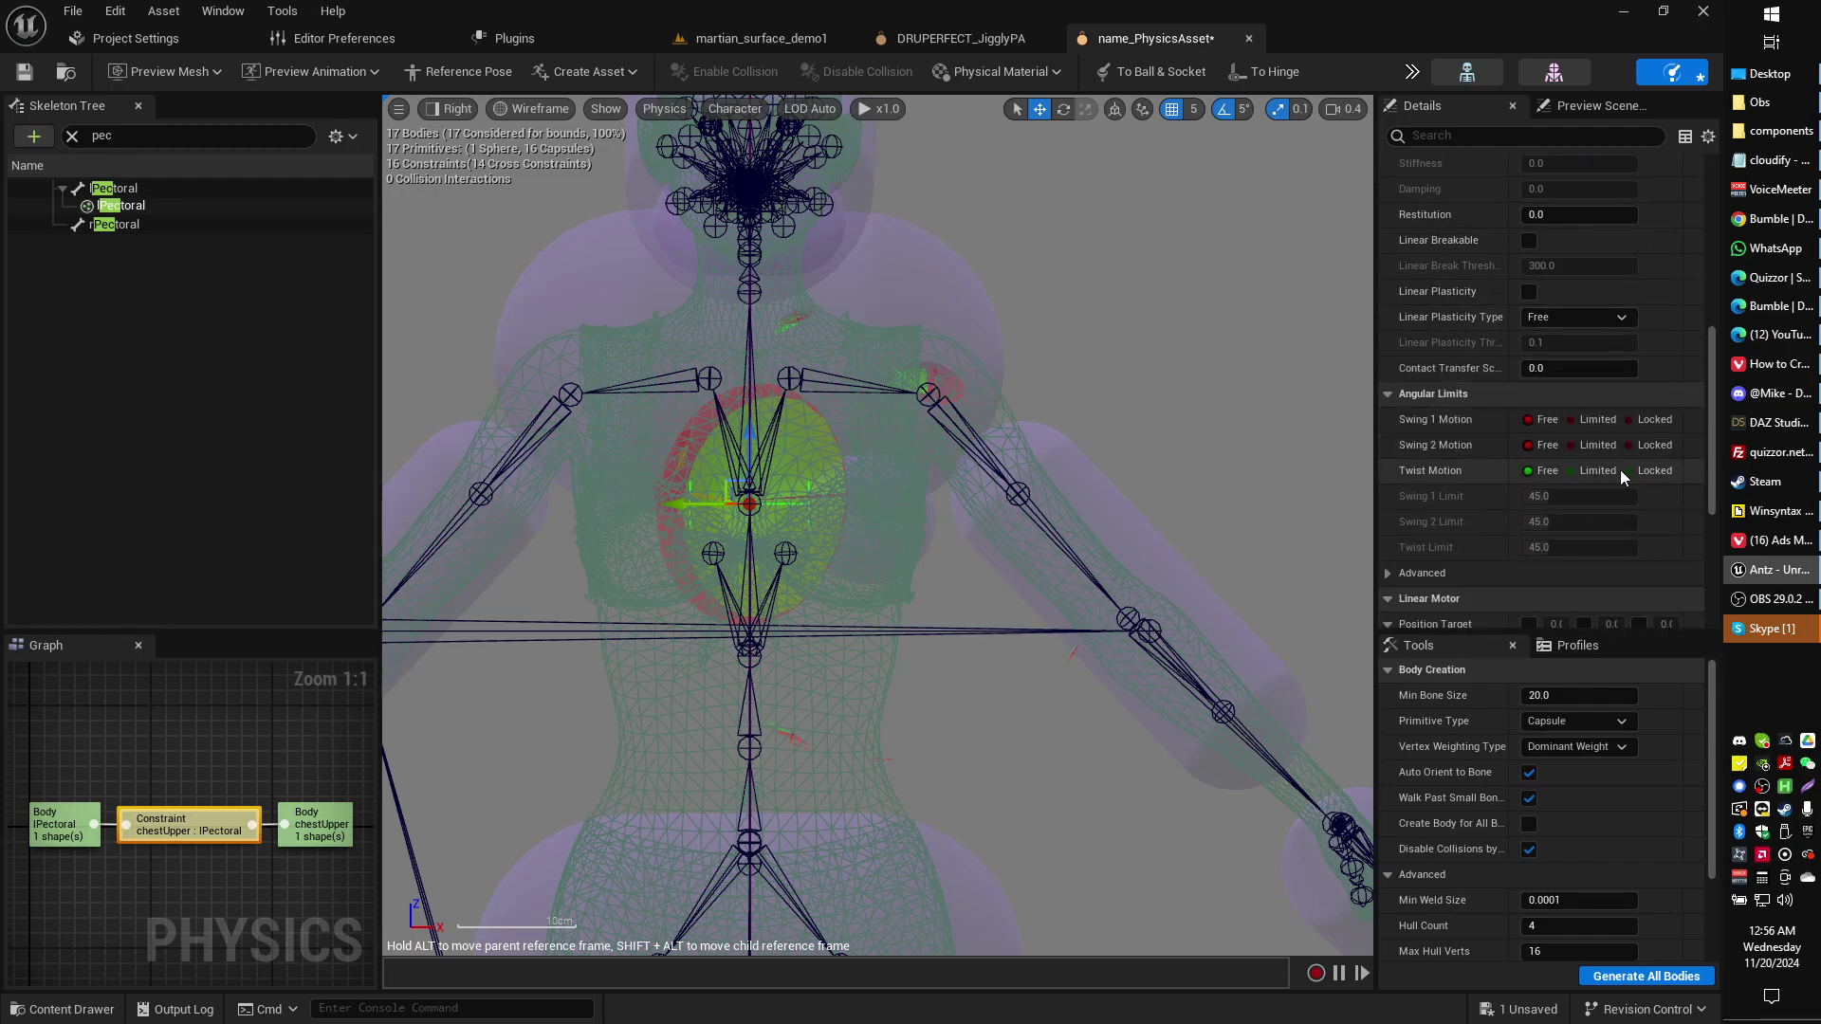
left_click(1644, 420)
left_click(1652, 446)
left_click(1648, 472)
Set the Restitution of the constraint's linear limits to 0.01.
scroll(1631, 493, "down", 2)
scroll(1631, 487, "up", 1)
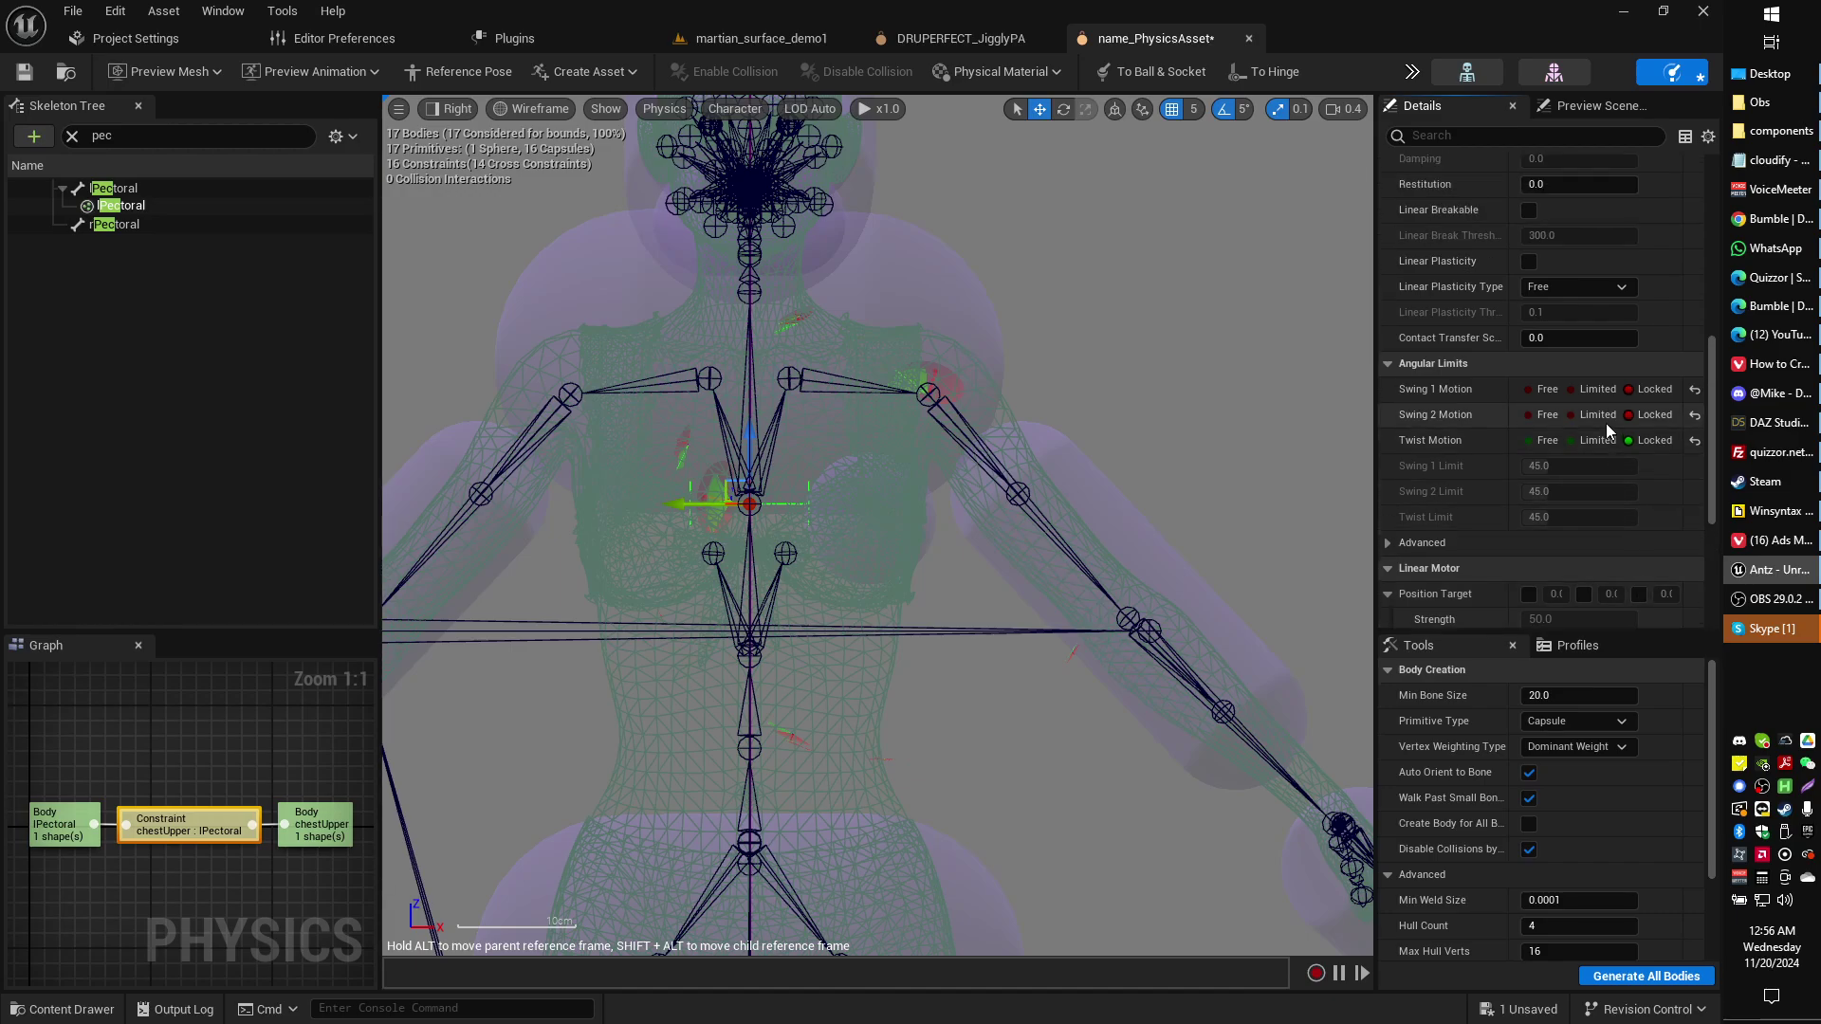
scroll(1606, 423, "up", 1)
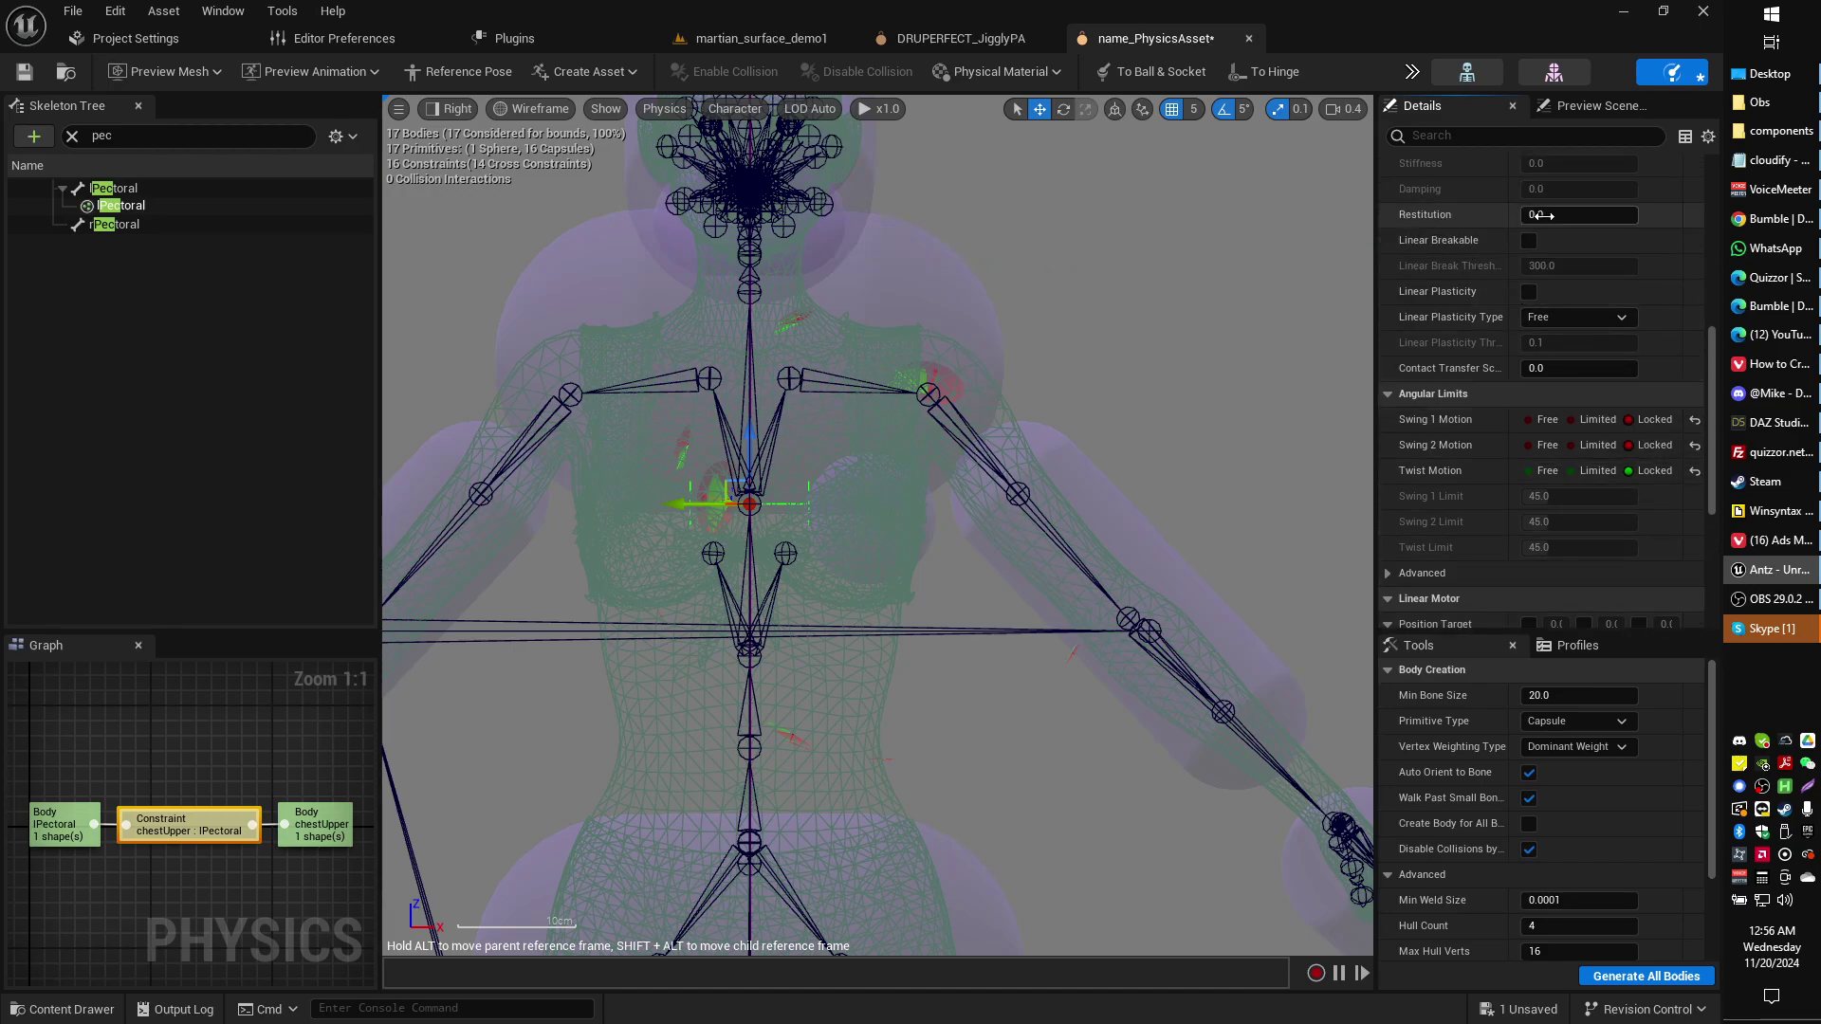
left_click(1554, 217)
type("0.01")
key("Return")
left_click(1543, 217)
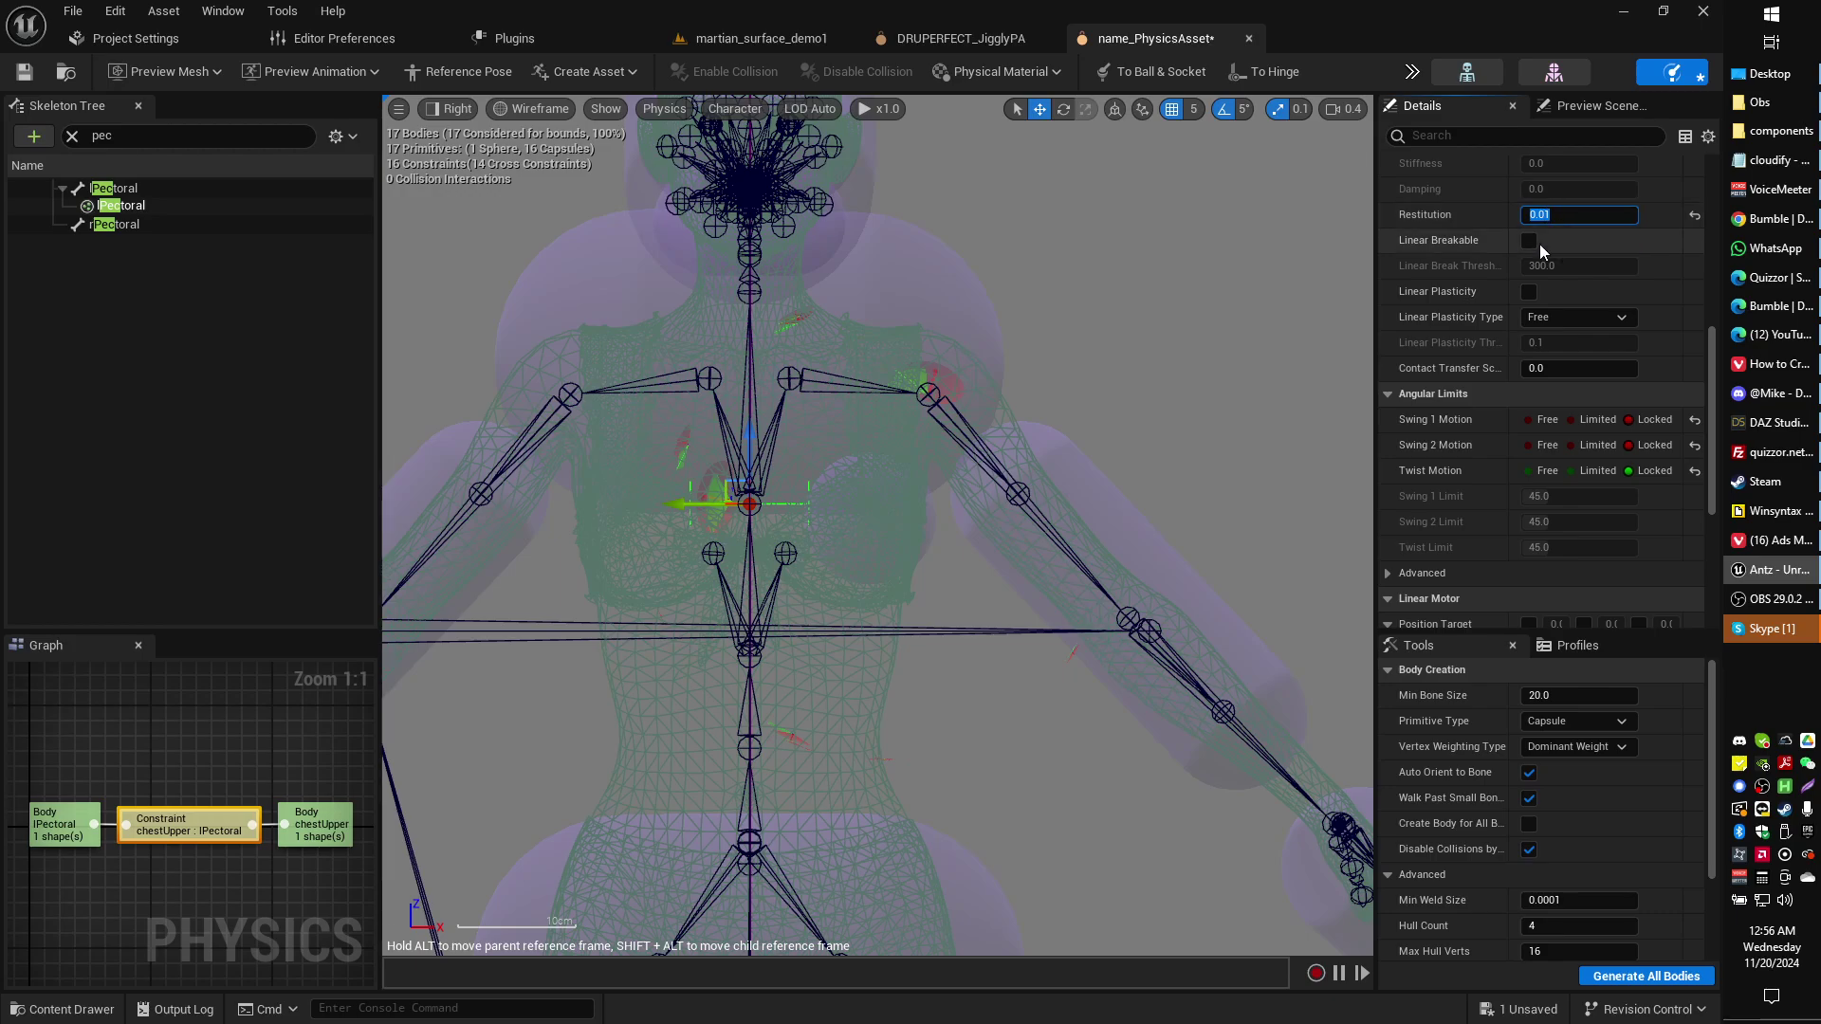
Enable the linear motor's Position Target on all three axes and set its Strength to 500.
scroll(1574, 407, "down", 1)
scroll(1581, 437, "down", 5)
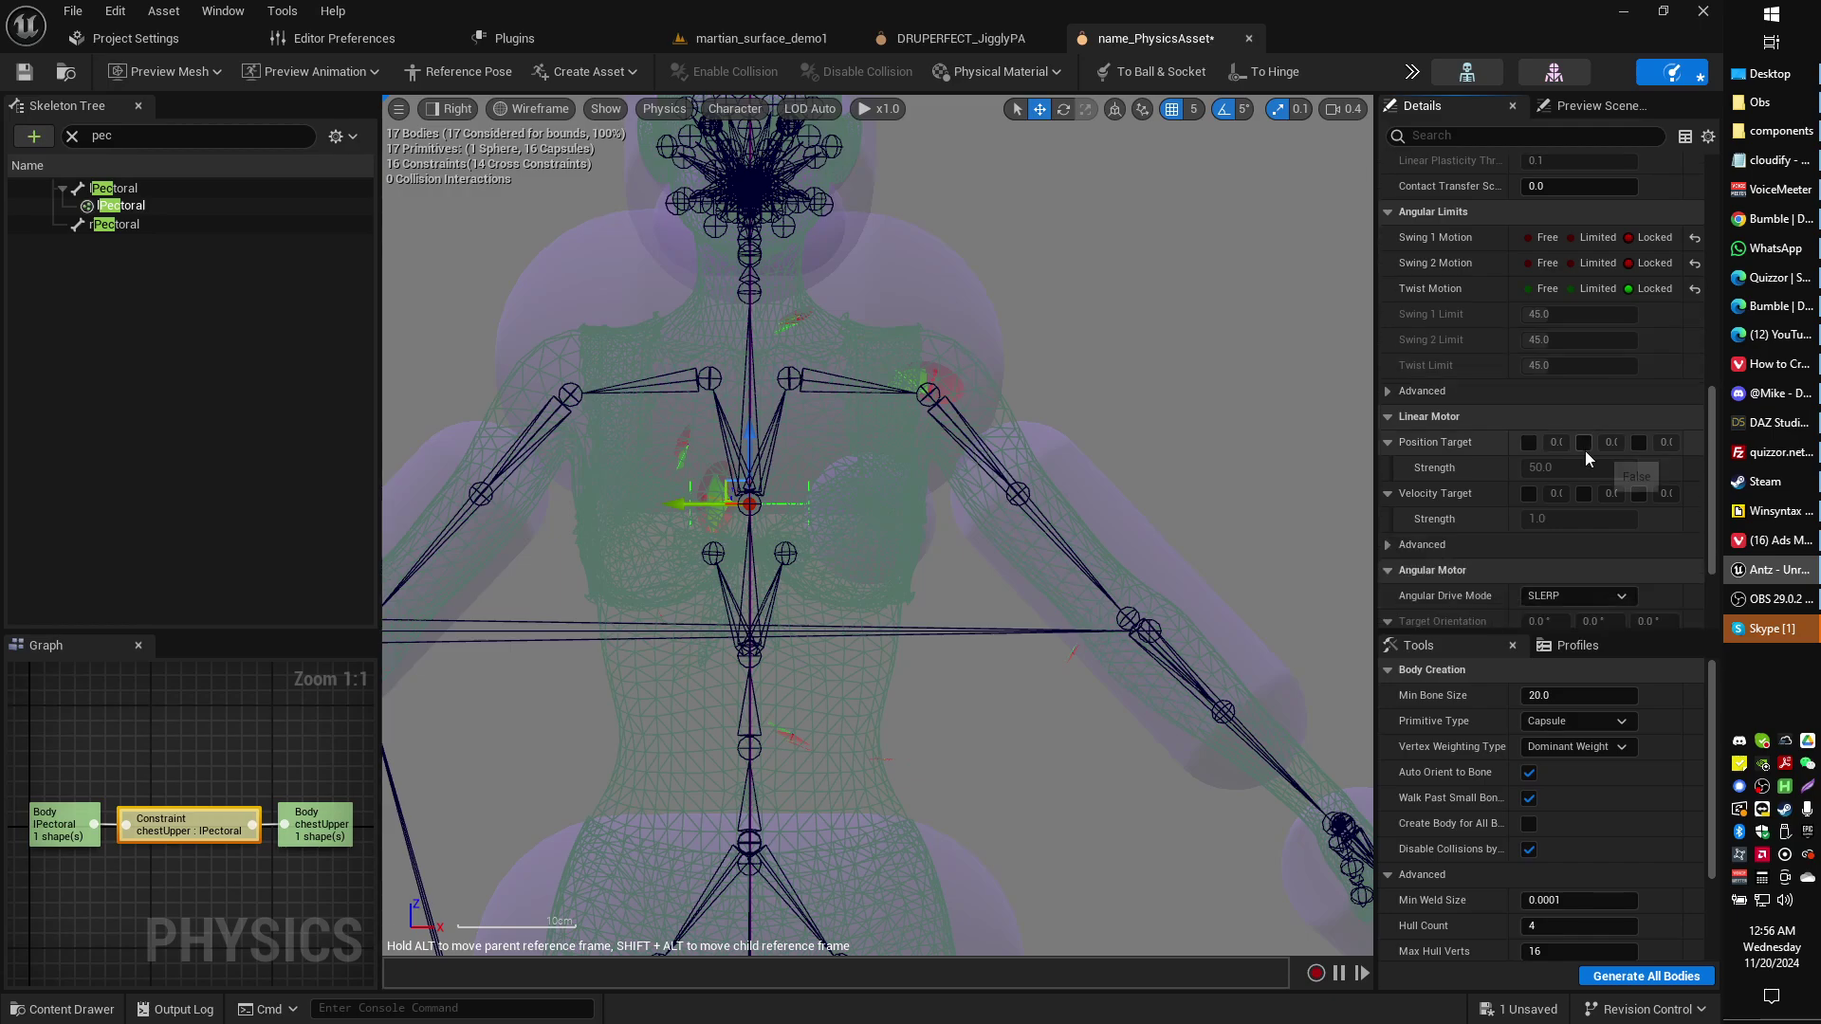
left_click(1528, 442)
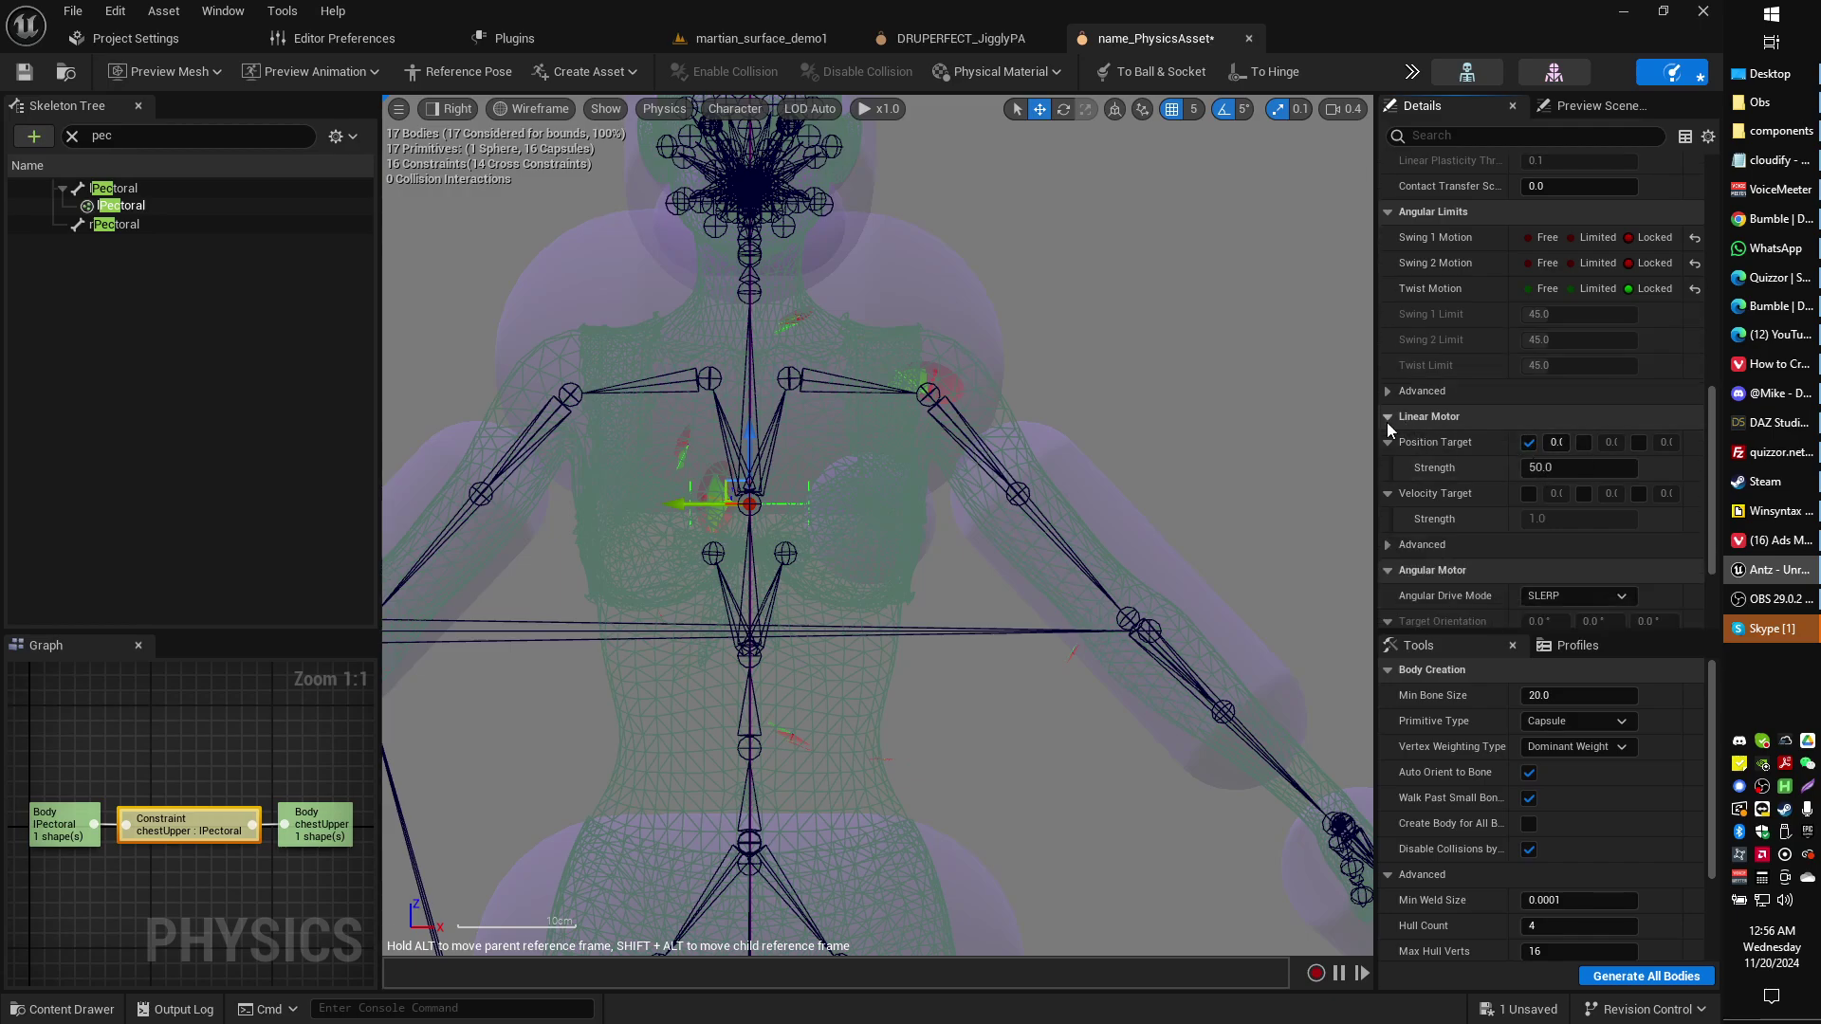
left_click(1583, 443)
left_click(1637, 443)
left_click(1560, 468)
type("500")
key("Return")
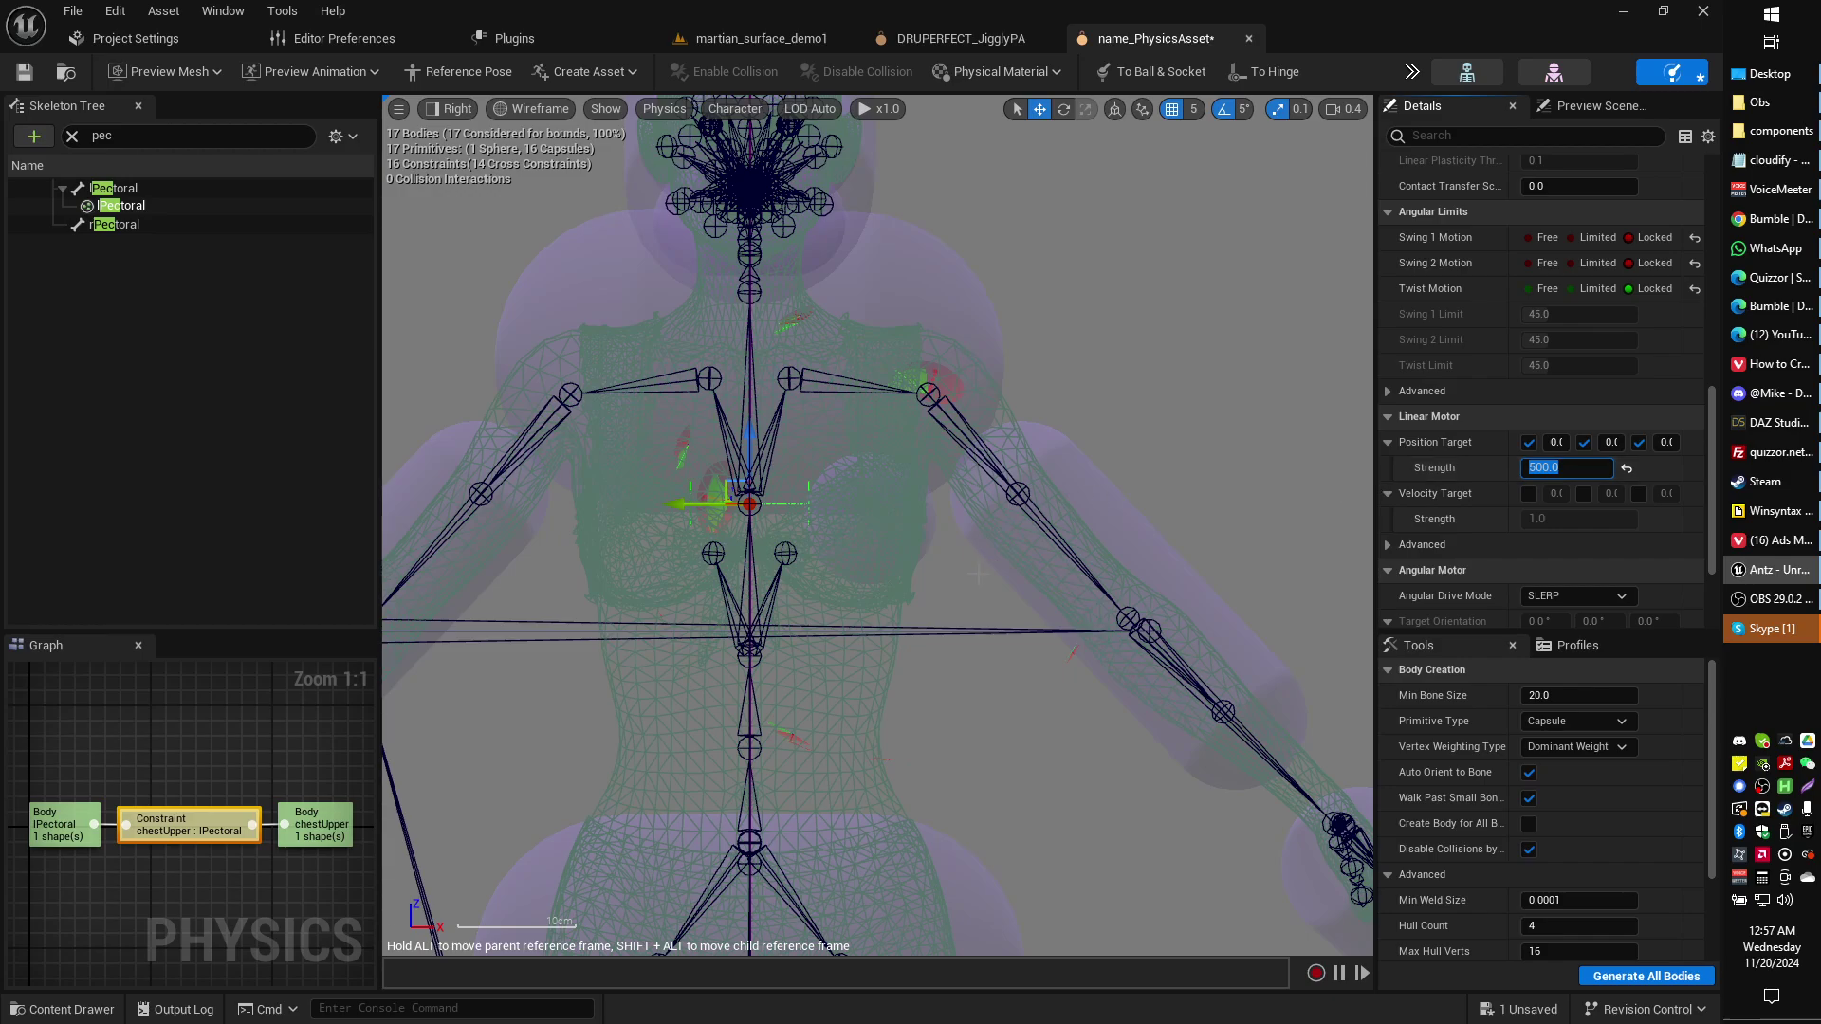
Review the constraint's linear limit, restitution, angular limit and linear motor settings.
scroll(1555, 527, "up", 2)
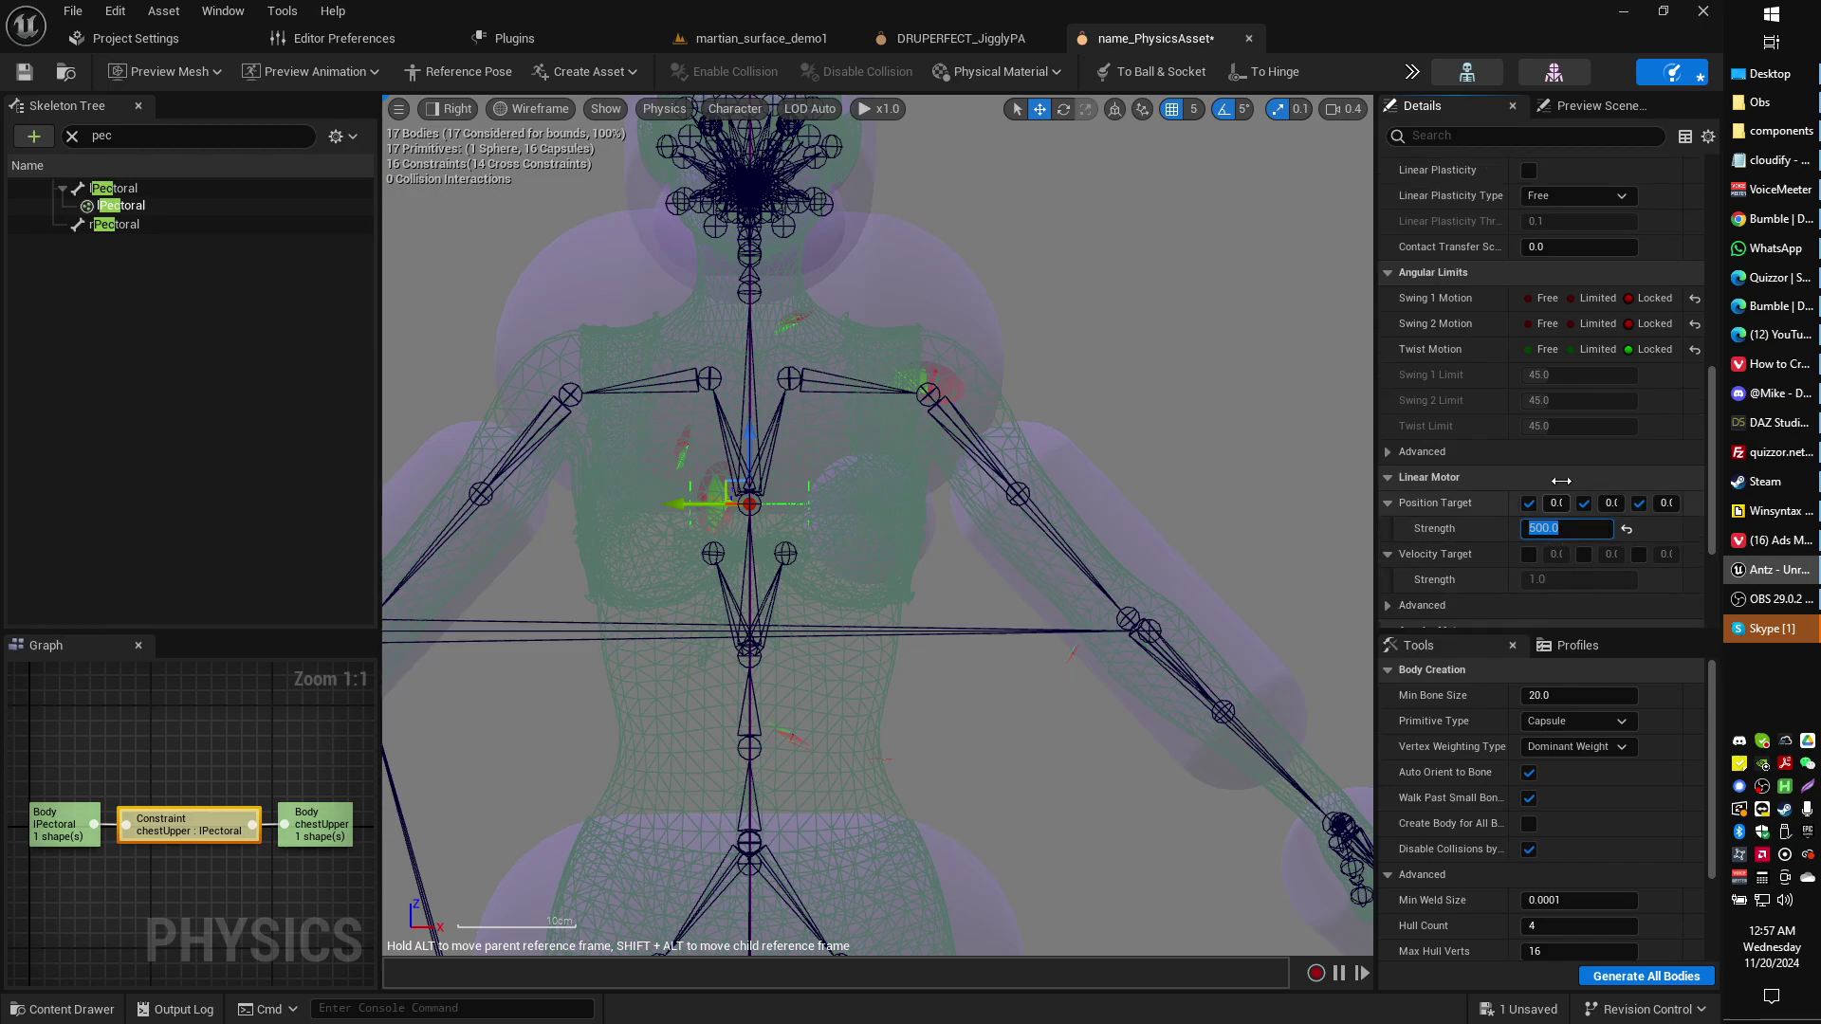
scroll(1554, 528, "up", 4)
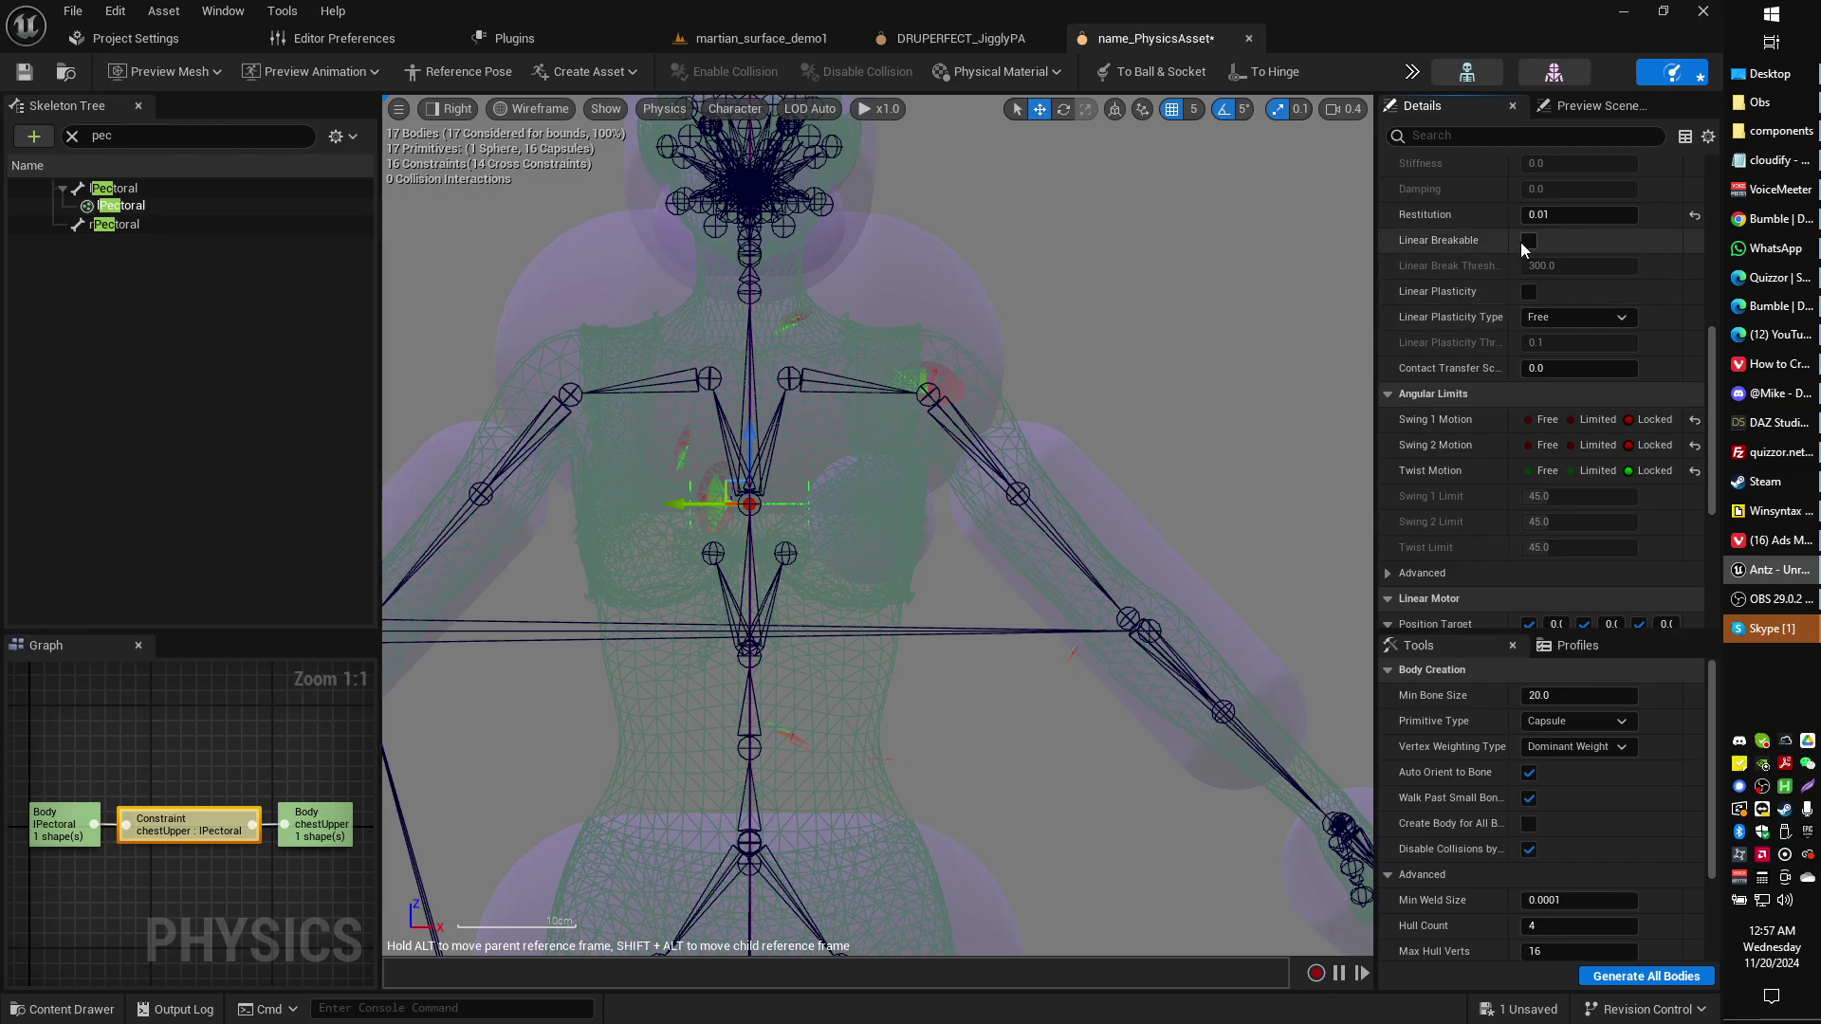
scroll(1552, 391, "down", 4)
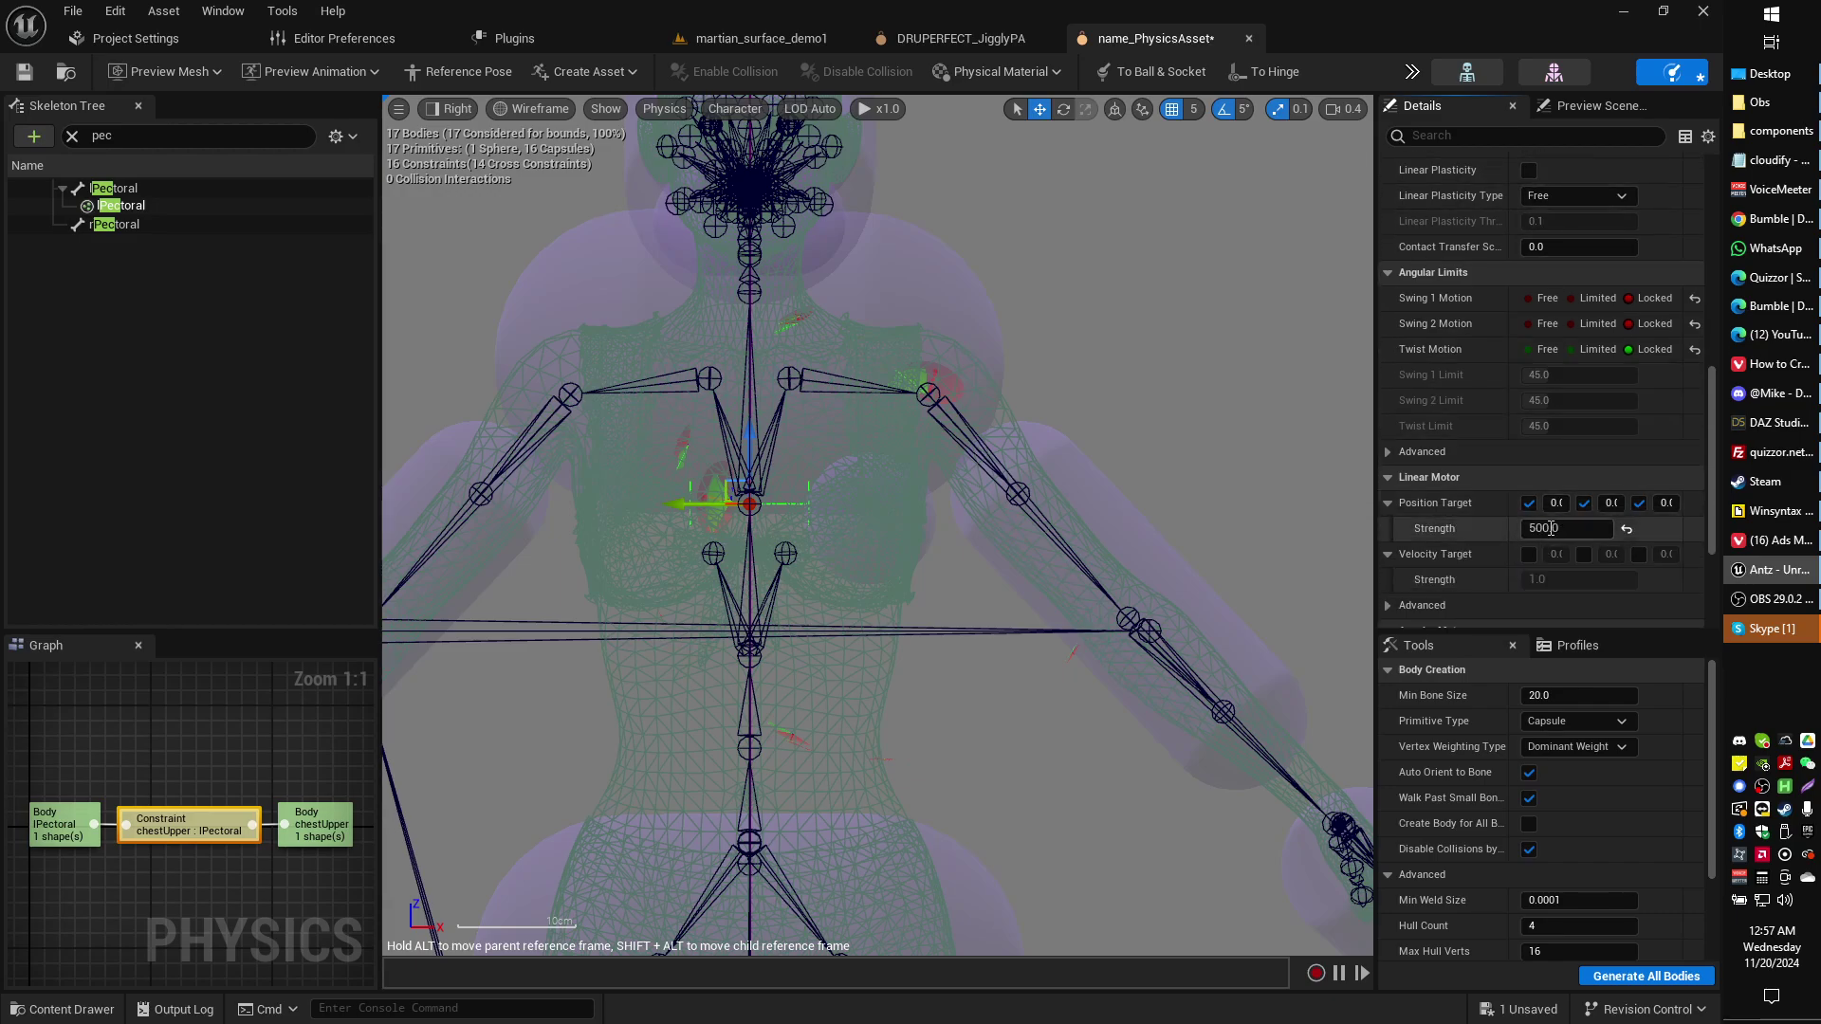
scroll(1546, 528, "down", 1)
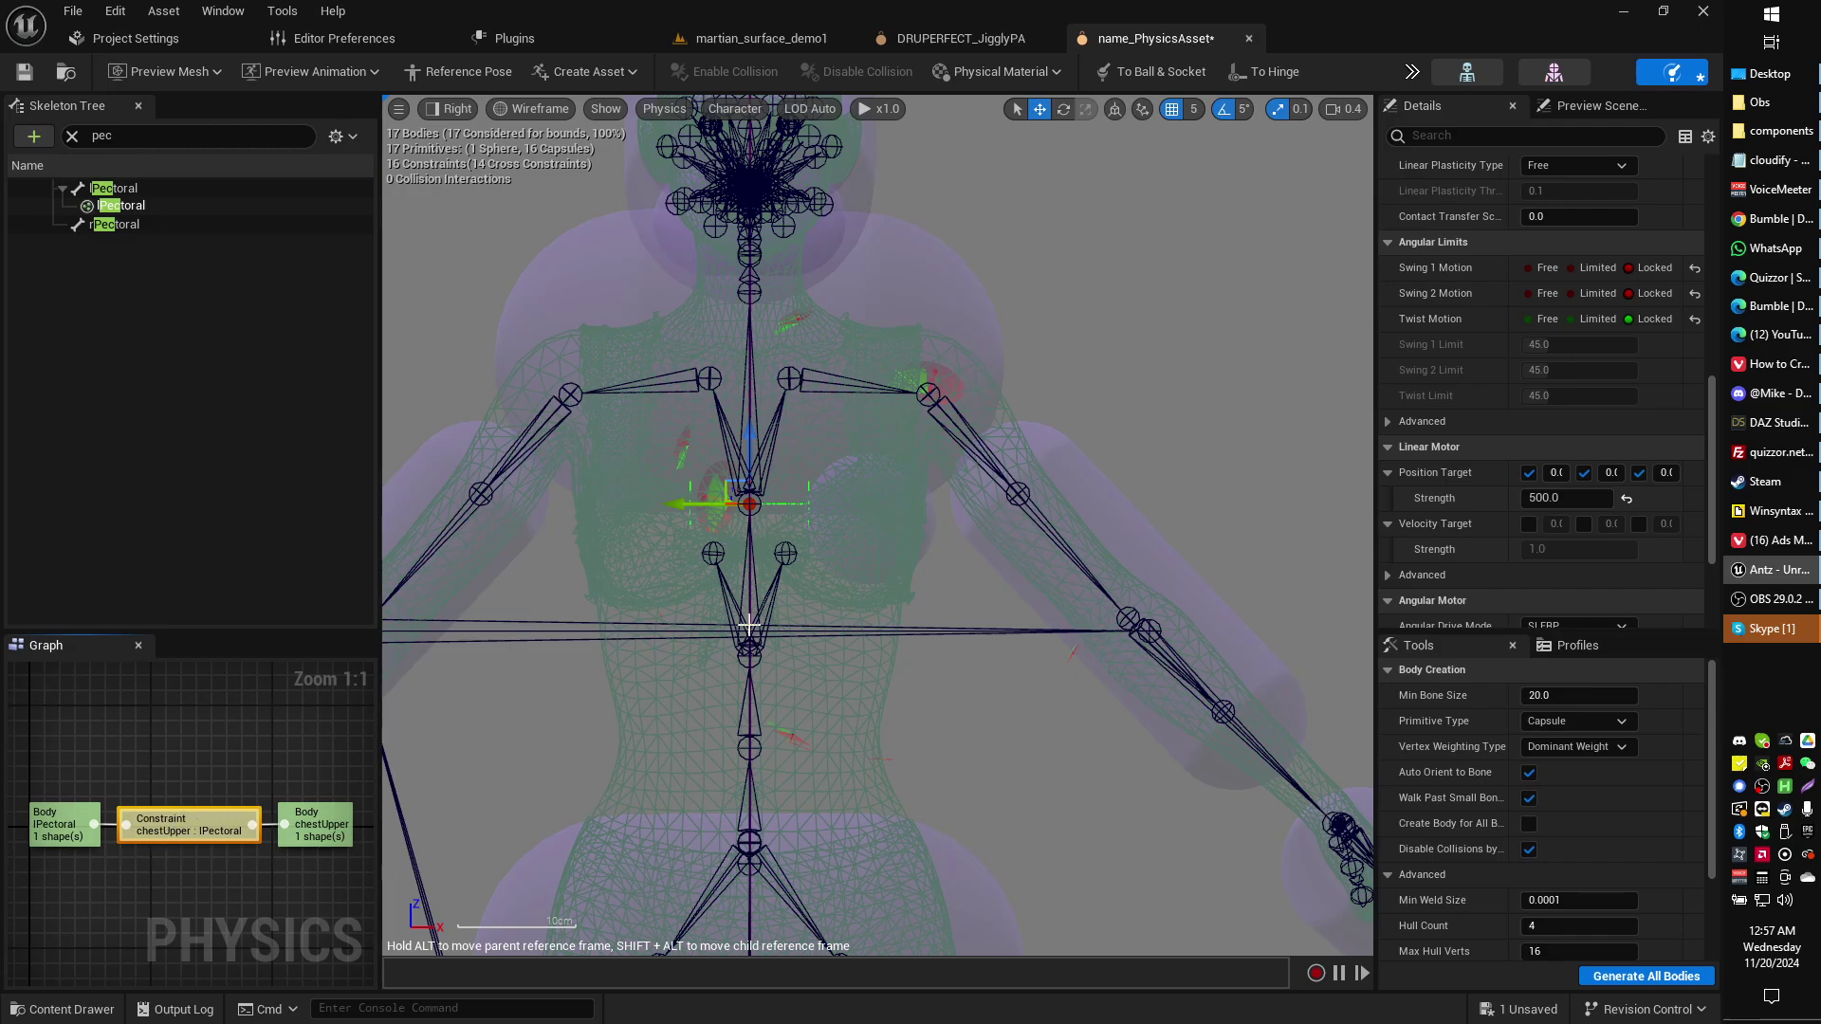
scroll(1545, 423, "up", 5)
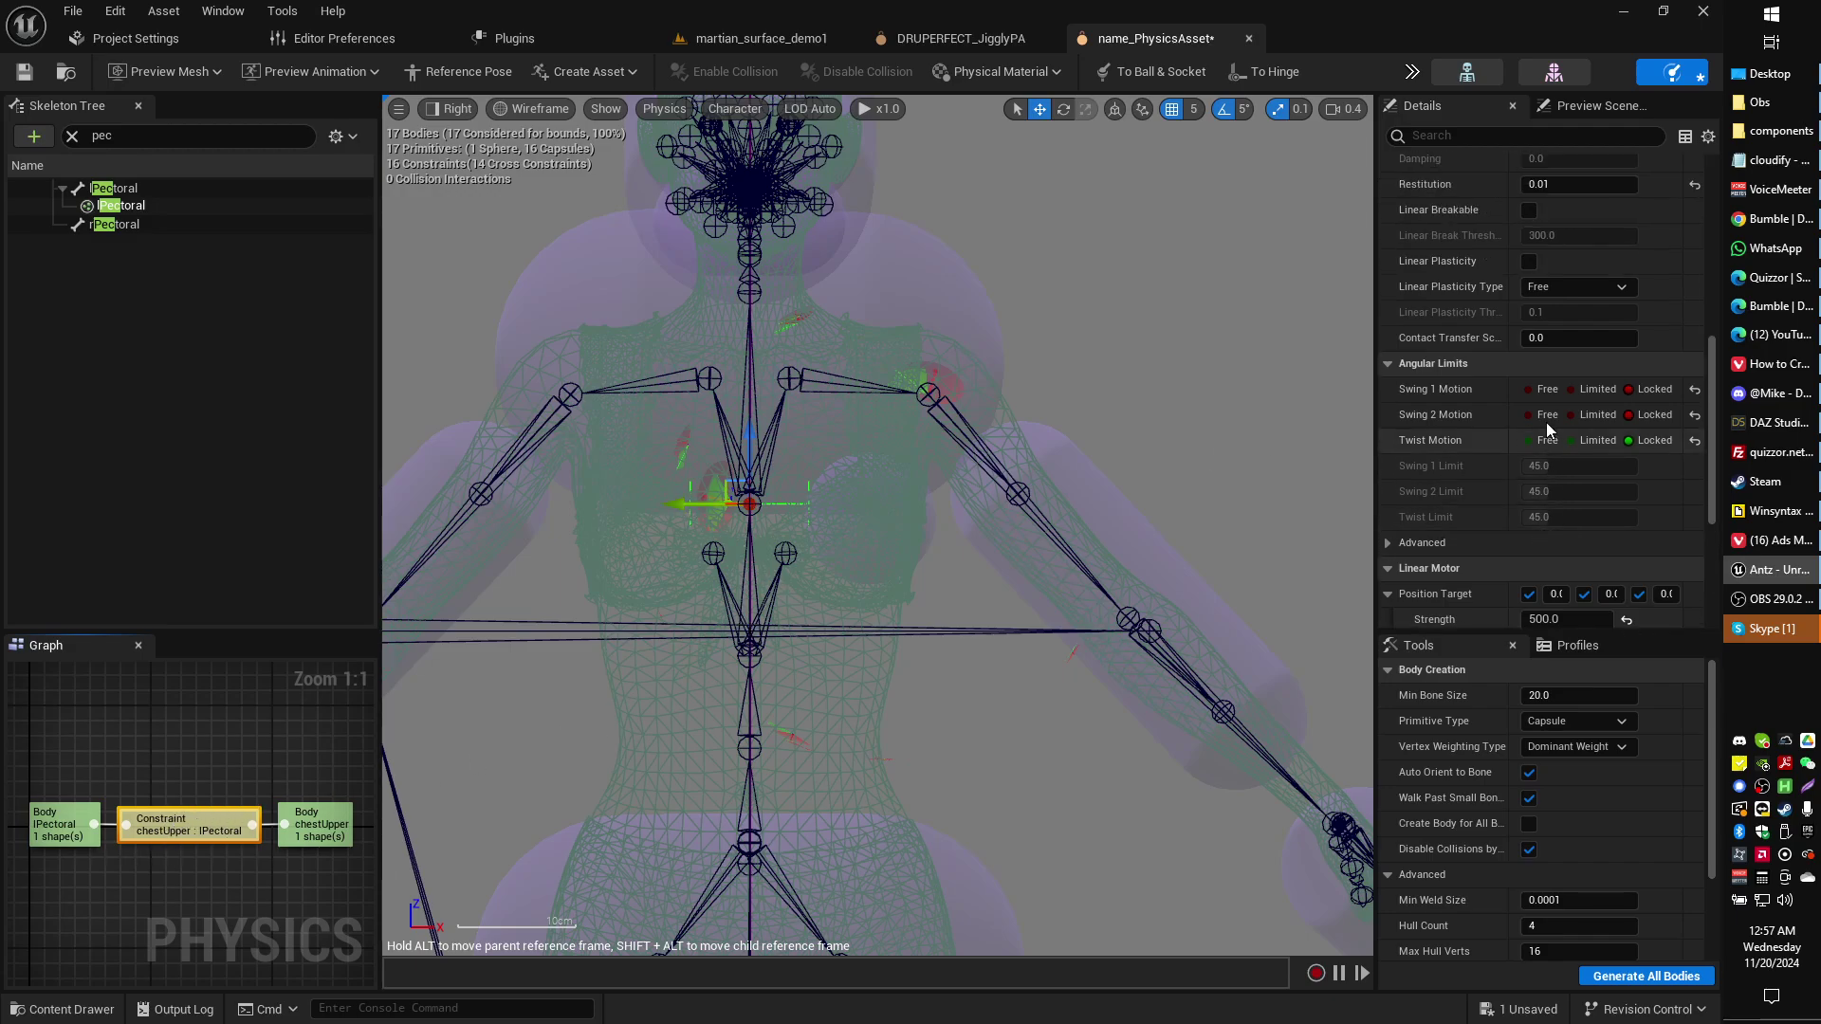
scroll(1550, 438, "up", 7)
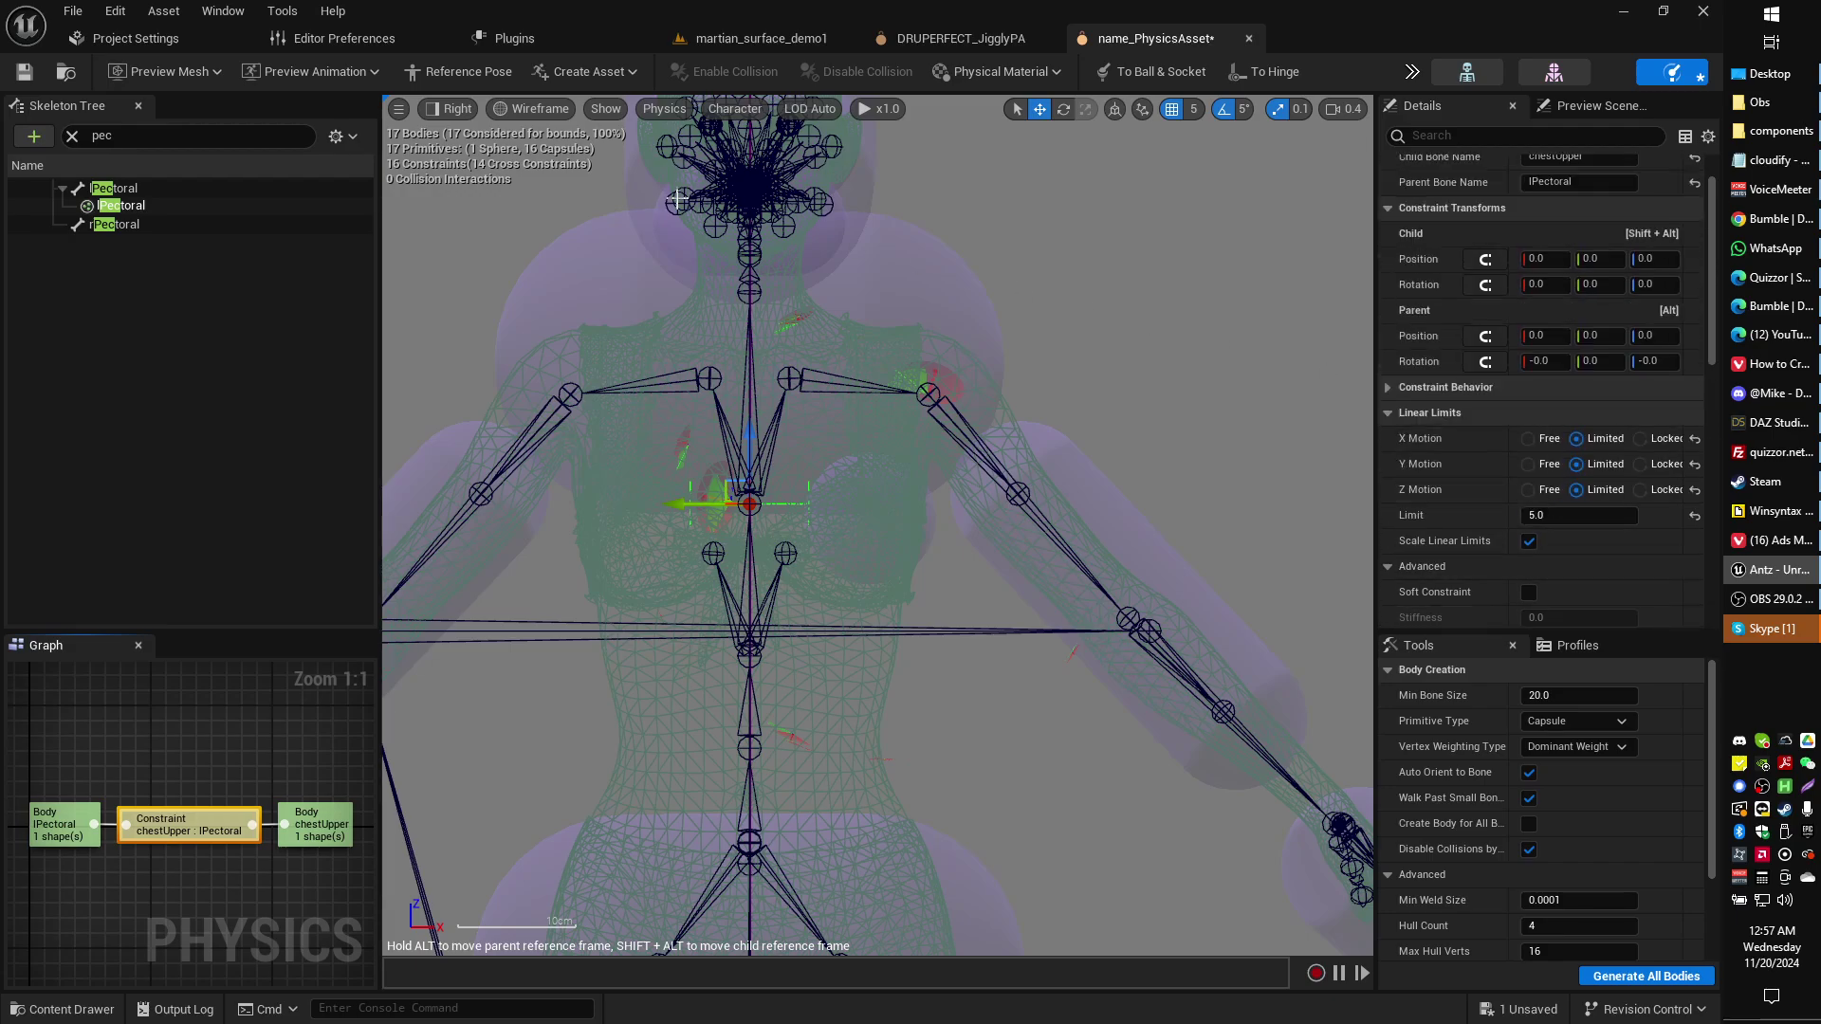
Switch the viewport to the Perspective view and bring the character's upper body into close view.
left_click(452, 112)
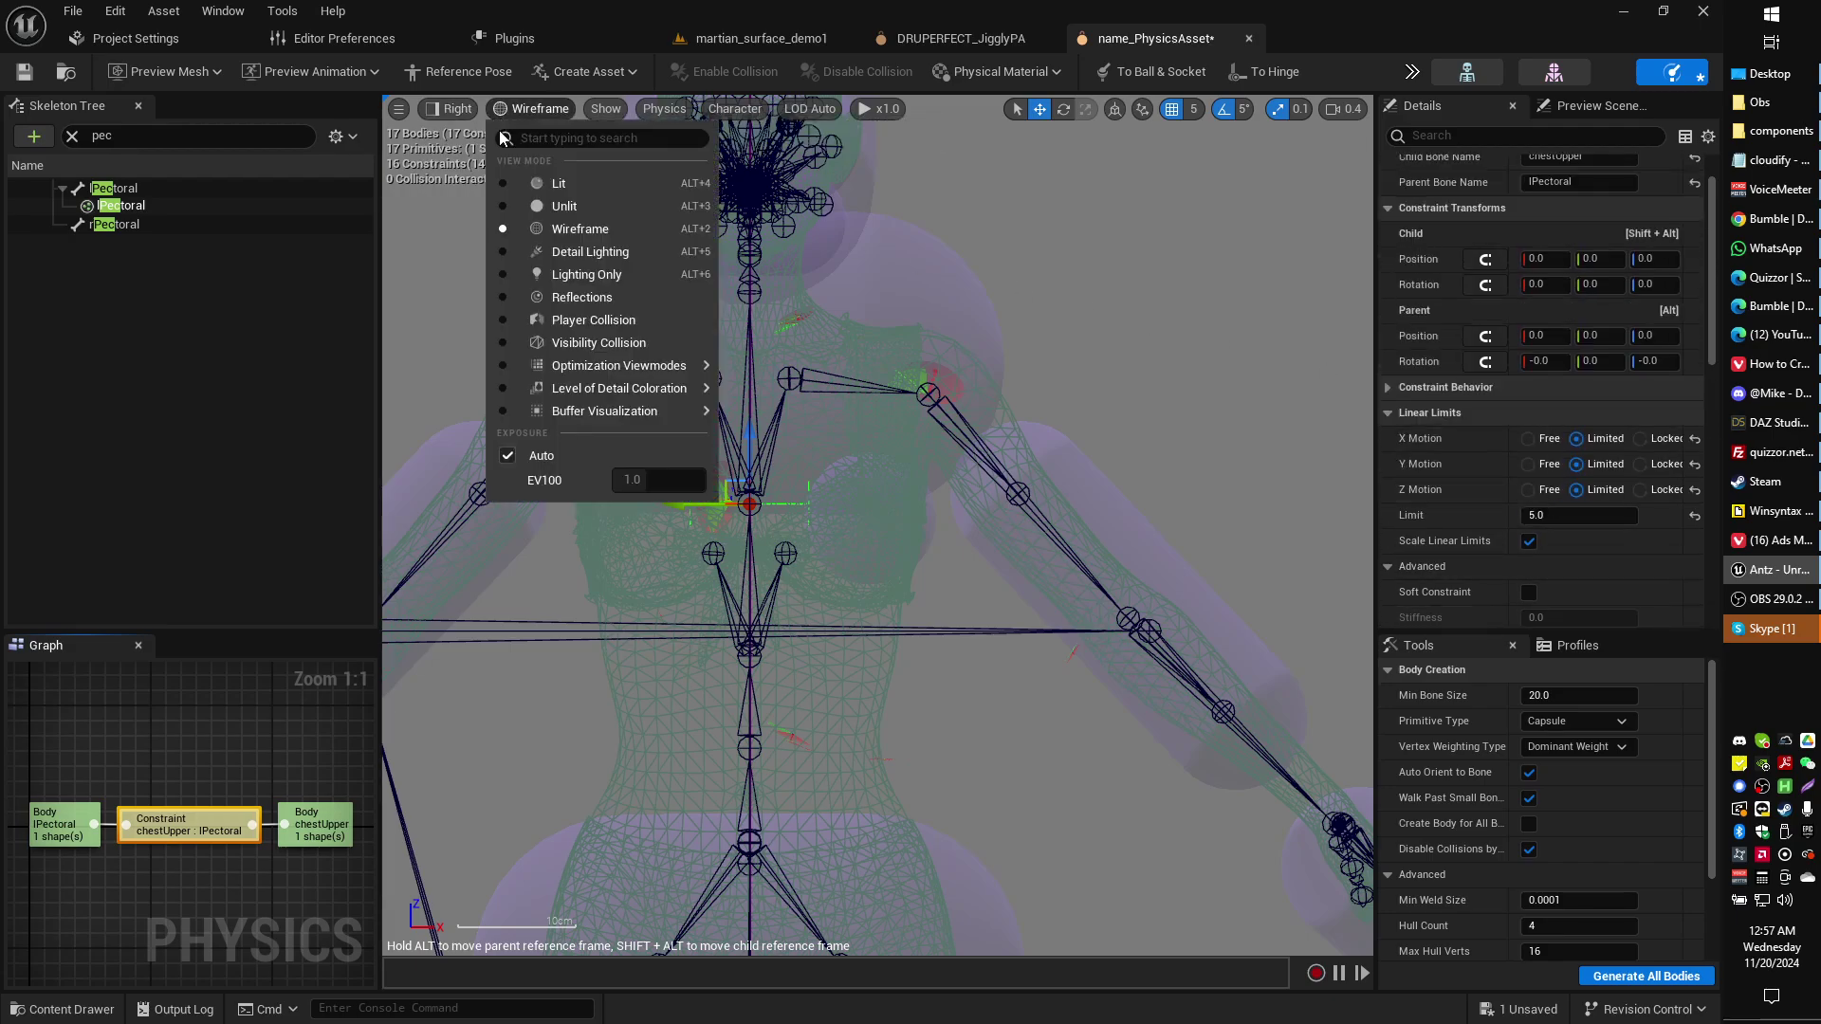
left_click(479, 139)
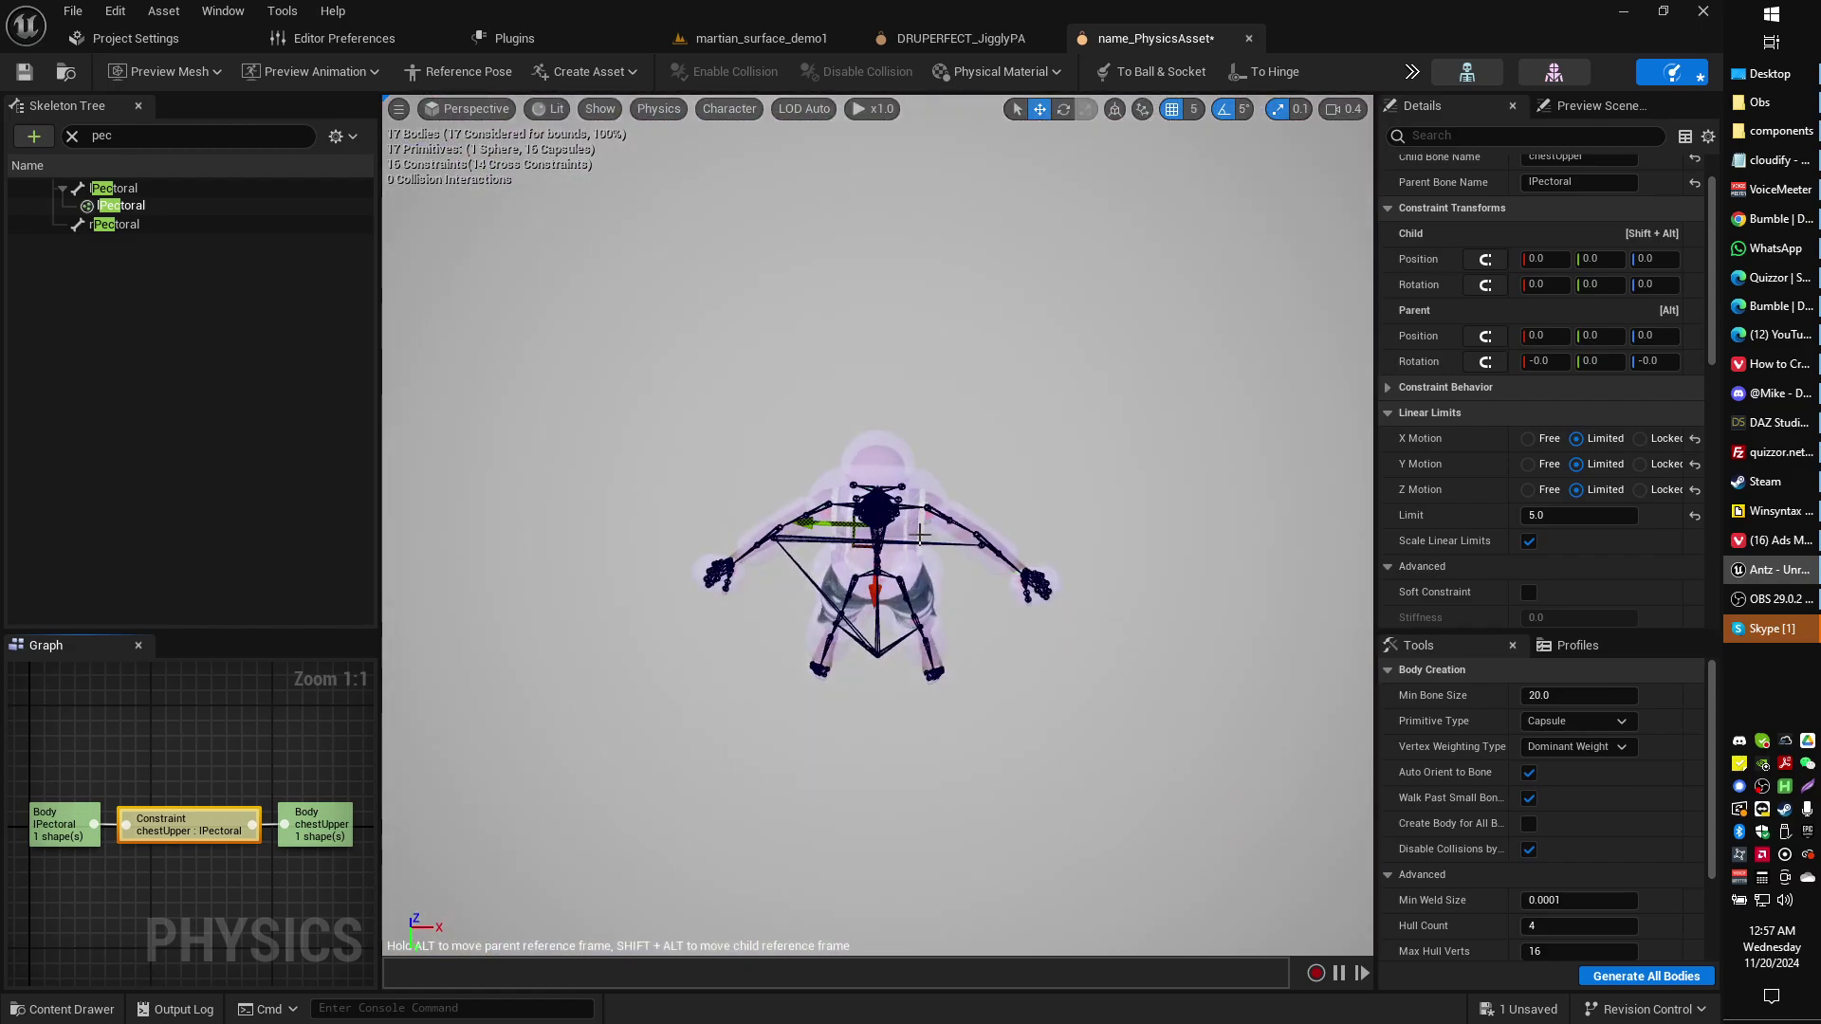
scroll(939, 607, "down", 5)
scroll(939, 607, "up", 4)
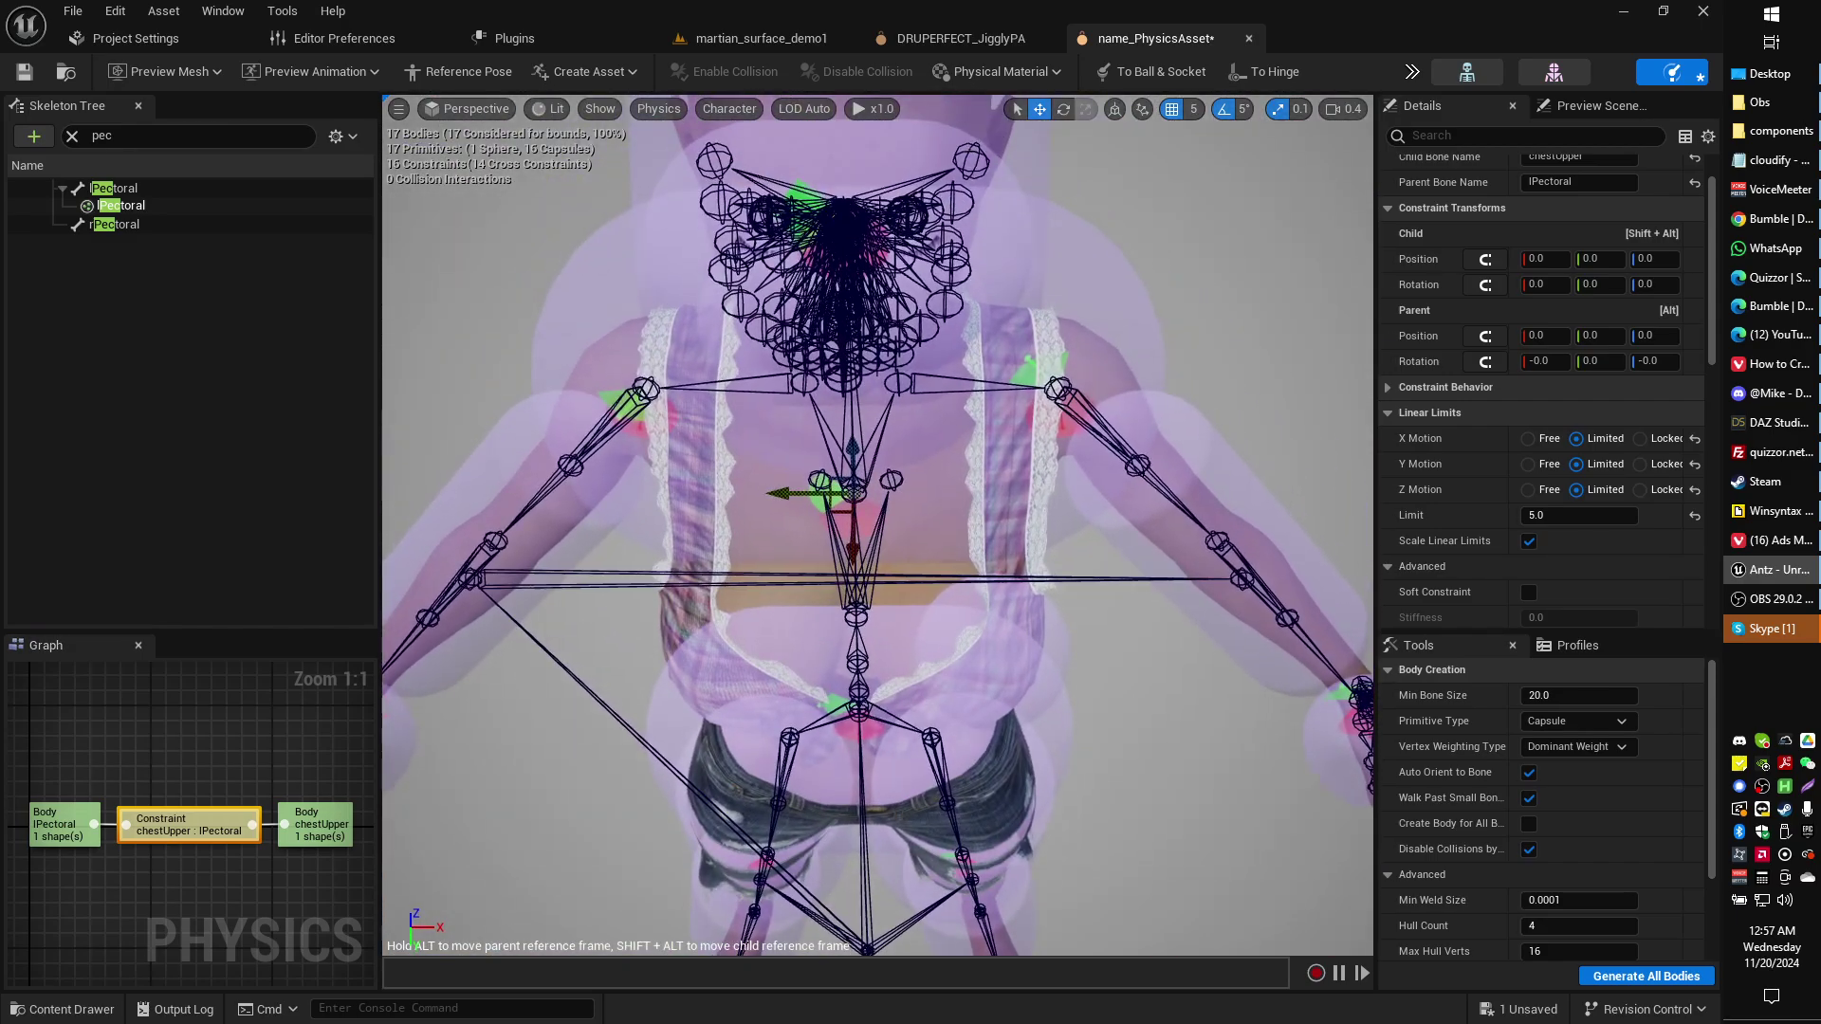
mouse_move(1202, 217)
right_mouse_down()
mouse_move(1204, 249)
mouse_move(1202, 216)
right_mouse_up()
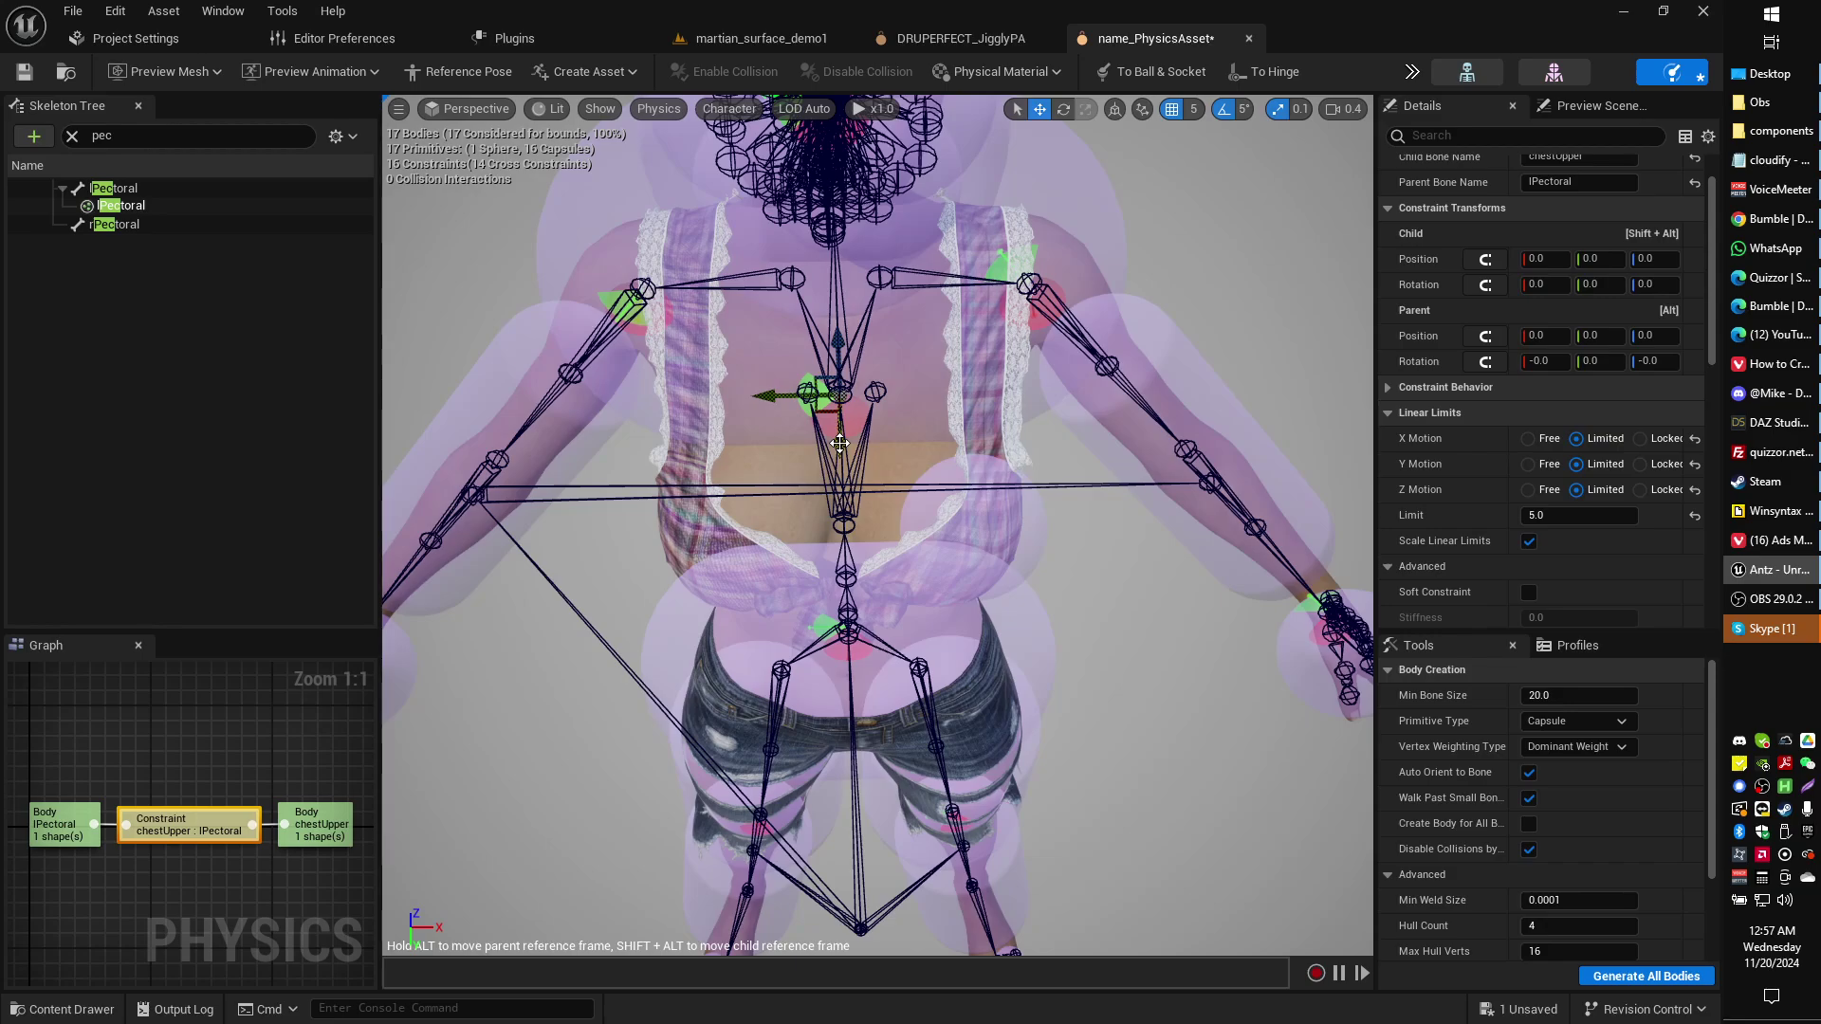
Move the chestUpper–lPectoral constraint onto the left pectoral sphere, at position 15, -10, 0, and save the asset.
left_click_drag(840, 442, 920, 532)
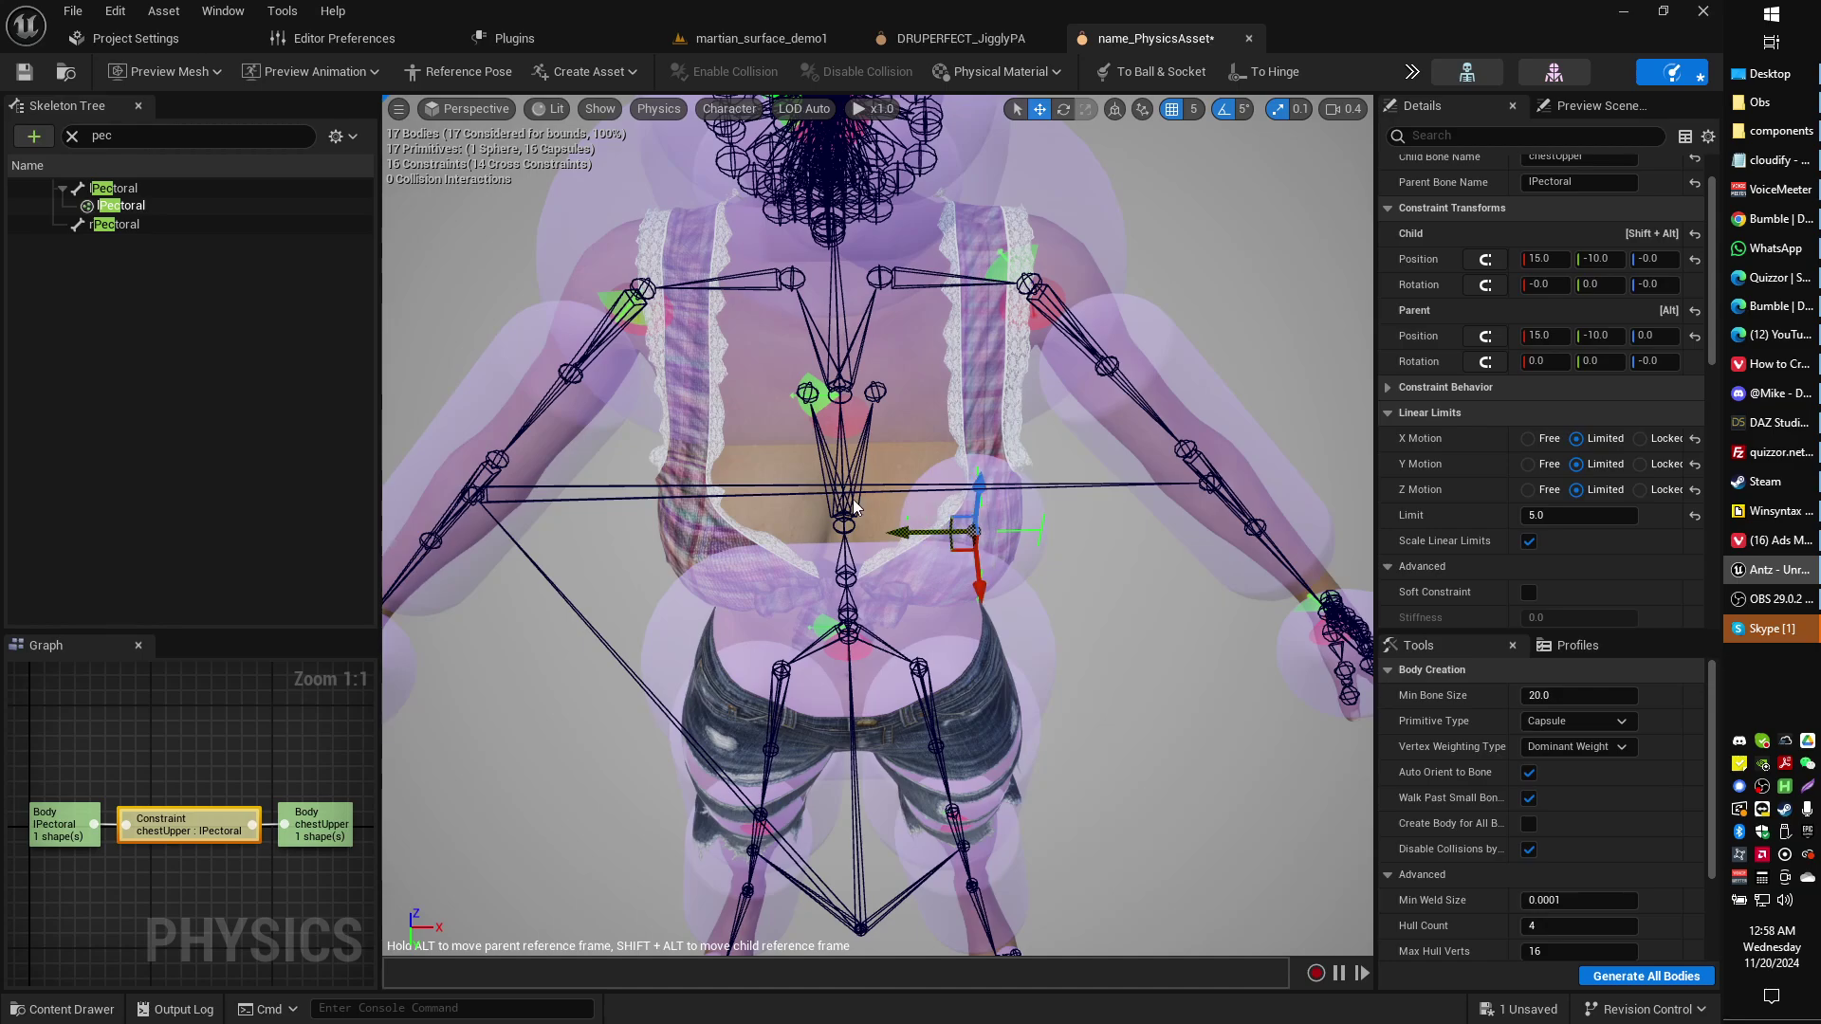
key("ctrl+s")
Add a sphere shape to the rPectoral bone.
left_click(111, 226)
right_click(112, 226)
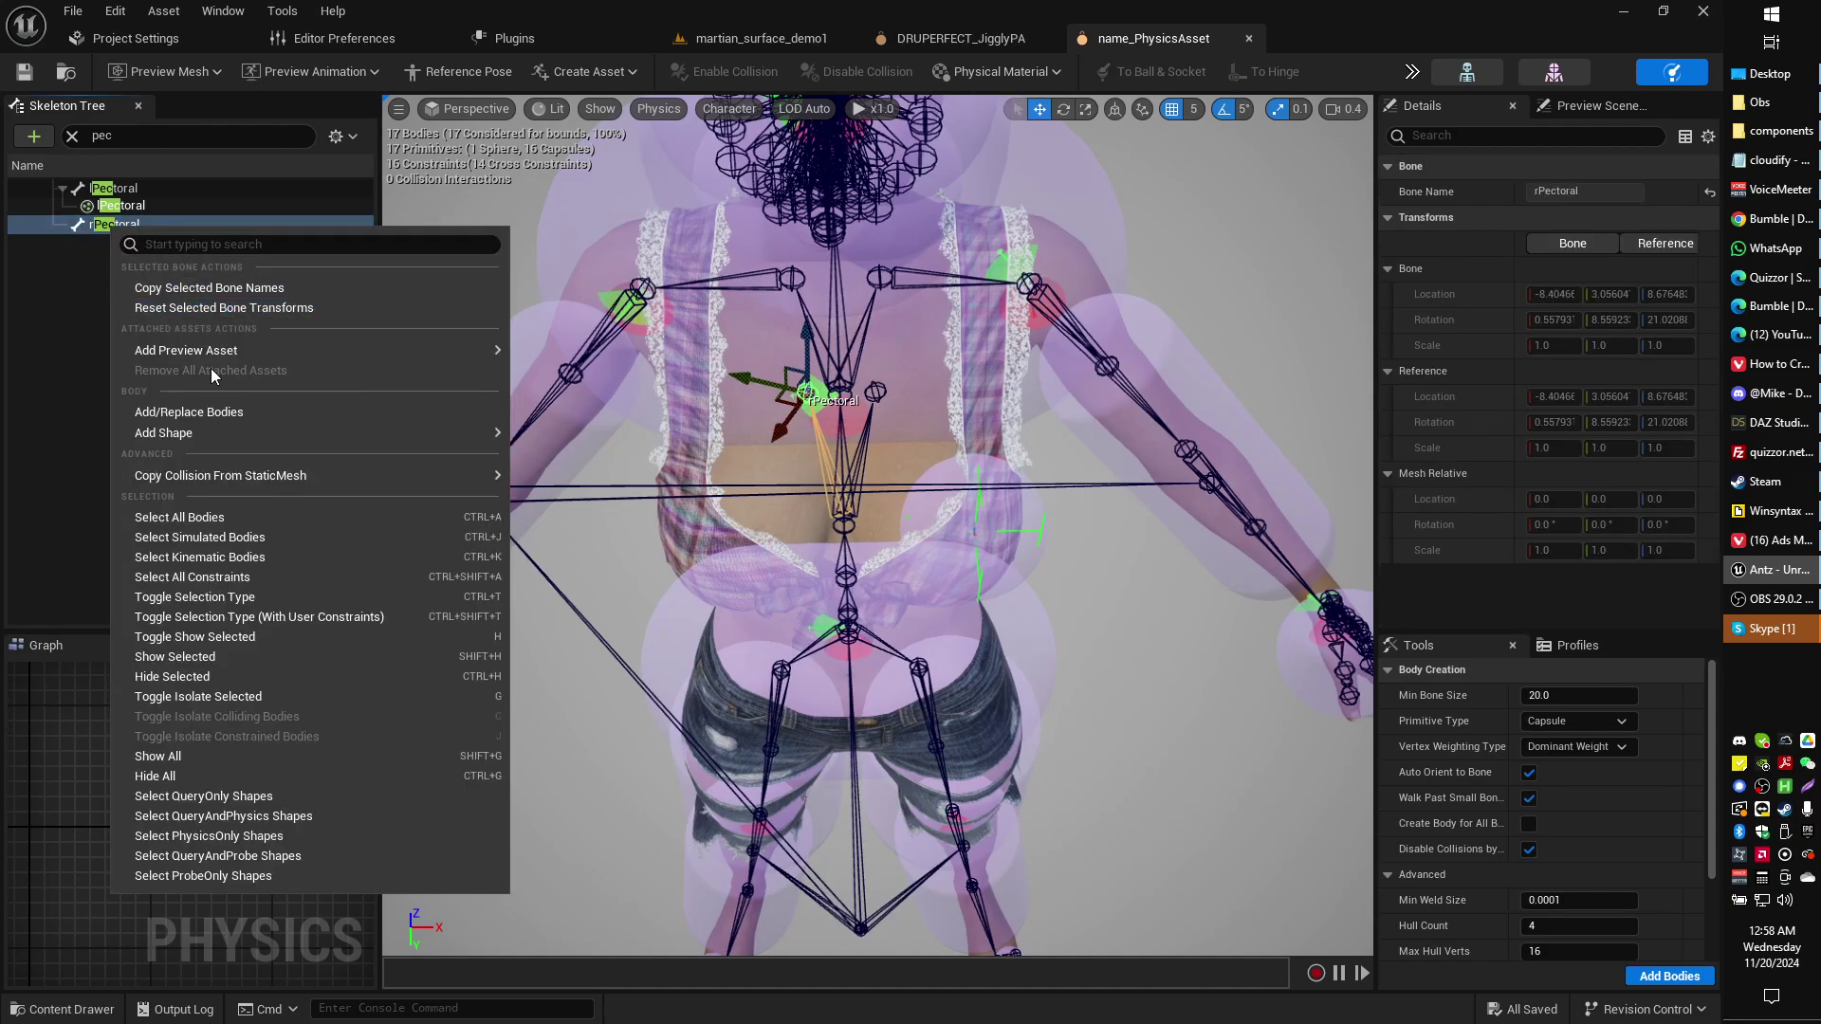
mouse_move(207, 434)
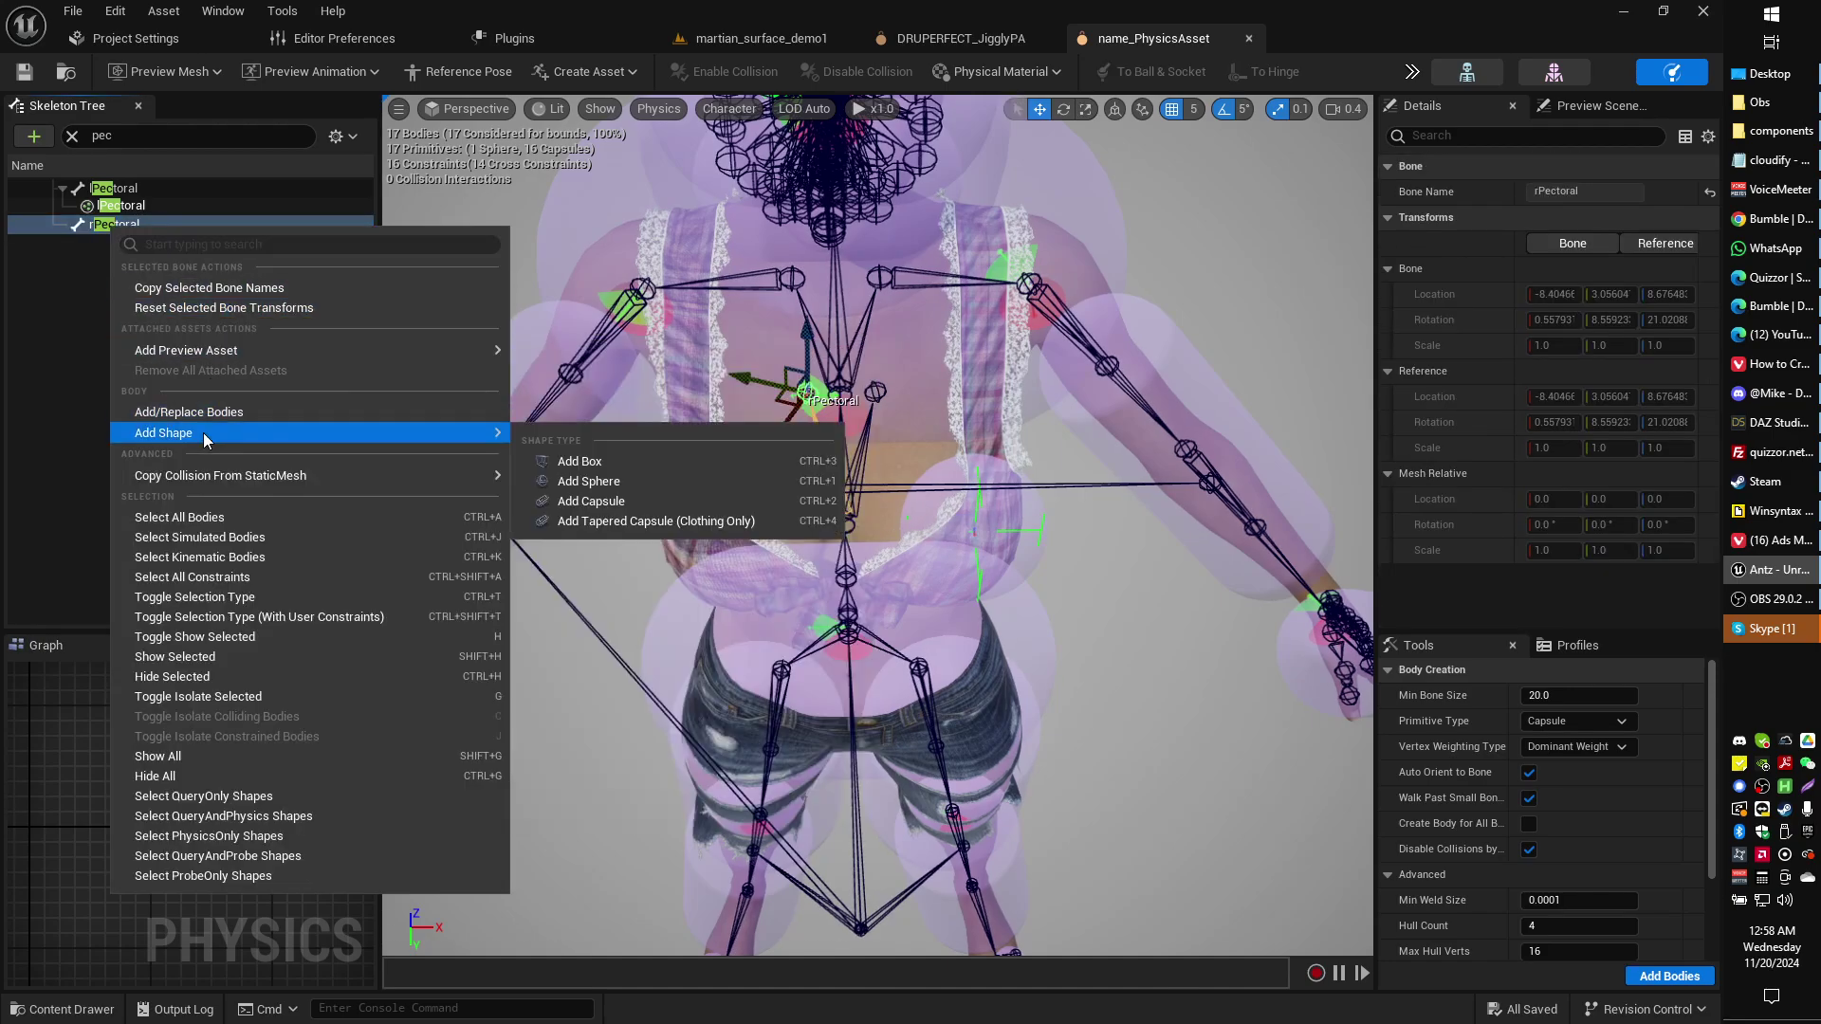
left_click(596, 490)
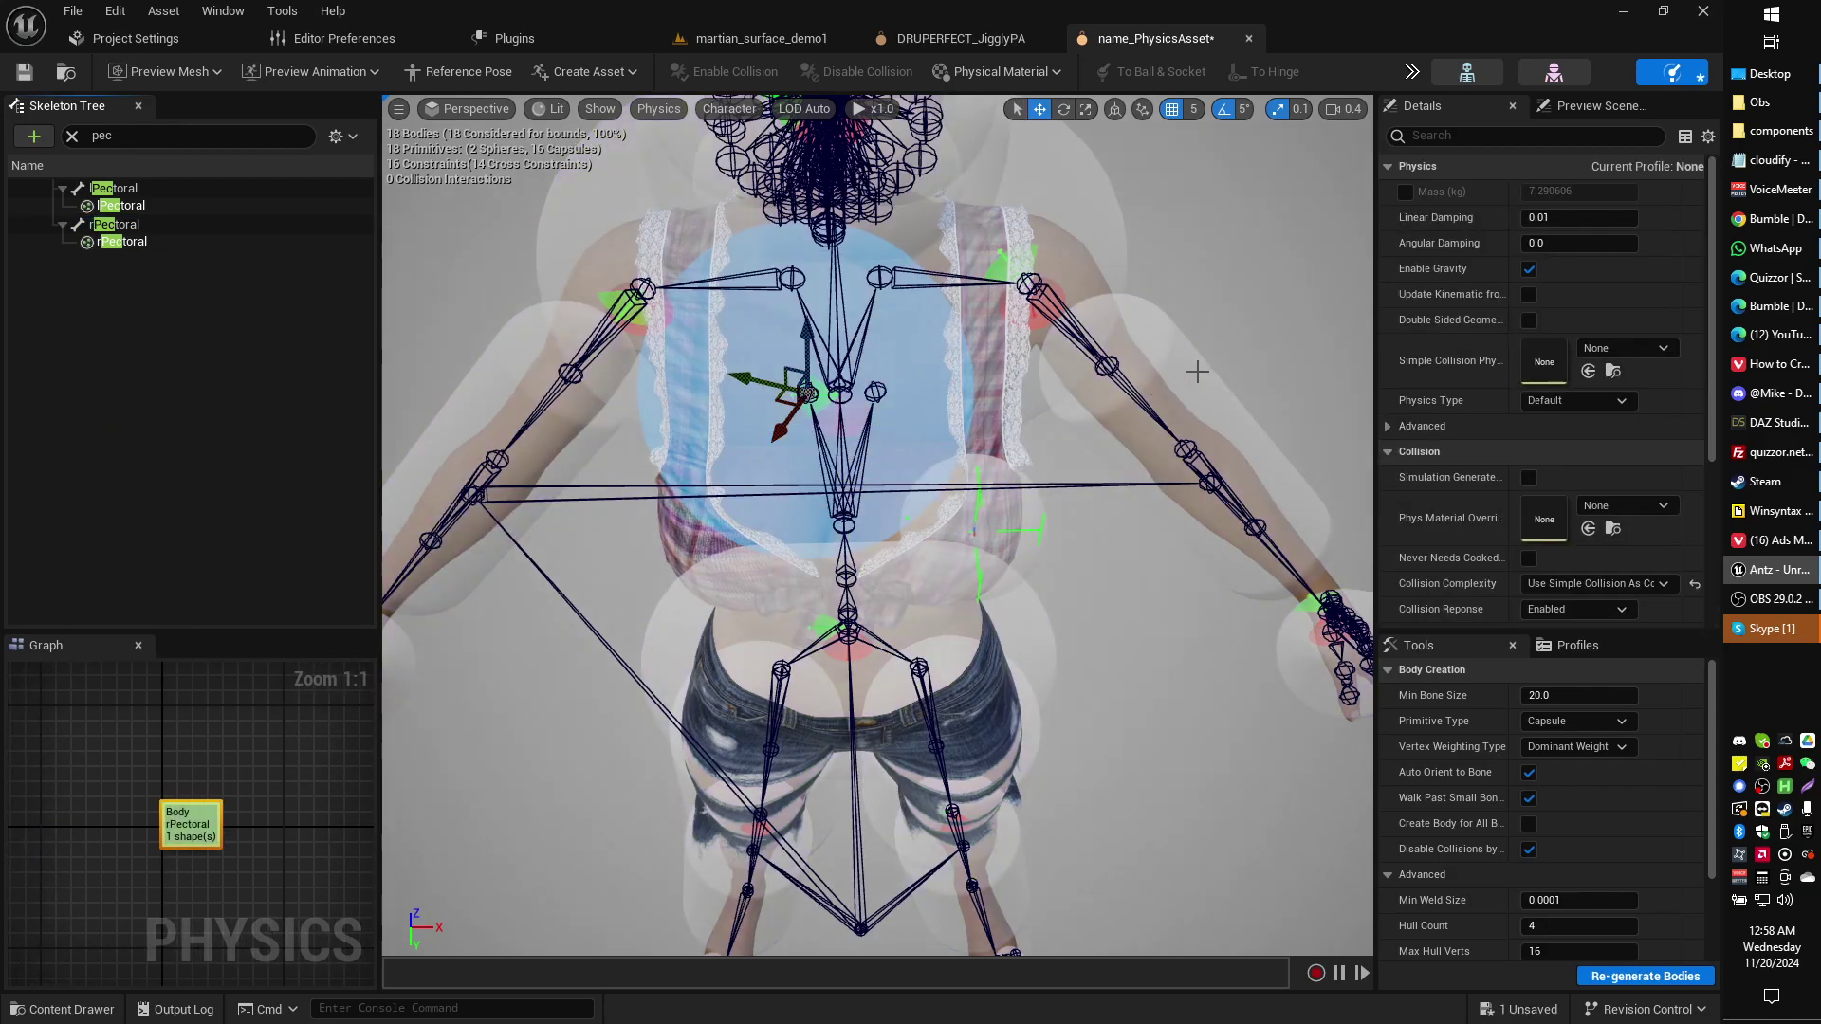
left_click(1012, 513)
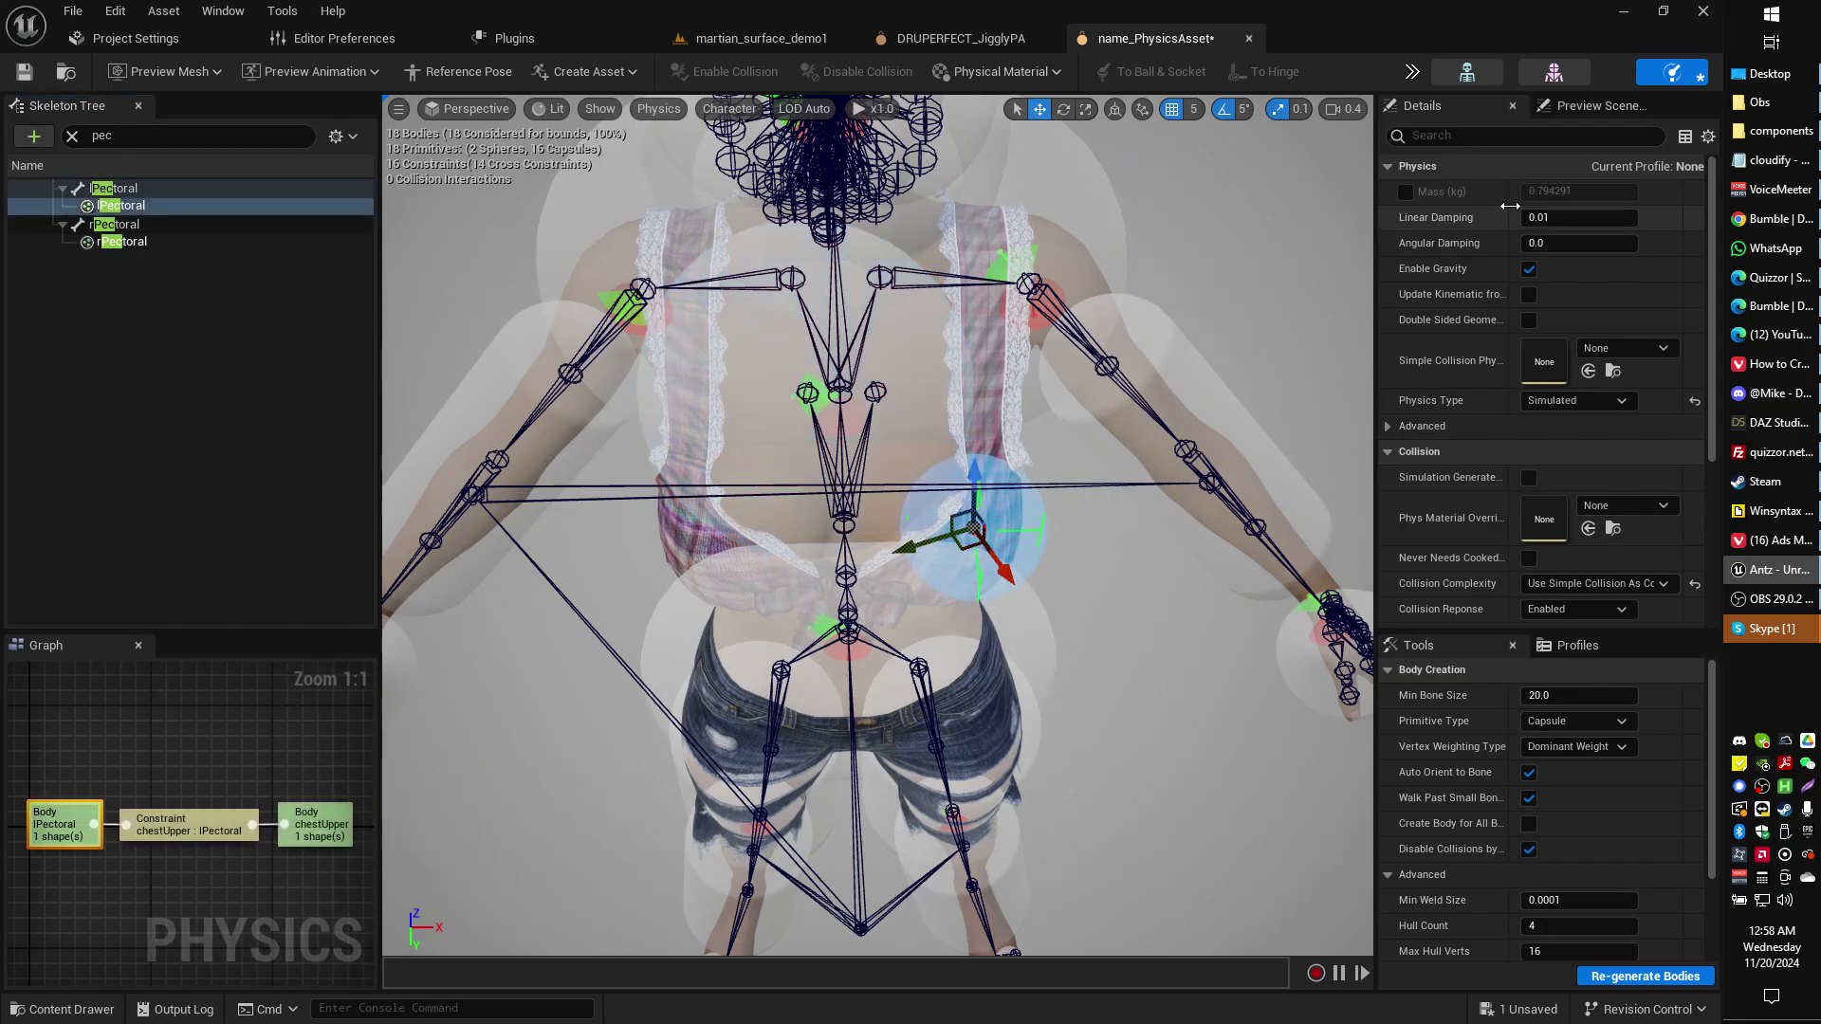
left_click(1405, 193)
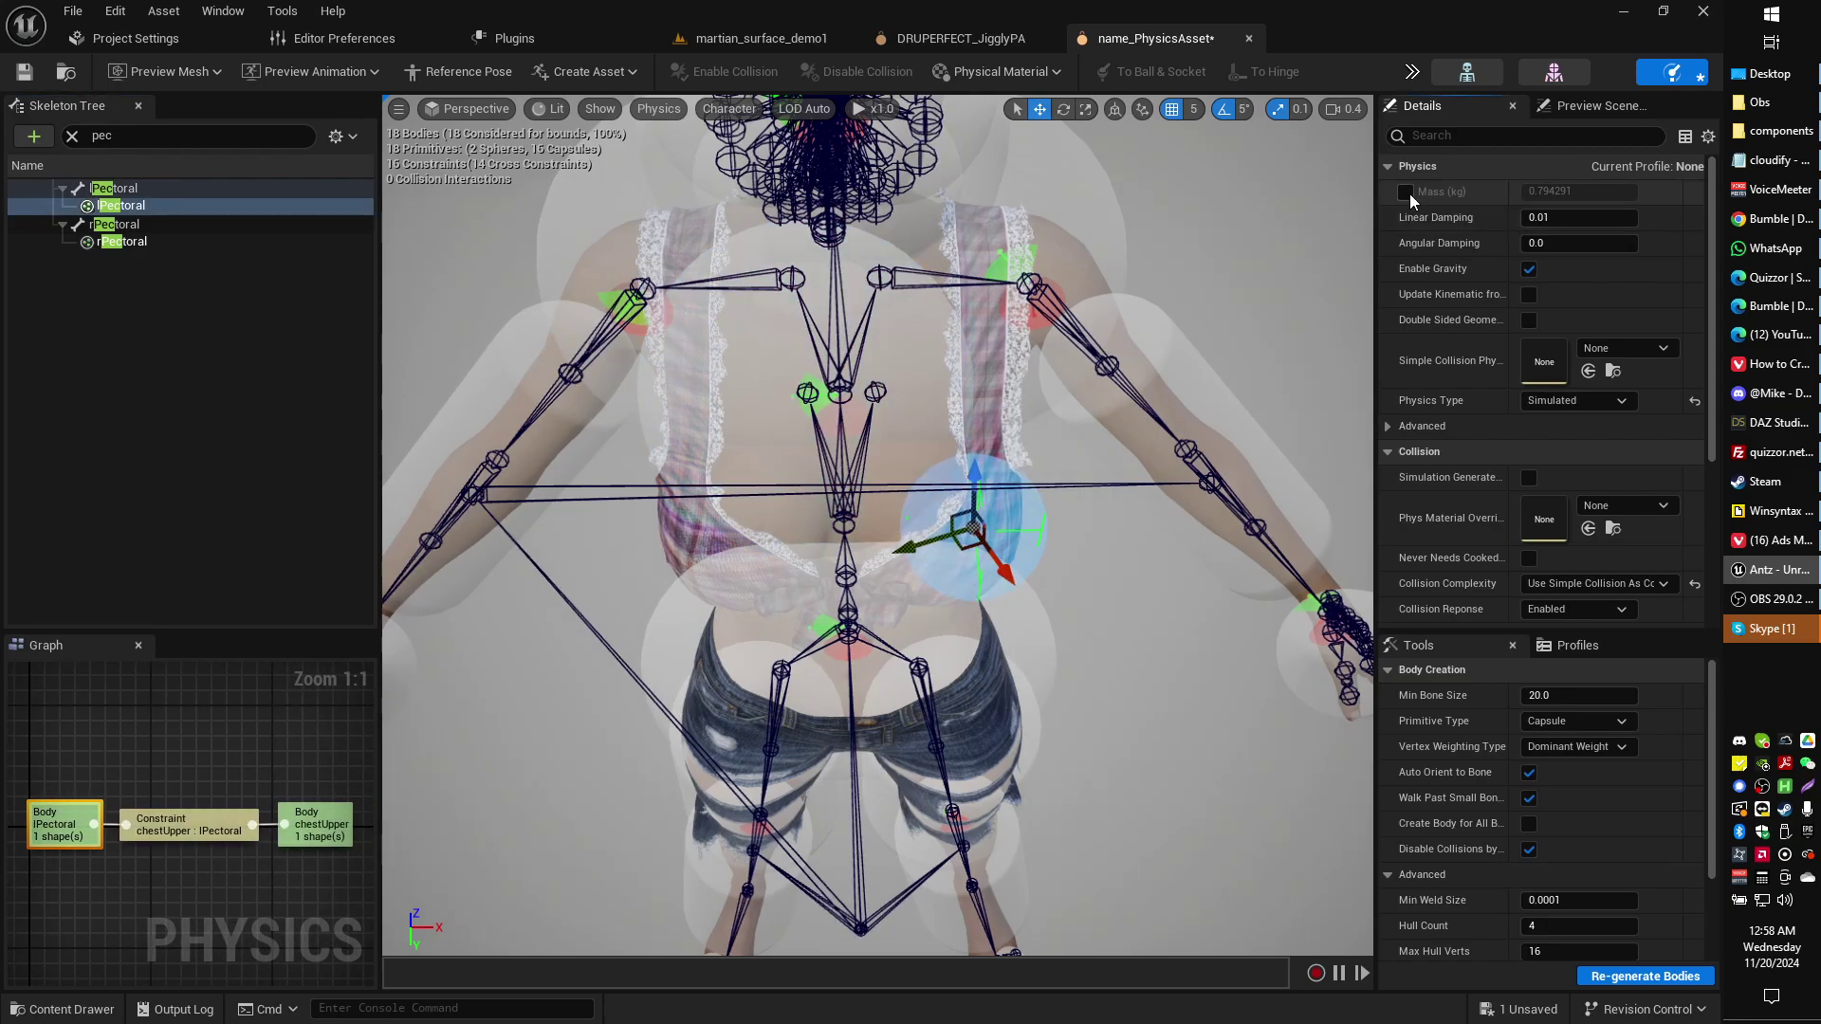
left_click(1570, 193)
type("0.7")
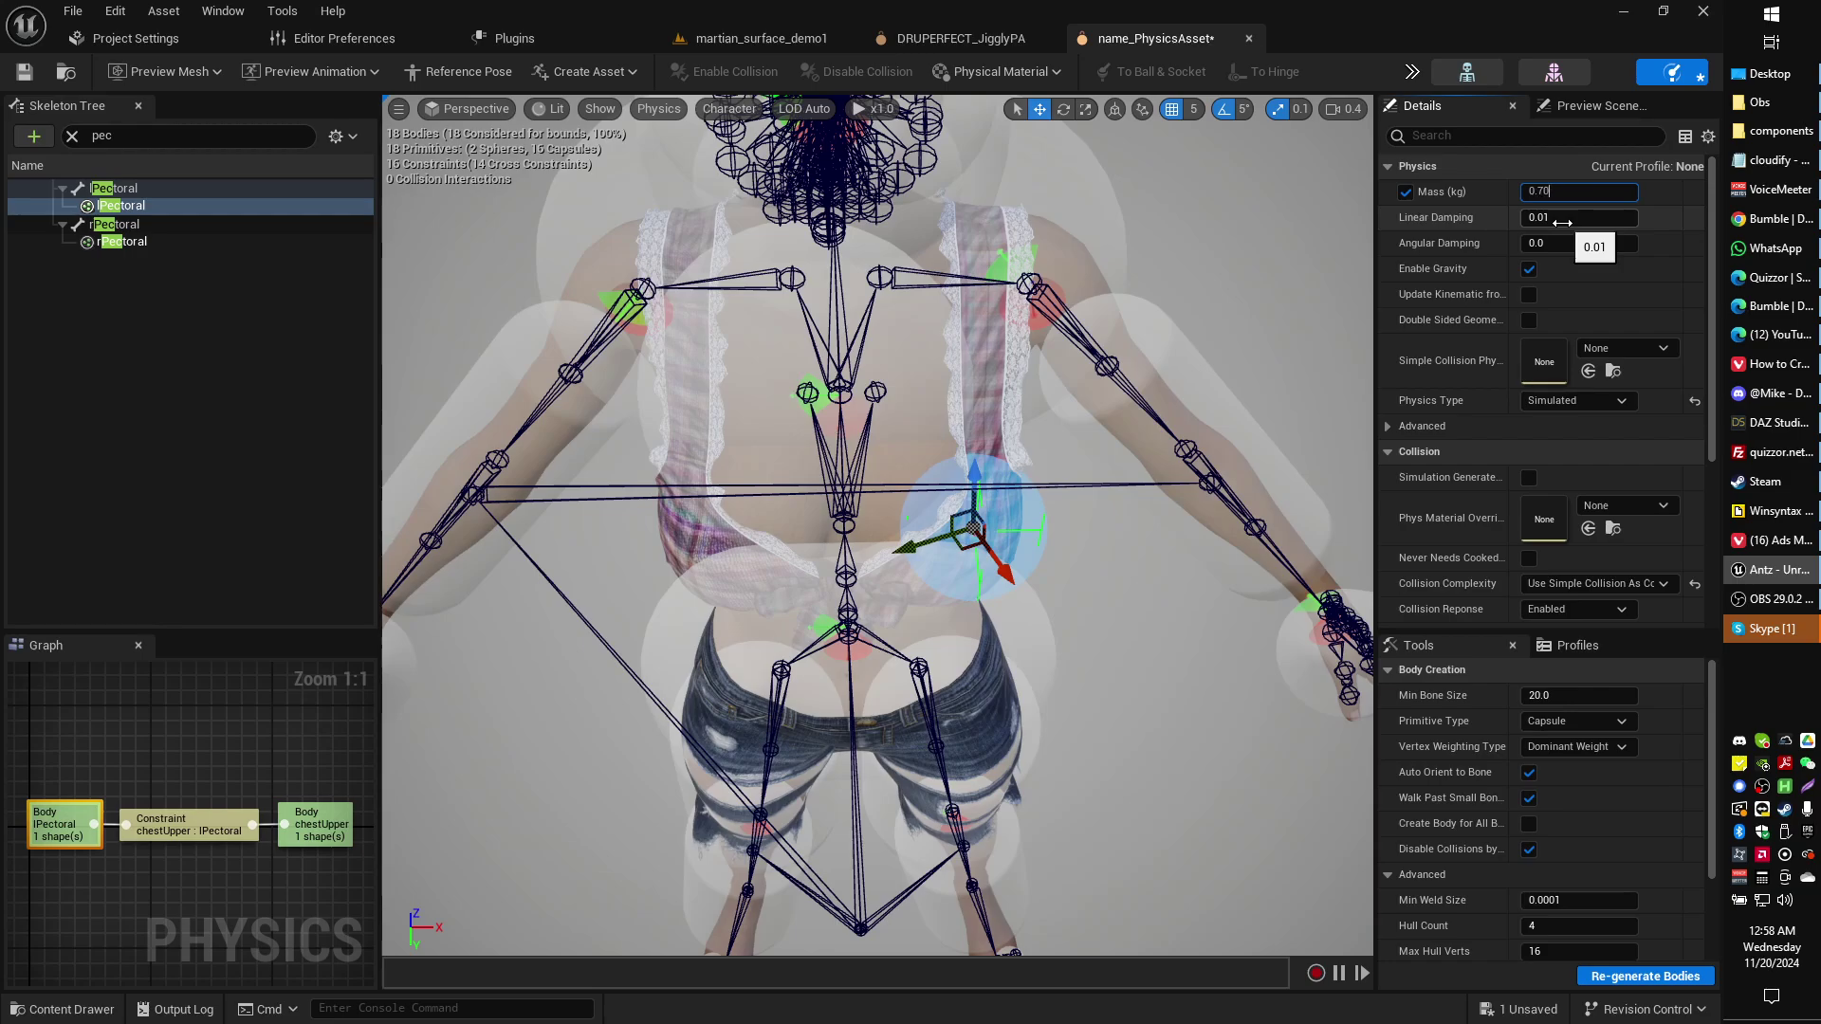
left_click(1401, 197)
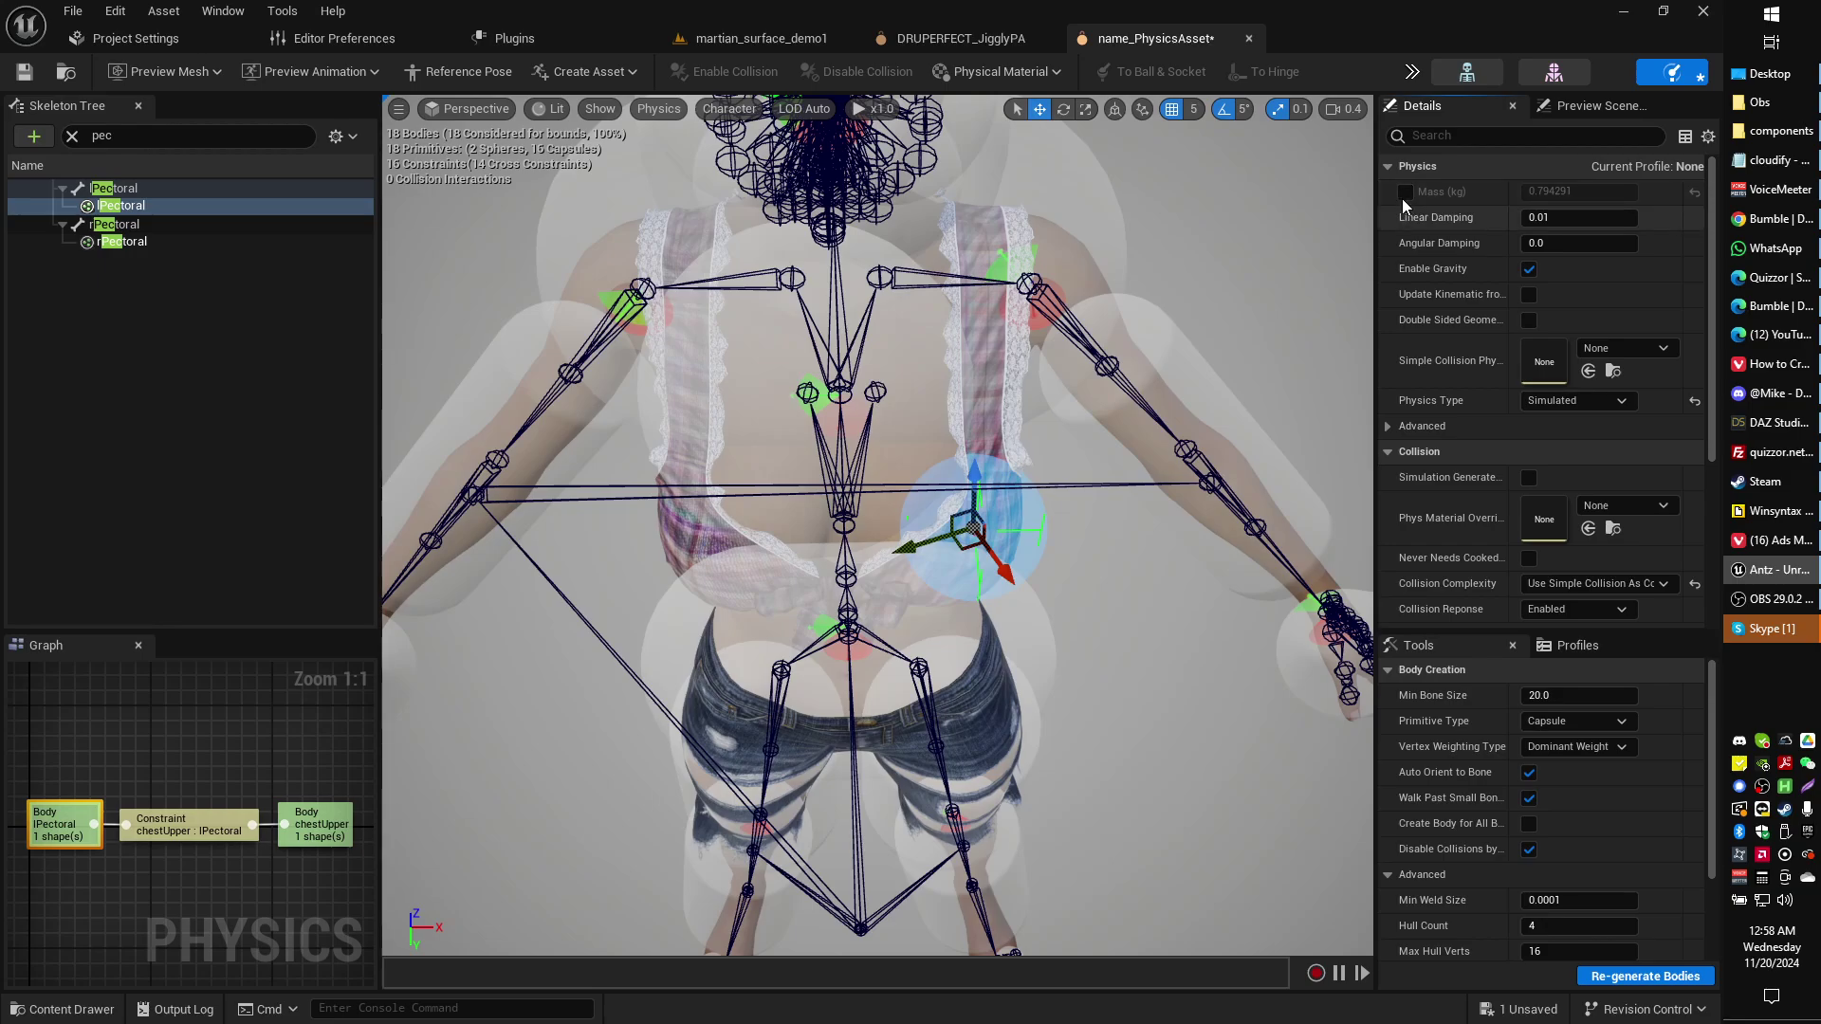
Scale the rPectoral sphere down uniformly to about the size of the lPectoral sphere.
left_click(141, 247)
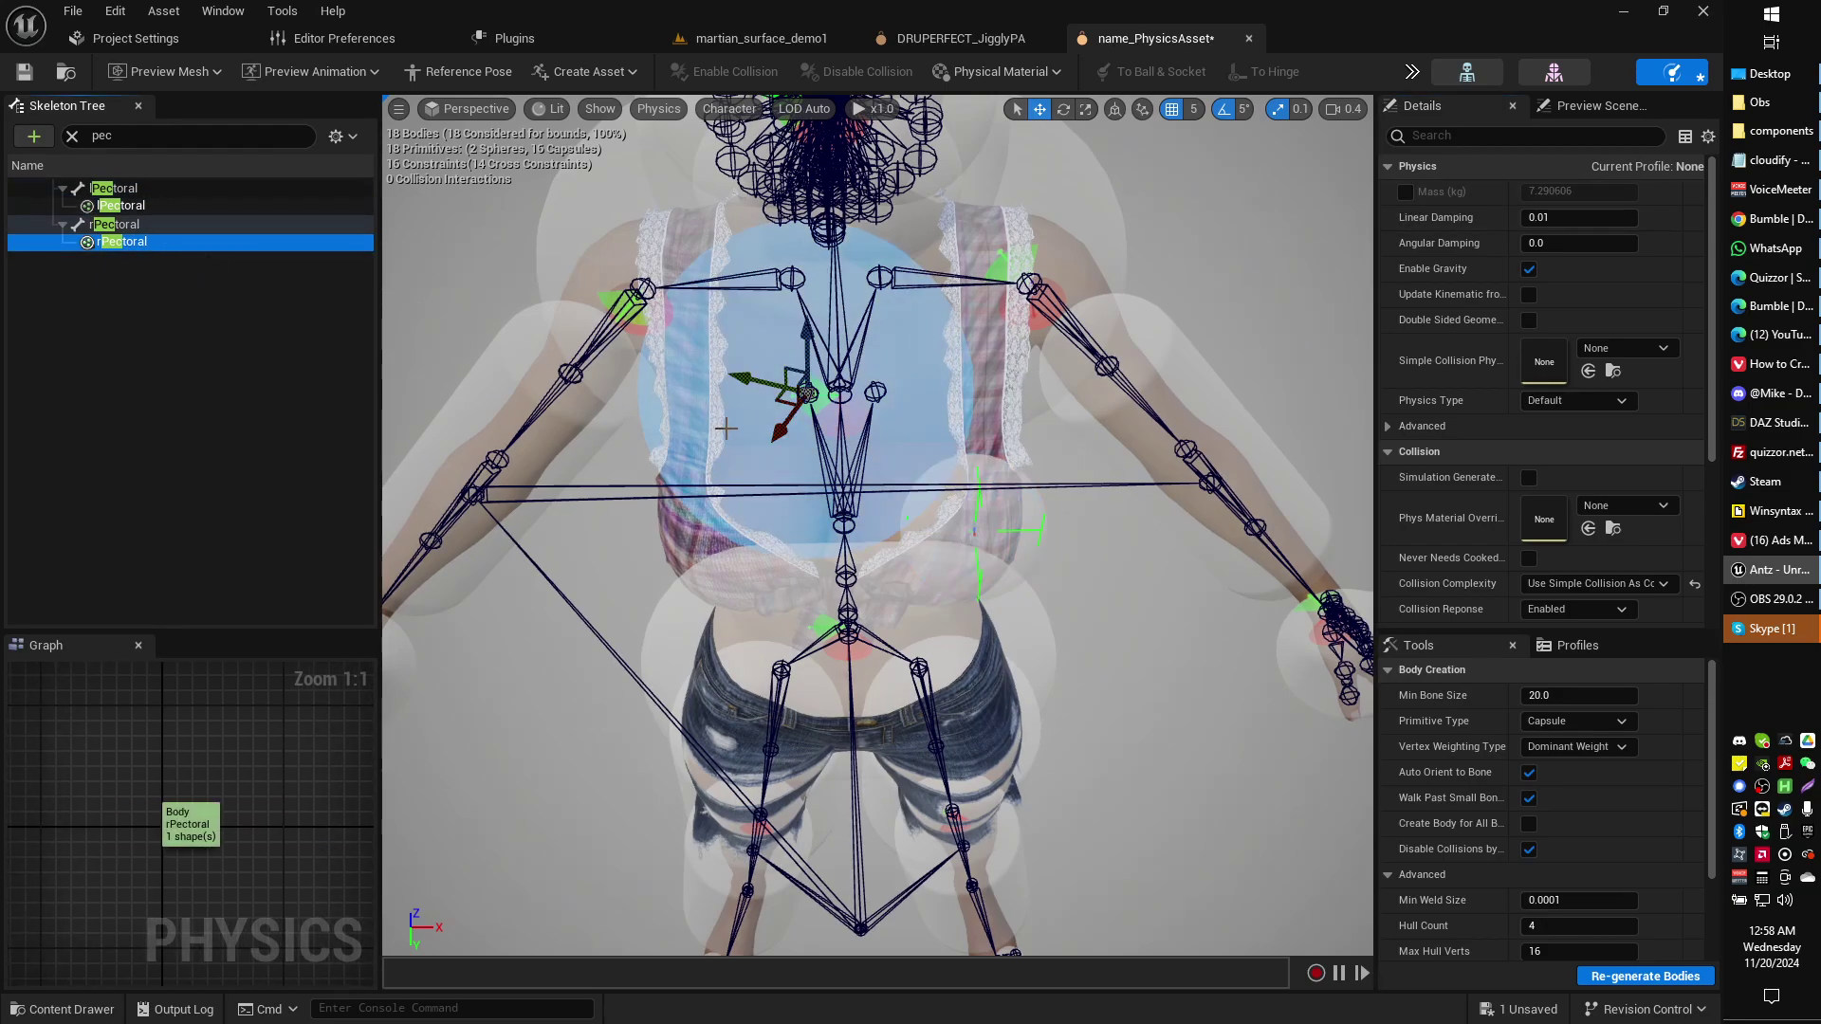
key("e")
key("r")
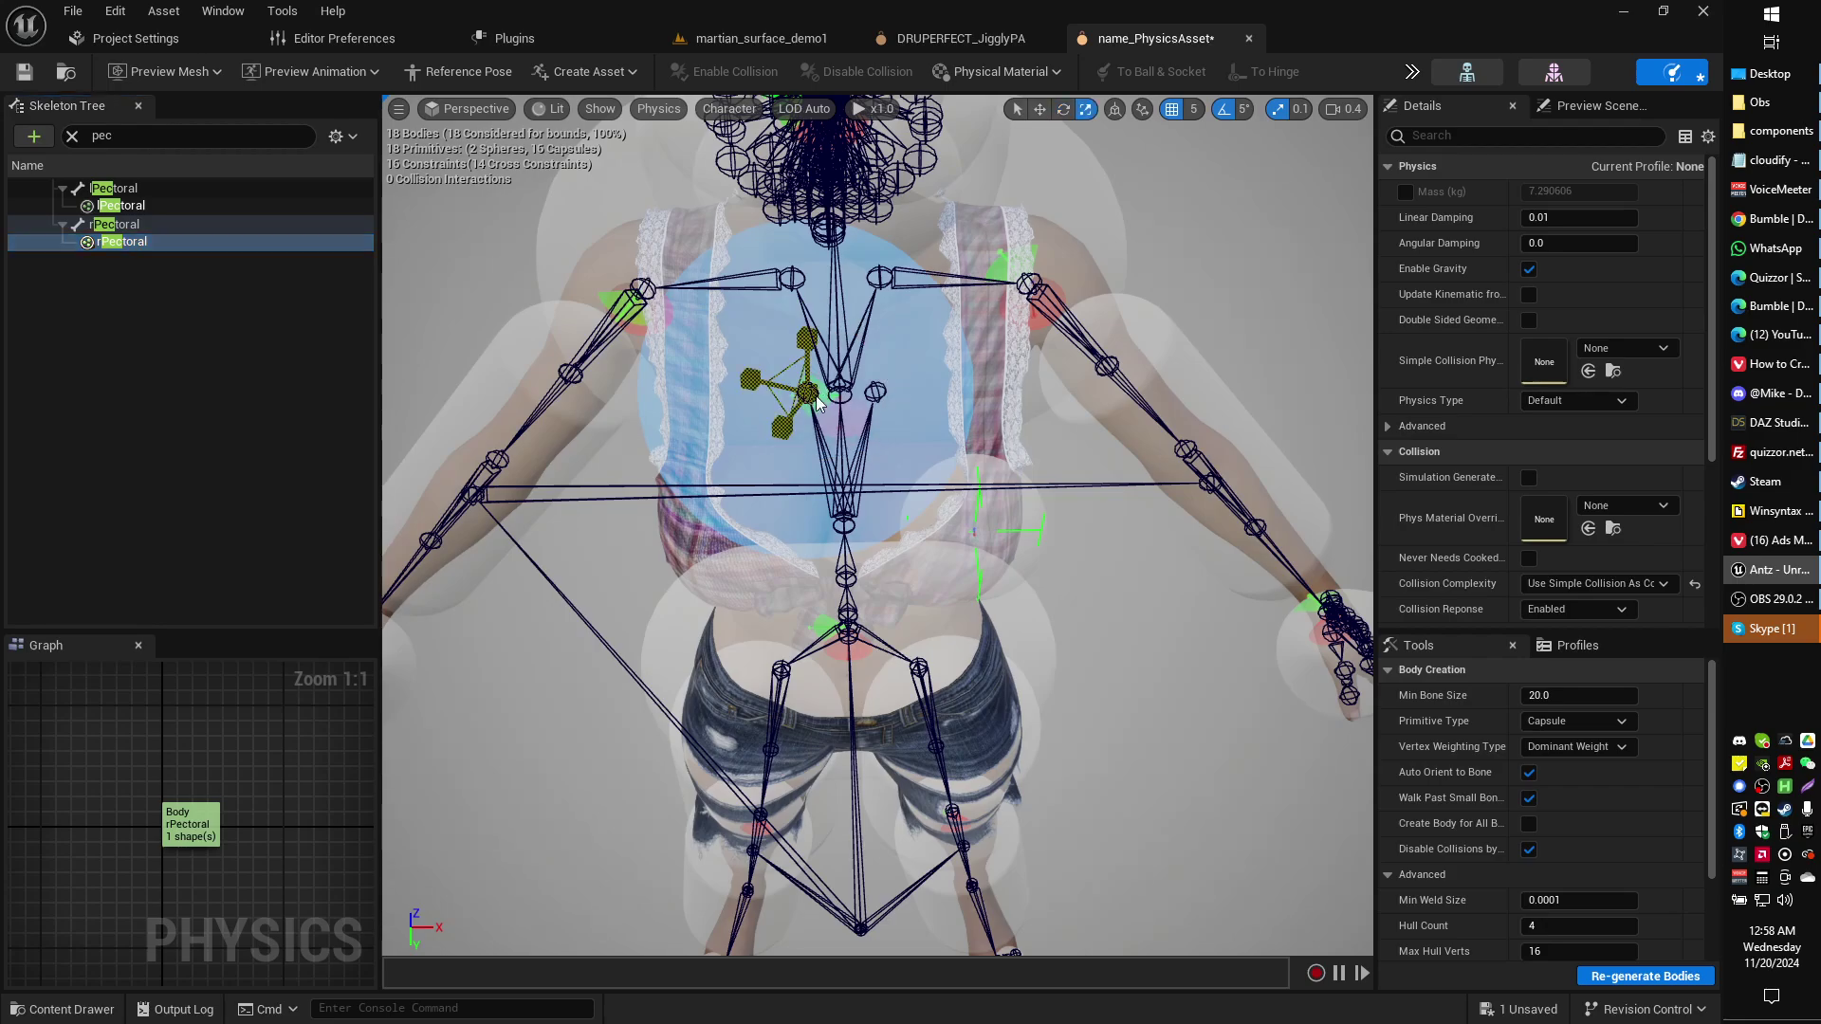
left_click_drag(805, 388, 740, 445)
Move the rPectoral sphere over the character's right breast, level with the lPectoral sphere, and save the asset.
key("w")
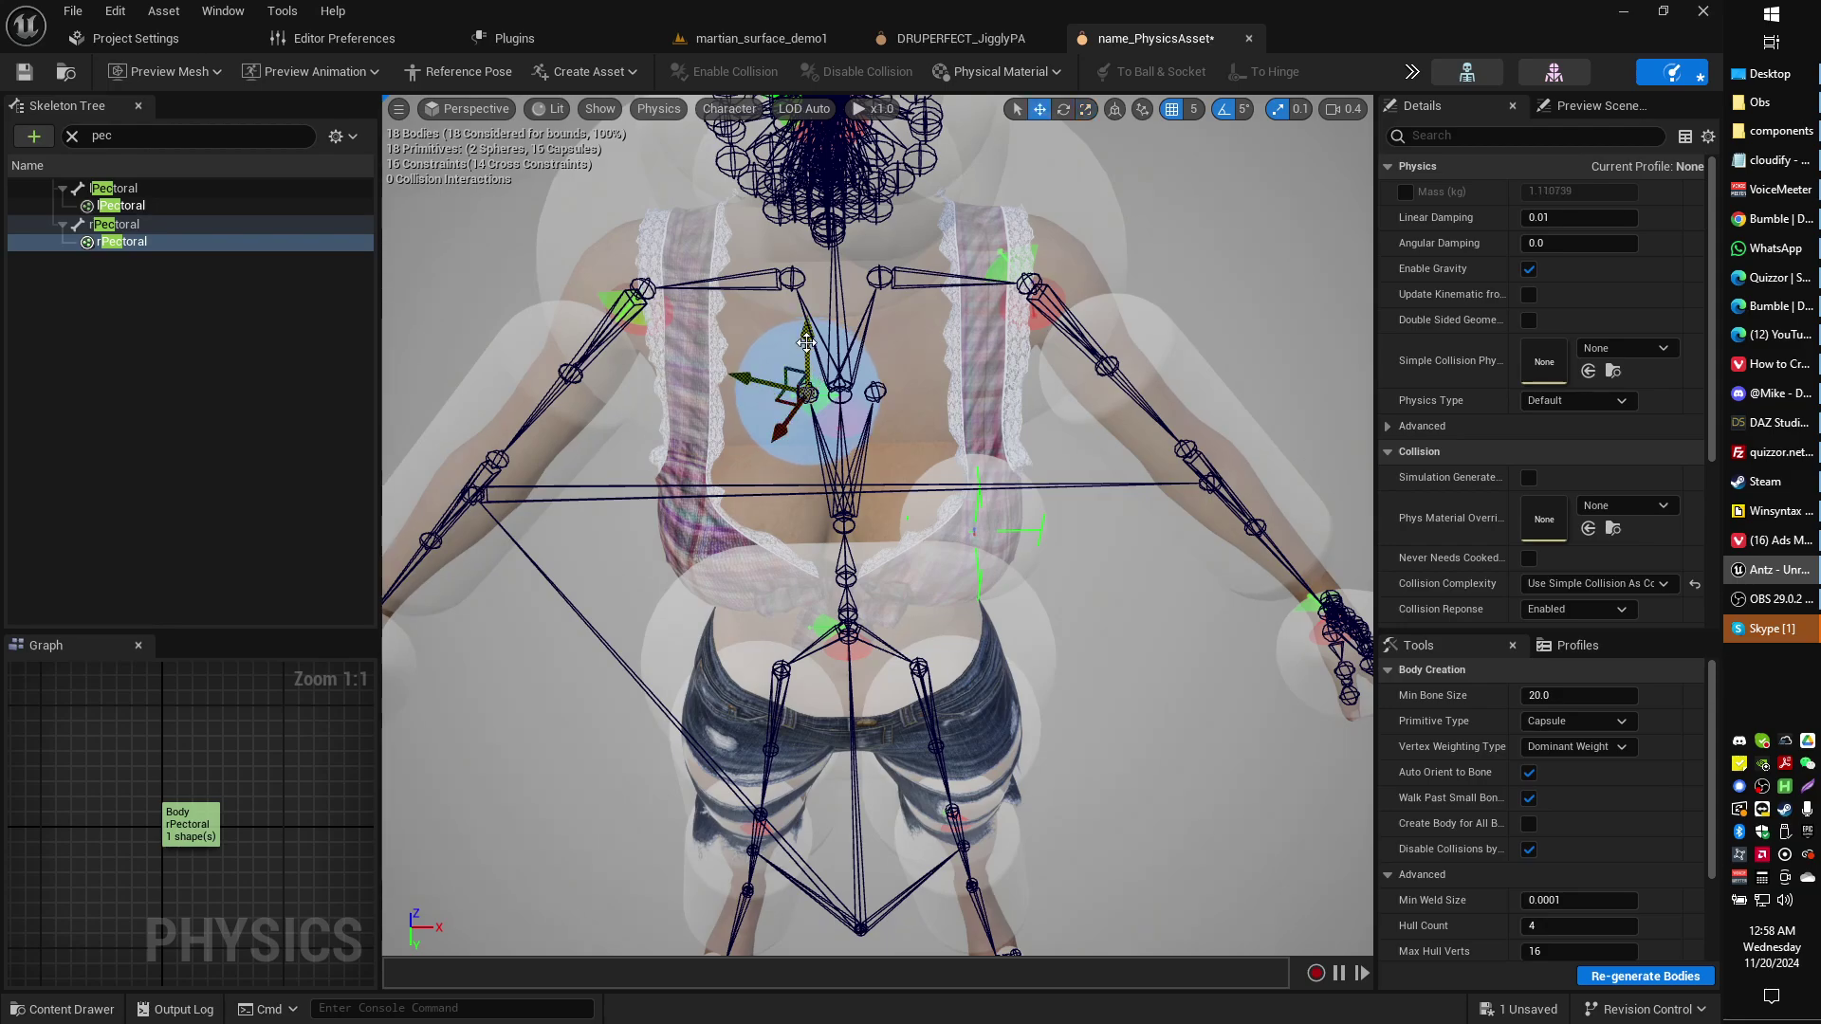
right_click_drag(888, 446, 882, 459)
left_click_drag(814, 367, 761, 470)
right_click_drag(762, 471, 754, 394)
left_click_drag(675, 559, 689, 561)
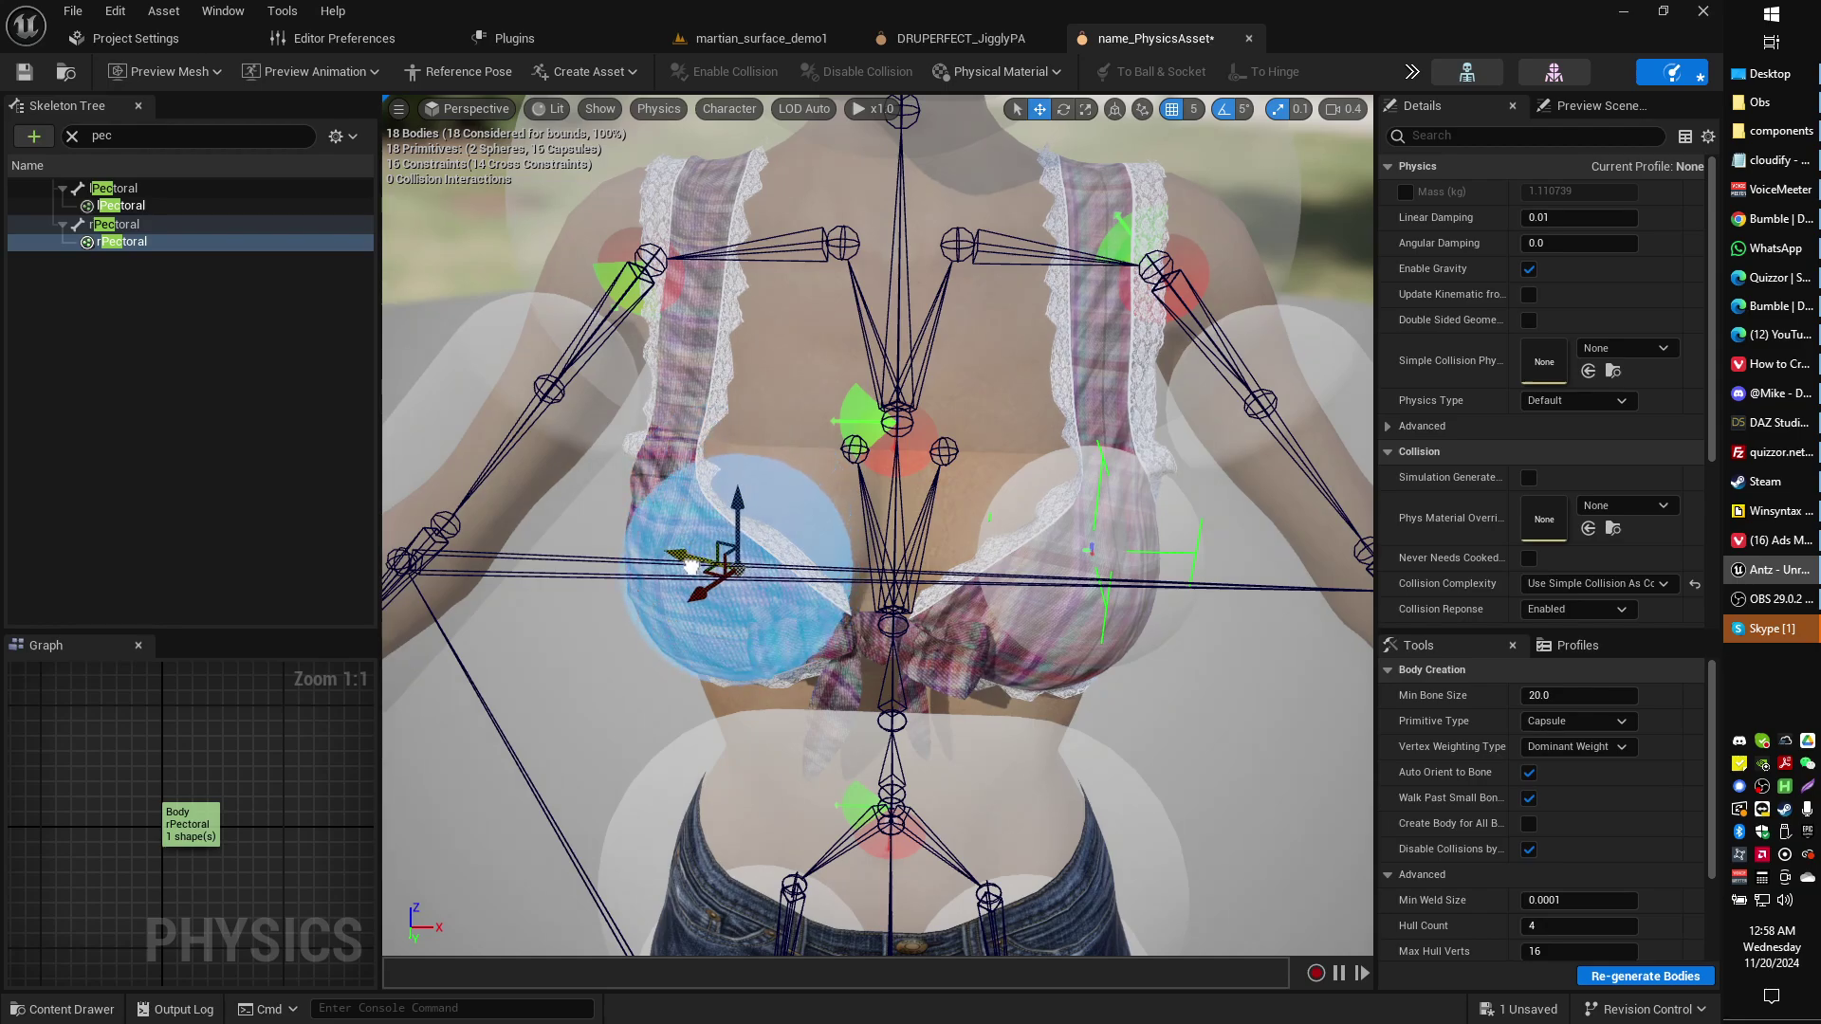
right_click_drag(817, 590, 823, 618)
scroll(818, 590, "down", 3)
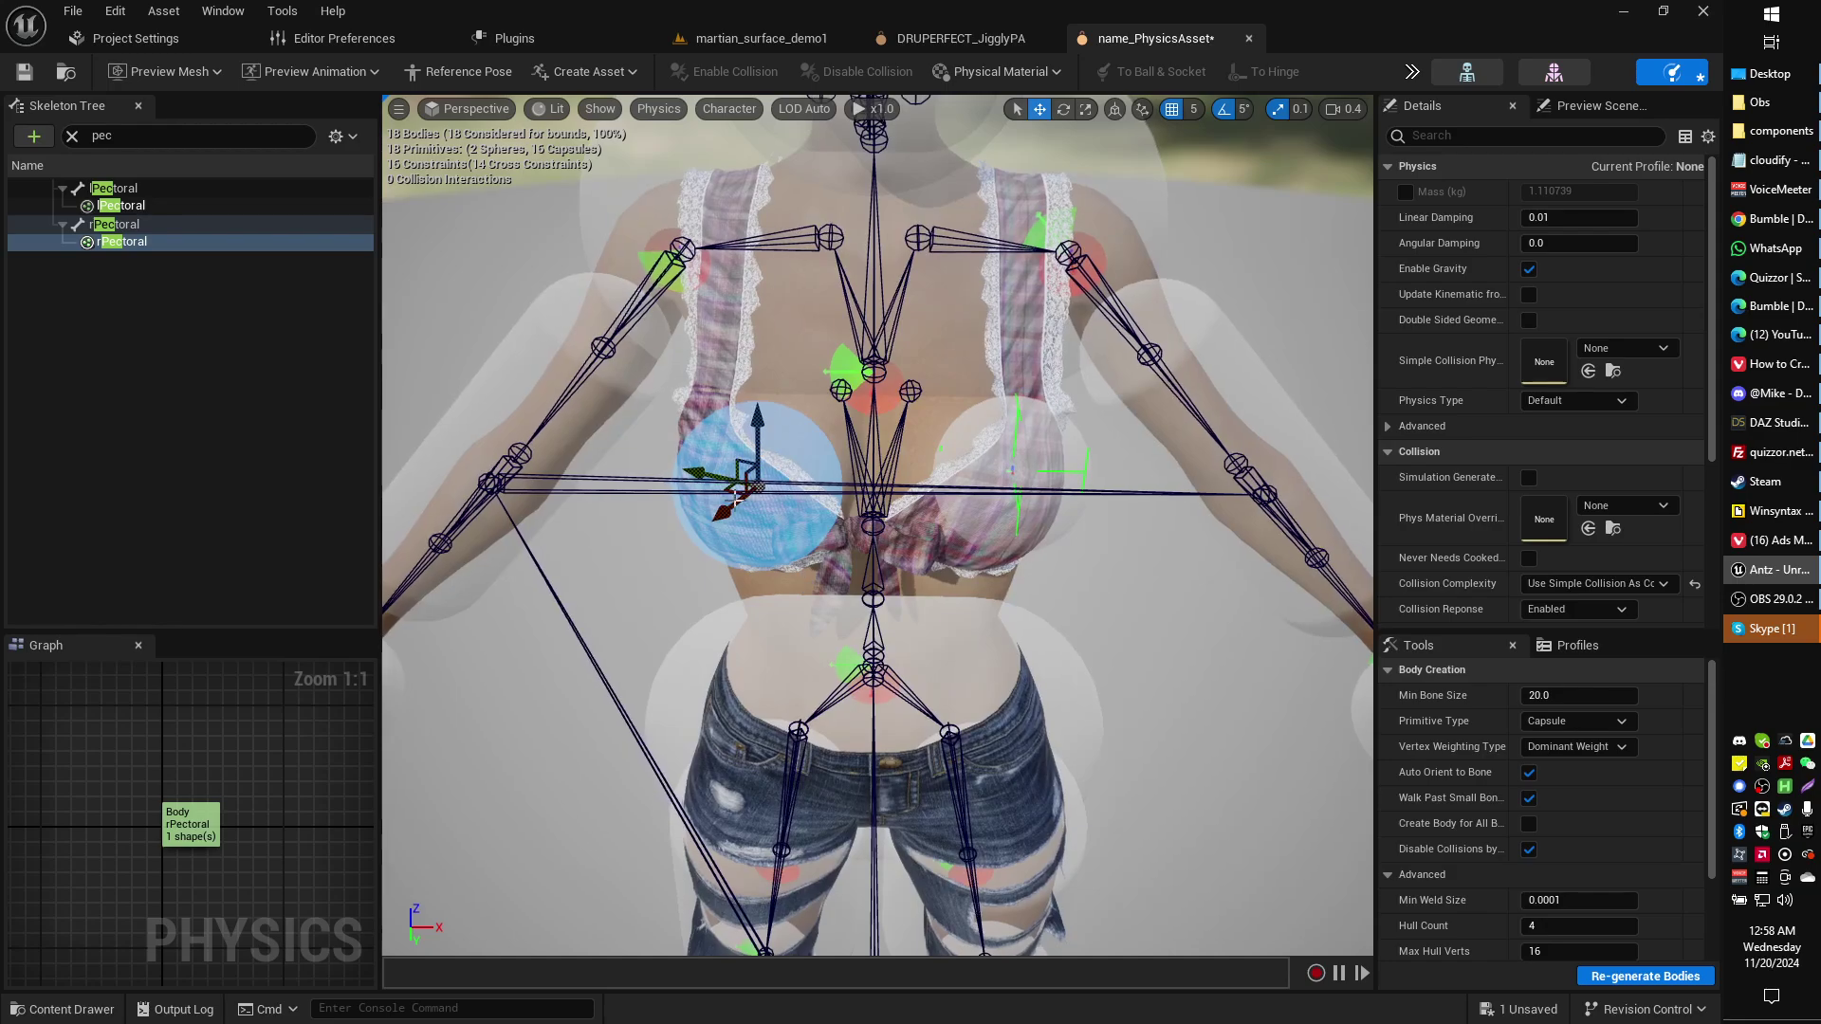
key("e")
key("w")
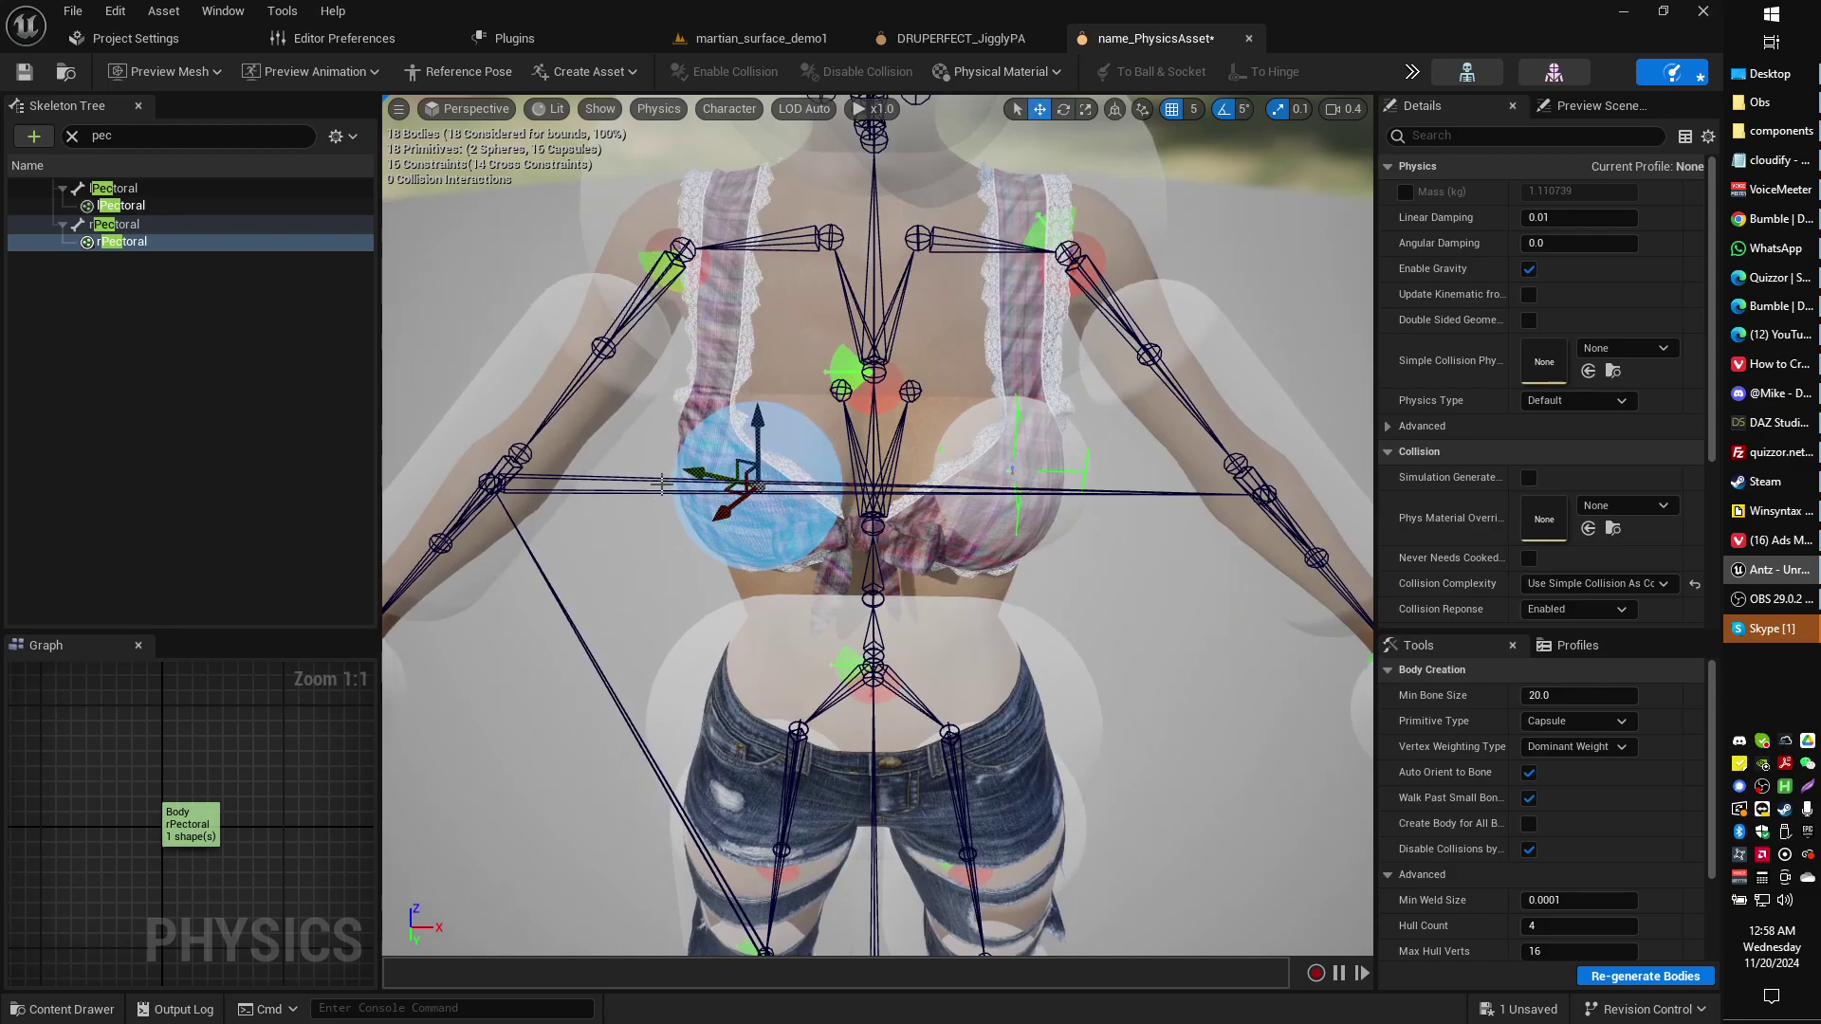
key("ctrl+s")
Create a constraint between the rPectoral body and the chestUpper body.
key("e")
mouse_move(862, 567)
right_mouse_down()
mouse_move(878, 671)
mouse_move(874, 584)
right_mouse_up()
key("w")
key("s")
key("q")
key("w")
right_click_drag(676, 408, 677, 446)
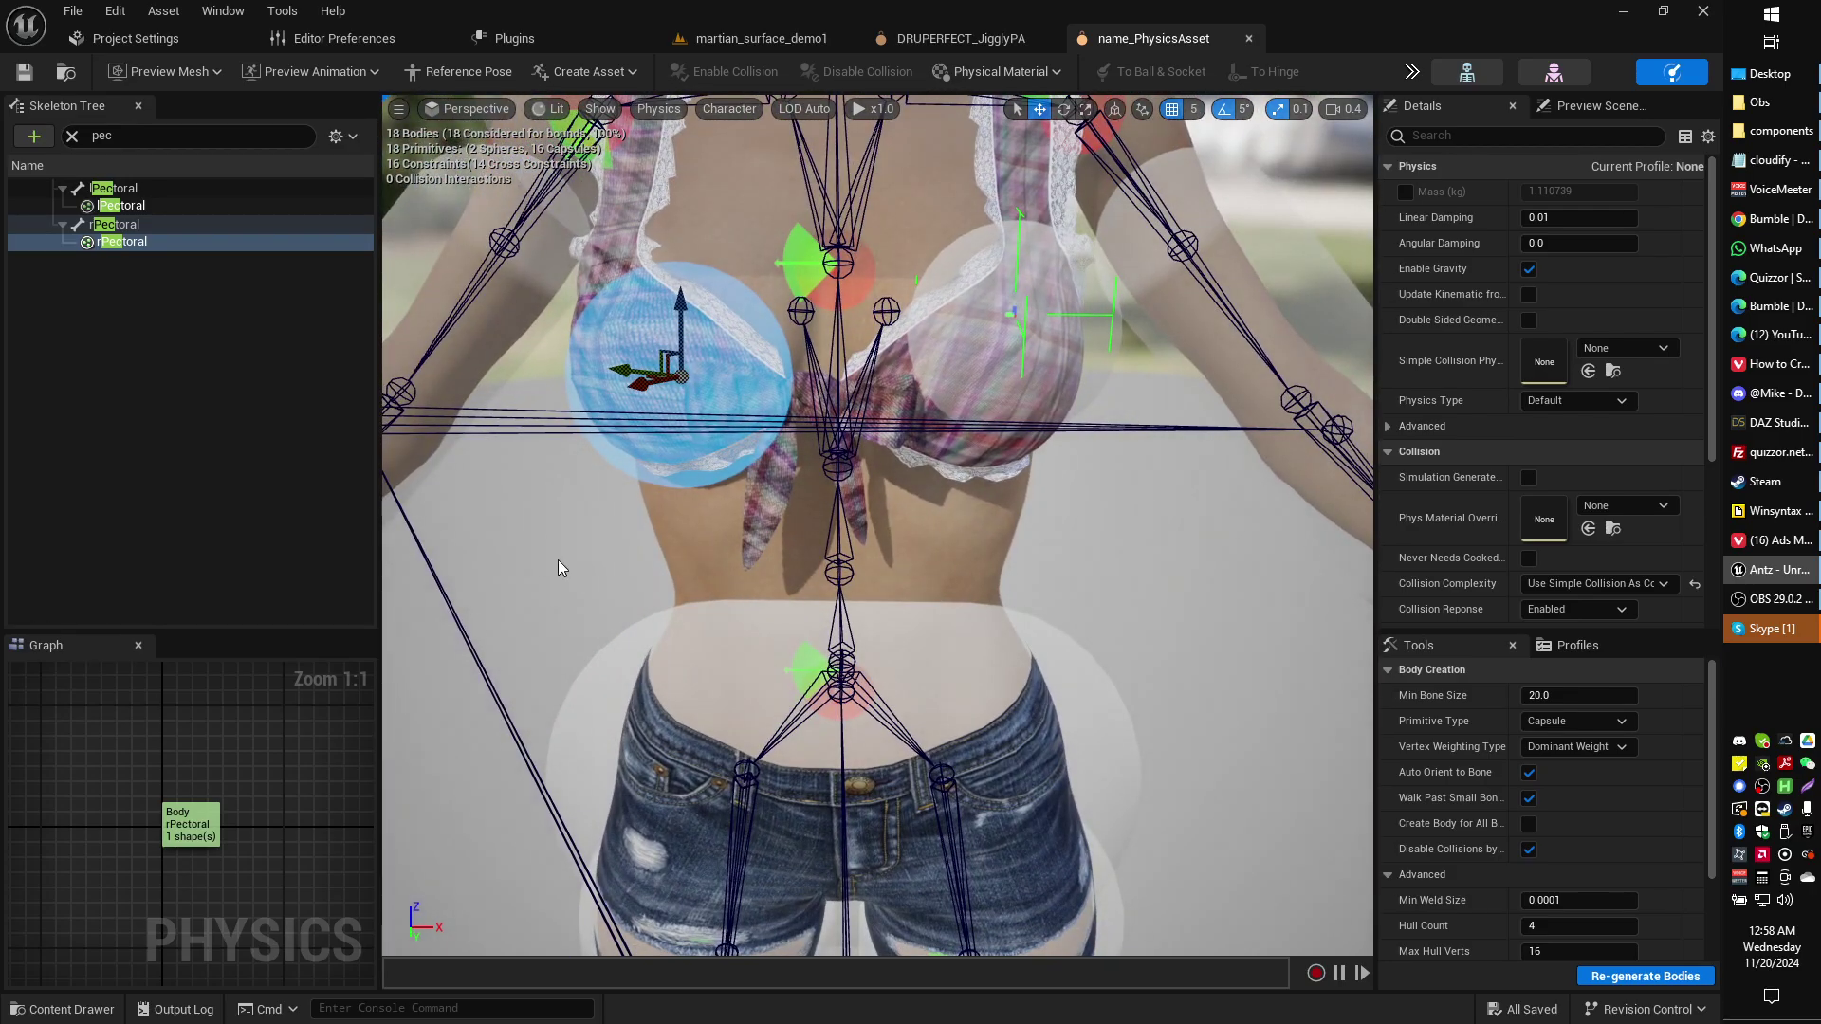
left_click(626, 289)
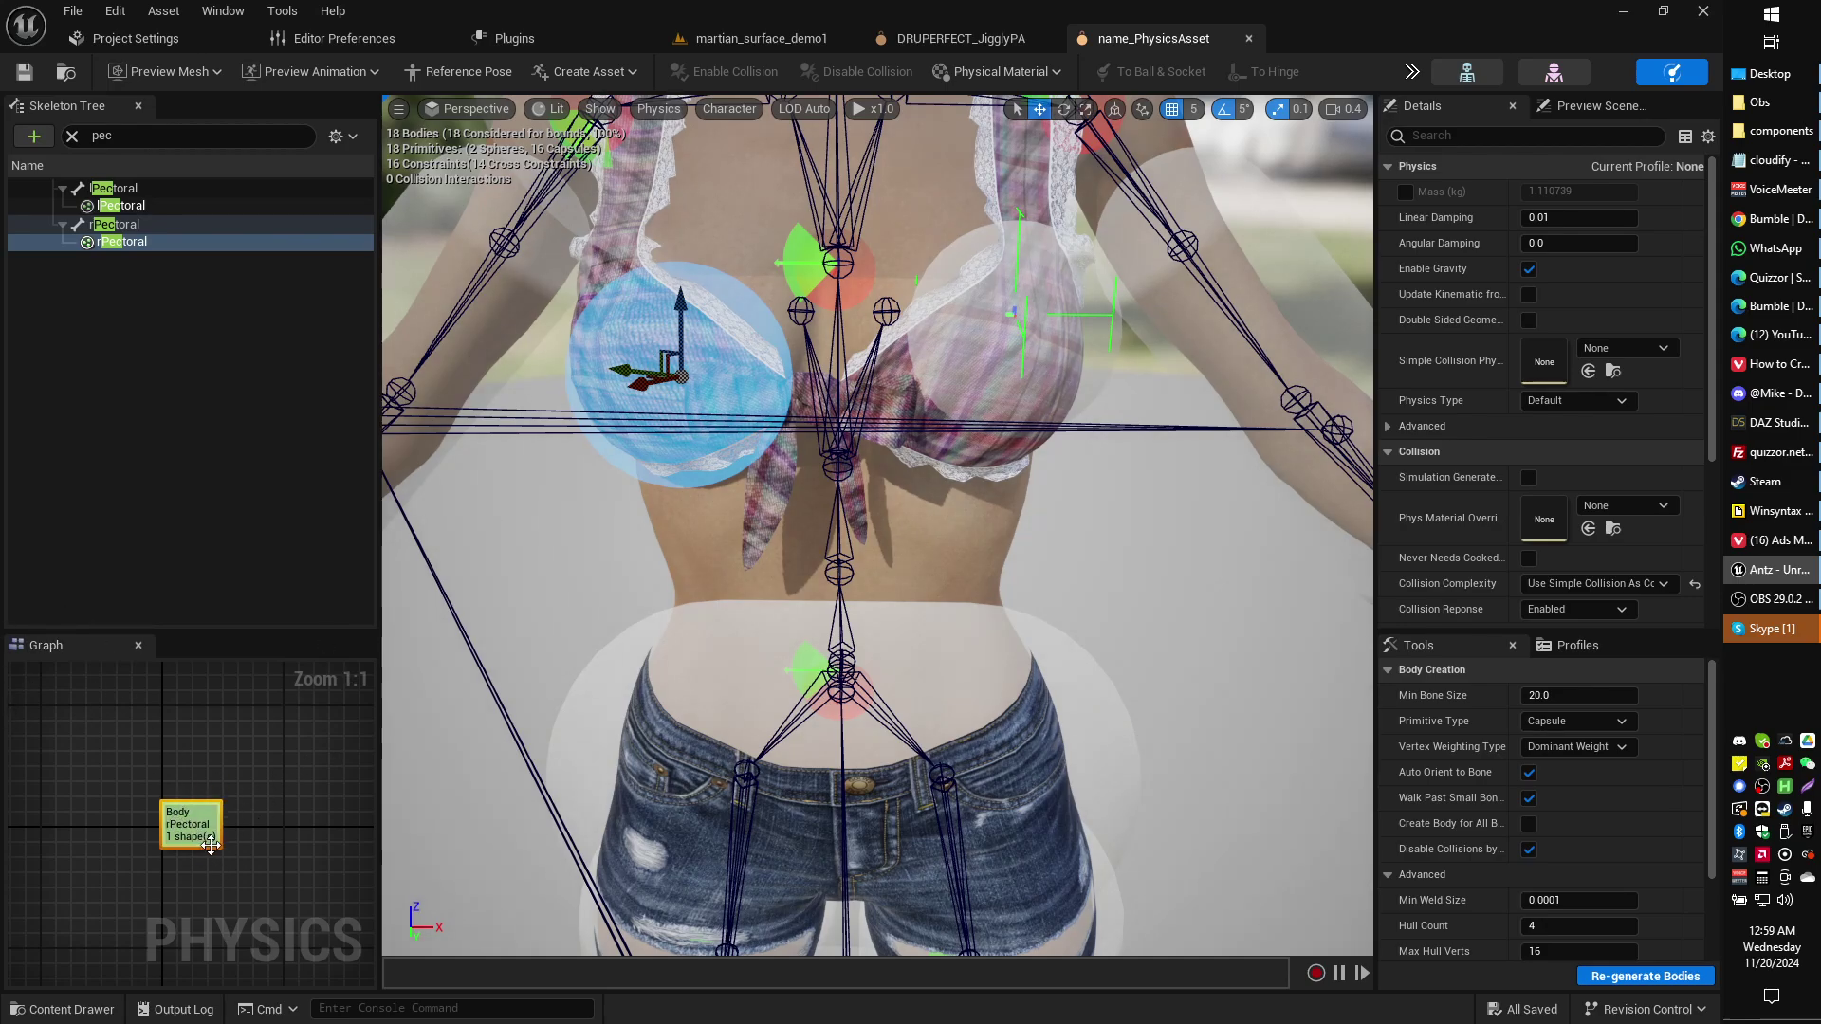
right_click(197, 821)
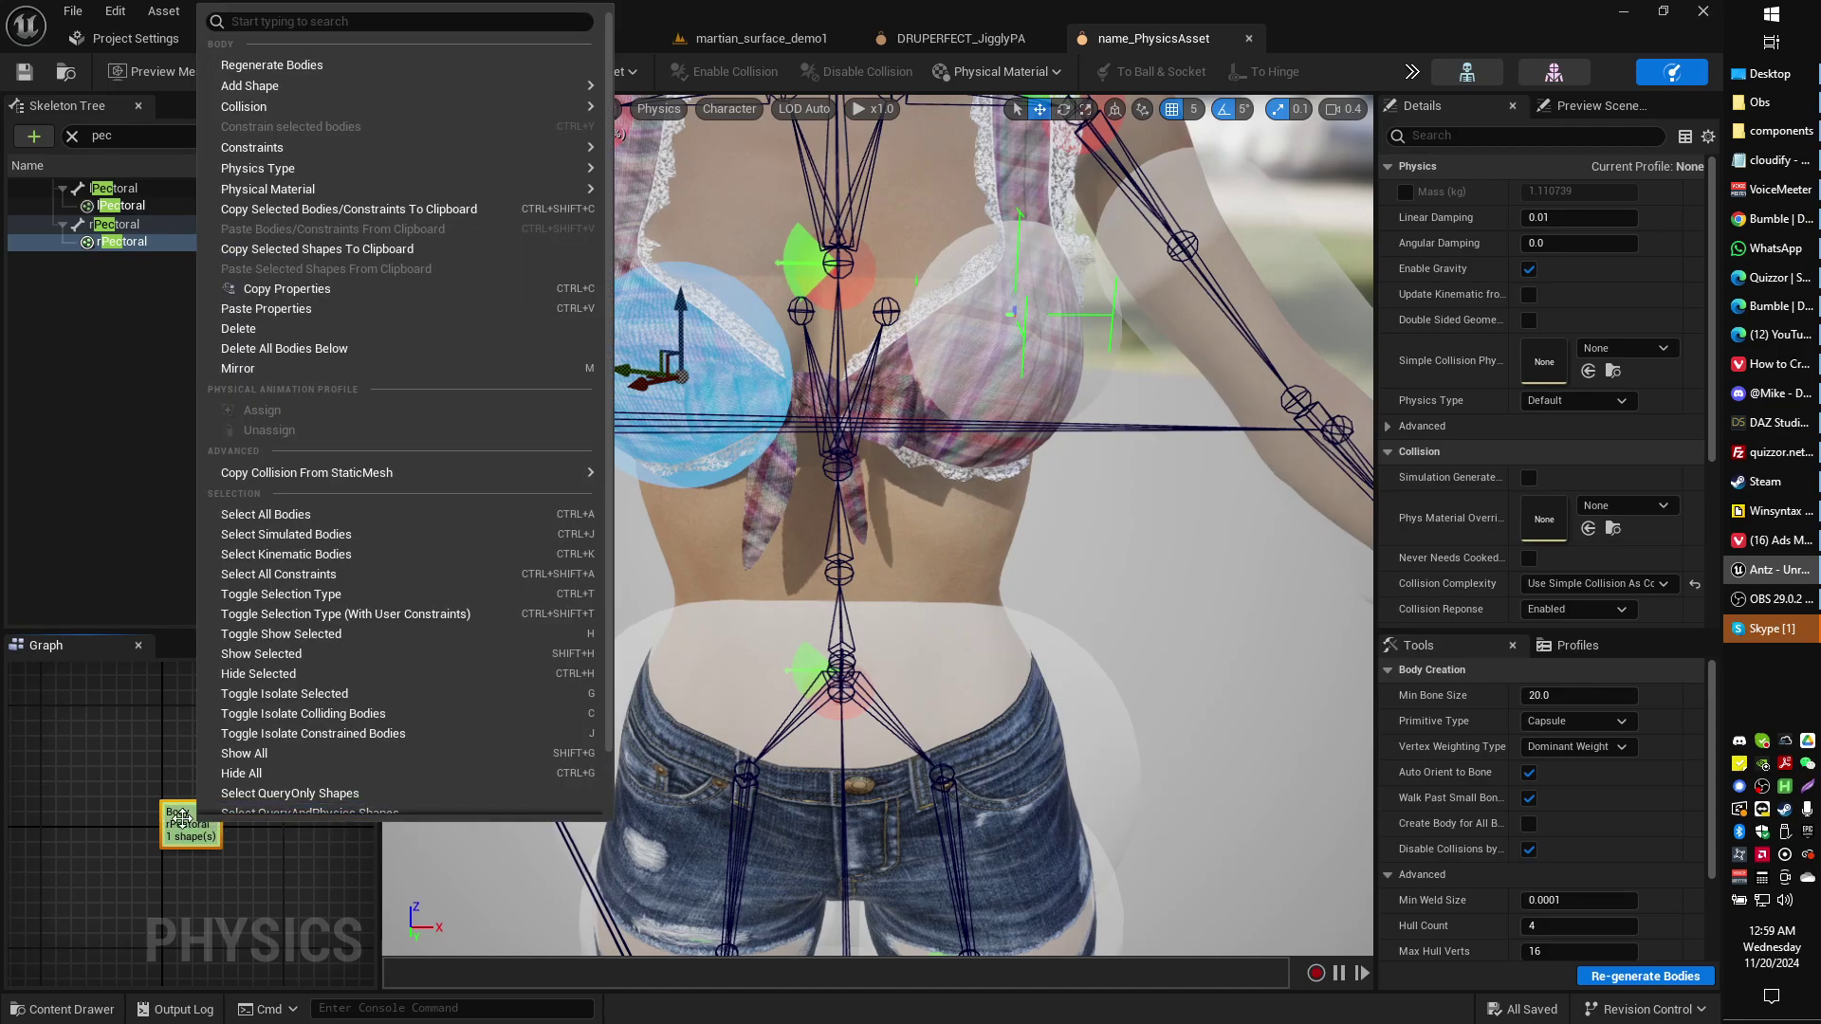
mouse_move(320, 149)
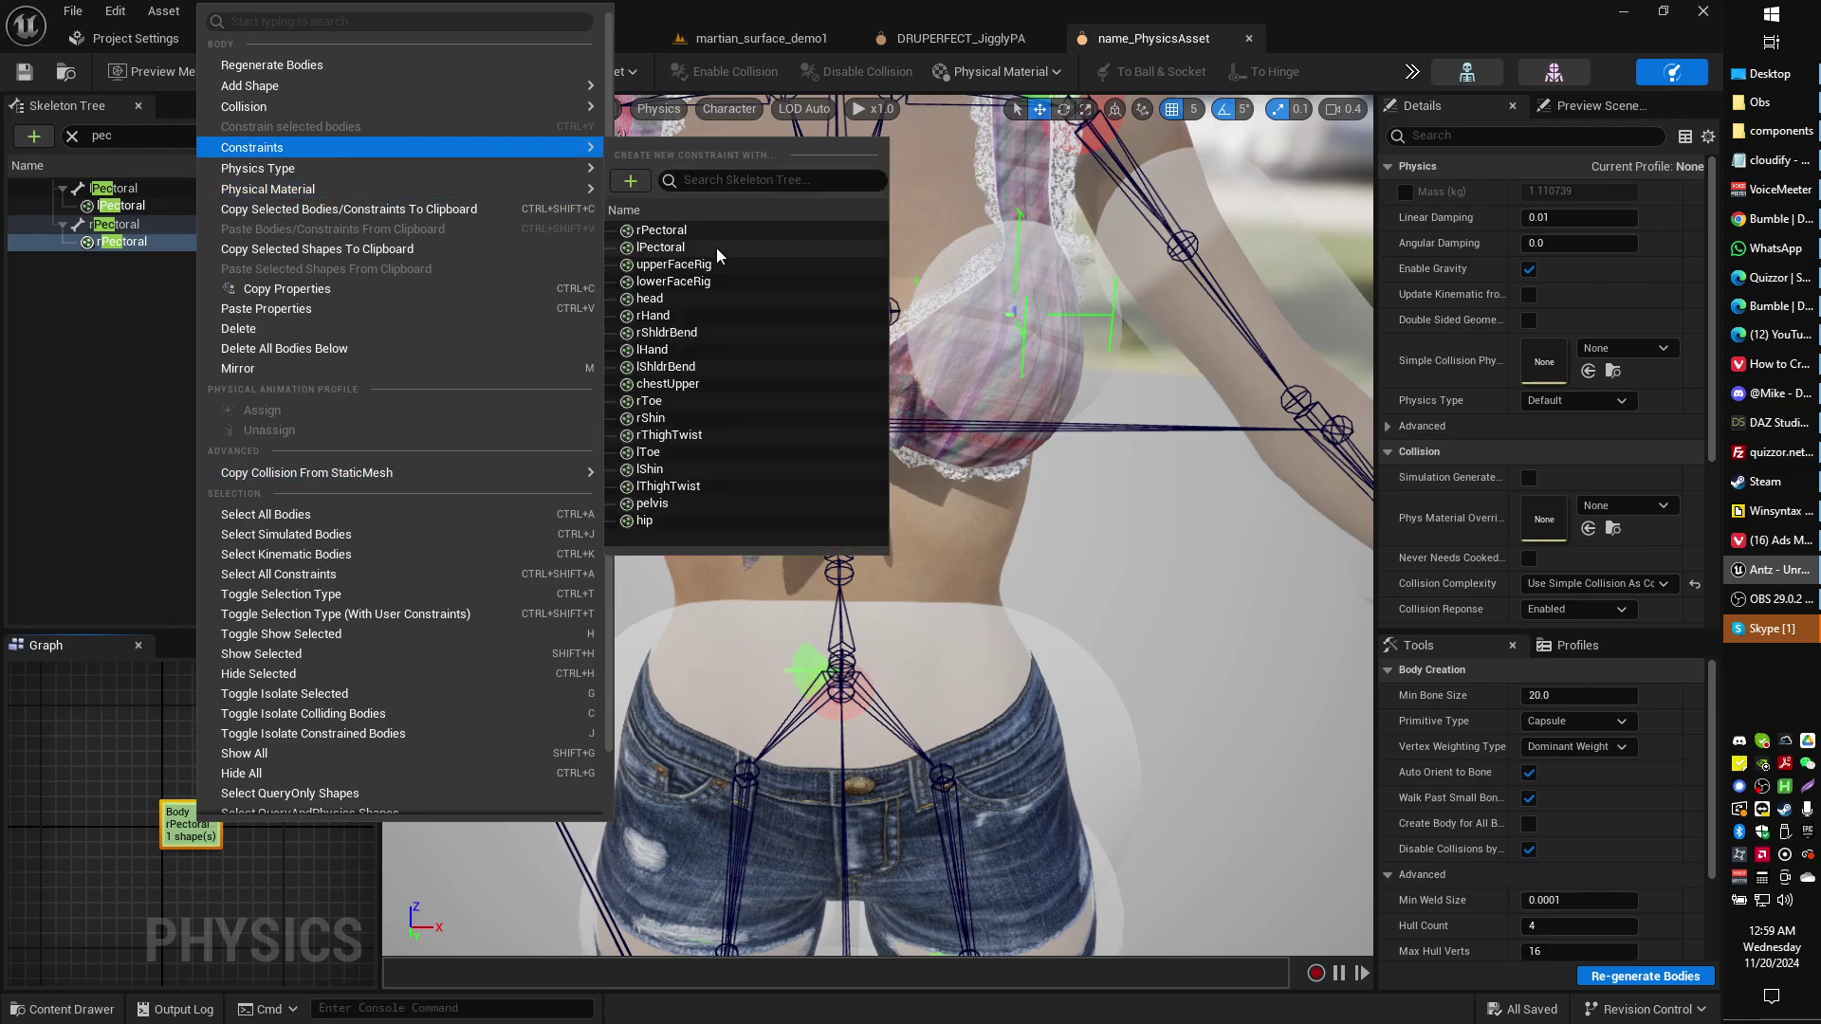
mouse_move(398, 168)
mouse_move(531, 147)
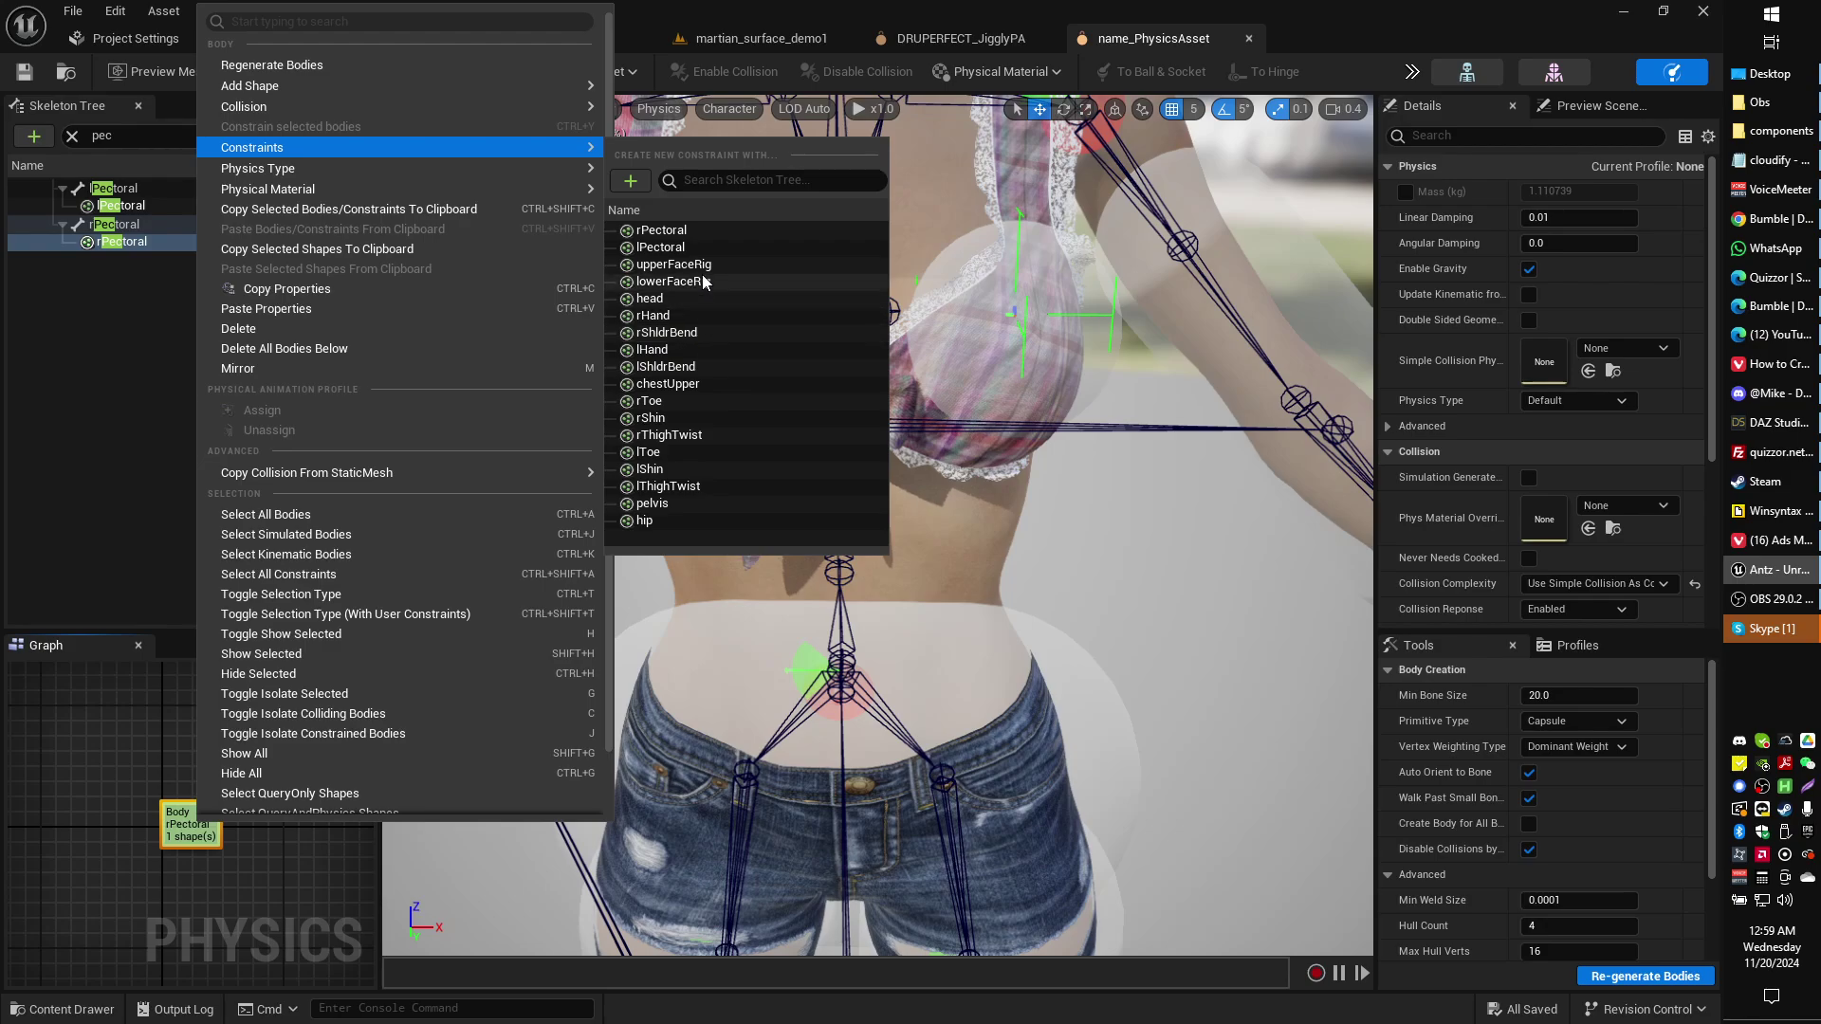
left_click(707, 389)
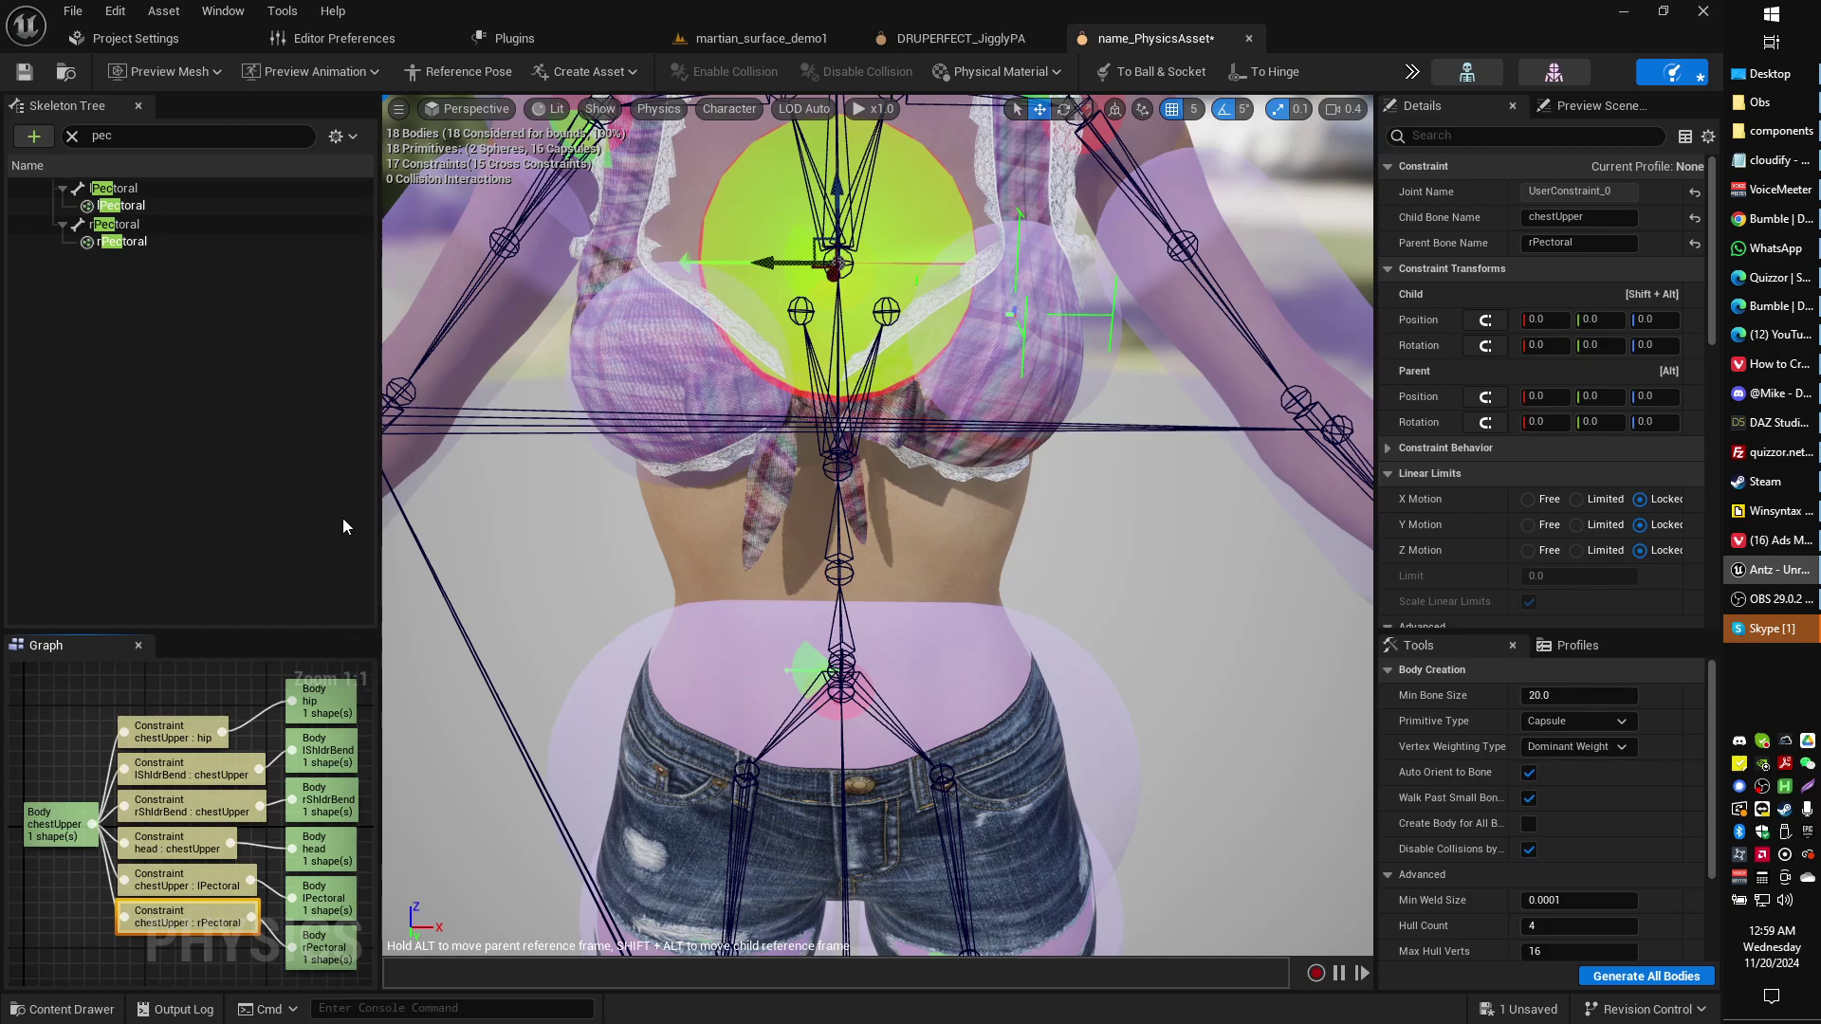
Move the chestUpper–rPectoral constraint onto the right pectoral sphere, at position 15, 10, 0.
mouse_move(1002, 463)
right_mouse_down()
mouse_move(991, 512)
mouse_move(983, 472)
right_mouse_up()
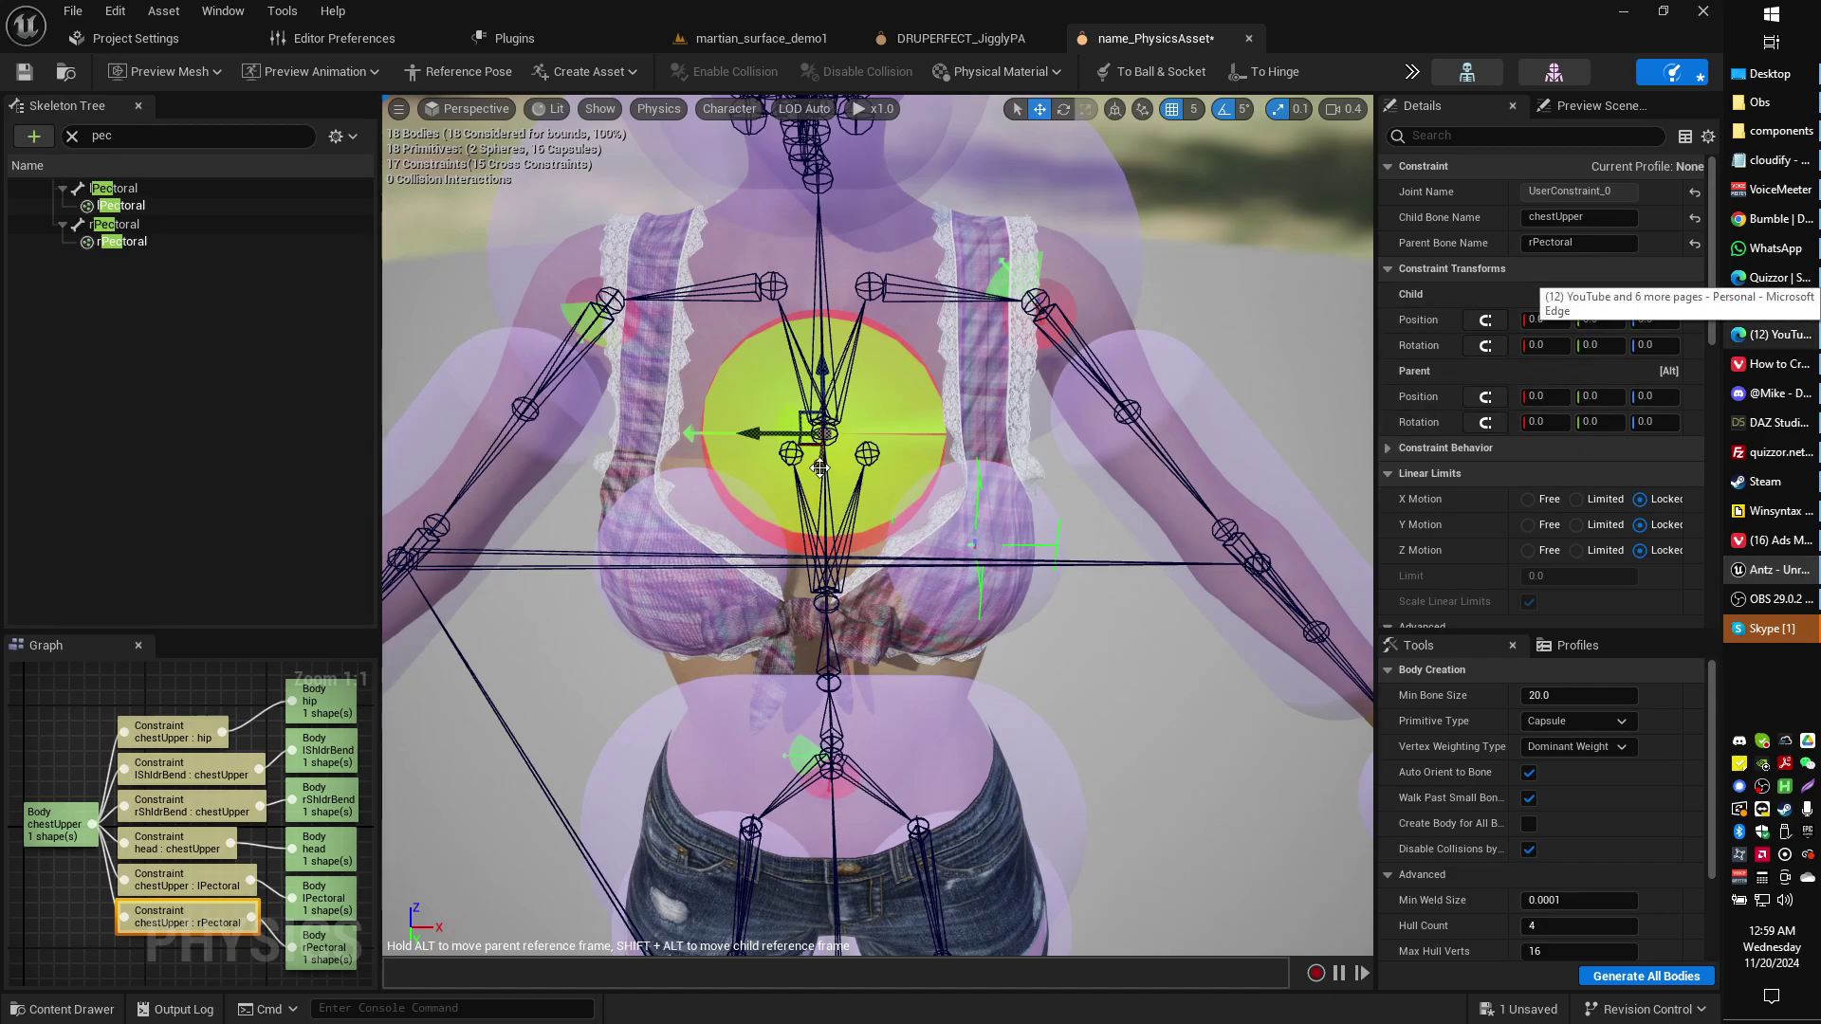
mouse_move(820, 467)
left_mouse_down()
mouse_move(819, 597)
mouse_move(822, 469)
left_mouse_up()
left_click_drag(753, 543, 588, 542)
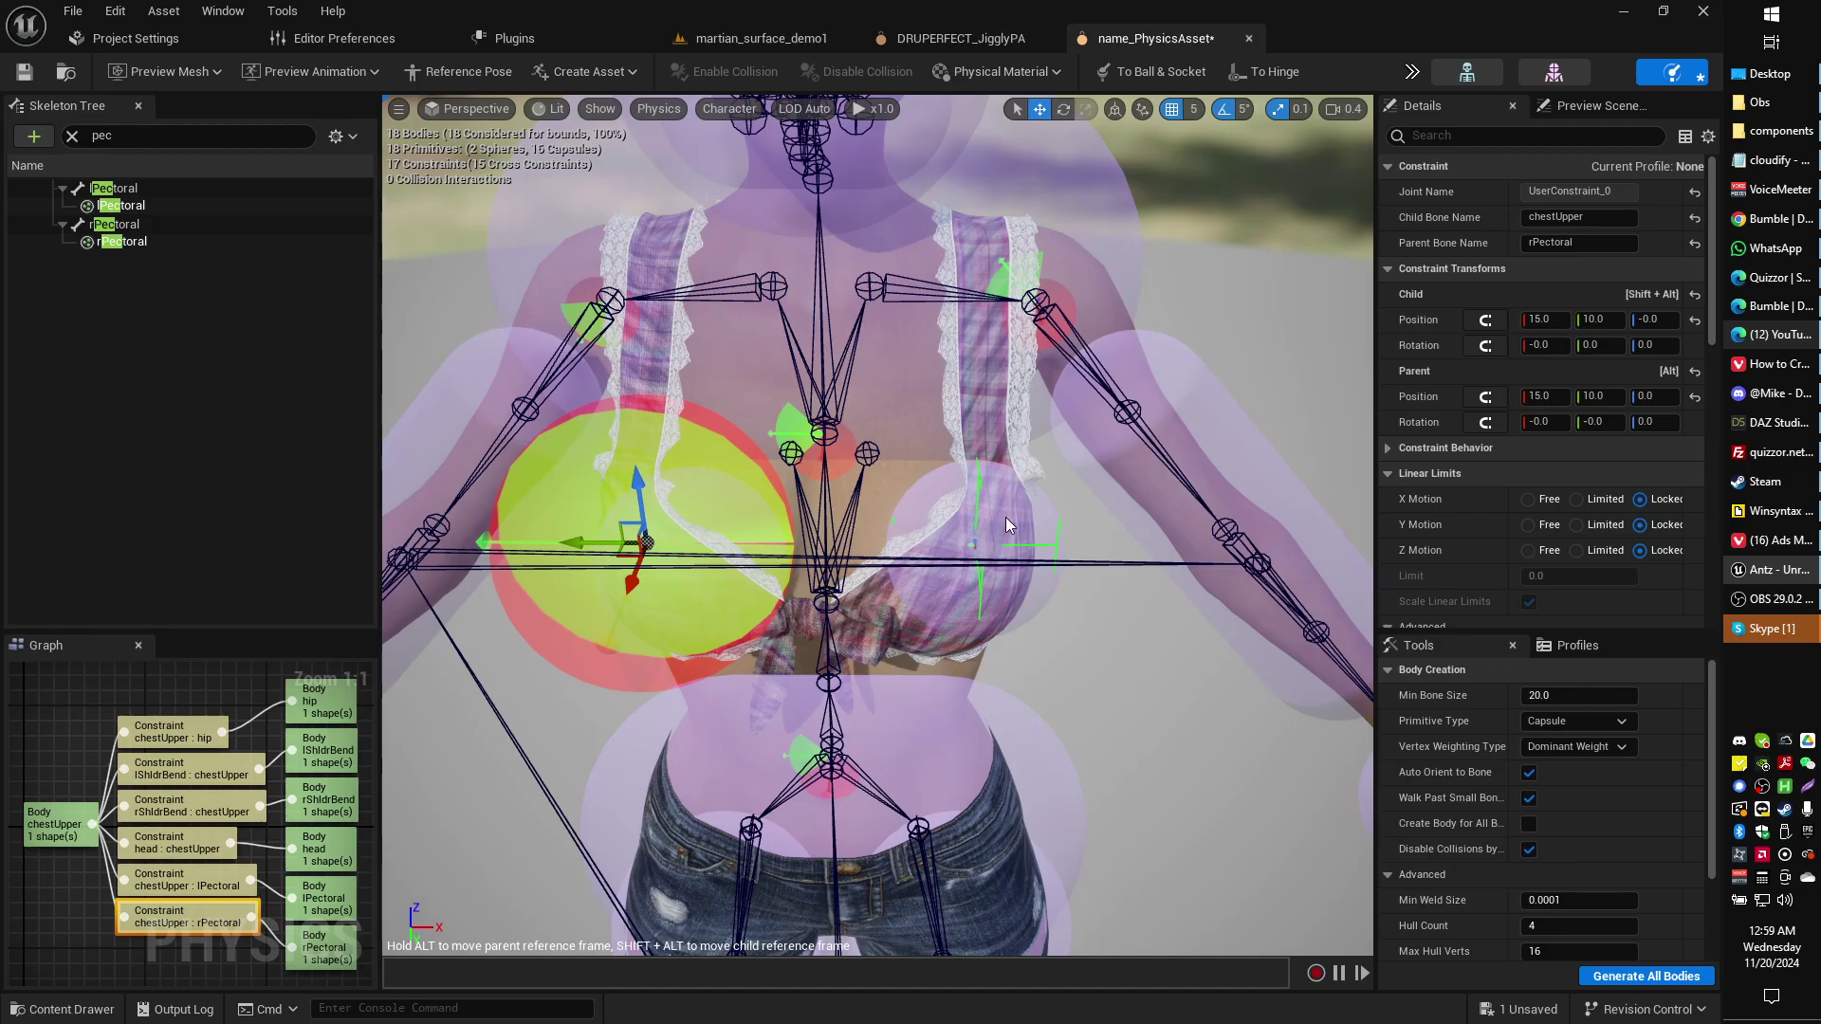
mouse_move(882, 531)
right_mouse_down()
mouse_move(891, 701)
mouse_move(858, 607)
mouse_move(934, 484)
mouse_move(905, 588)
mouse_move(889, 510)
mouse_move(864, 525)
right_mouse_up()
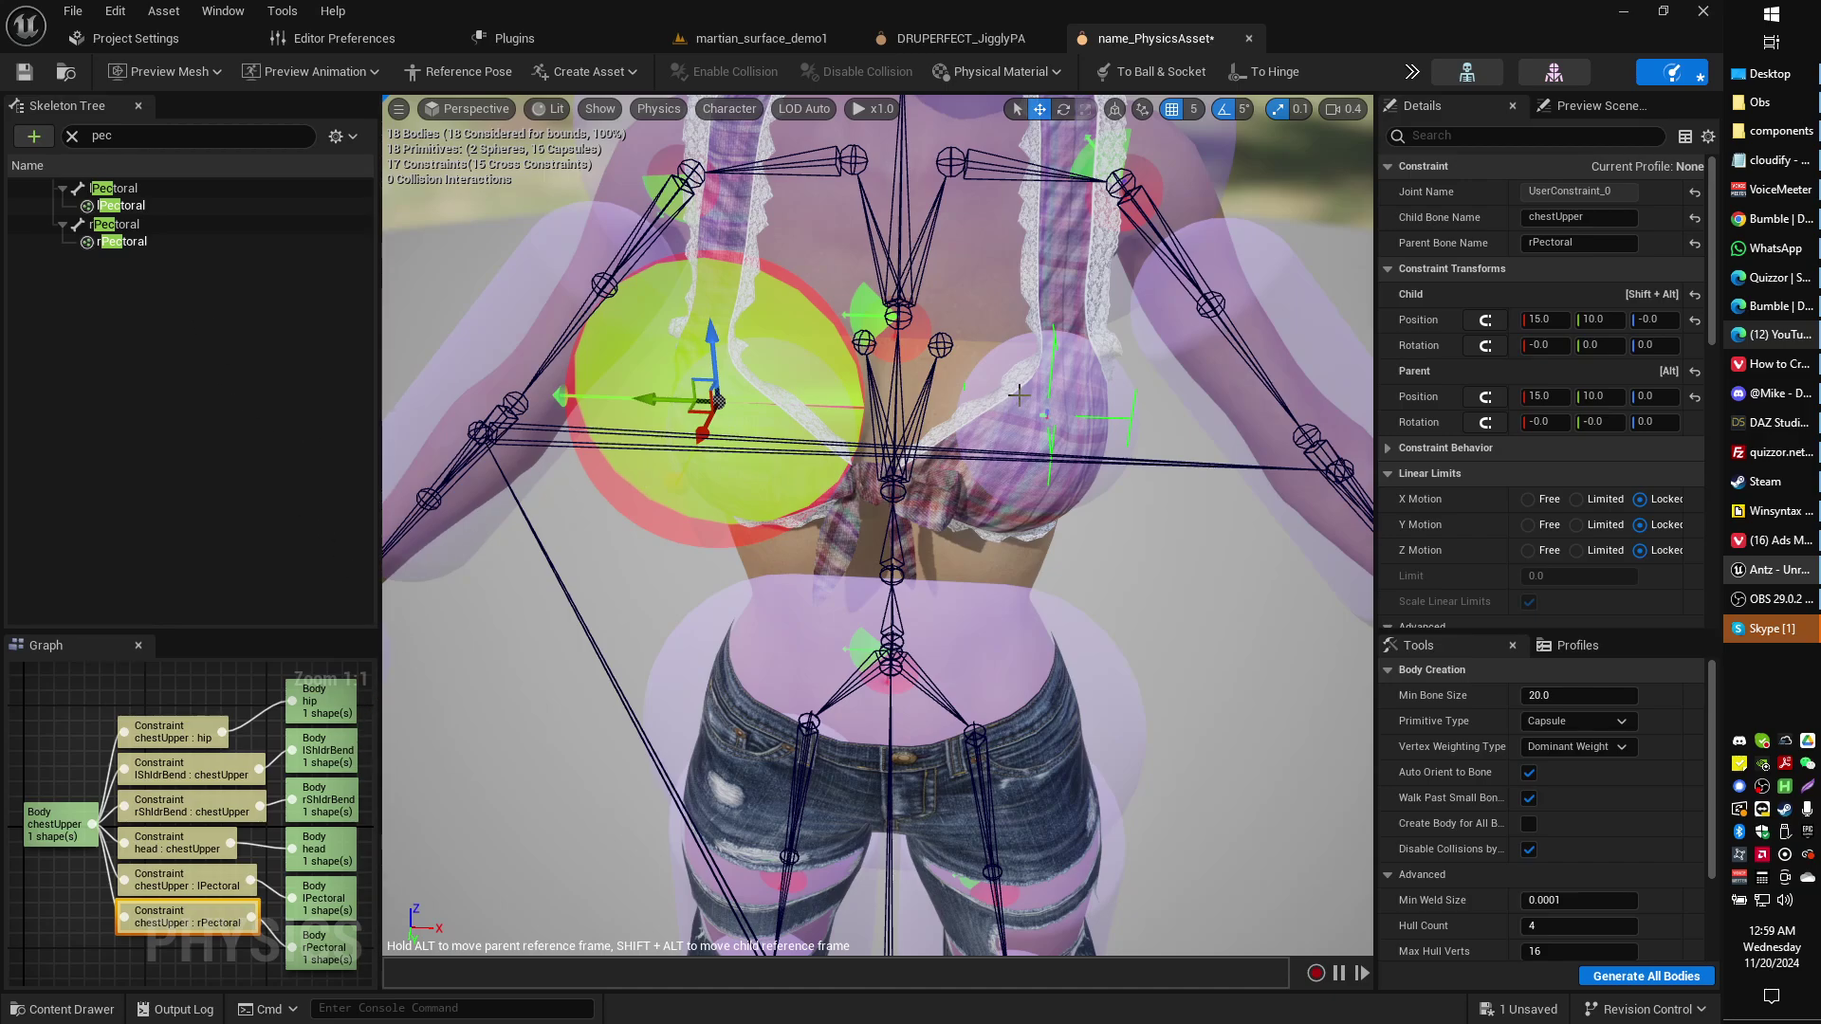
Copy the properties of the chestUpper–lPectoral constraint.
left_click(121, 205)
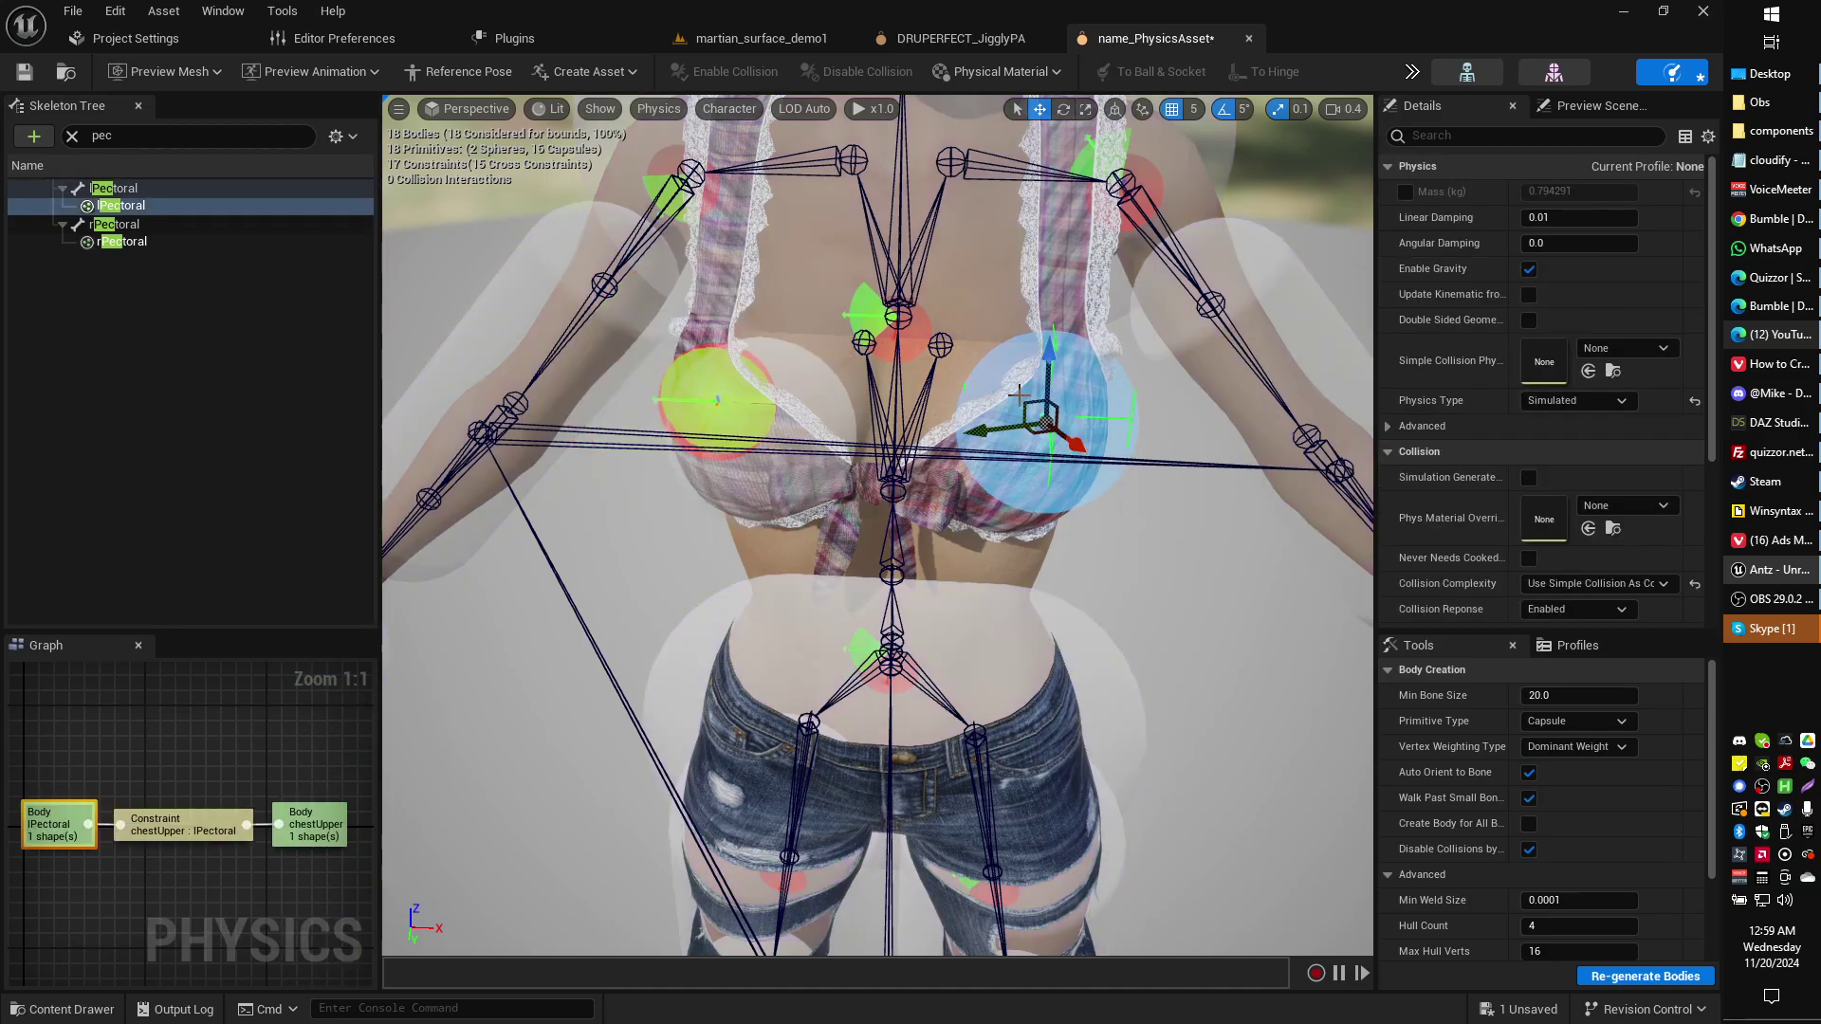
left_click(166, 821)
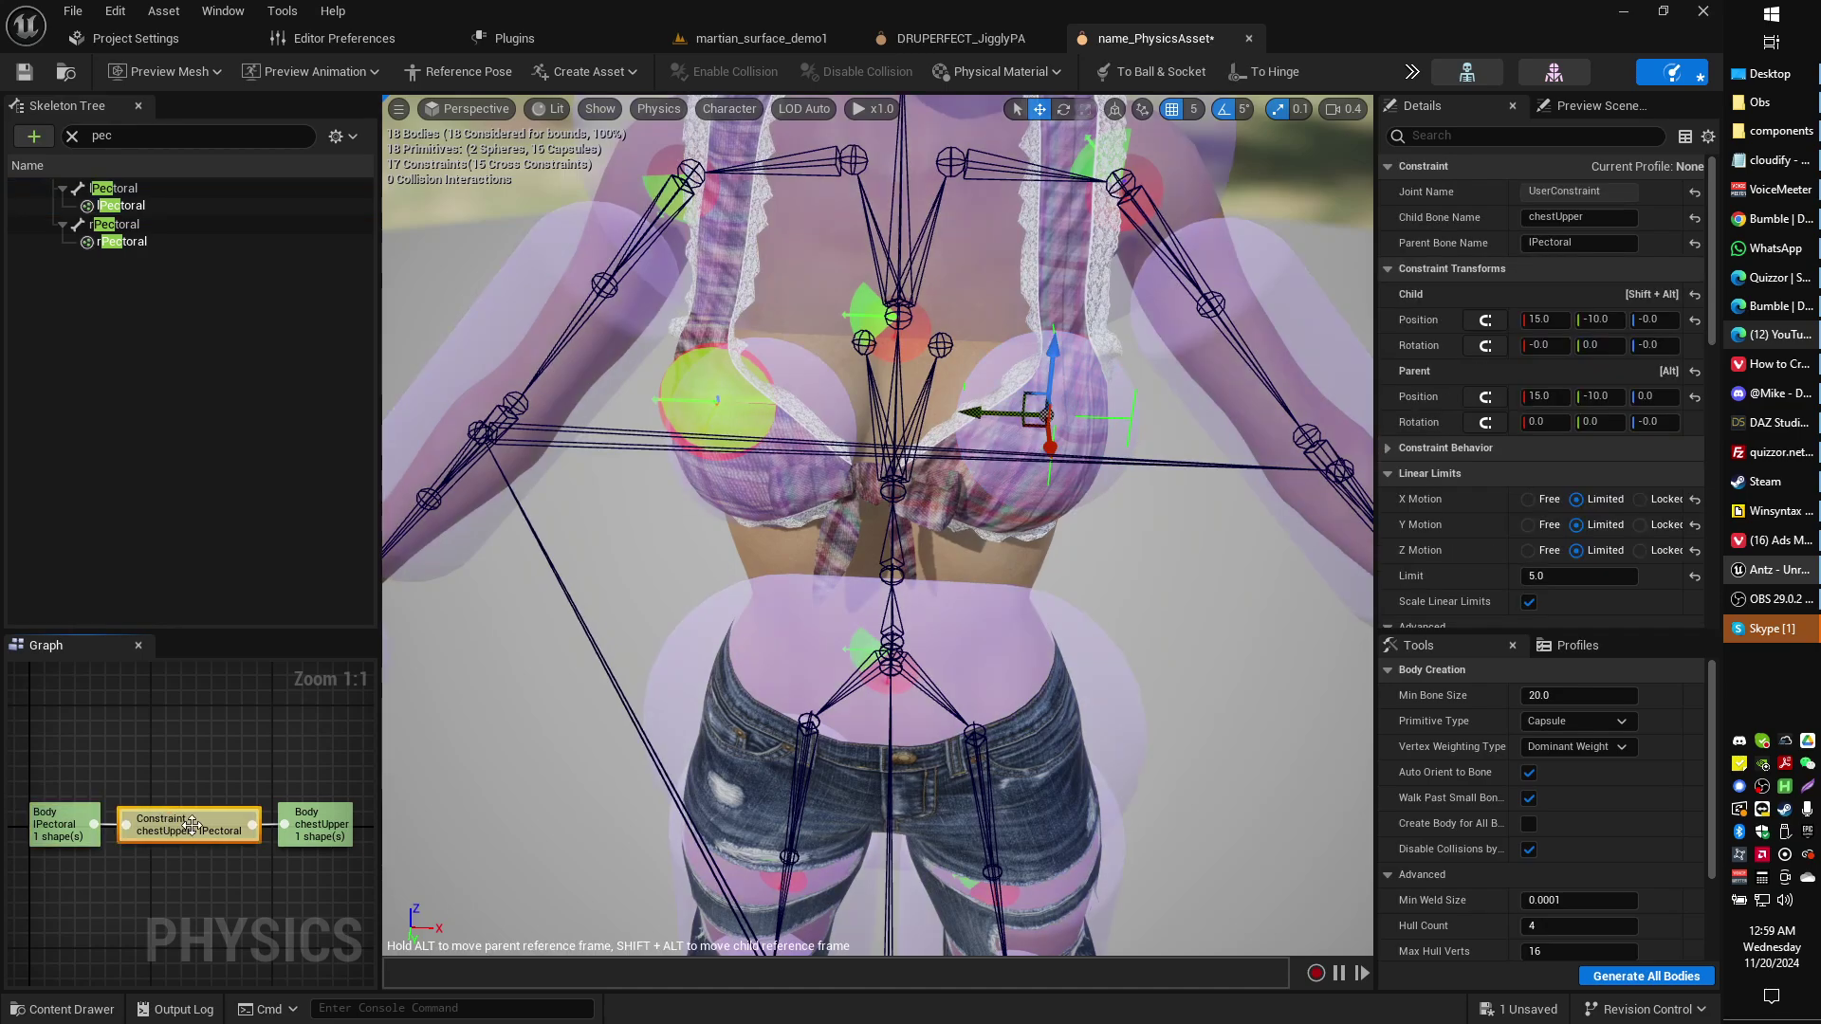
right_click(183, 826)
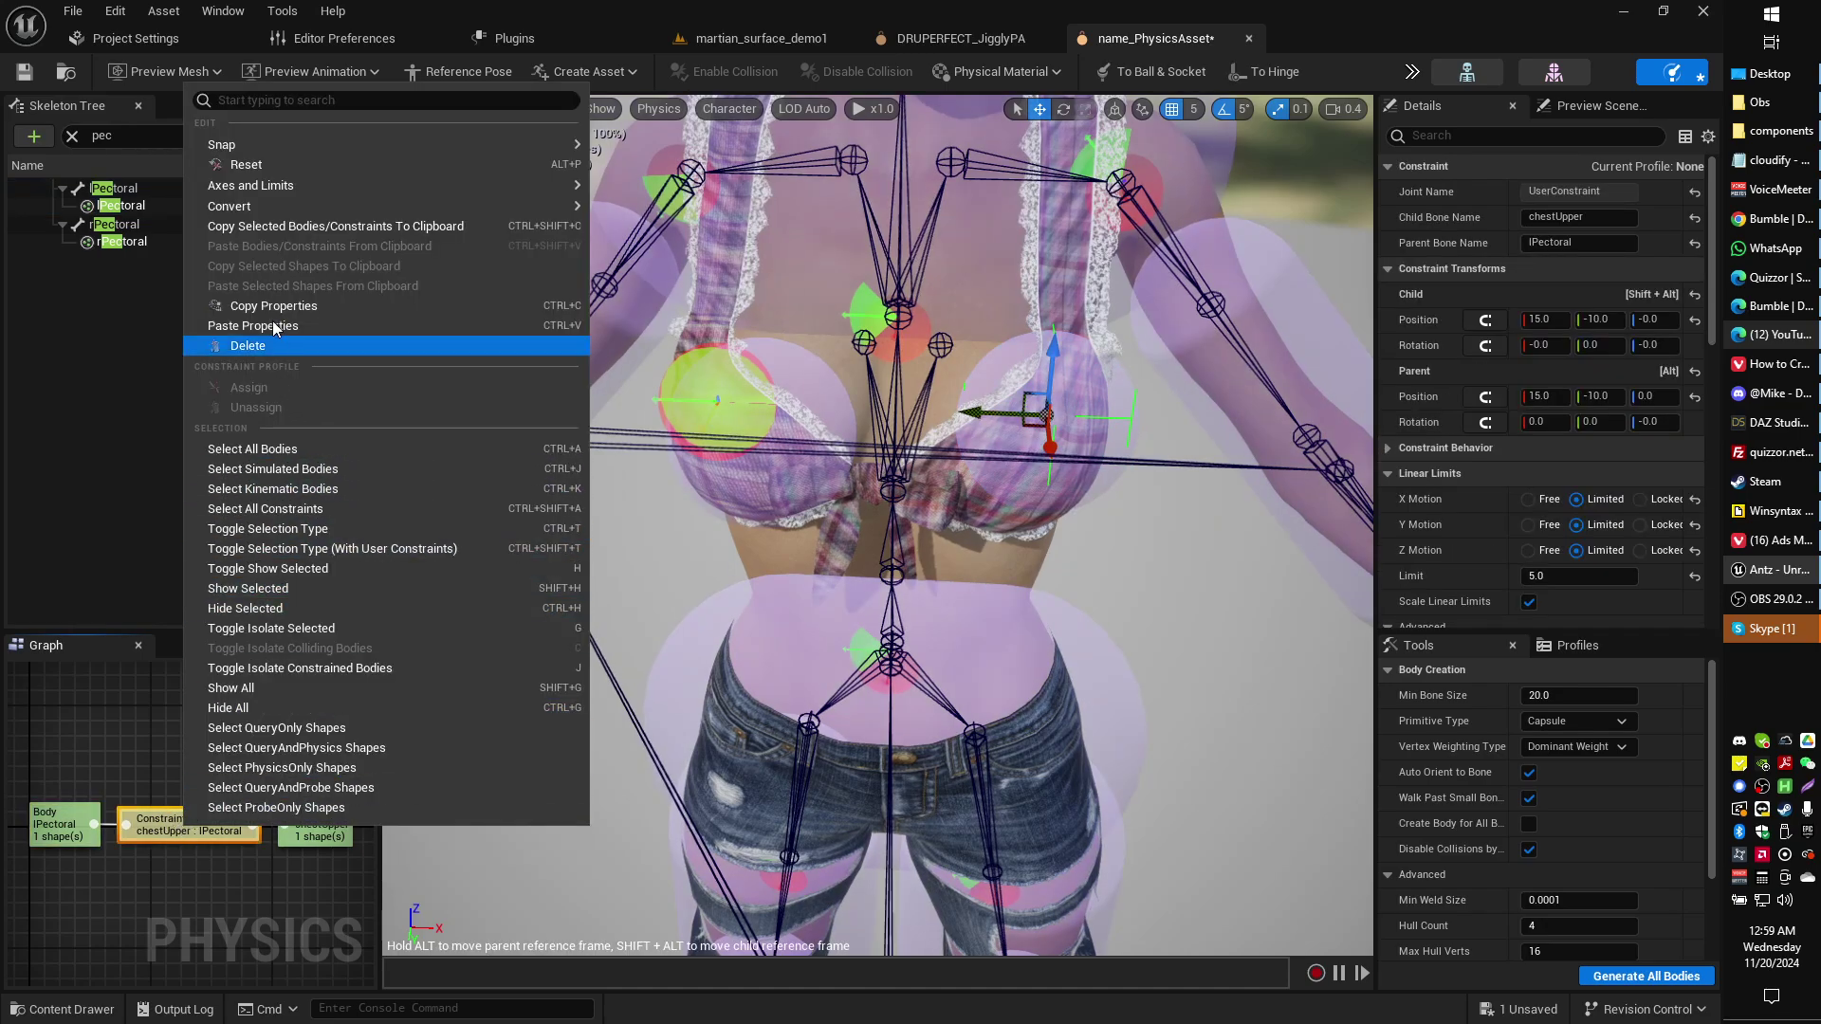
left_click(304, 325)
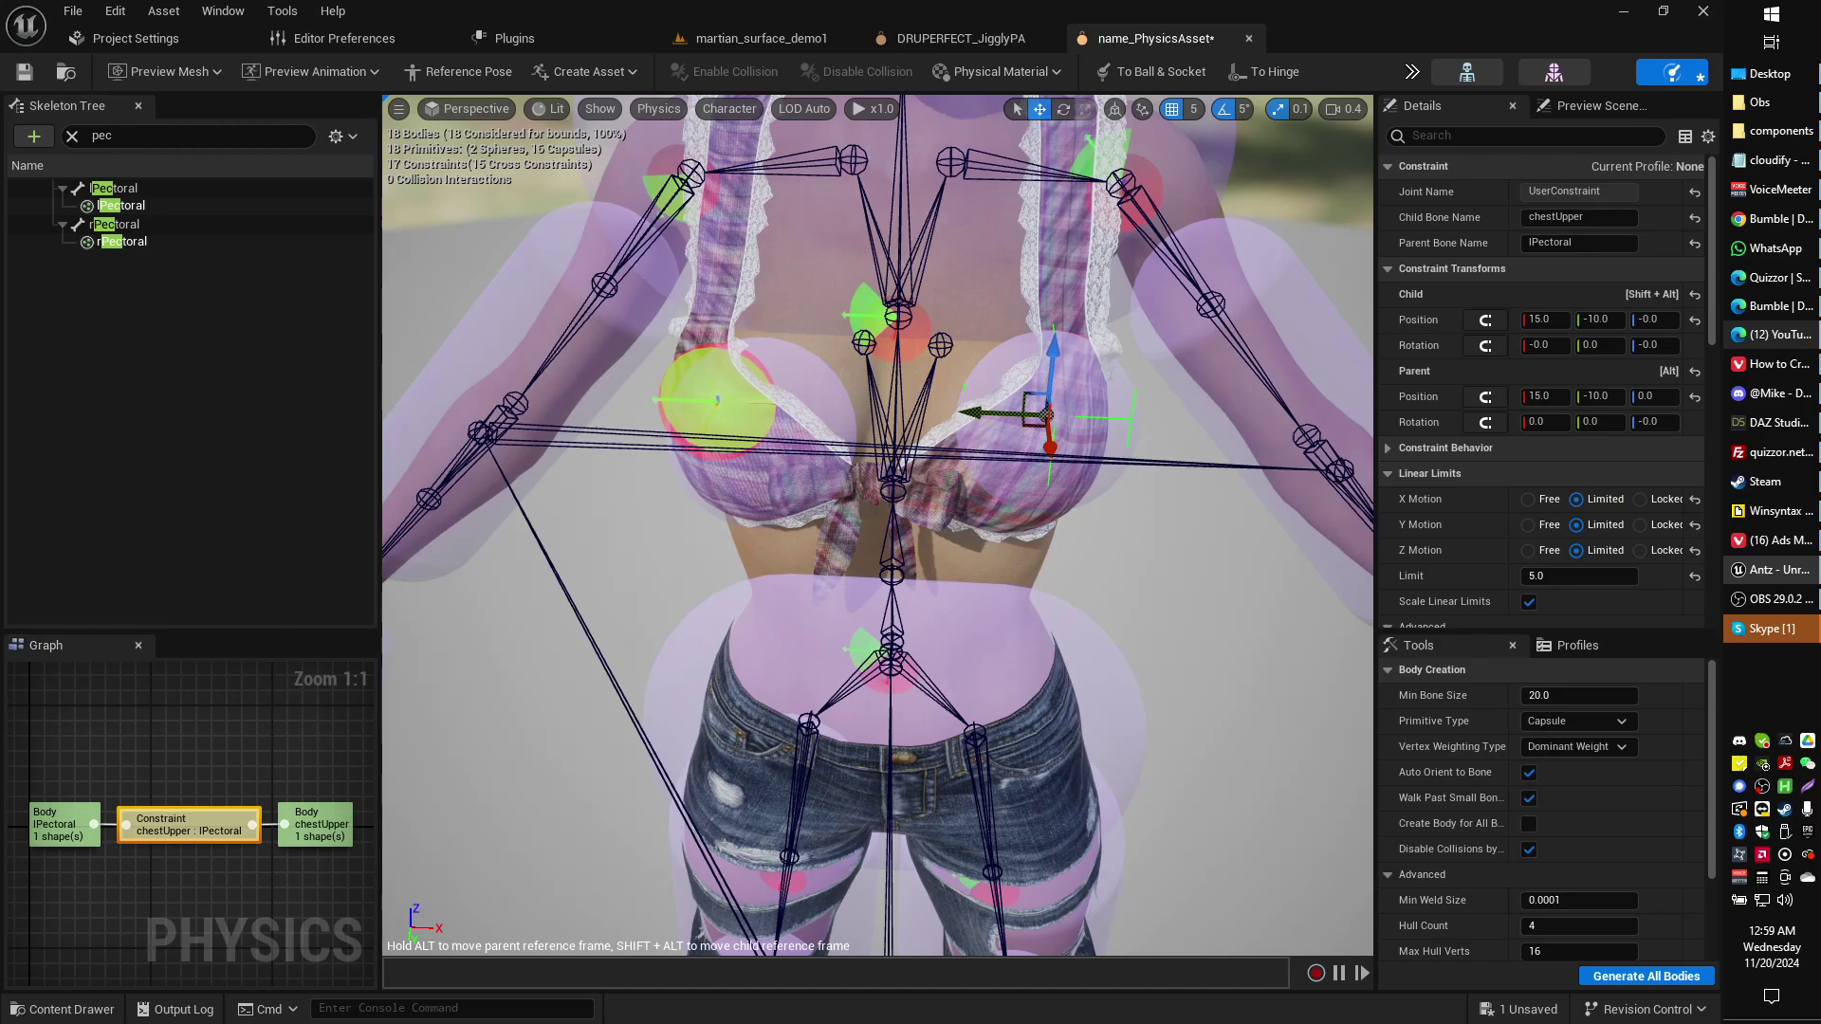
Delete the constraint between chestUpper and rPectoral.
left_click(815, 400)
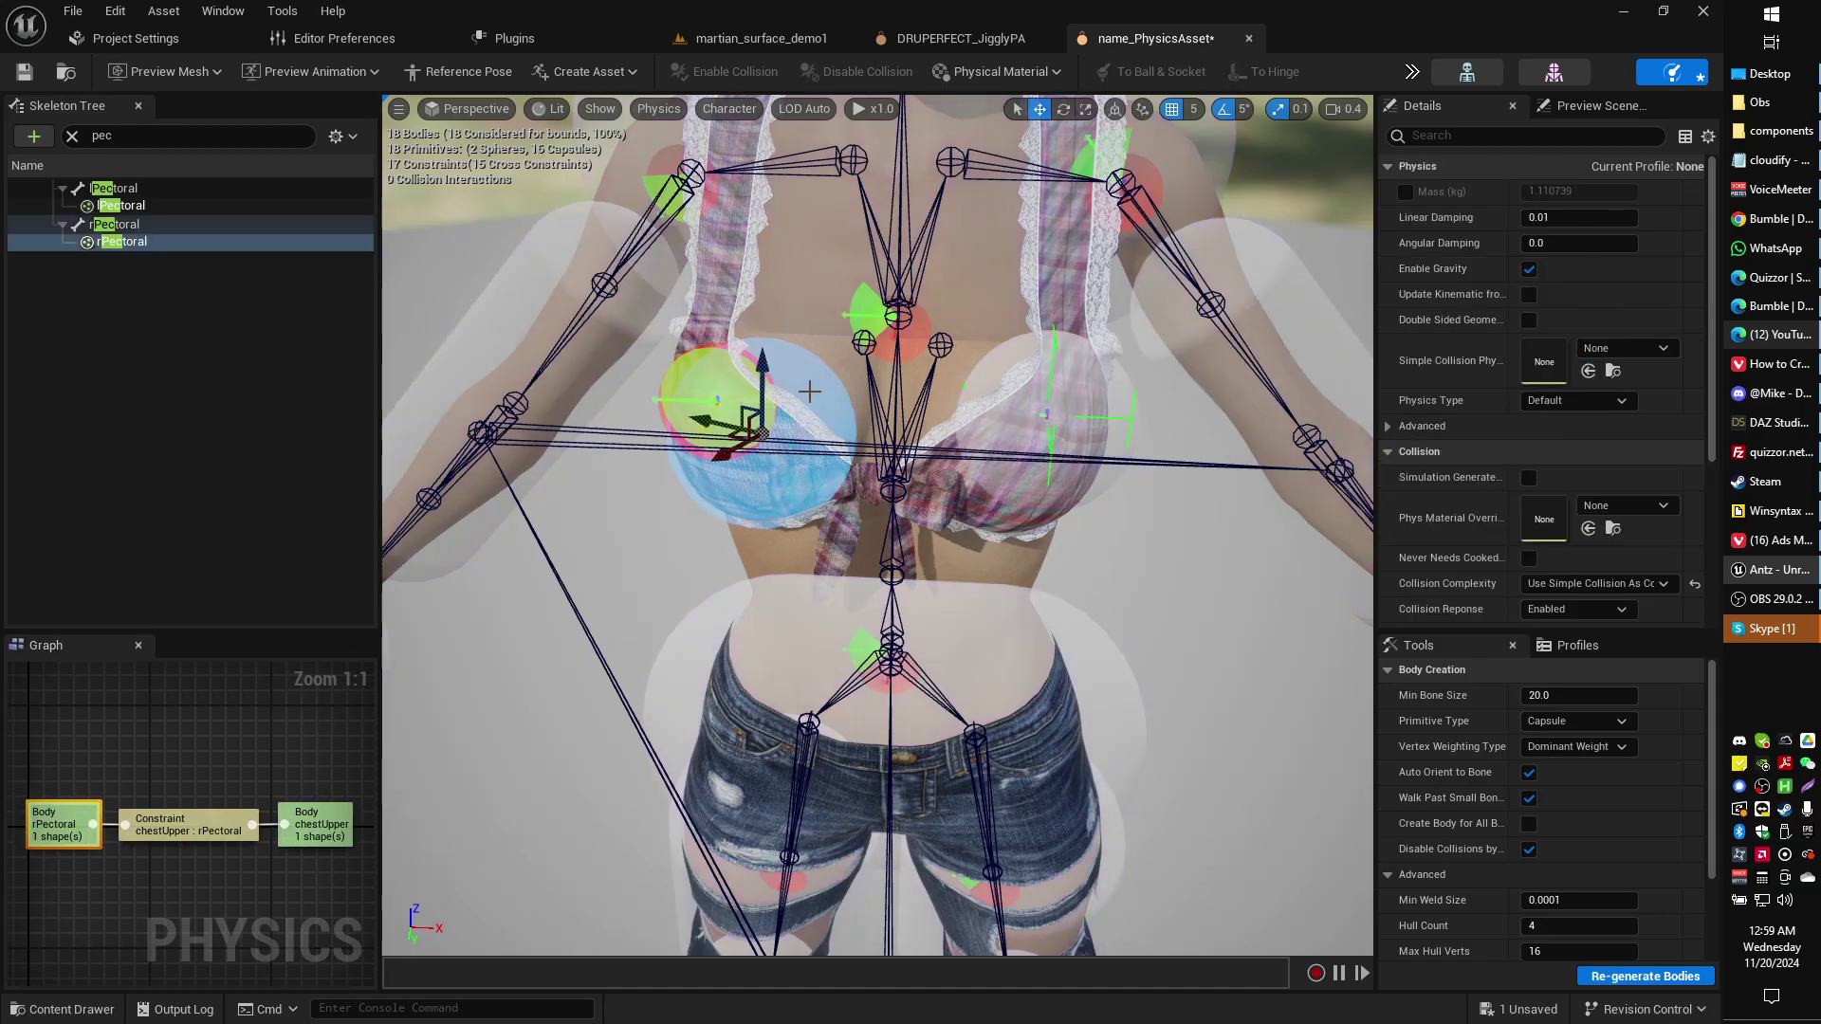
left_click(180, 823)
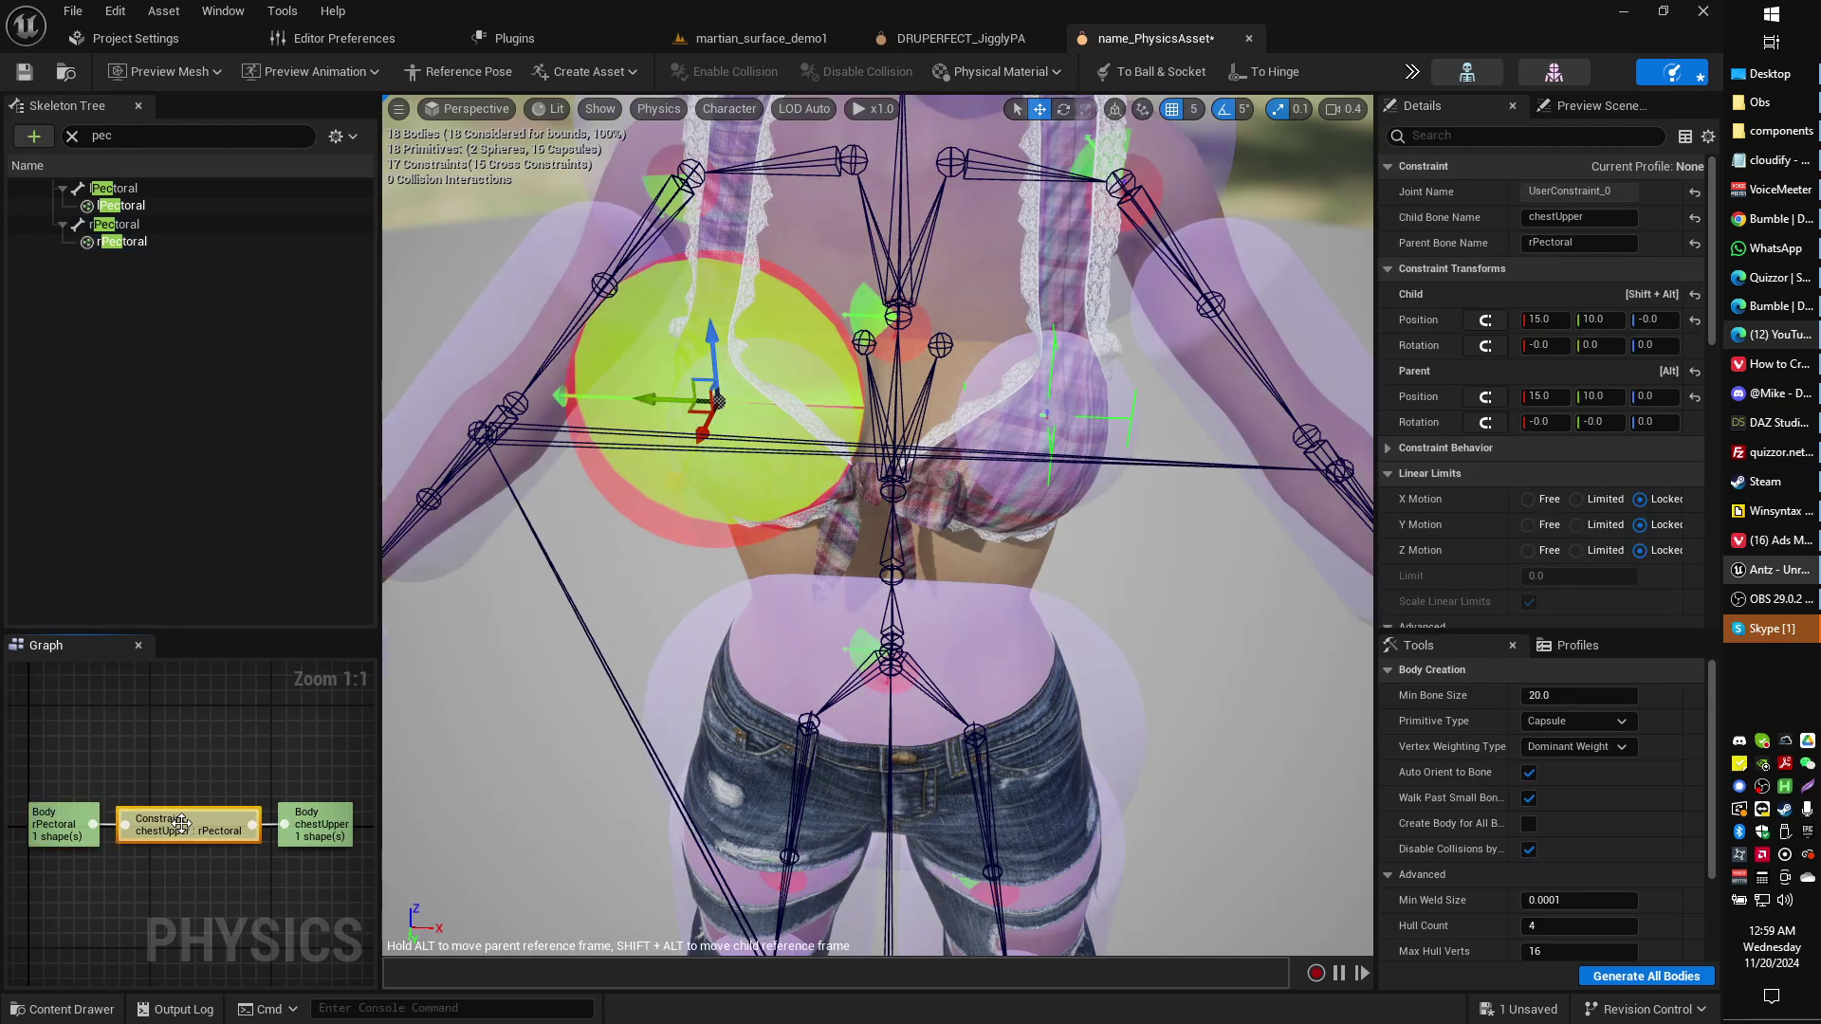
right_click(181, 823)
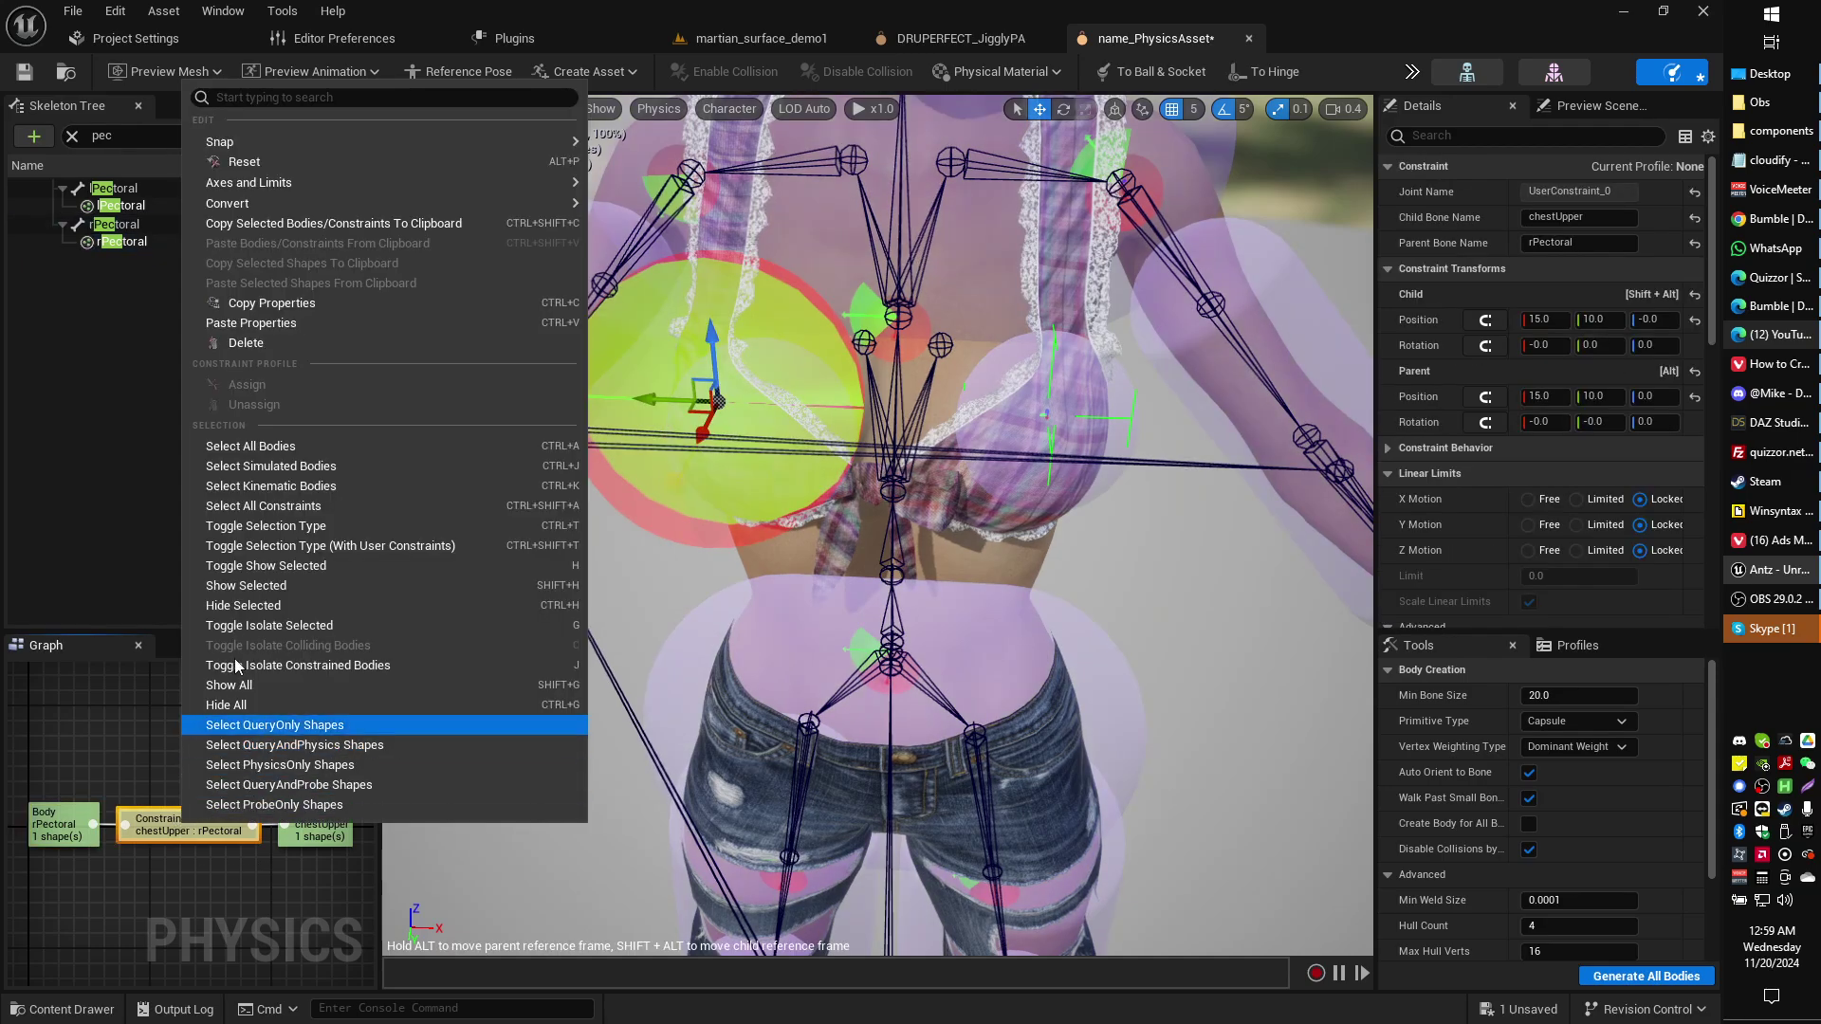
left_click(273, 343)
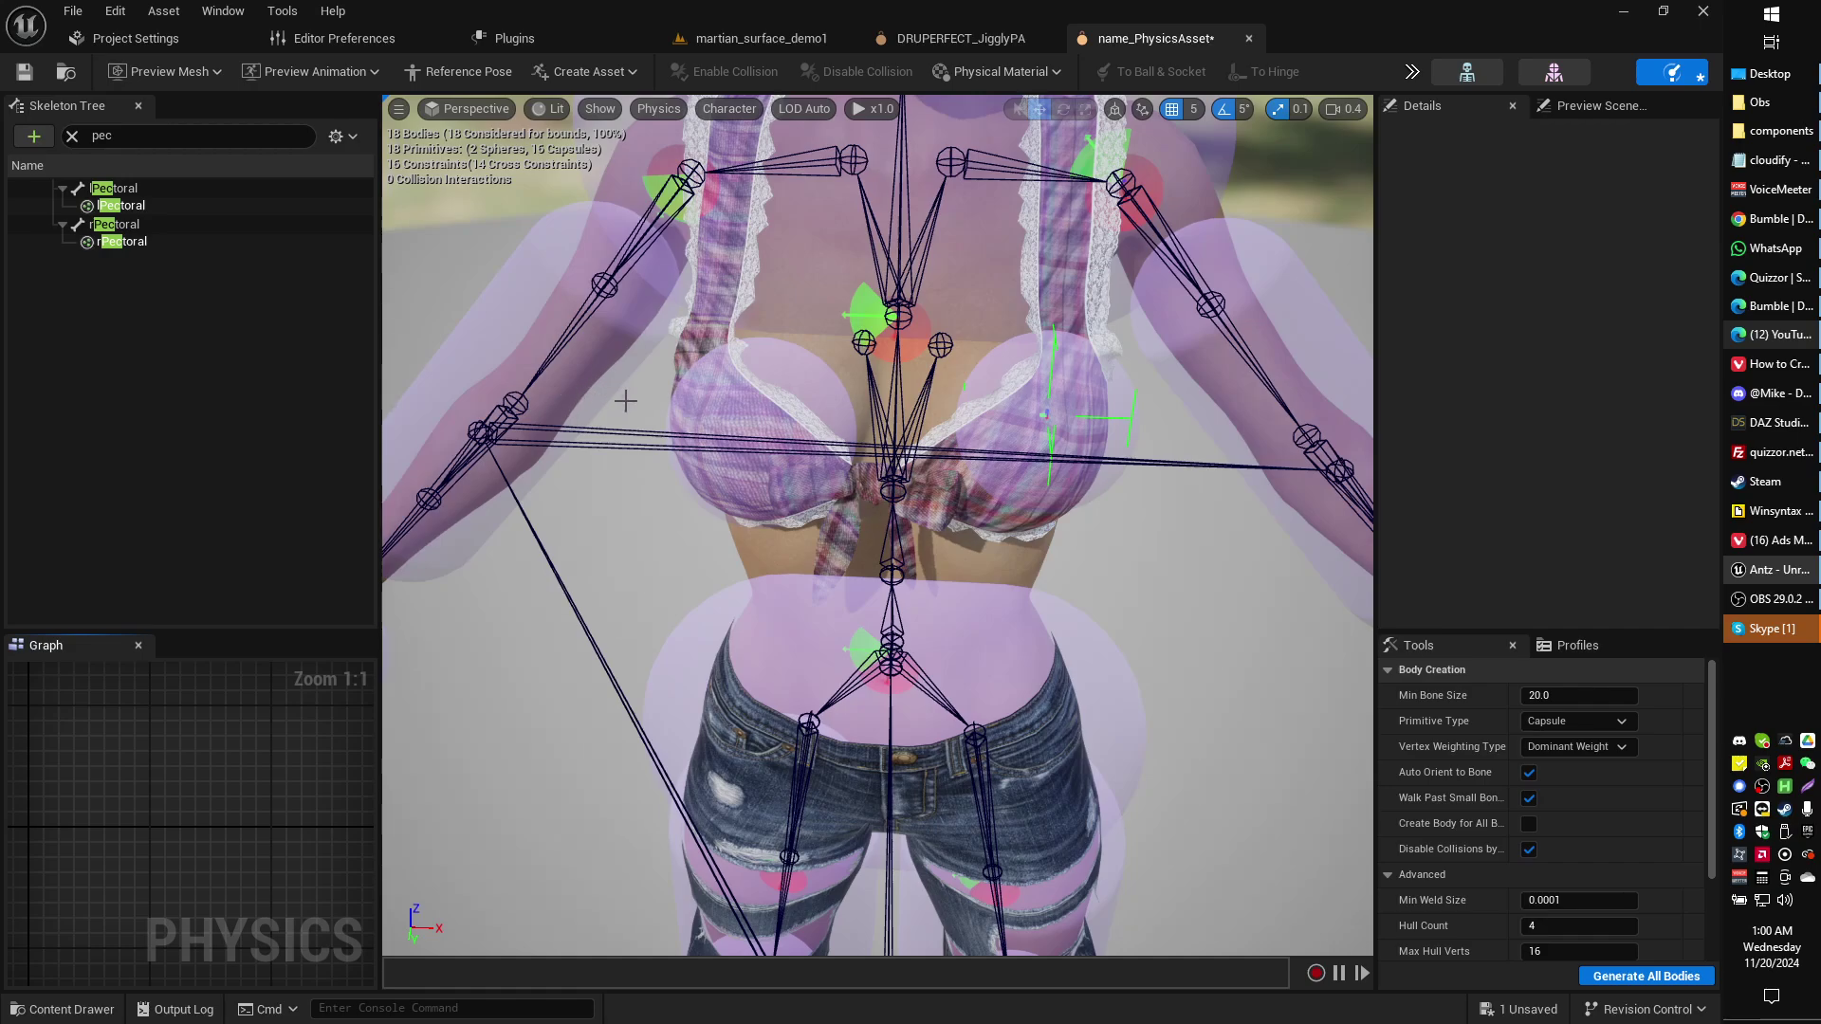
Undo the deletion of the constraint between chestUpper and rPectoral.
right_click_drag(877, 525, 872, 436)
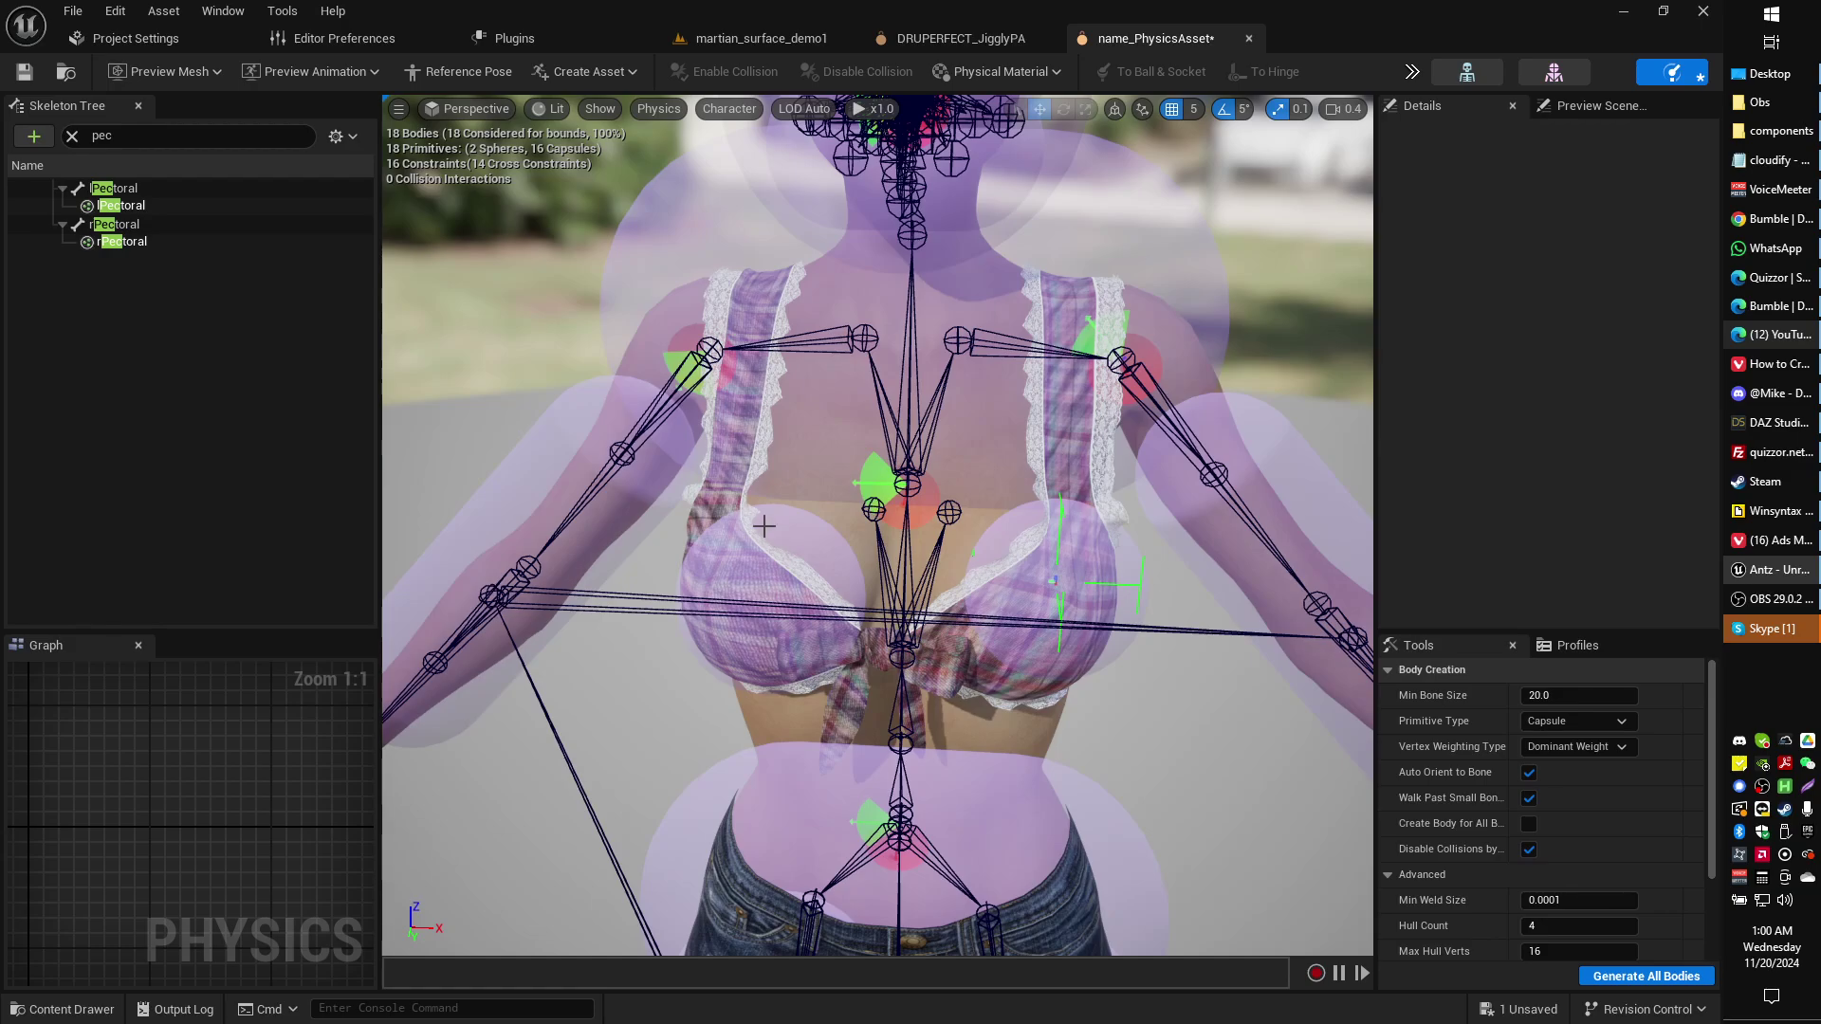
left_click(115, 10)
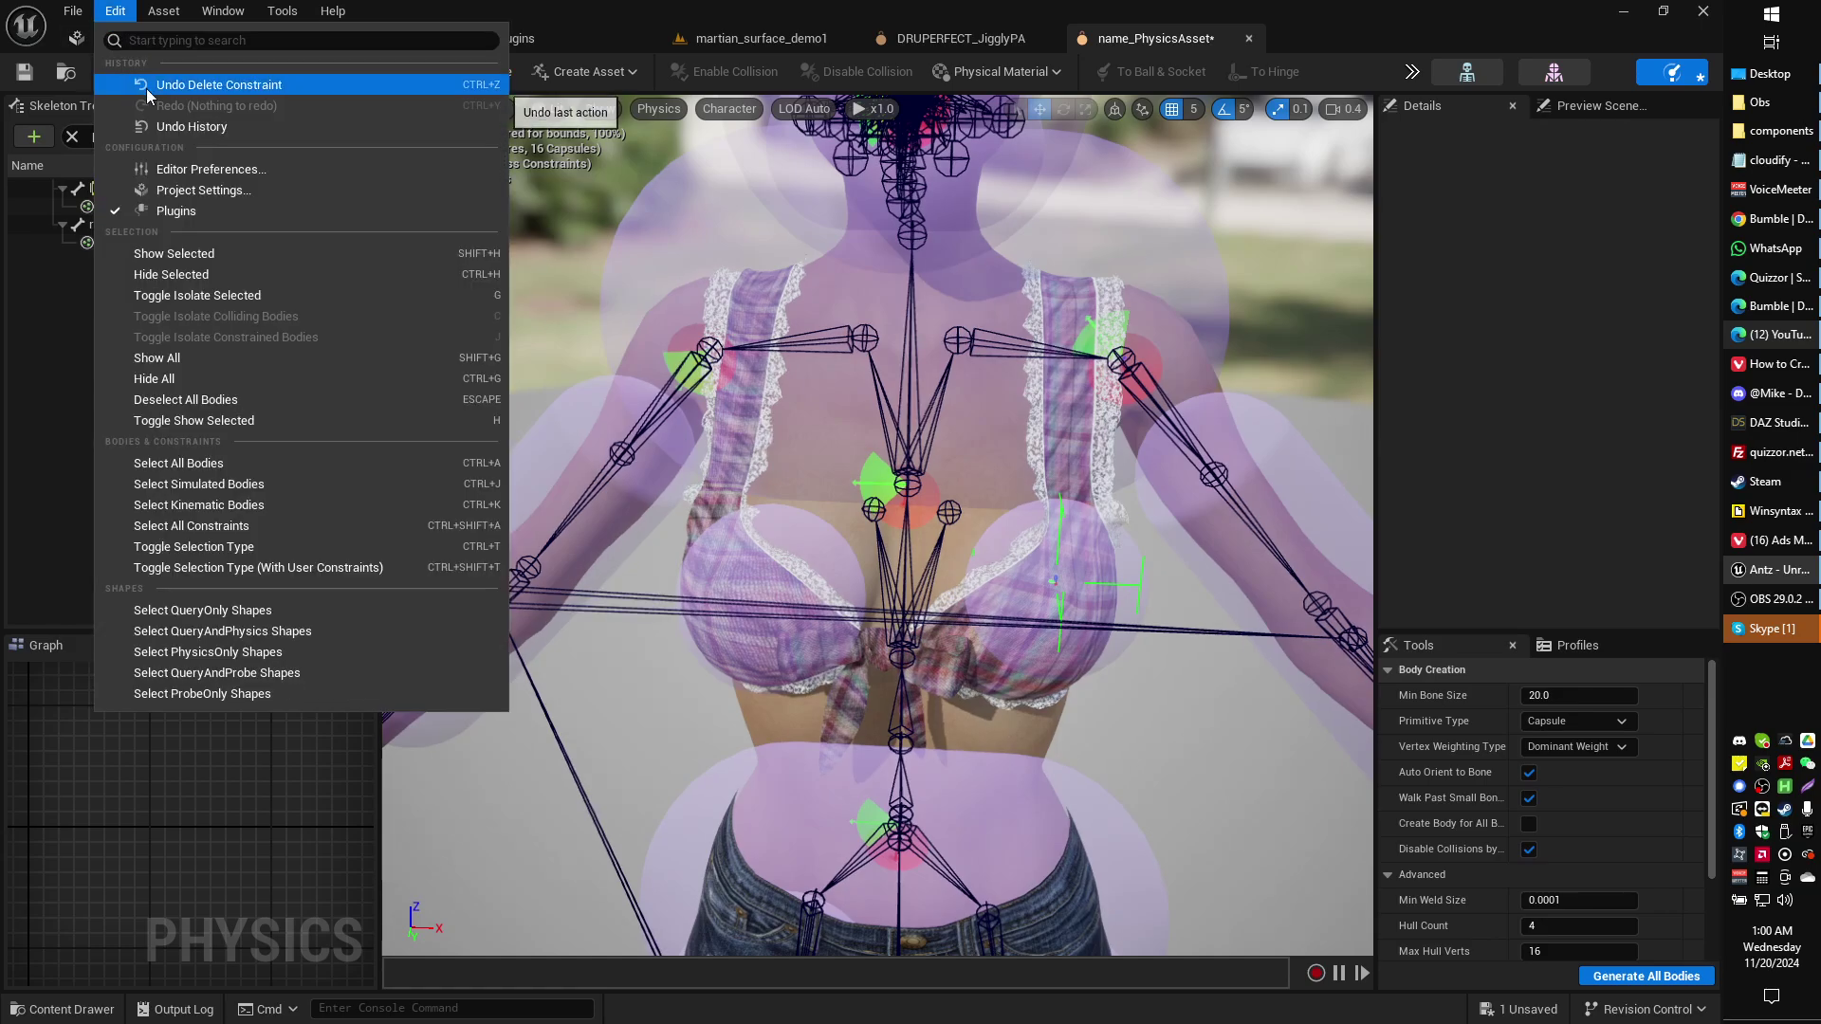
left_click(146, 89)
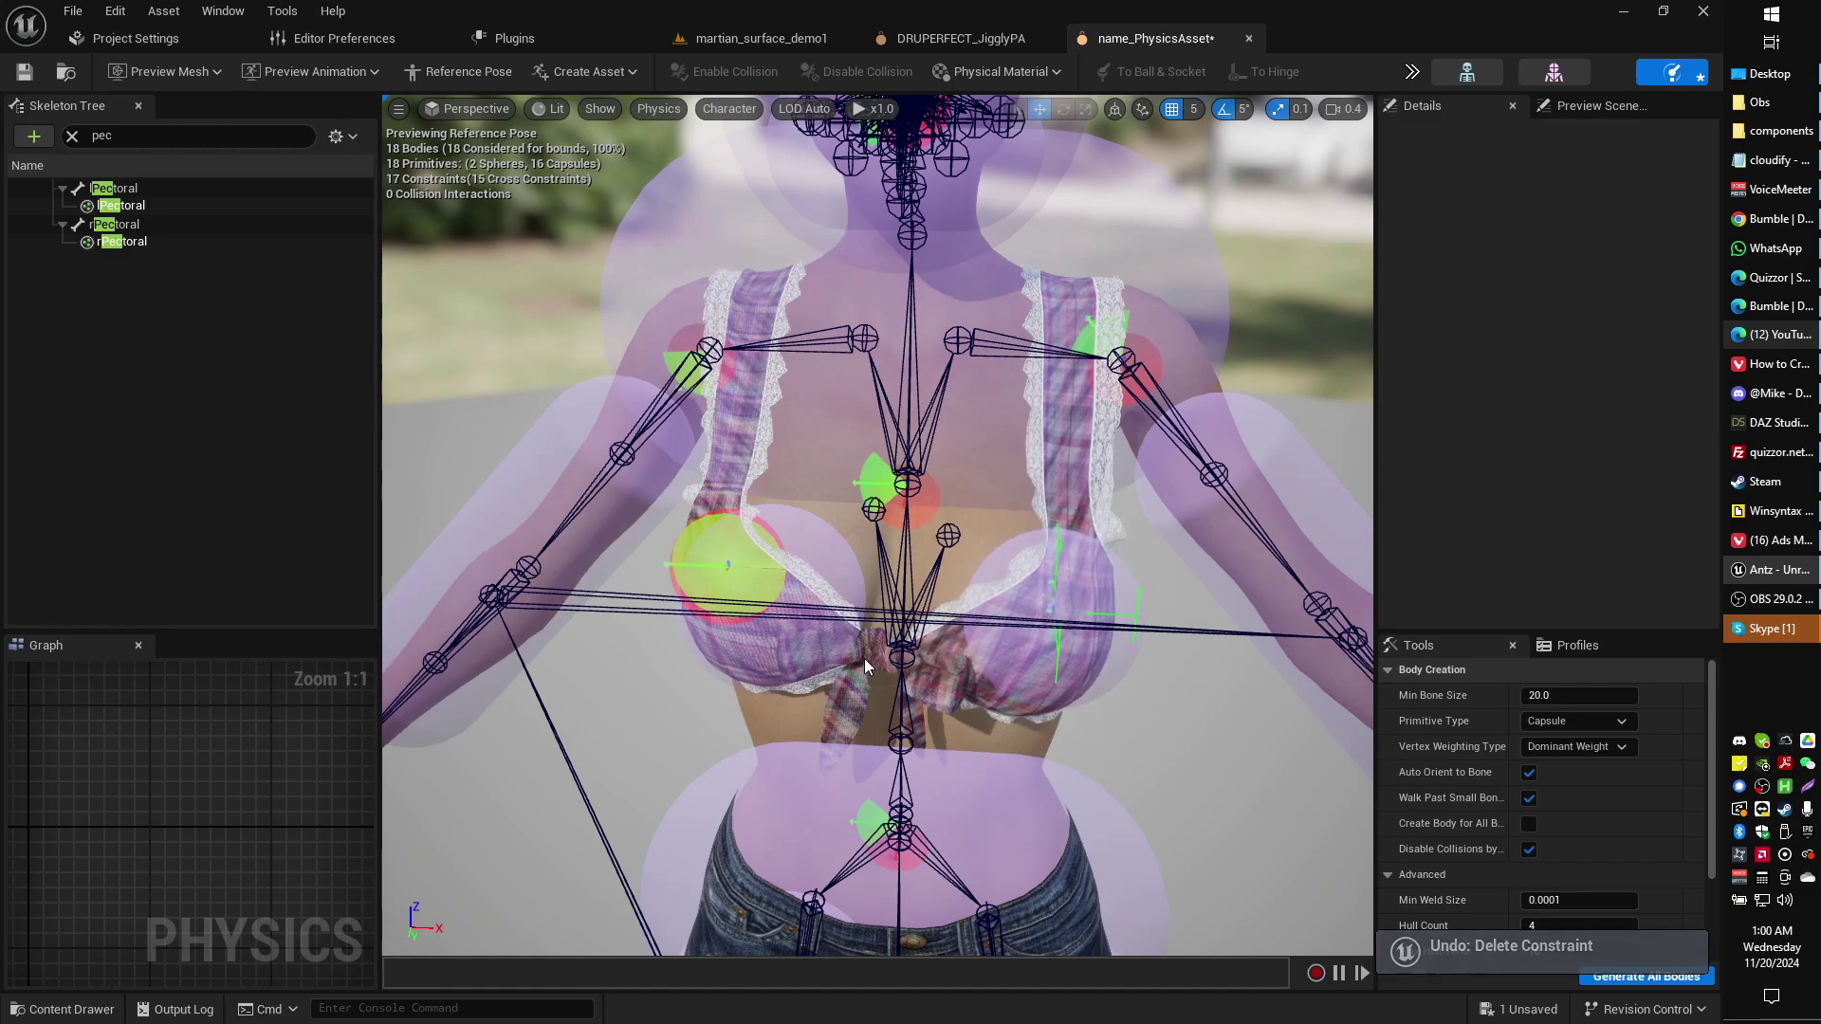
left_click(116, 12)
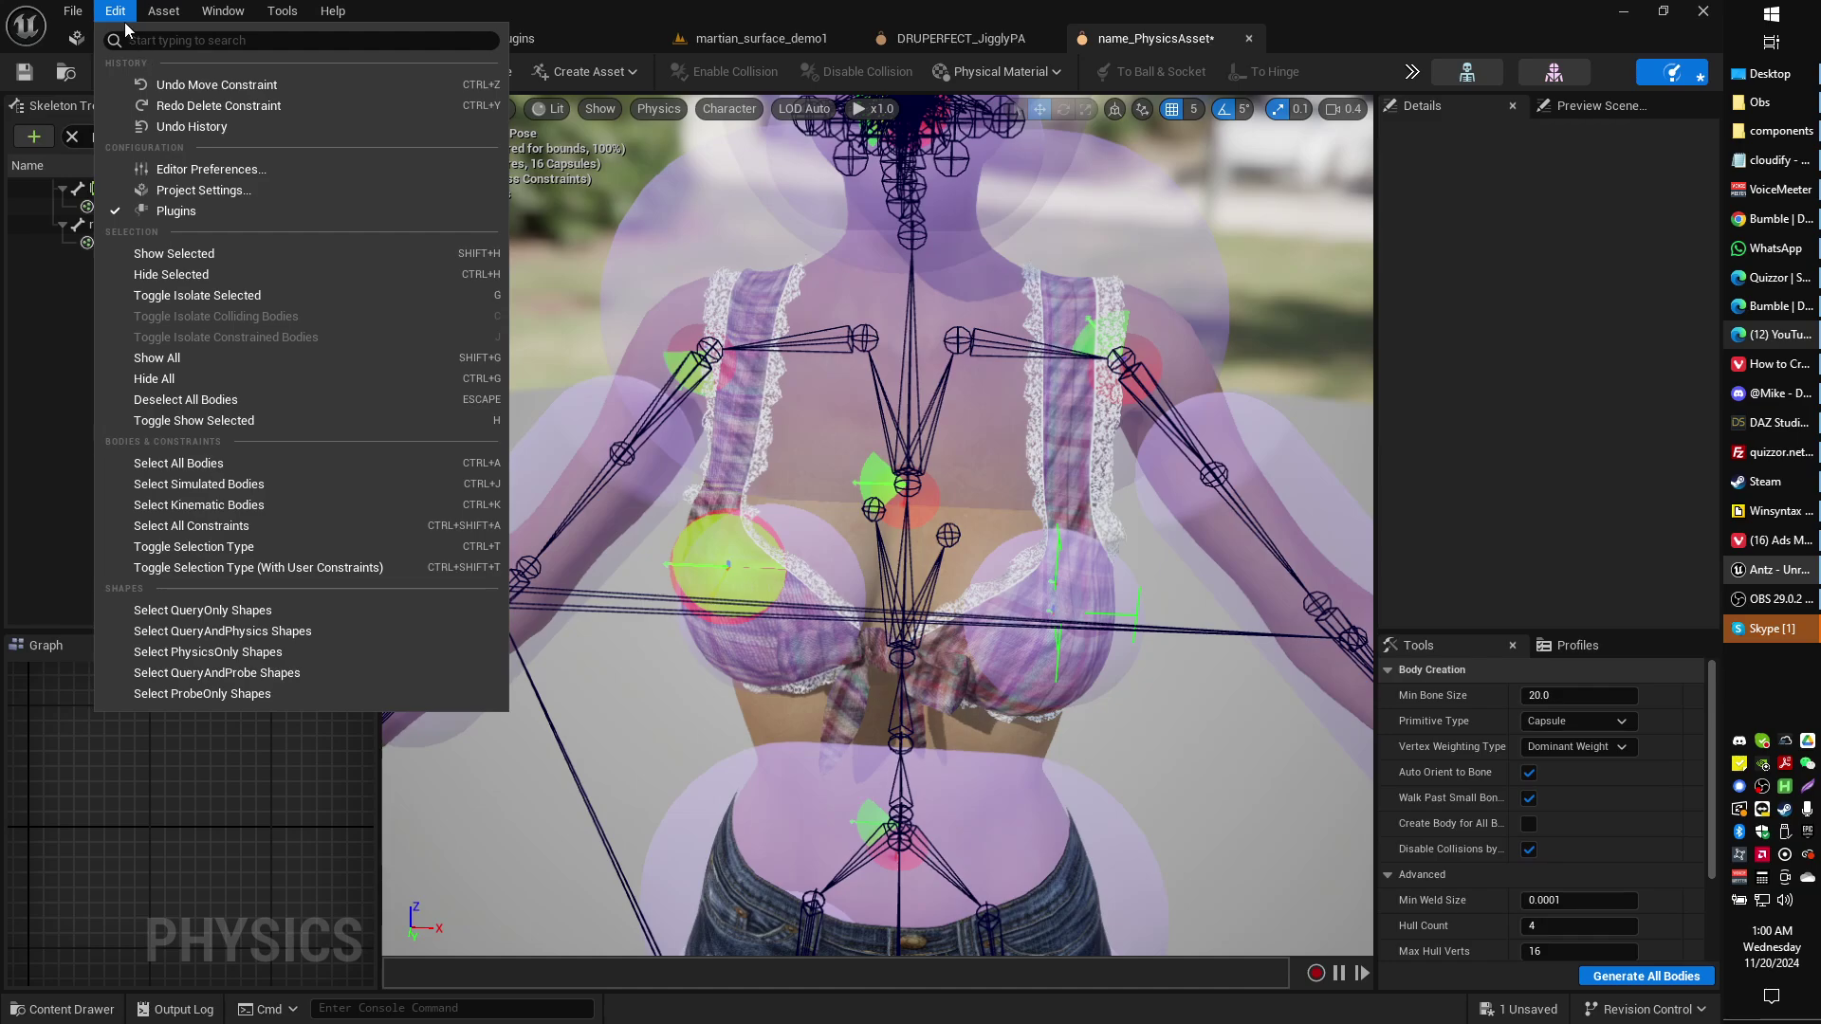
left_click(115, 12)
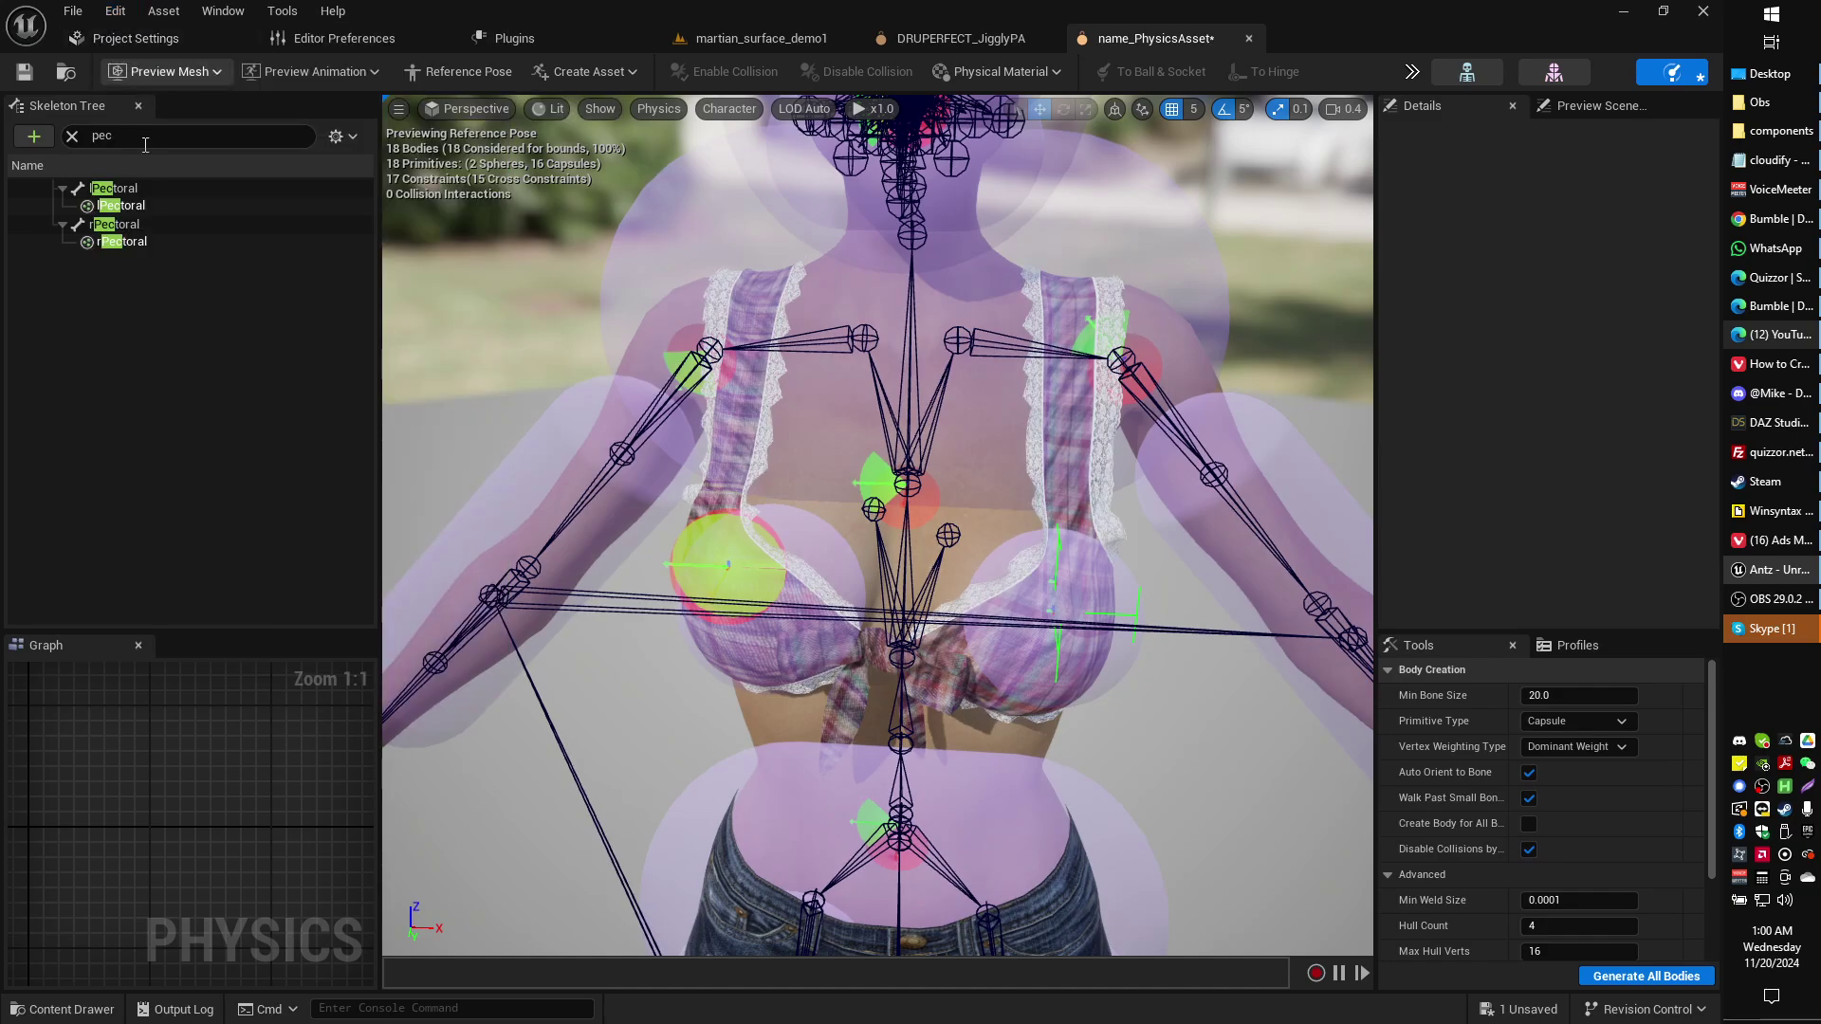
Set the X, Y and Z linear motion of the chestUpper–rPectoral constraint to Limited.
left_click(816, 577)
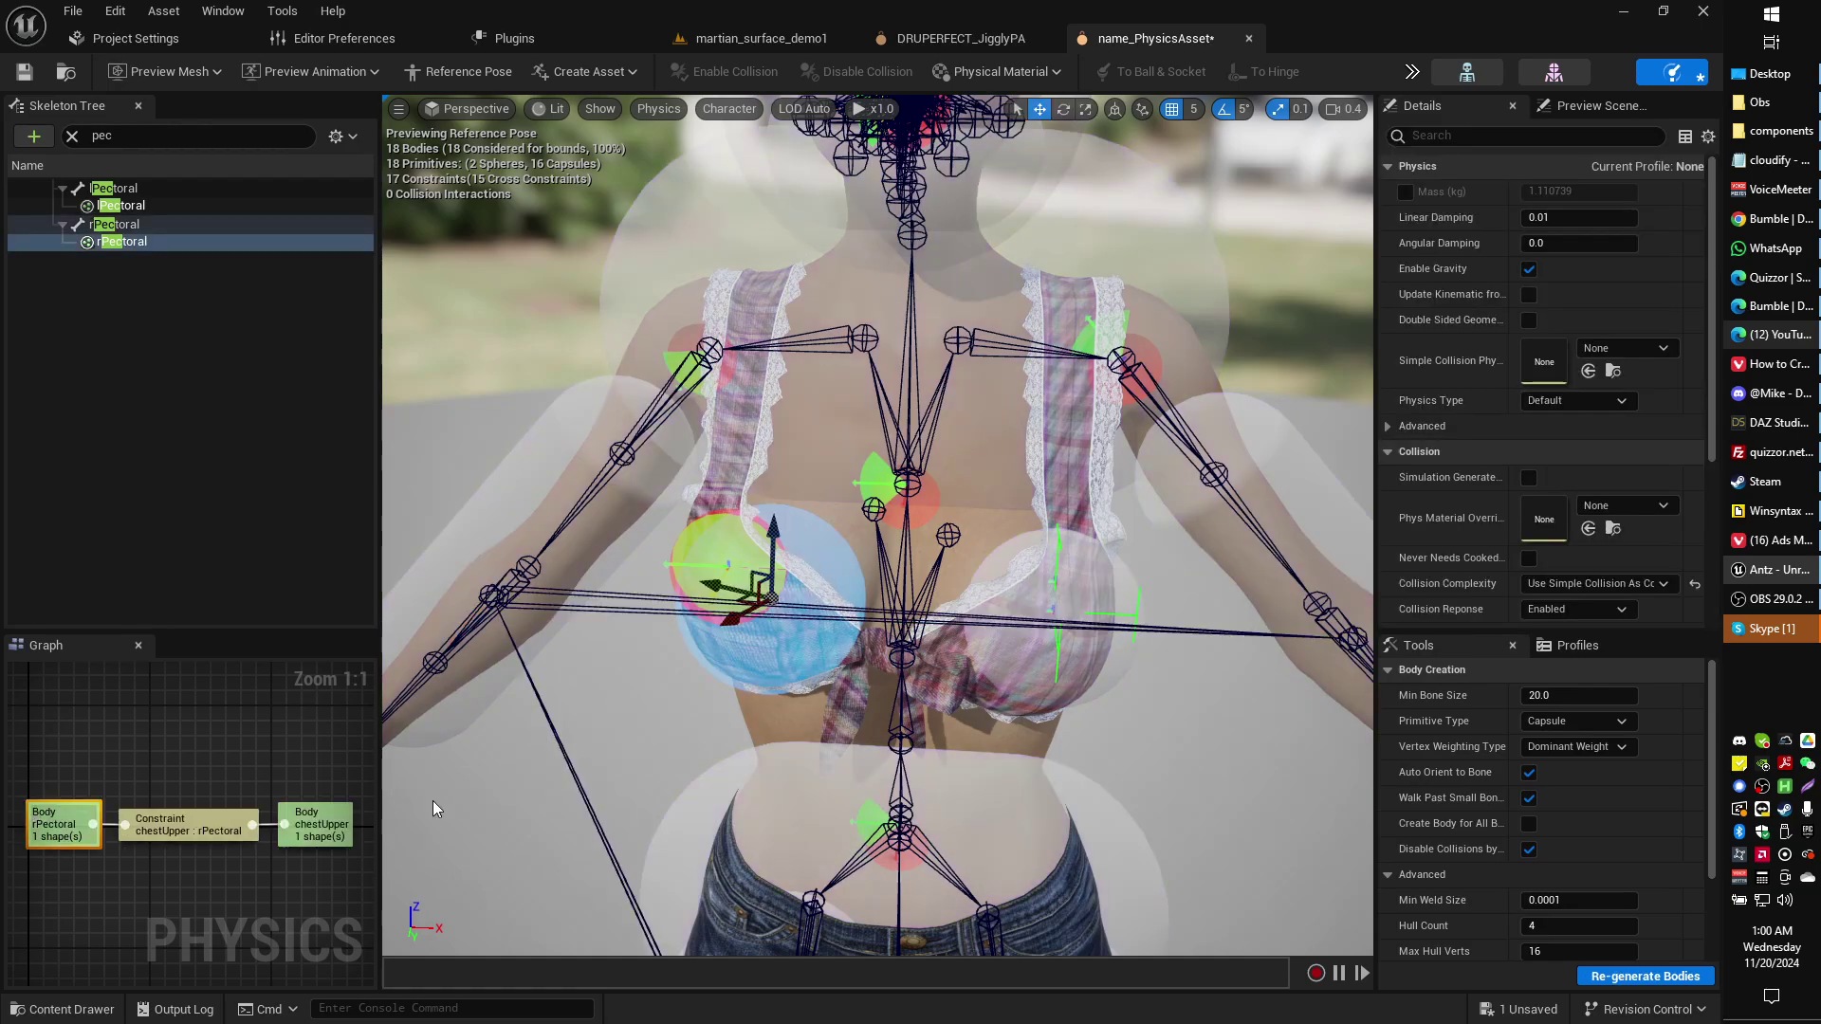
left_click(197, 828)
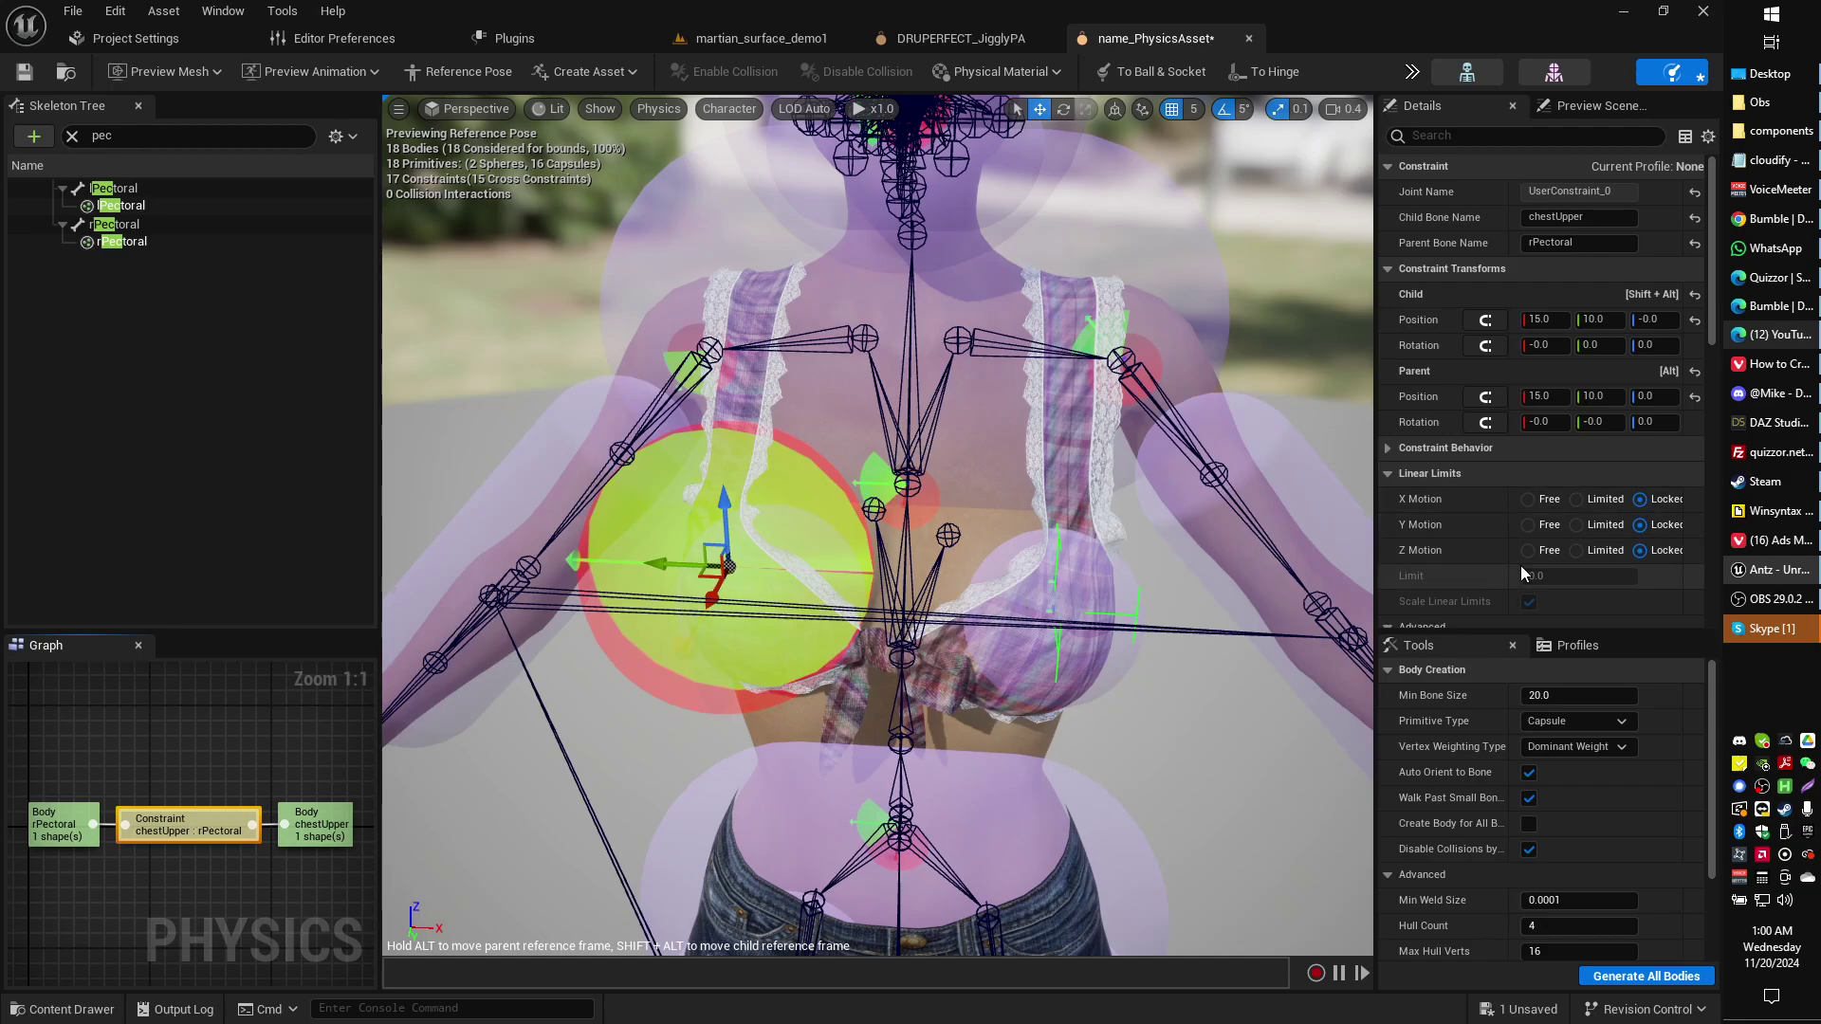
scroll(1648, 474, "down", 3)
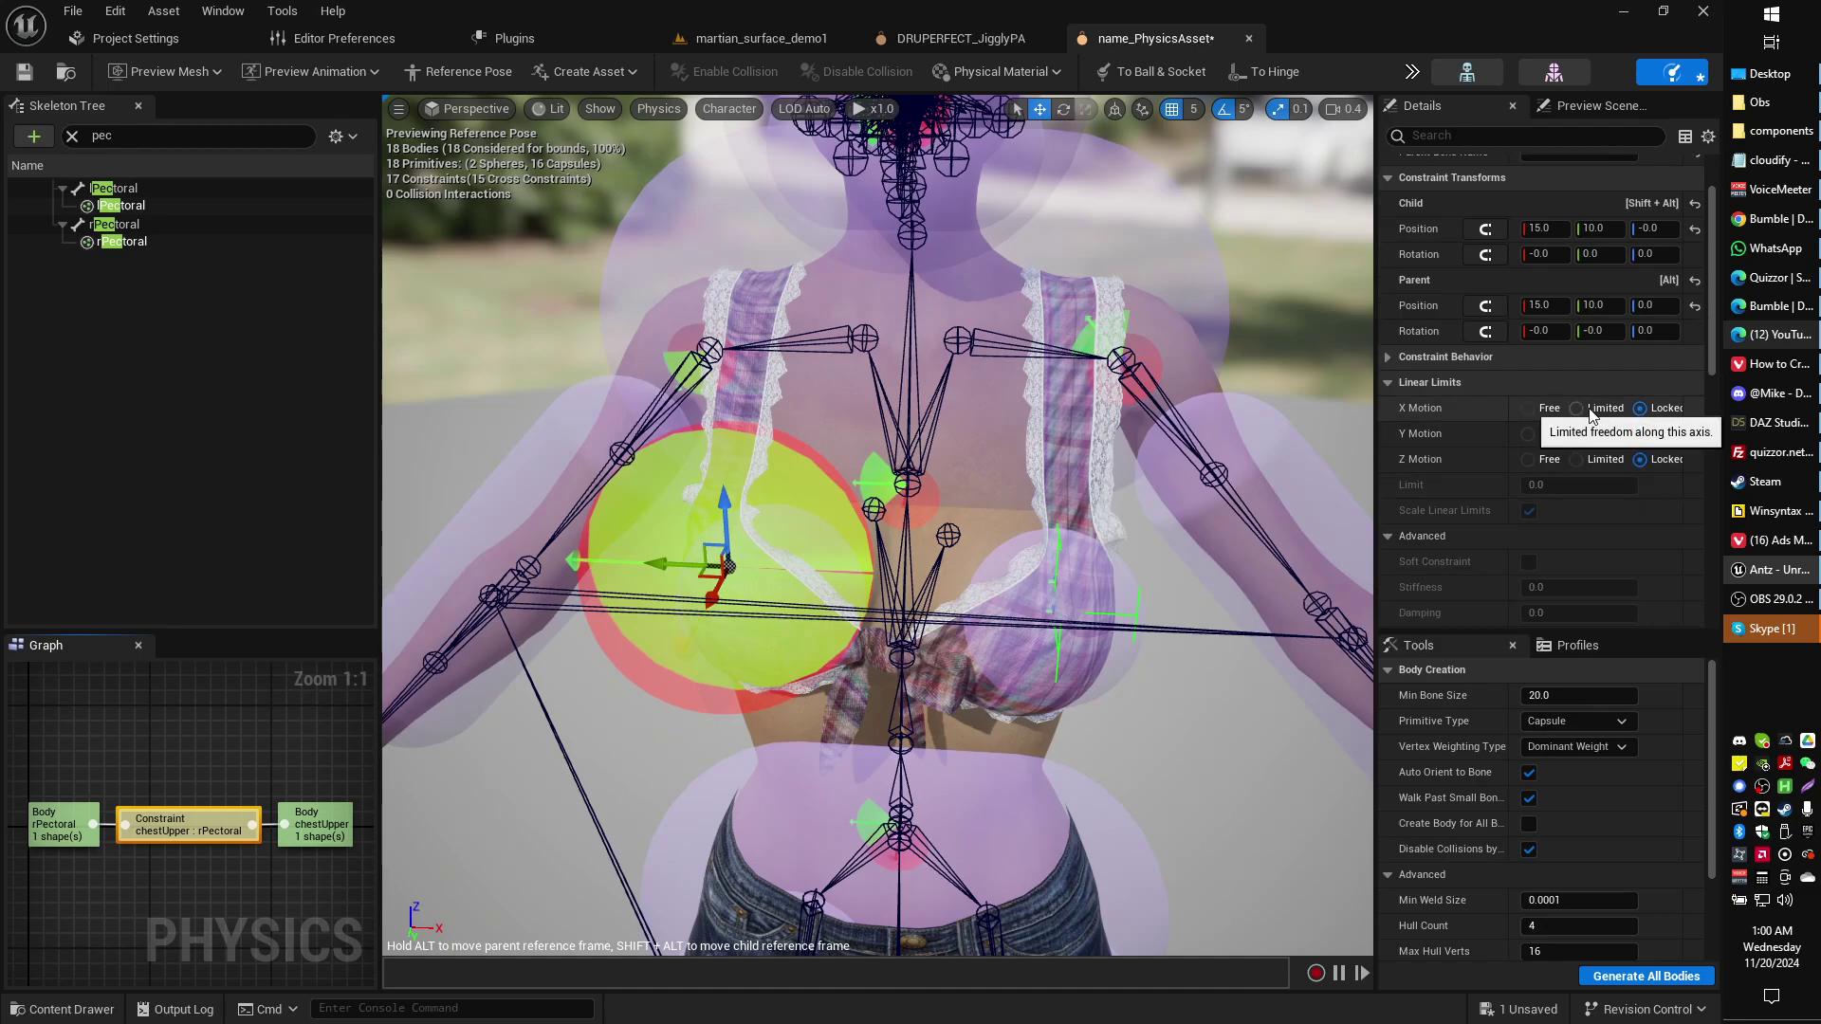
left_click(1590, 408)
left_click(1596, 433)
left_click(1601, 459)
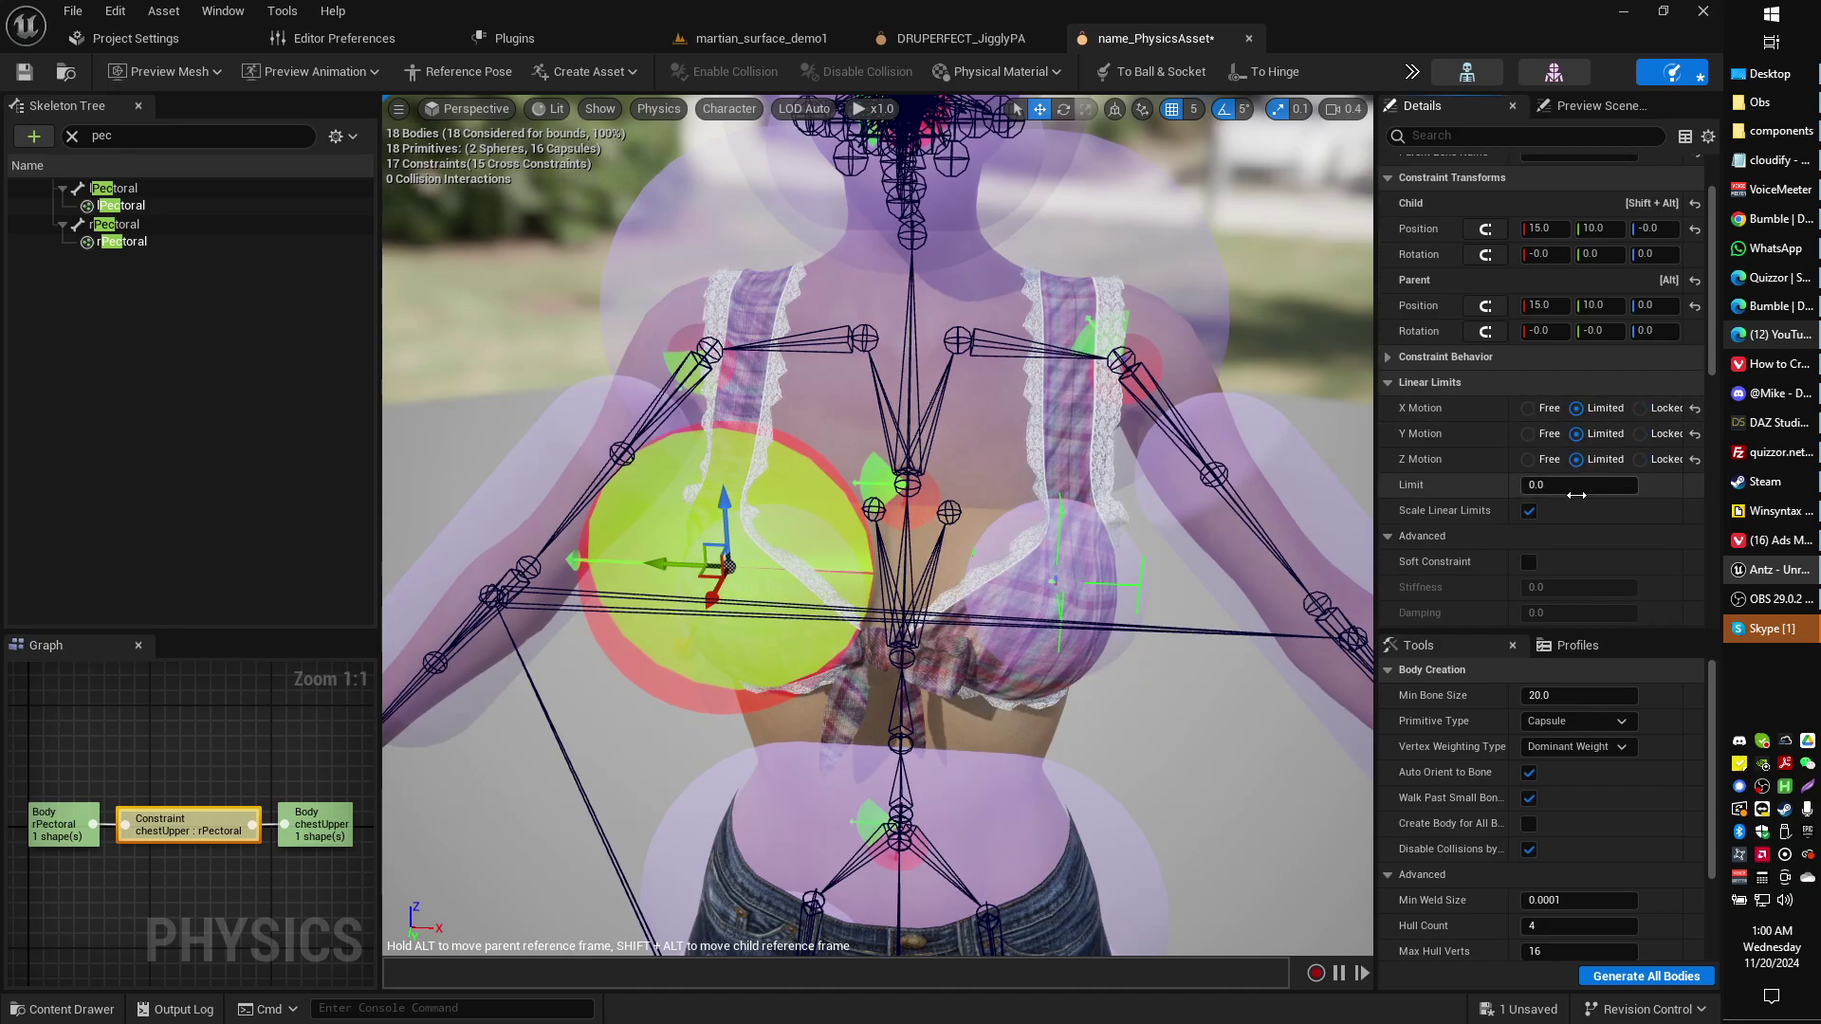
Set the right pectoral constraint's linear limit to 5 and its restitution to 0.01.
left_click(1574, 490)
scroll(1563, 532, "down", 5)
left_click(1585, 488)
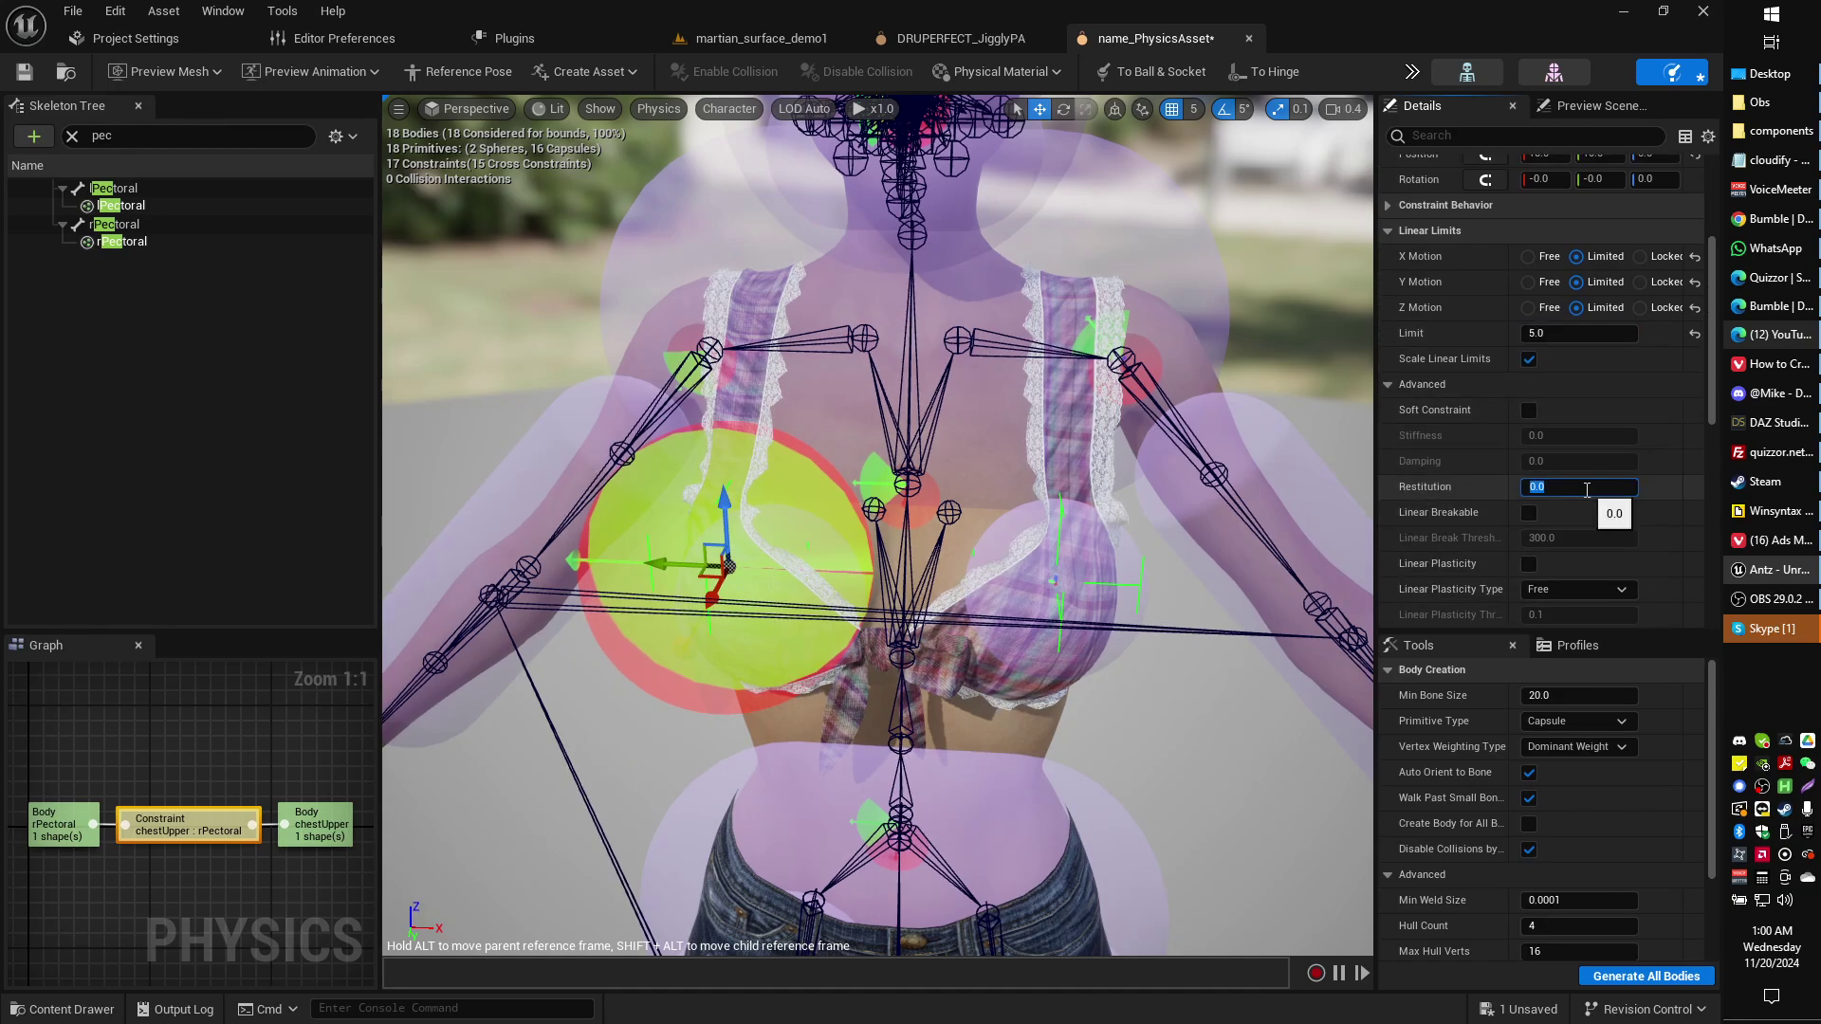
Set Swing 1, Swing 2 and Twist motion of the right pectoral constraint to Locked.
scroll(1580, 503, "down", 8)
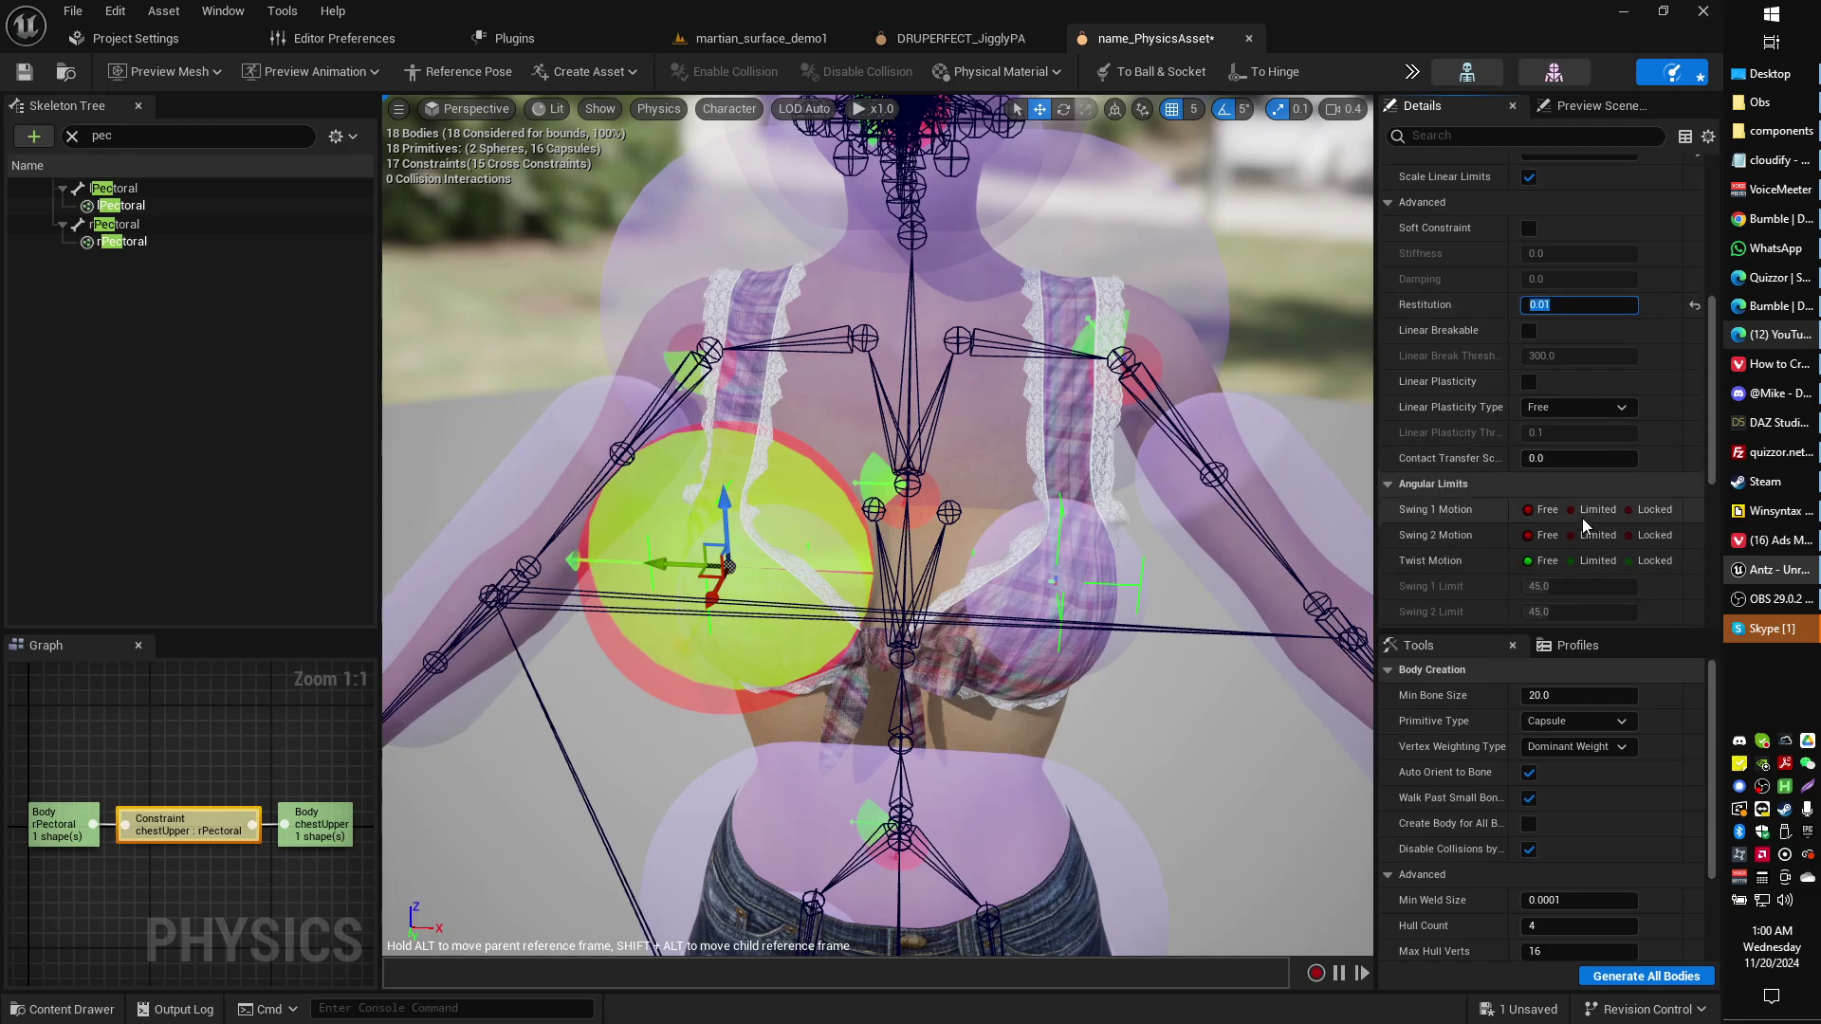
left_click(1652, 475)
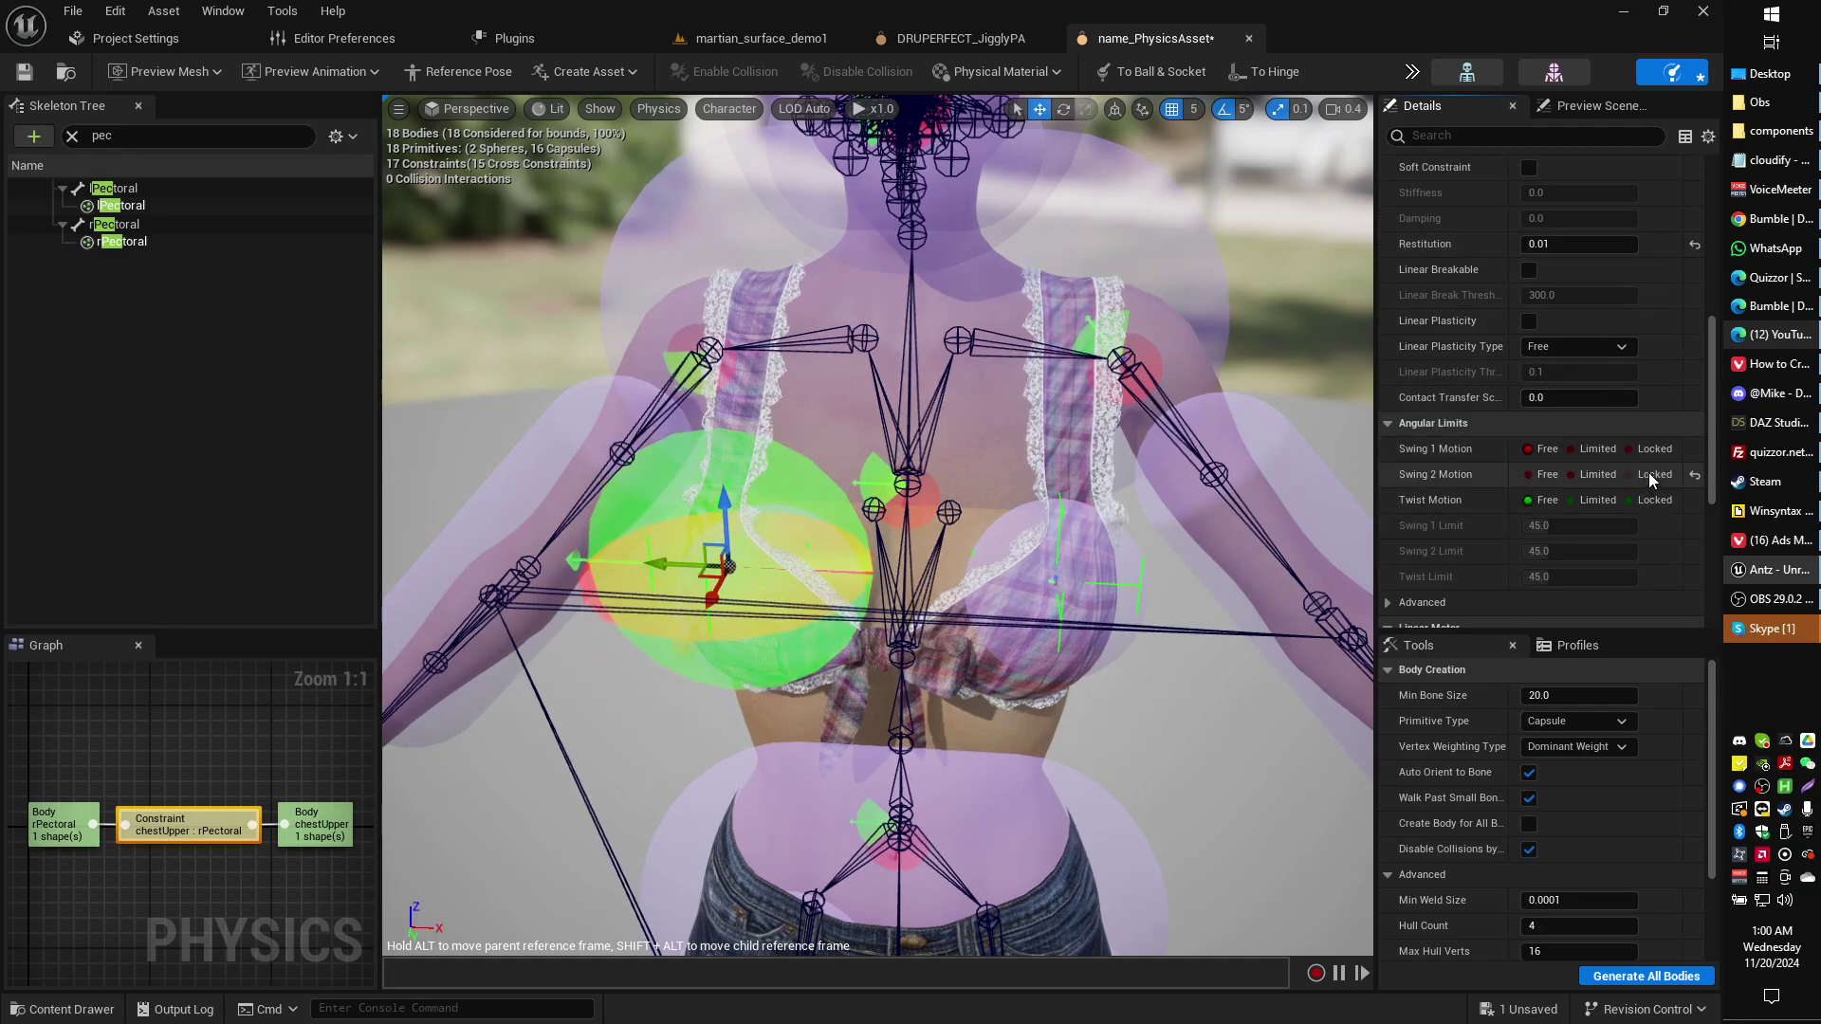
left_click(1654, 499)
left_click(1650, 448)
Enable the right pectoral constraint's linear motor position target on all three axes with strength 500, and save the physics asset.
scroll(1634, 539, "down", 1)
scroll(1630, 546, "down", 6)
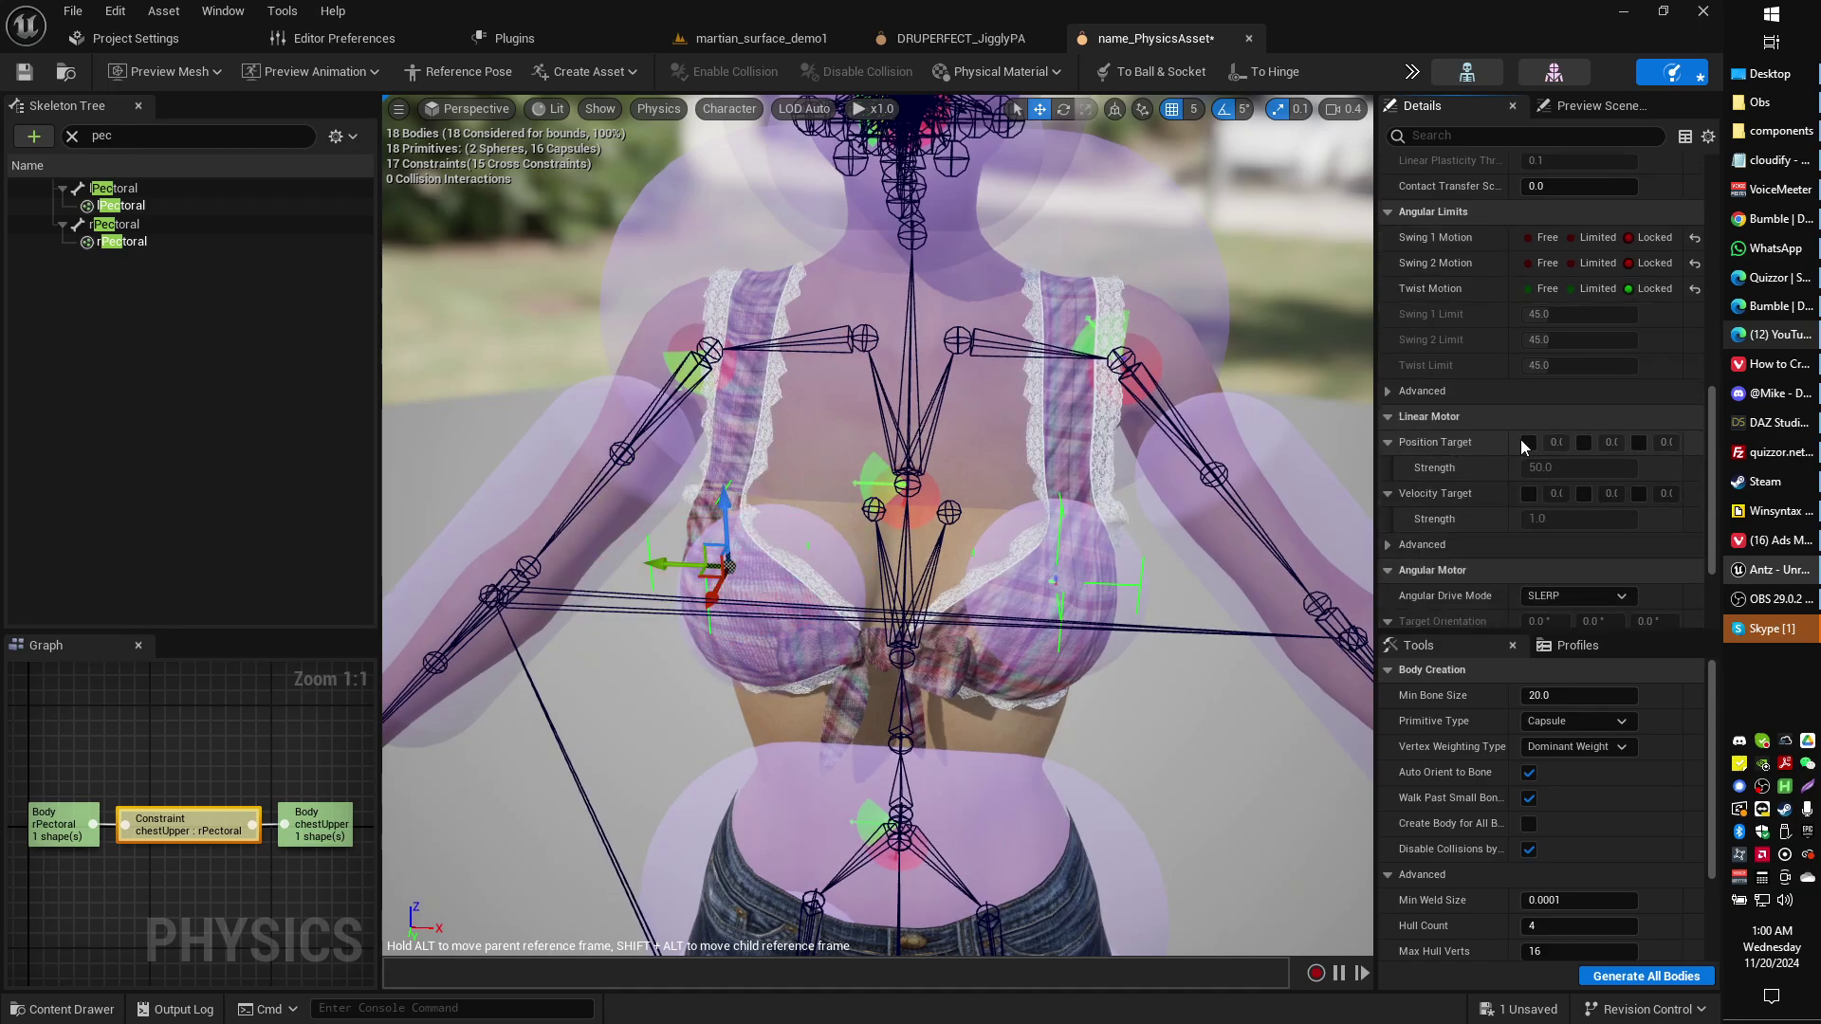
left_click(1529, 442)
left_click(1584, 442)
left_click(1638, 442)
left_click(1570, 468)
double_click(1564, 469)
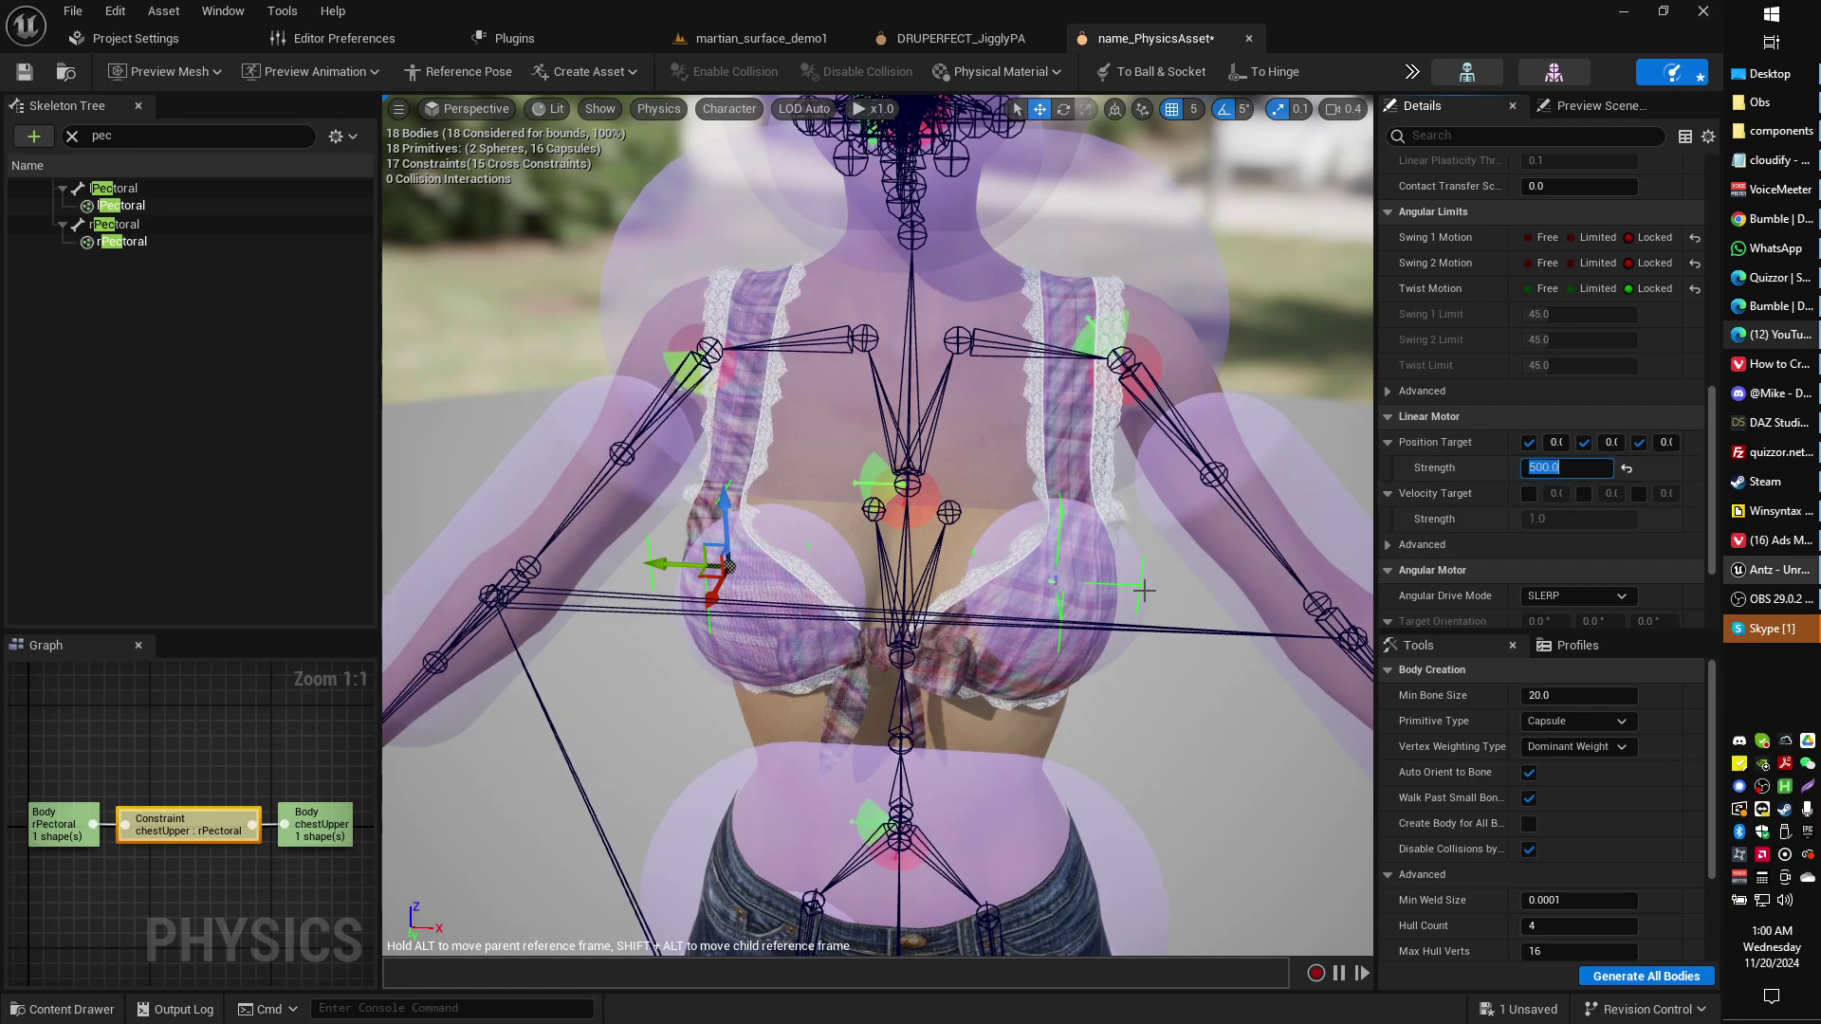
right_click_drag(1205, 532, 1233, 558)
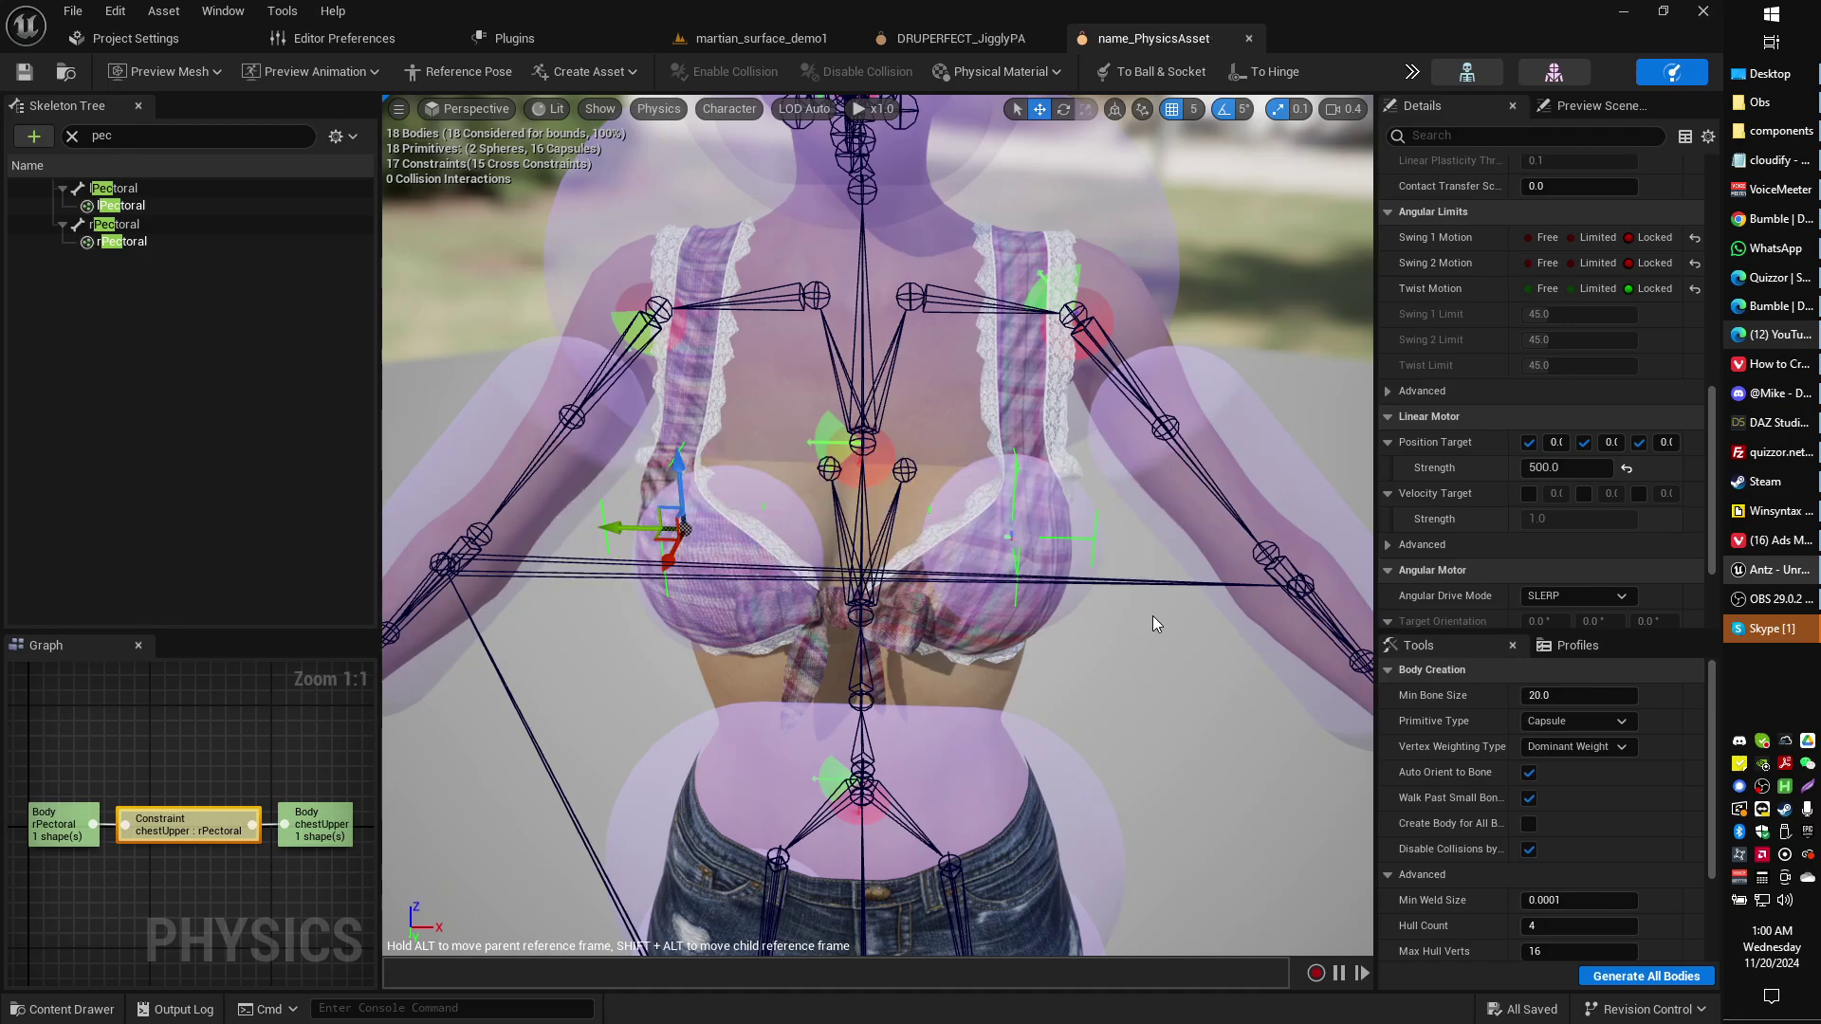
Select both the rPectoral and lPectoral bodies and run the physics simulation with Simulate Selected.
left_click(794, 521)
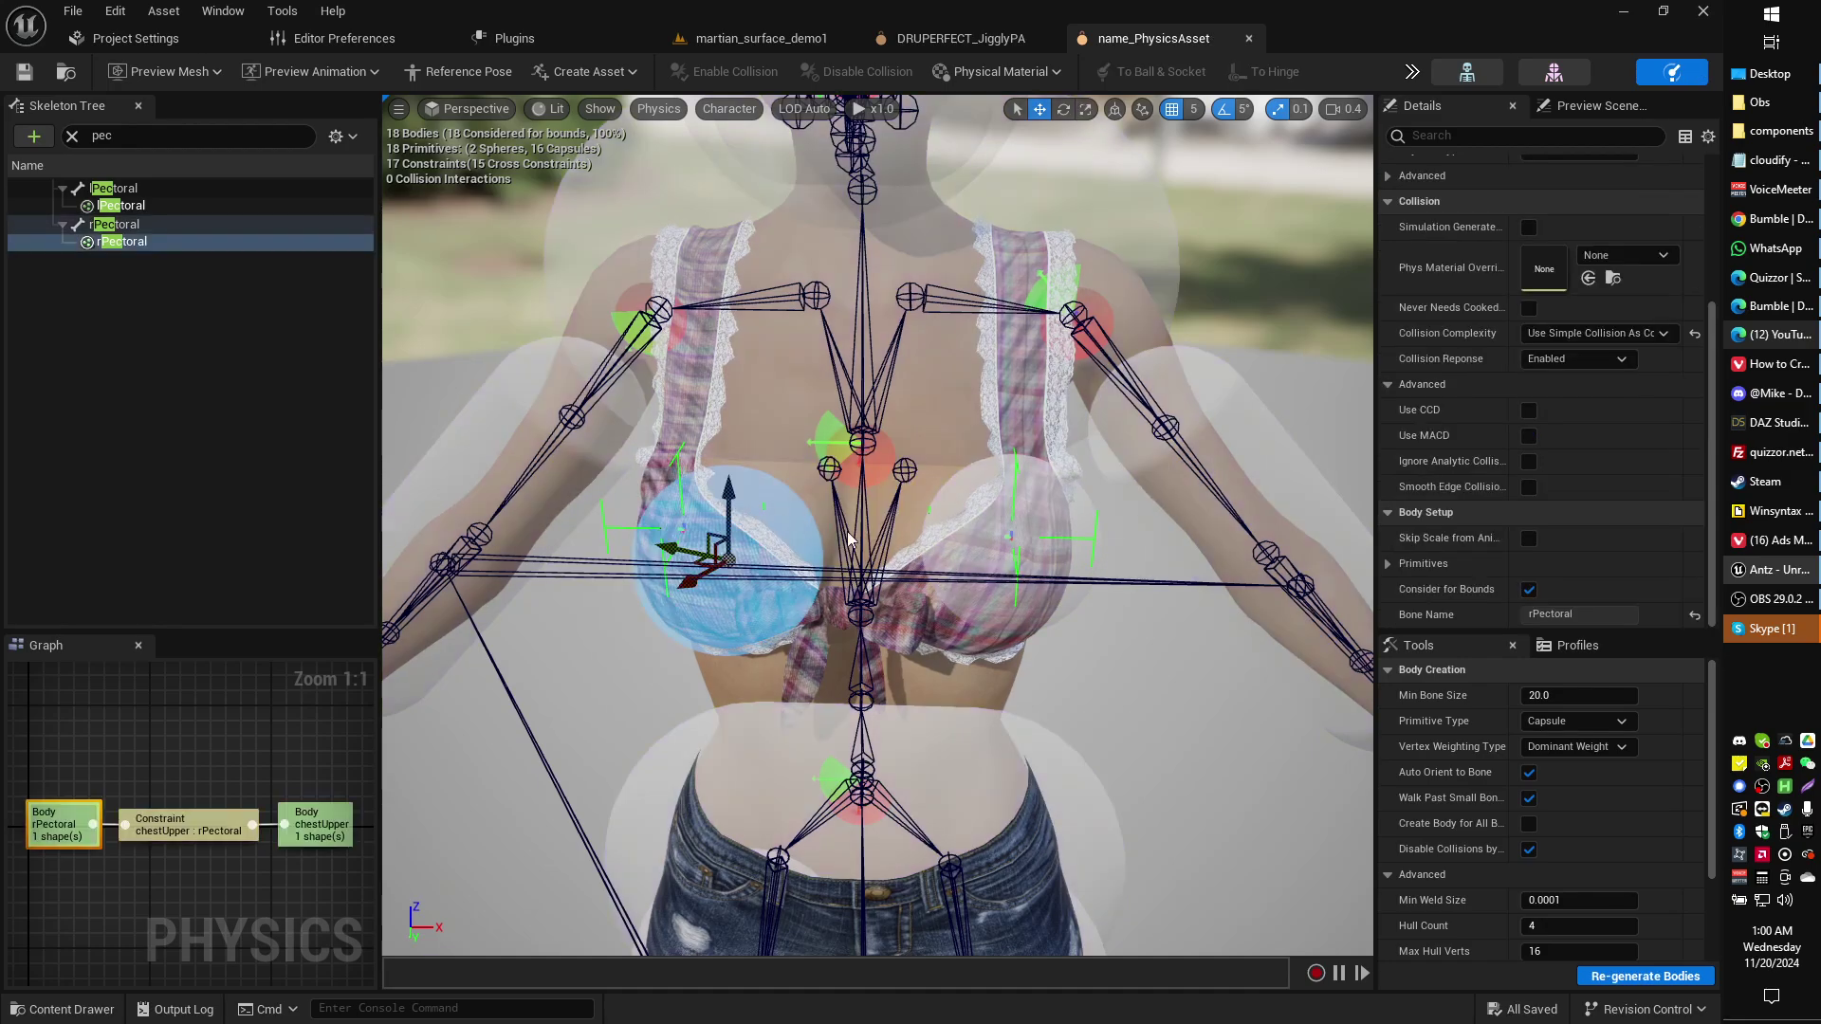
left_click(975, 542, "ctrl")
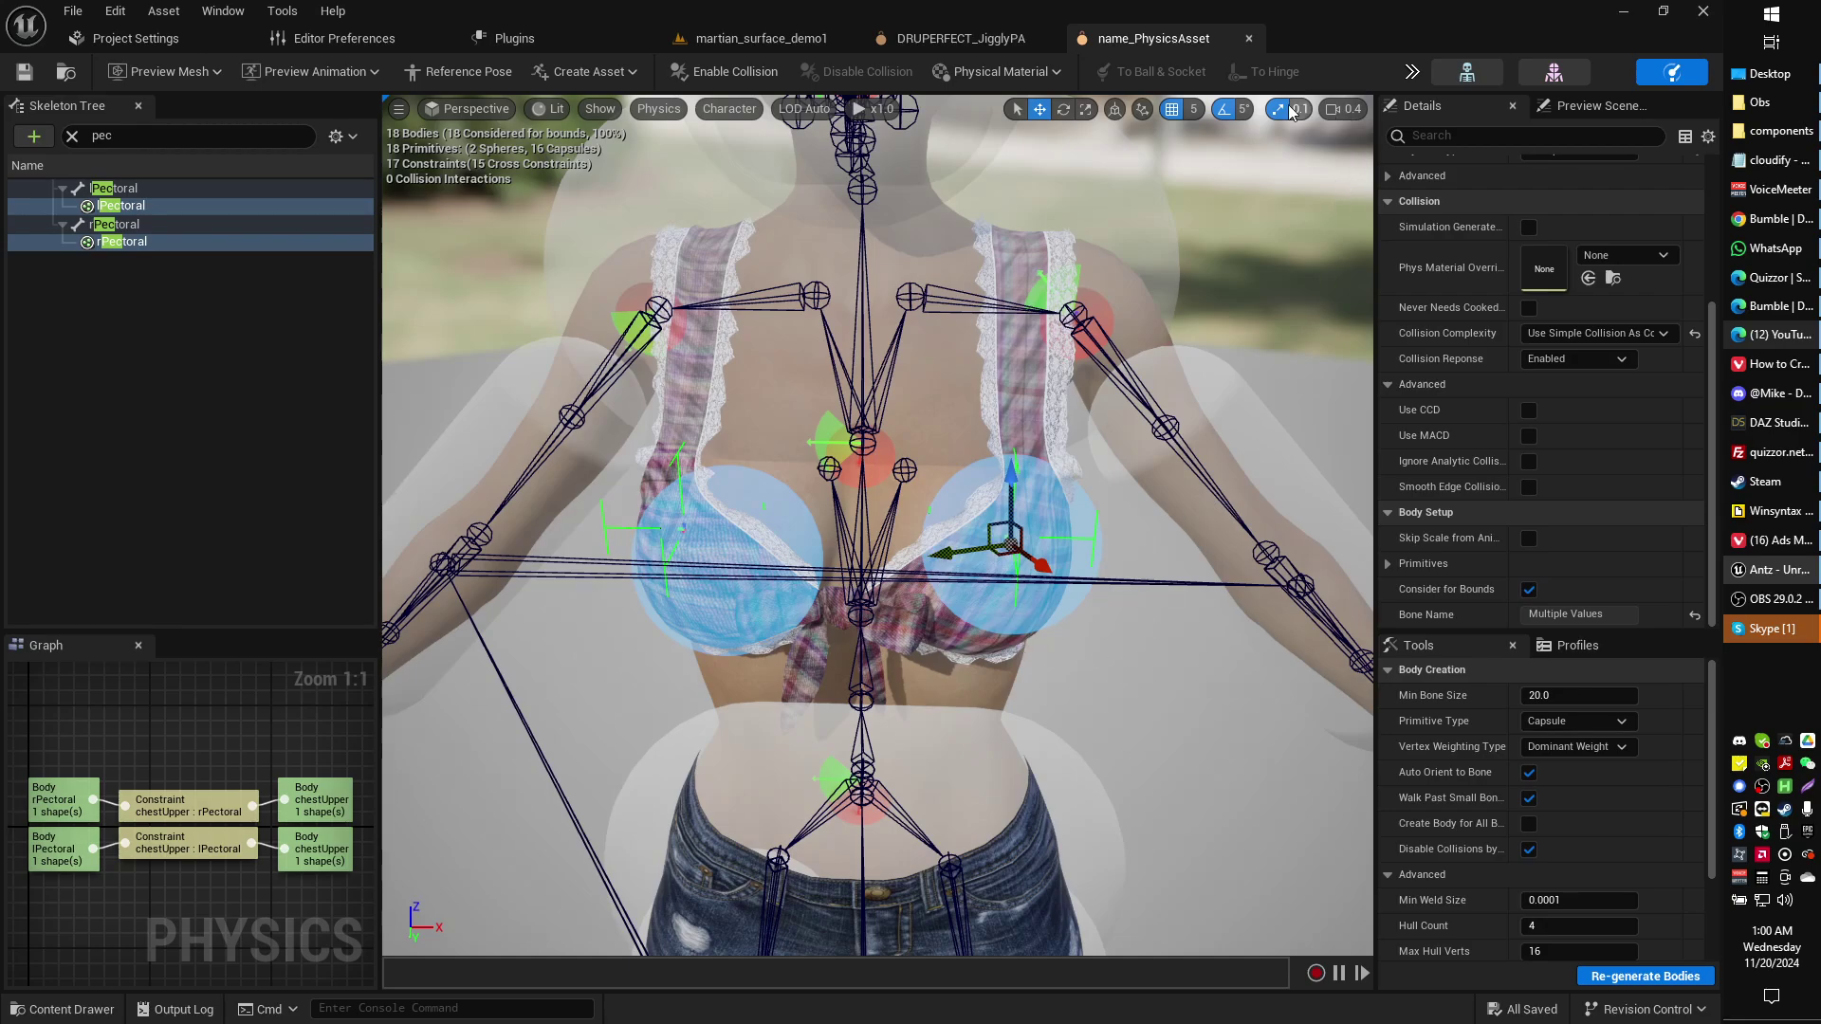
left_click(1412, 72)
mouse_move(1473, 175)
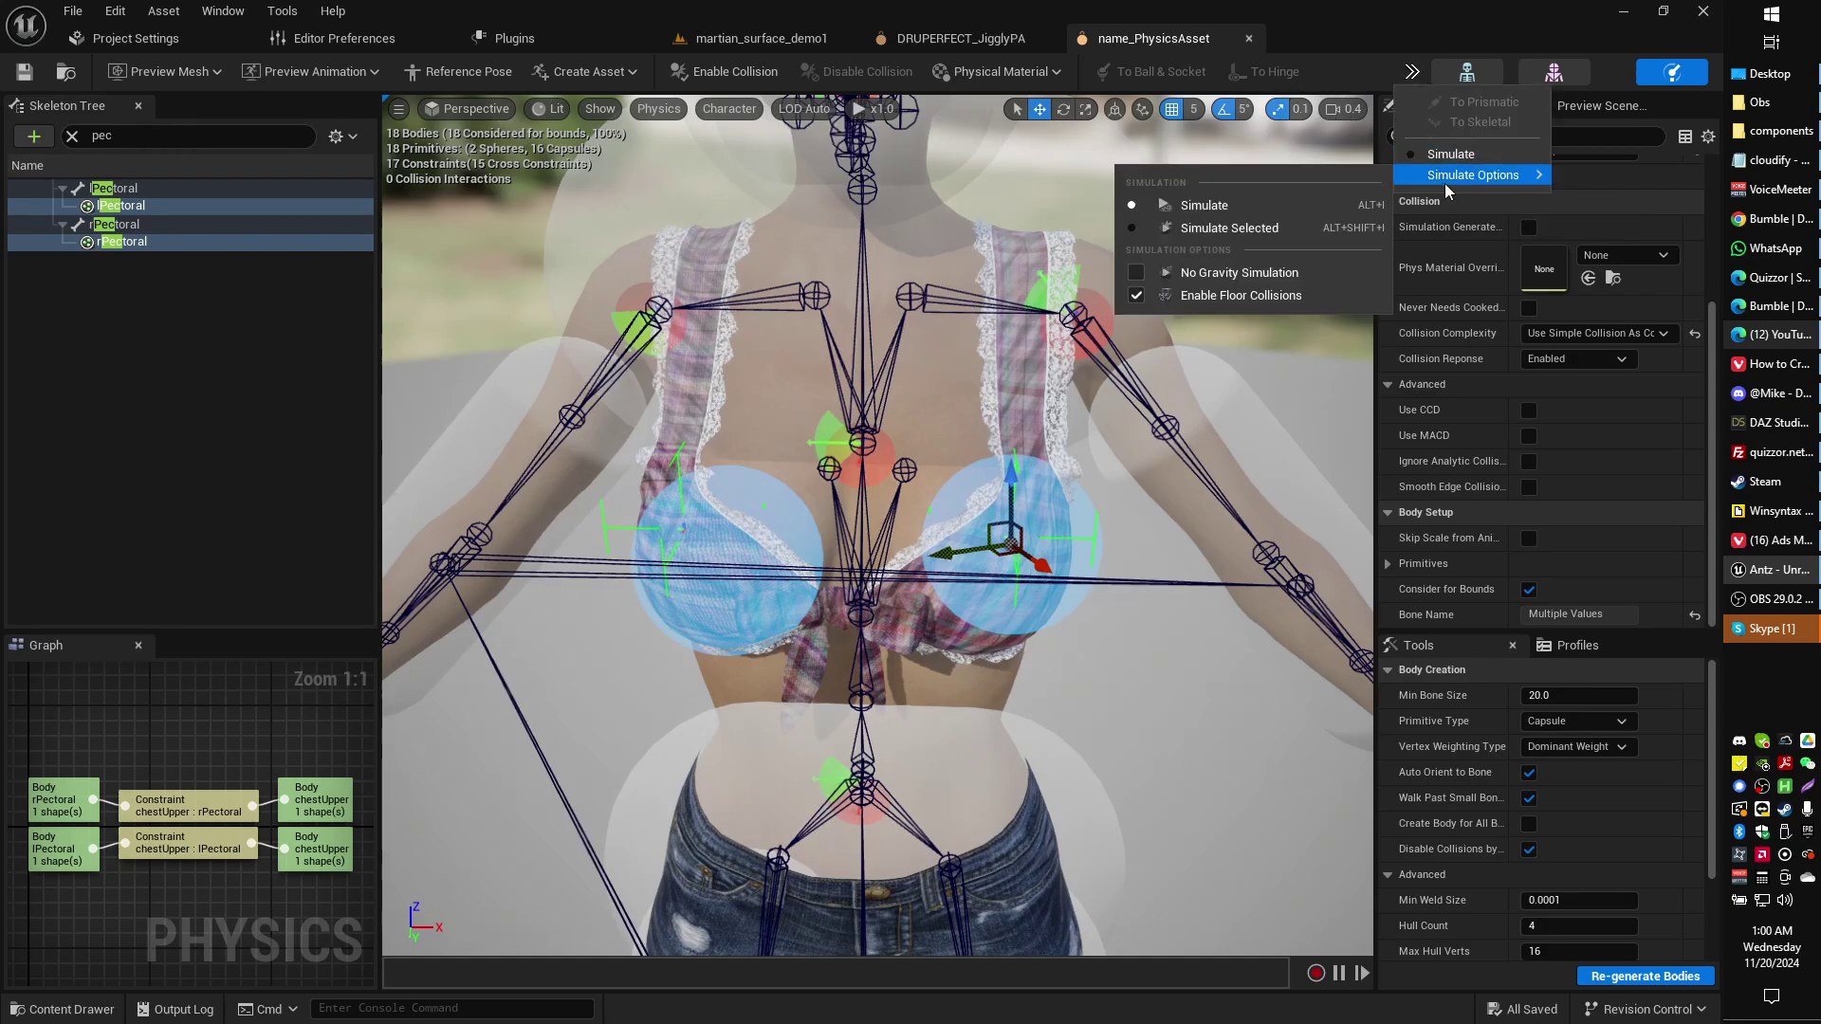
left_click(1271, 226)
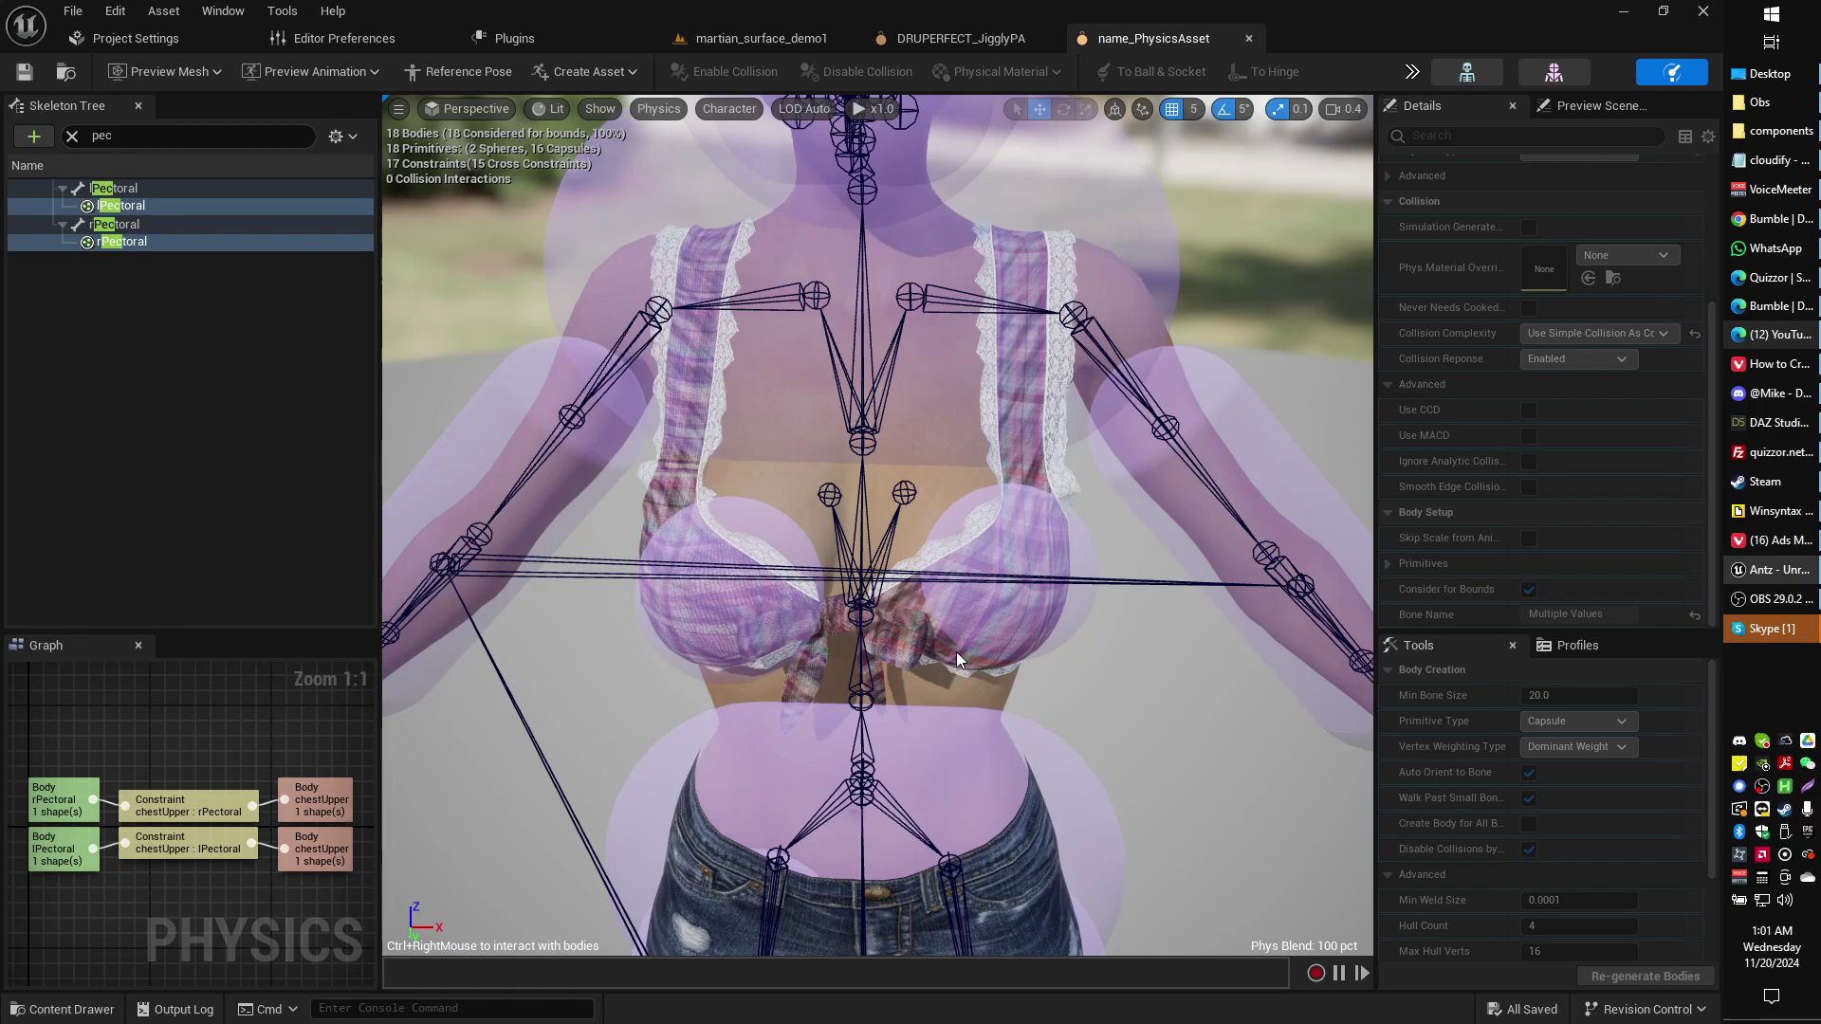
Examine the simulated pectoral movement in the perspective view and in the orthographic Right and Left views.
right_click_drag(990, 603, 929, 420, "ctrl")
mouse_move(1023, 575)
right_mouse_down("ctrl")
mouse_move(1106, 572)
mouse_move(629, 622)
mouse_move(1085, 598)
mouse_move(672, 605)
mouse_move(955, 581)
mouse_move(1014, 560)
mouse_move(1015, 517)
mouse_move(744, 566)
mouse_move(939, 569)
mouse_move(759, 561)
mouse_move(806, 592)
mouse_move(981, 628)
mouse_move(948, 609)
mouse_move(865, 626)
mouse_move(734, 590)
mouse_move(1136, 602)
mouse_move(981, 603)
mouse_move(1002, 616)
mouse_move(1062, 586)
mouse_move(1015, 581)
mouse_move(1026, 655)
mouse_move(1039, 531)
right_mouse_up("ctrl")
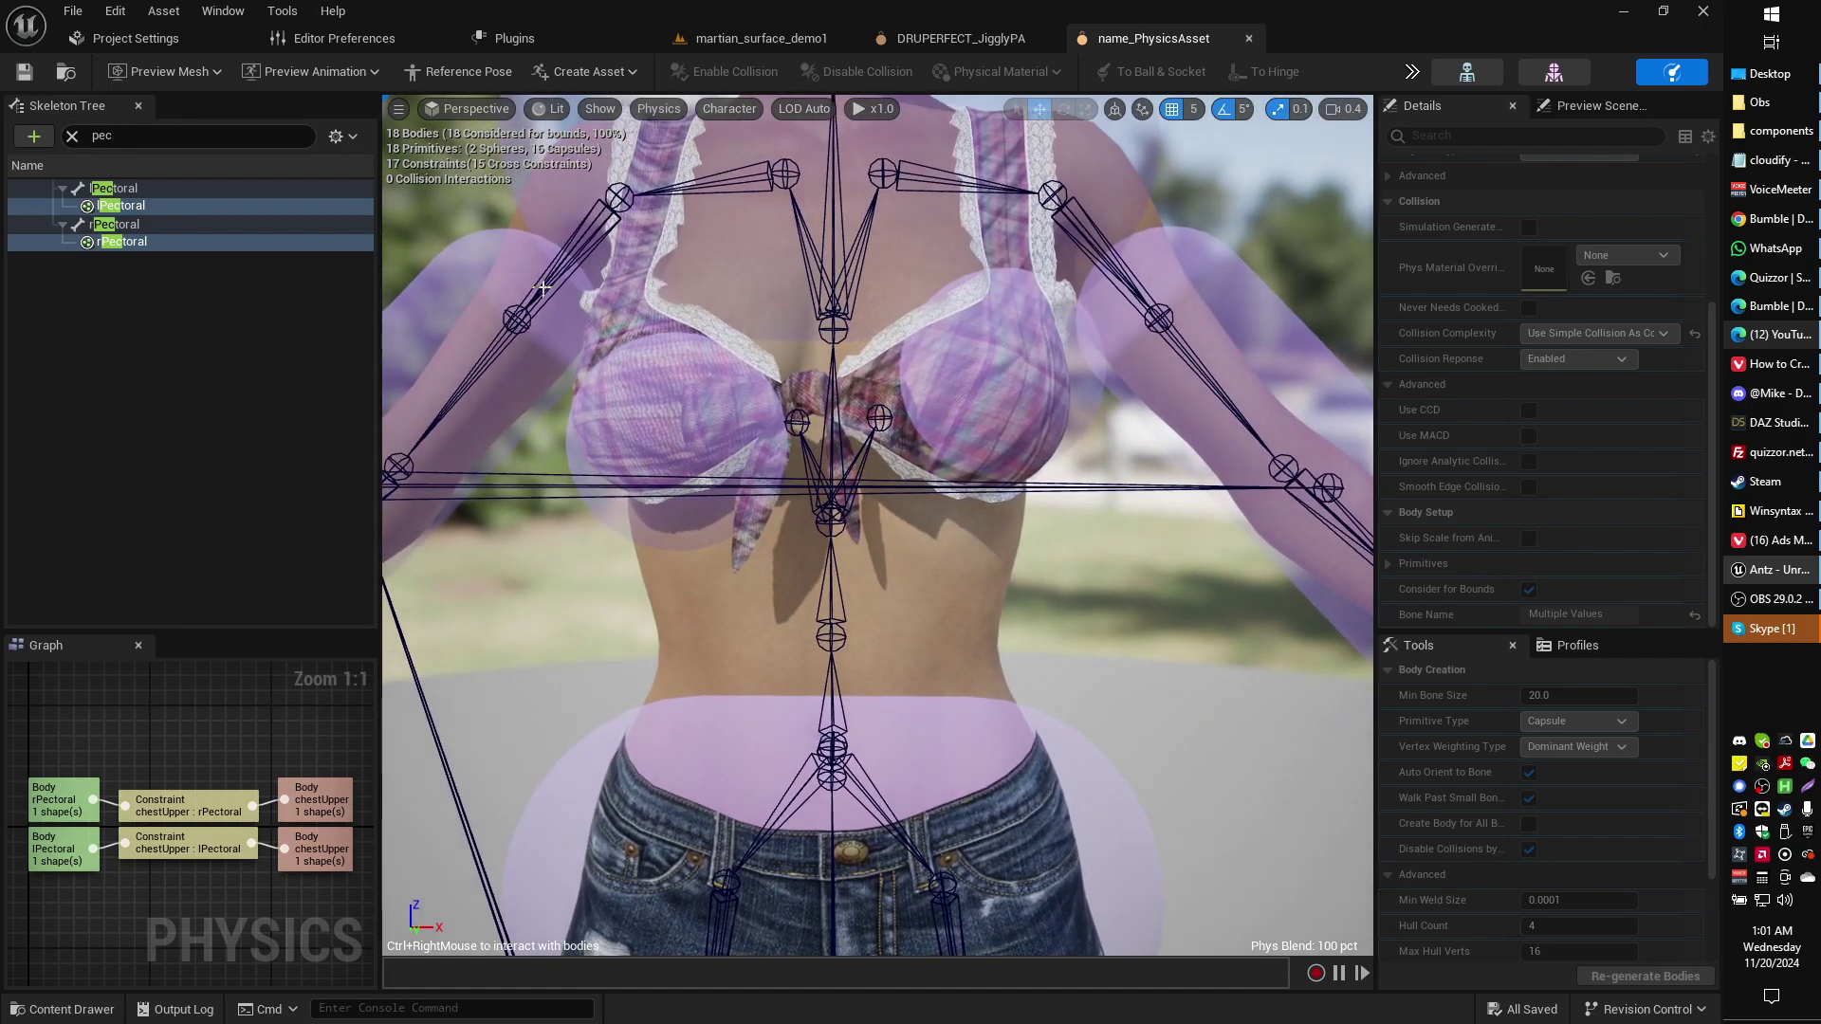
left_click(476, 108)
left_click(517, 230)
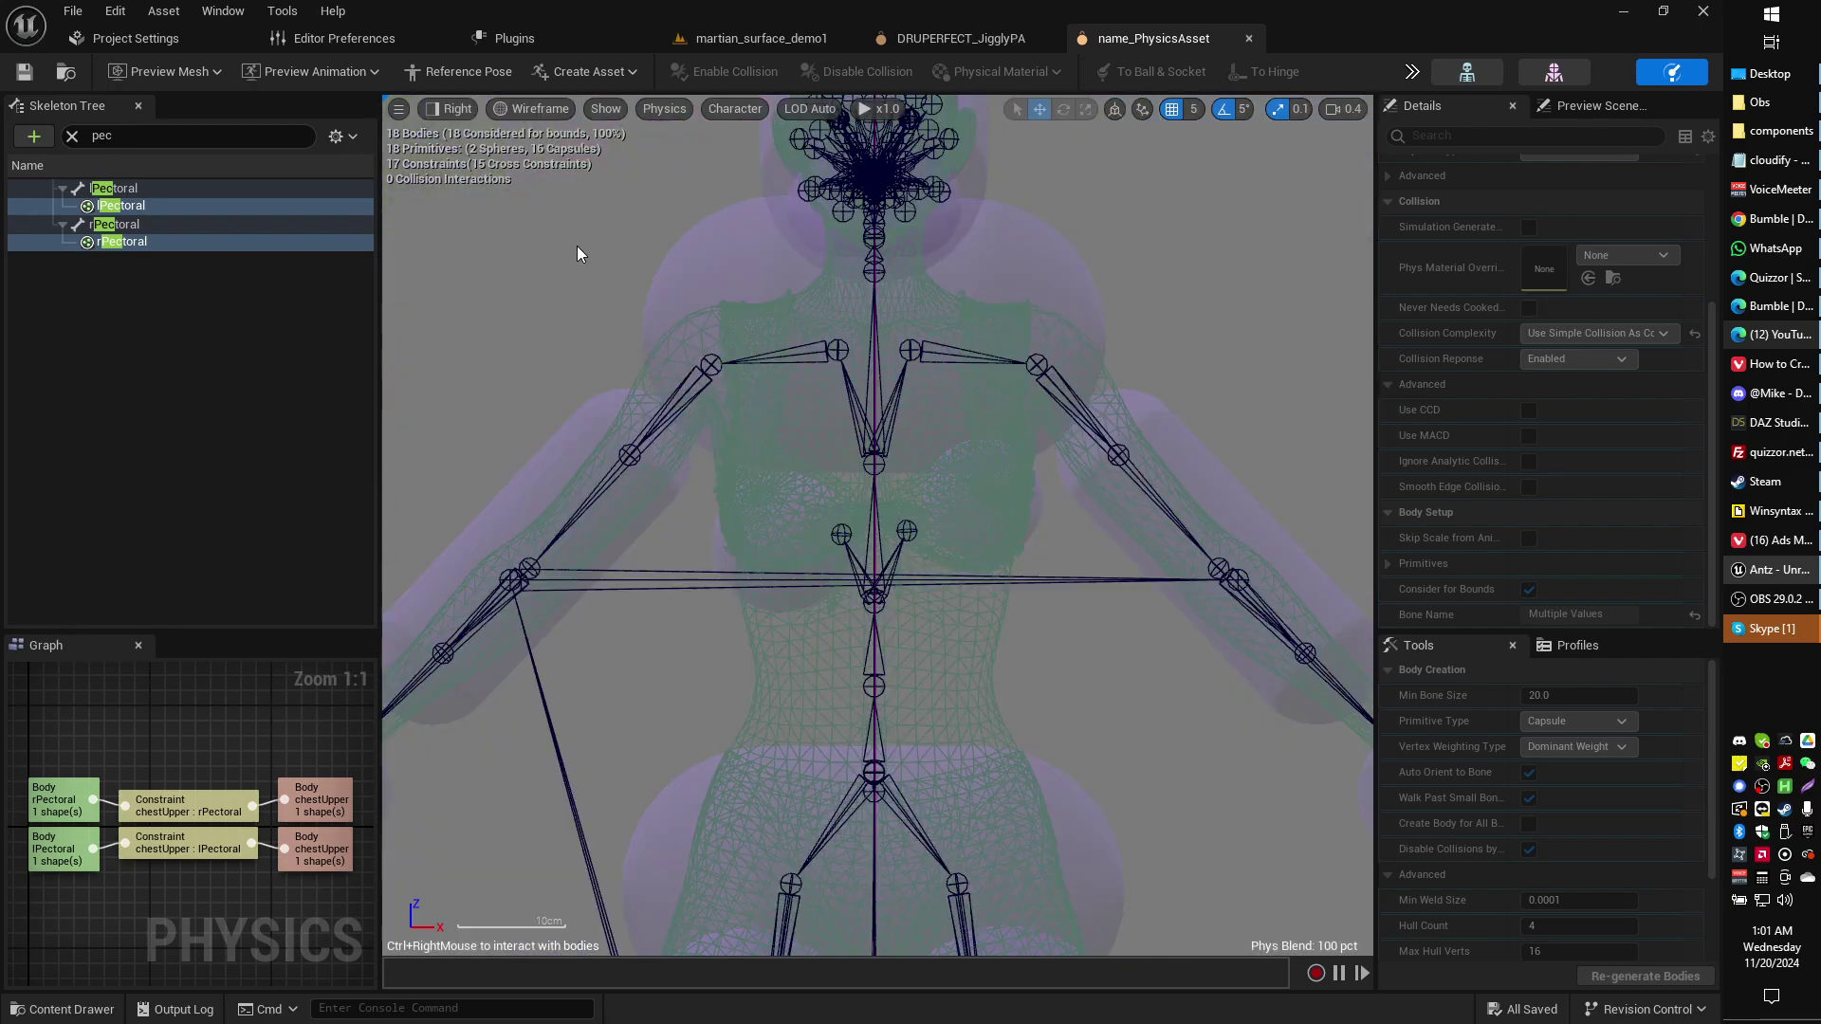
scroll(910, 545, "up", 1)
left_click(445, 114)
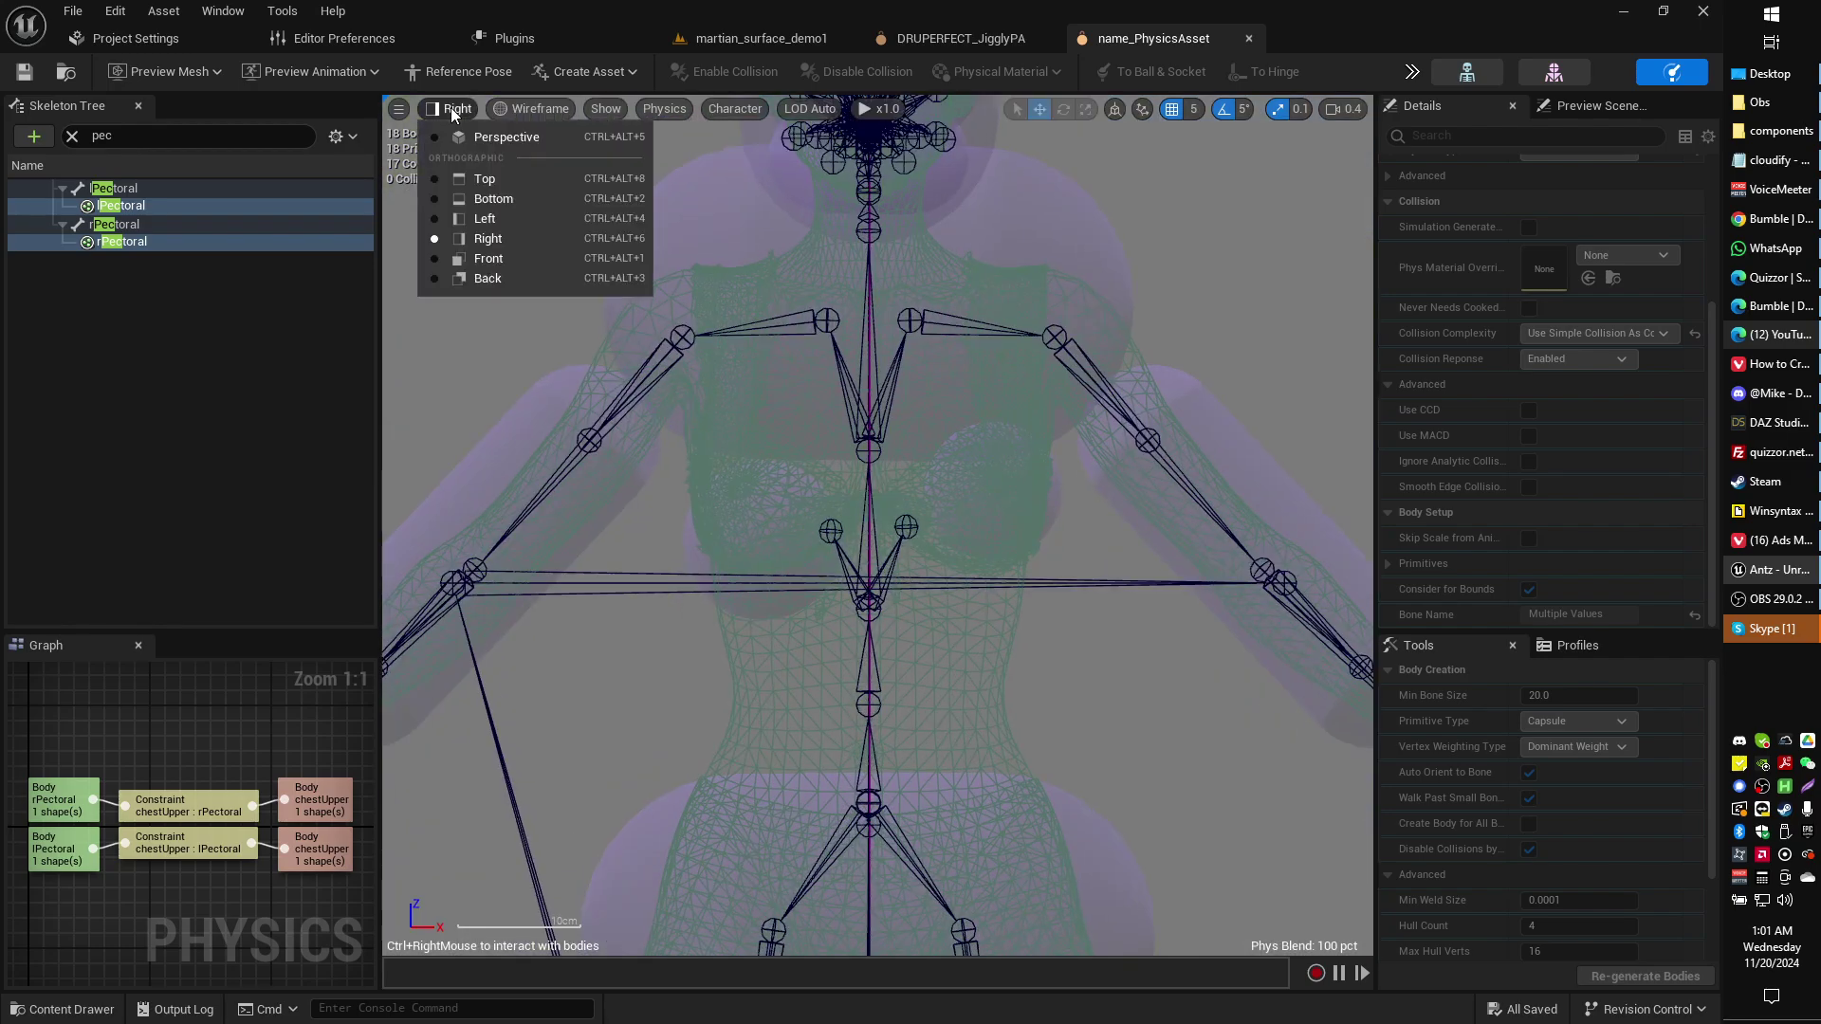
left_click(492, 218)
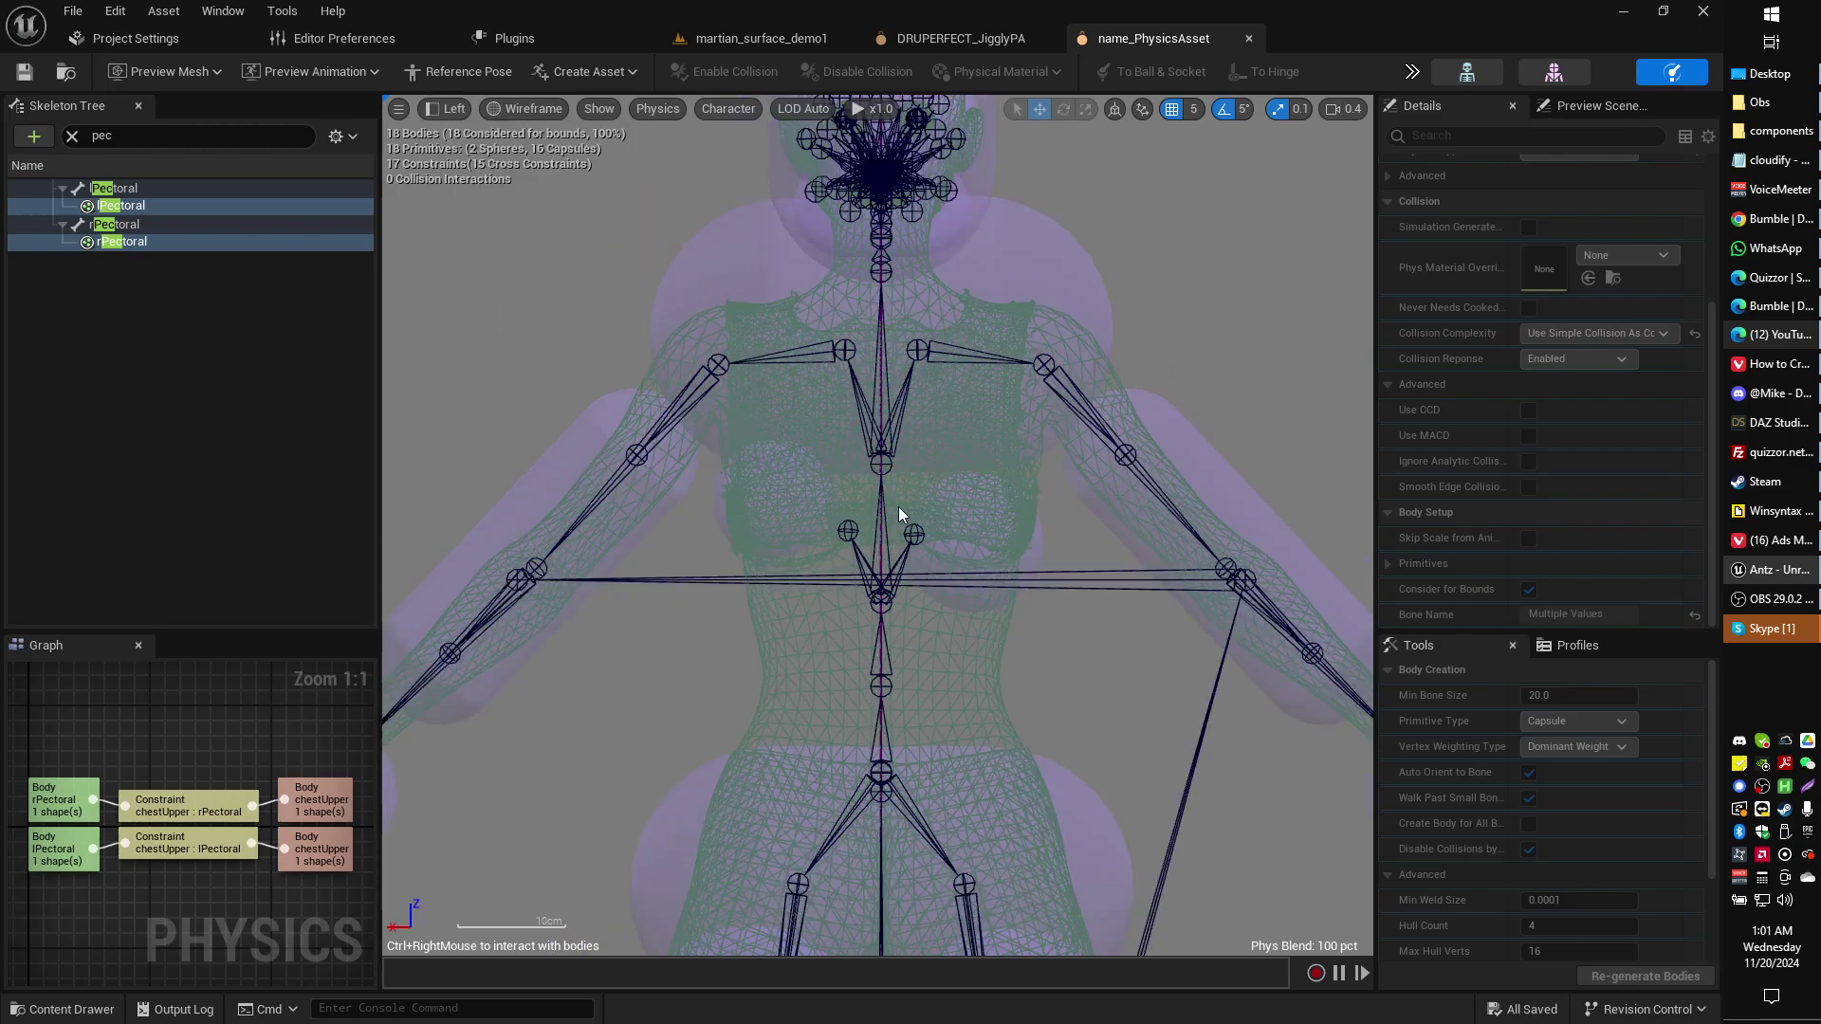
scroll(910, 498, "down", 5)
scroll(948, 513, "up", 1)
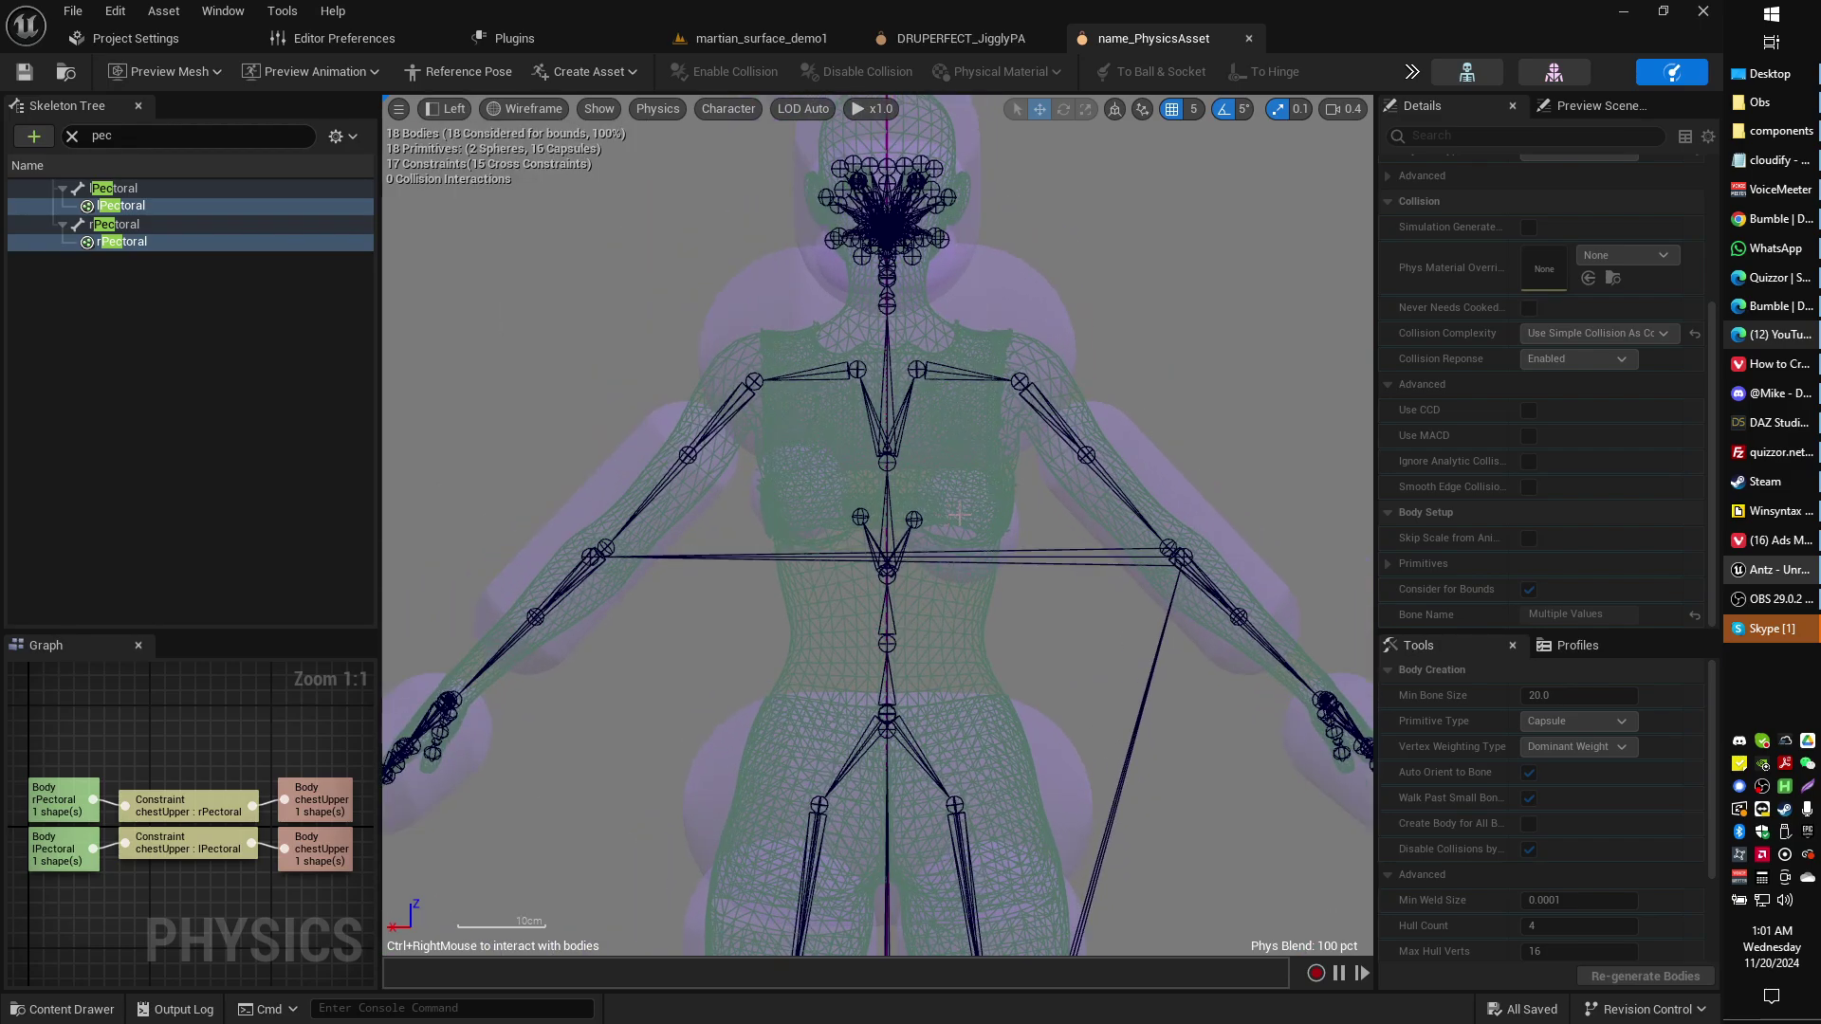